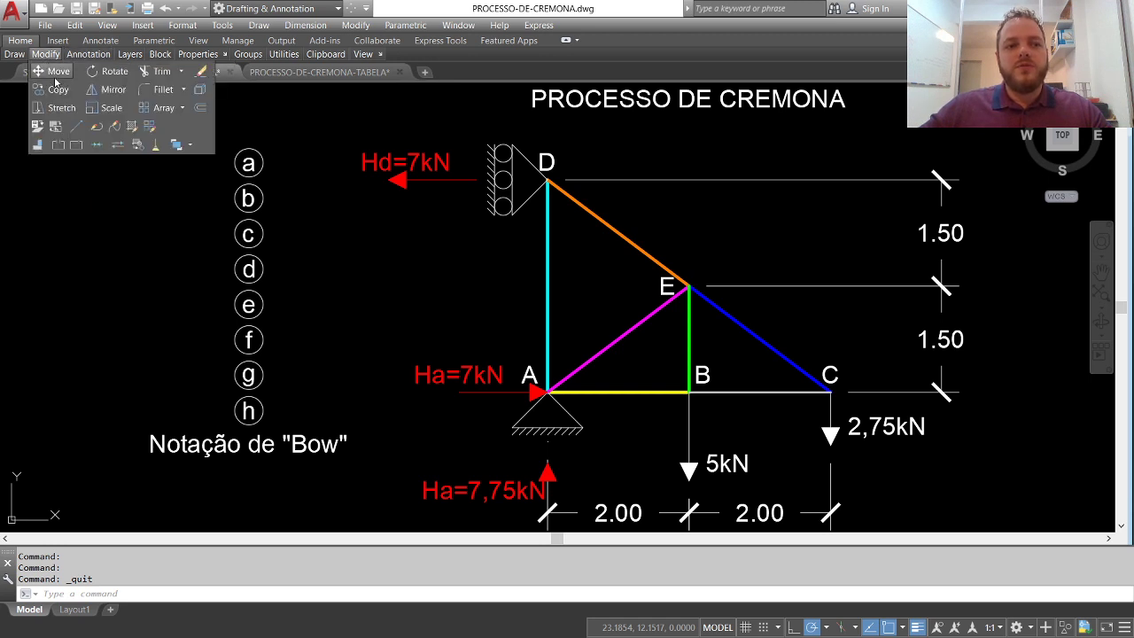
Move the circled label a to the open region above the truss, just above and right of node E
click(51, 74)
click(315, 147)
click(229, 174)
key(Return)
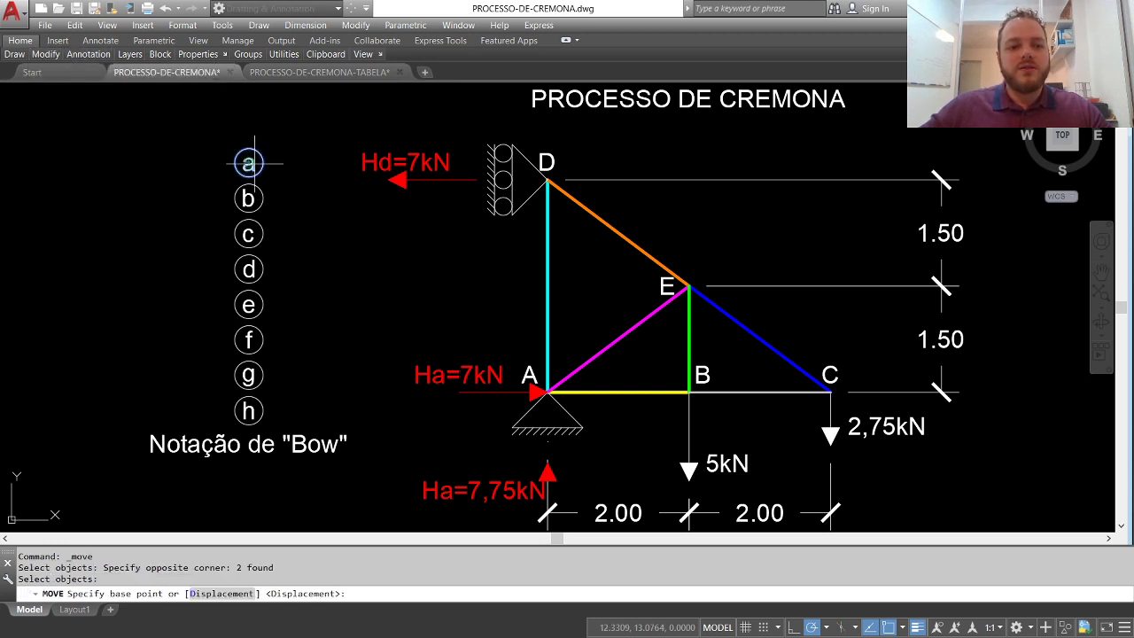
click(249, 162)
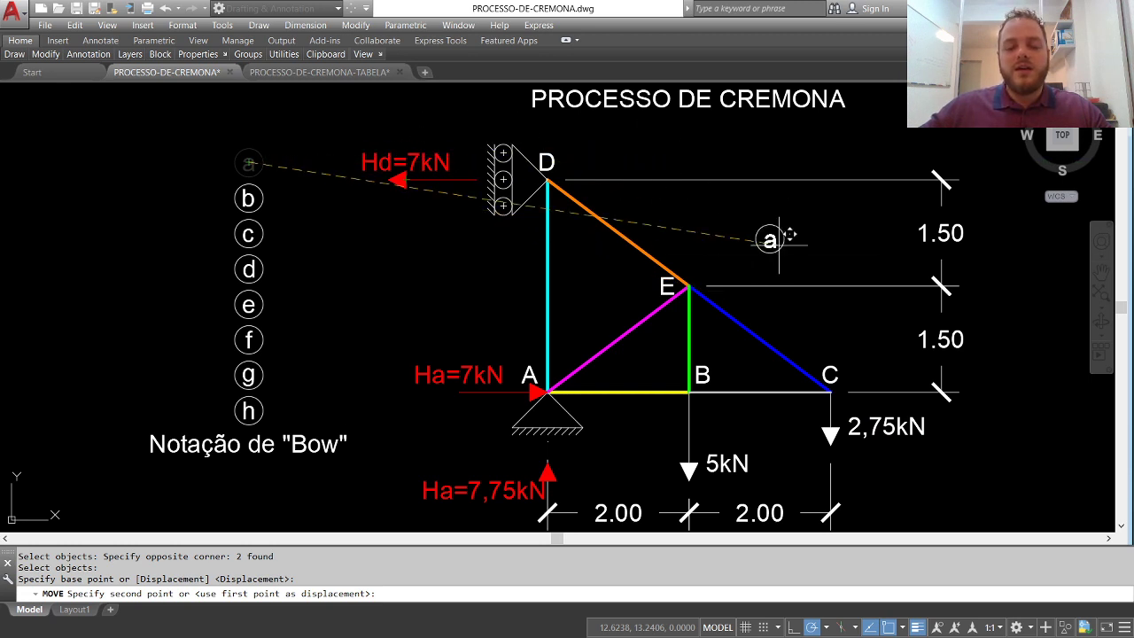
click(713, 256)
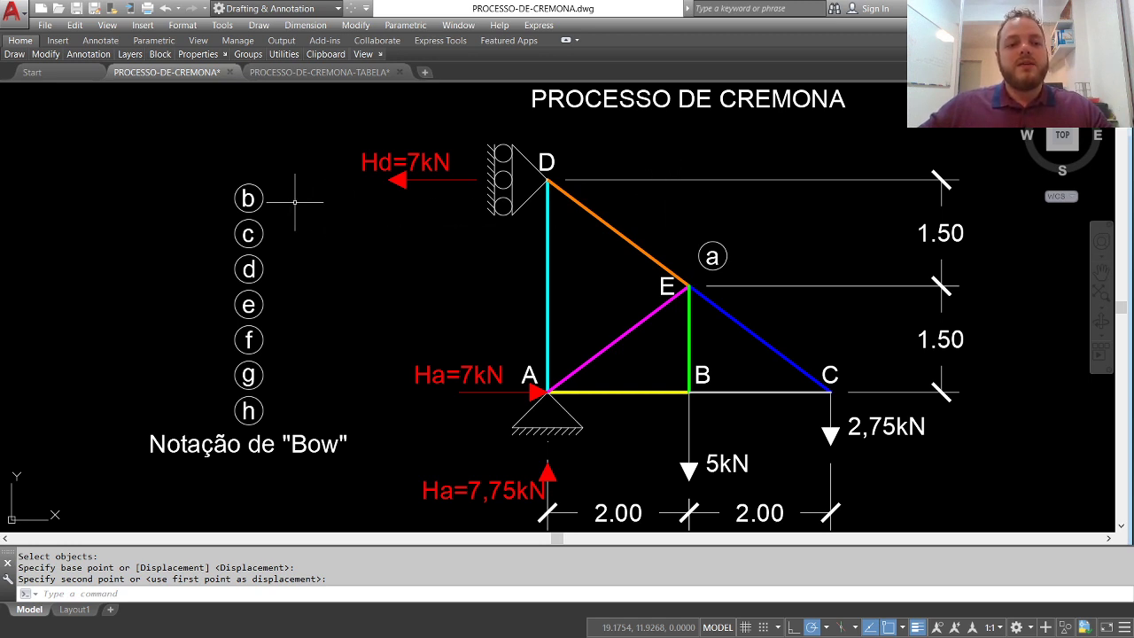
Move the circled label b below bar BC, between the 5kN and 2,75kN loads
key(space)
click(310, 173)
click(235, 203)
key(space)
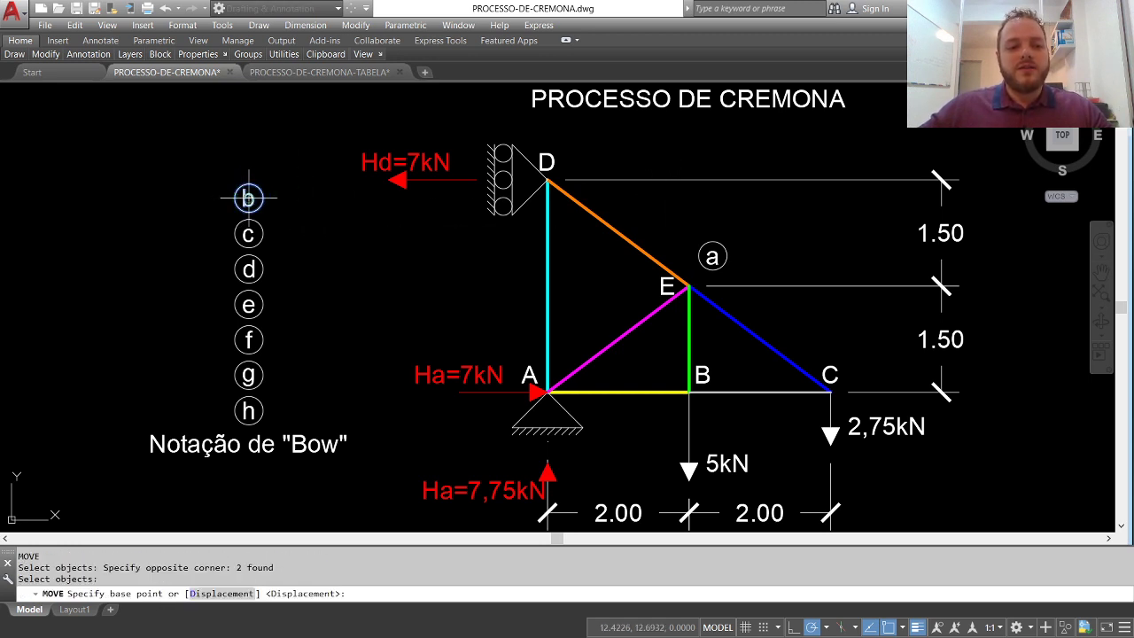
click(248, 198)
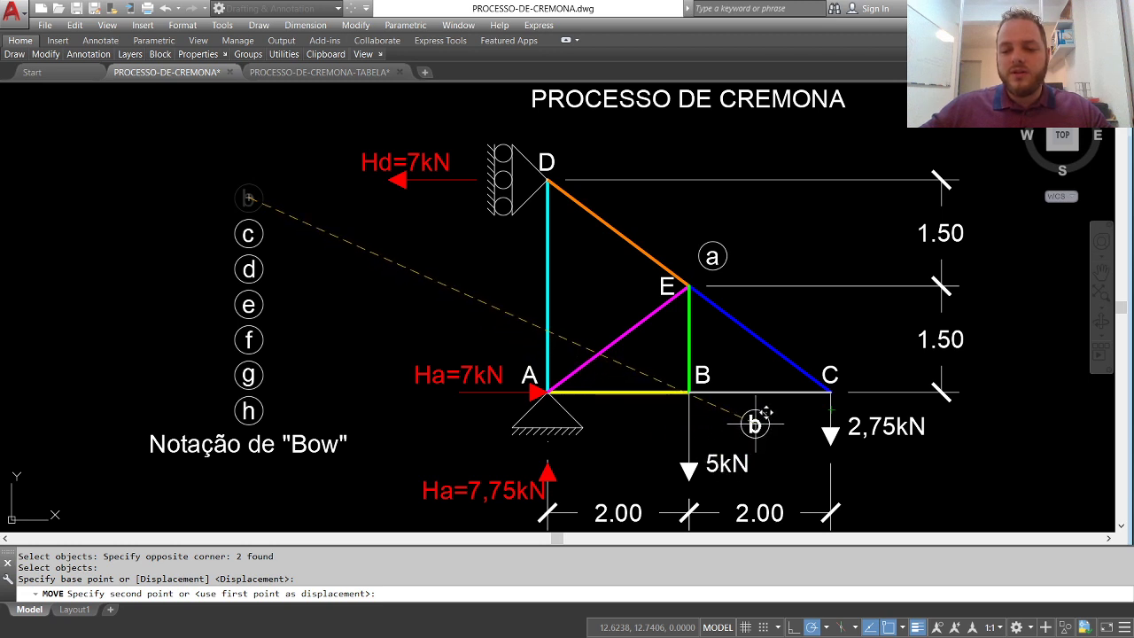
click(754, 423)
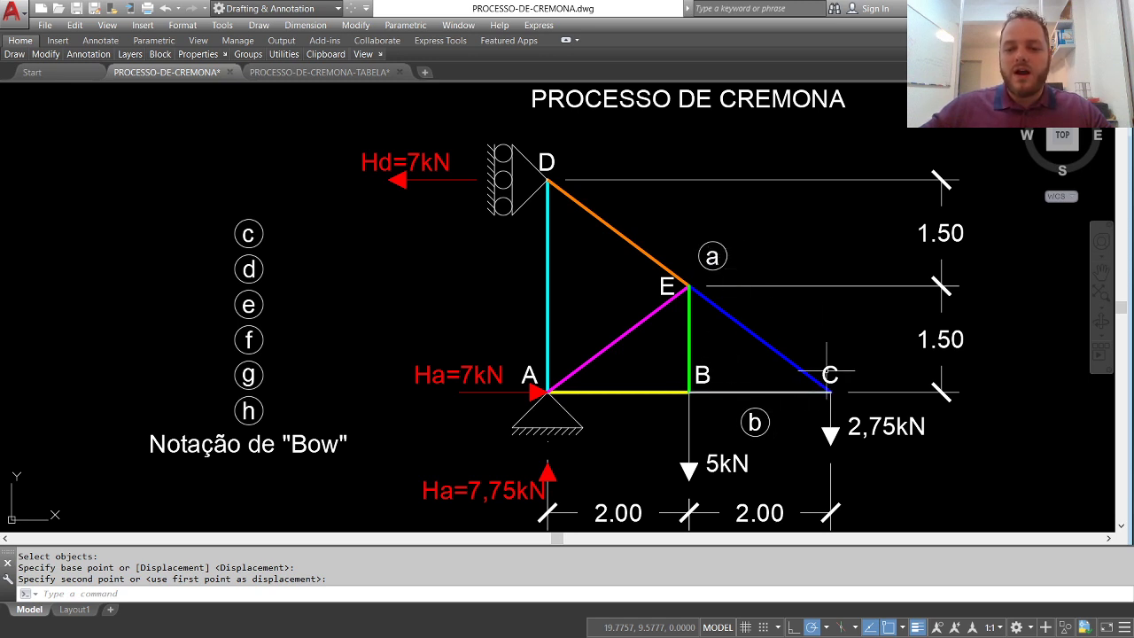
Move the circled label c below bar AB, between the support at A and the 5kN load
key(space)
click(286, 214)
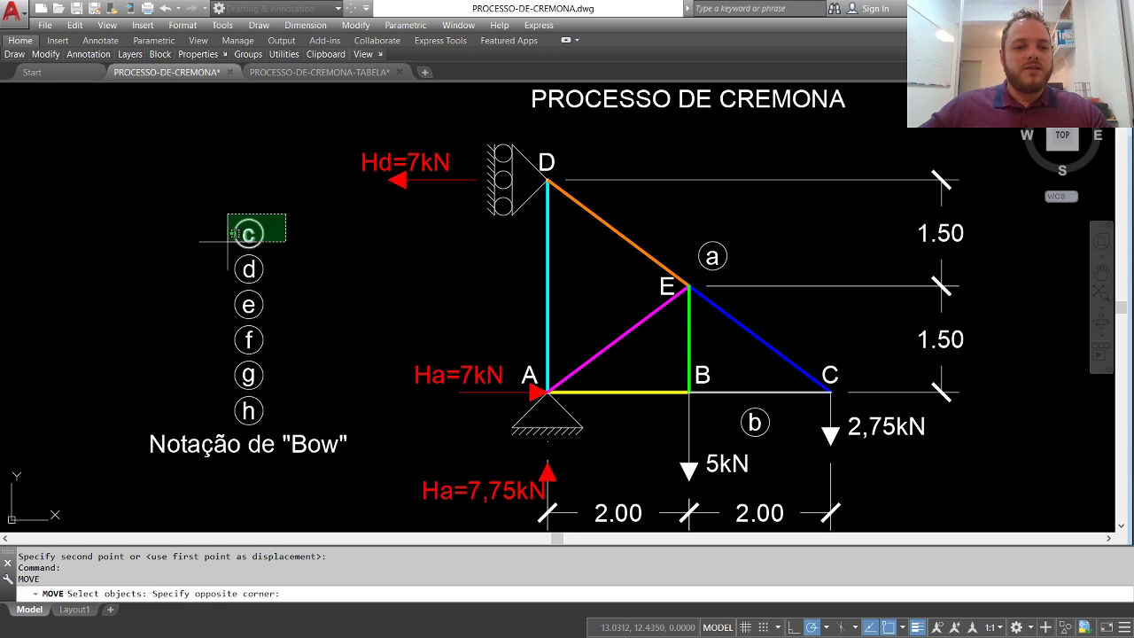
click(228, 242)
key(space)
click(248, 233)
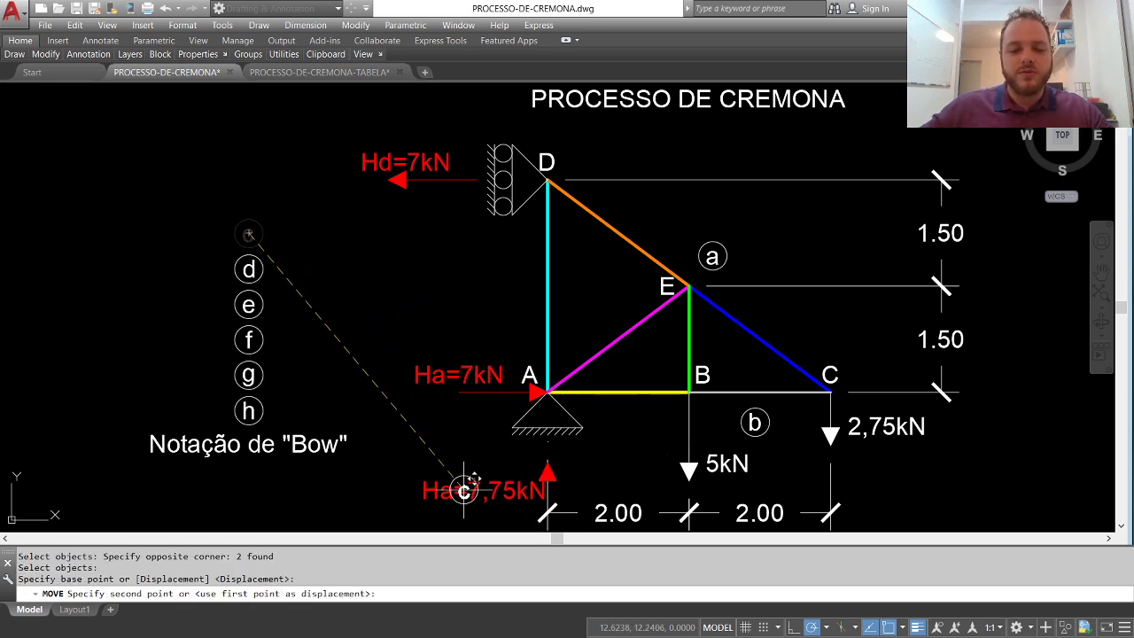
click(618, 440)
Move the circled label d to the region left of support A, between the horizontal and vertical reactions
key(Return)
click(293, 247)
click(211, 286)
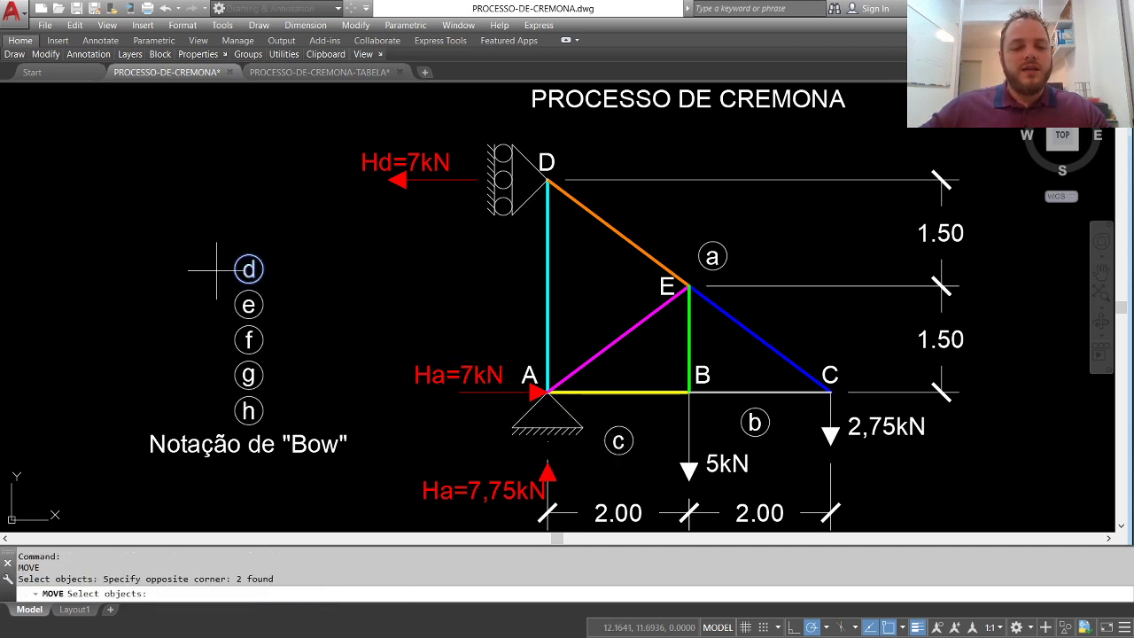
key(Return)
click(249, 268)
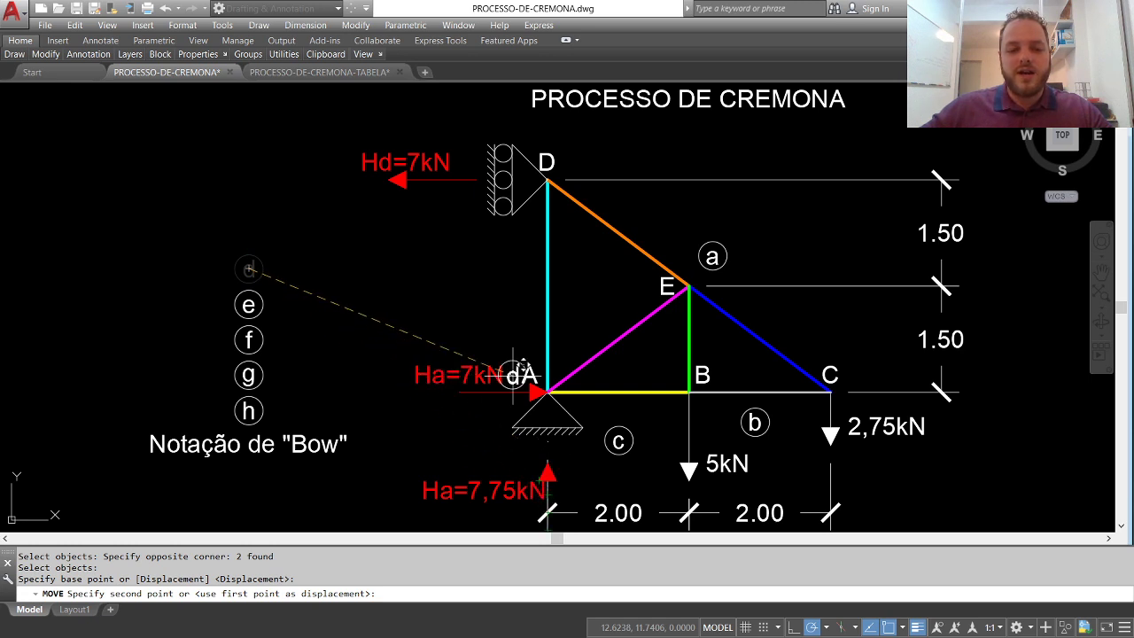
click(478, 441)
Move the circled label e to the region left of bar AD, between the Hd=7kN and Ha=7kN reactions
key(Return)
click(300, 279)
click(212, 337)
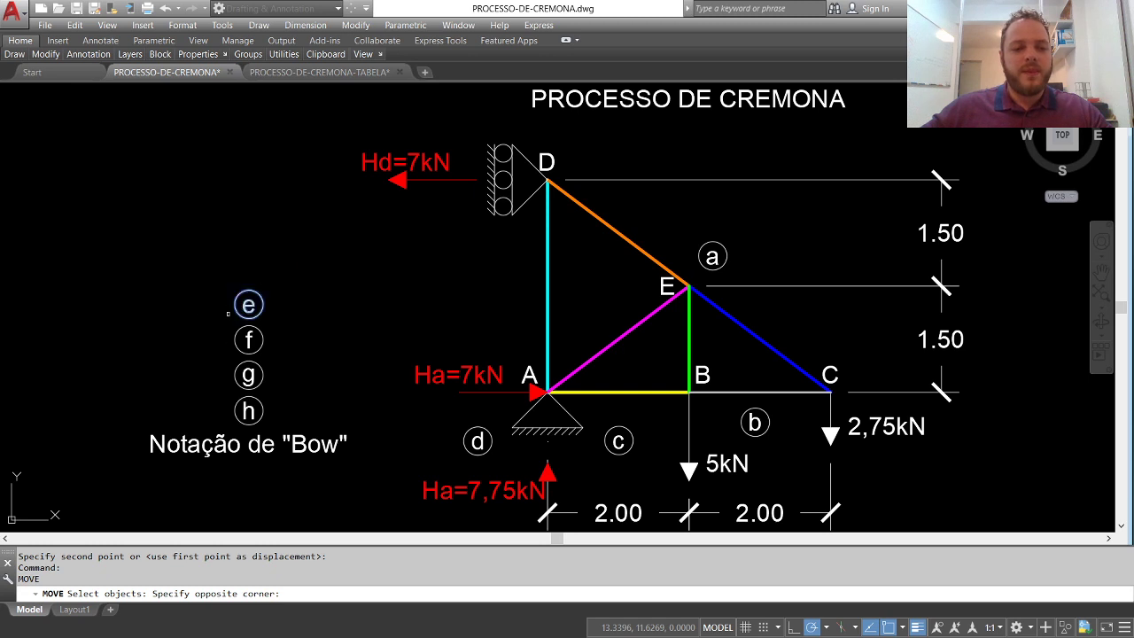
key(Return)
click(248, 304)
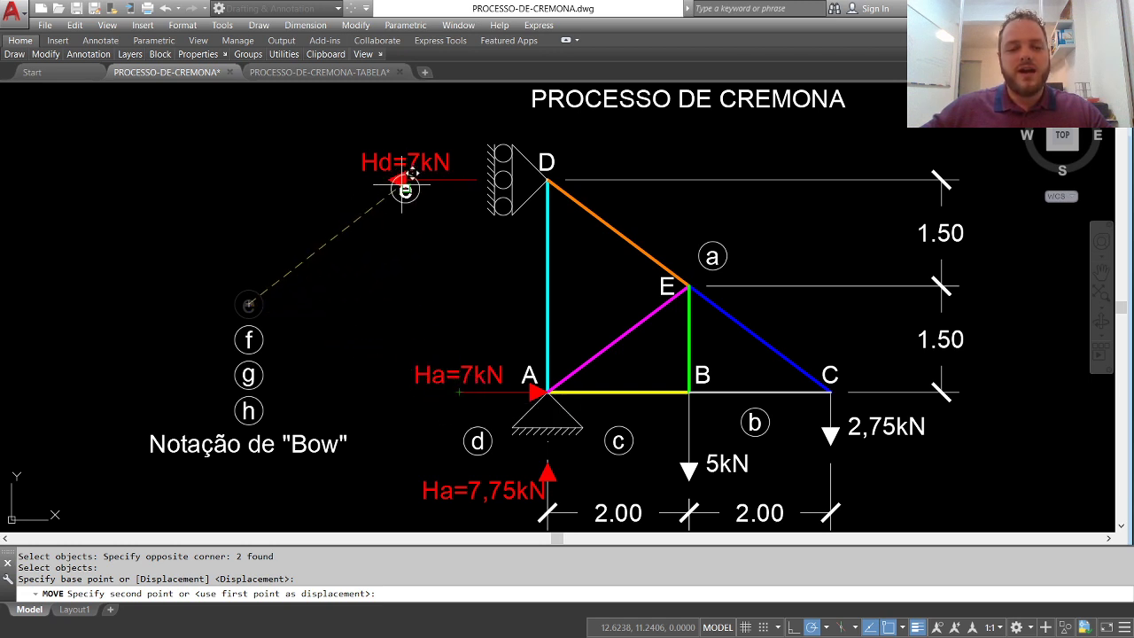
click(458, 283)
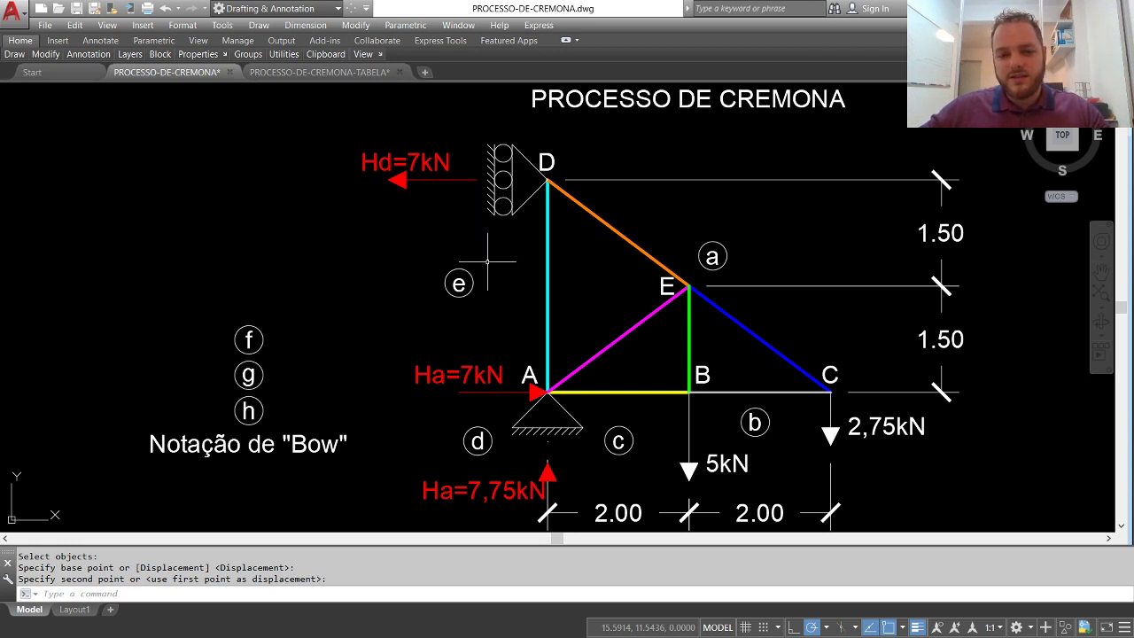
Move the circled label f inside the triangle formed by nodes A, D and E
key(space)
click(262, 307)
click(220, 345)
key(space)
click(249, 340)
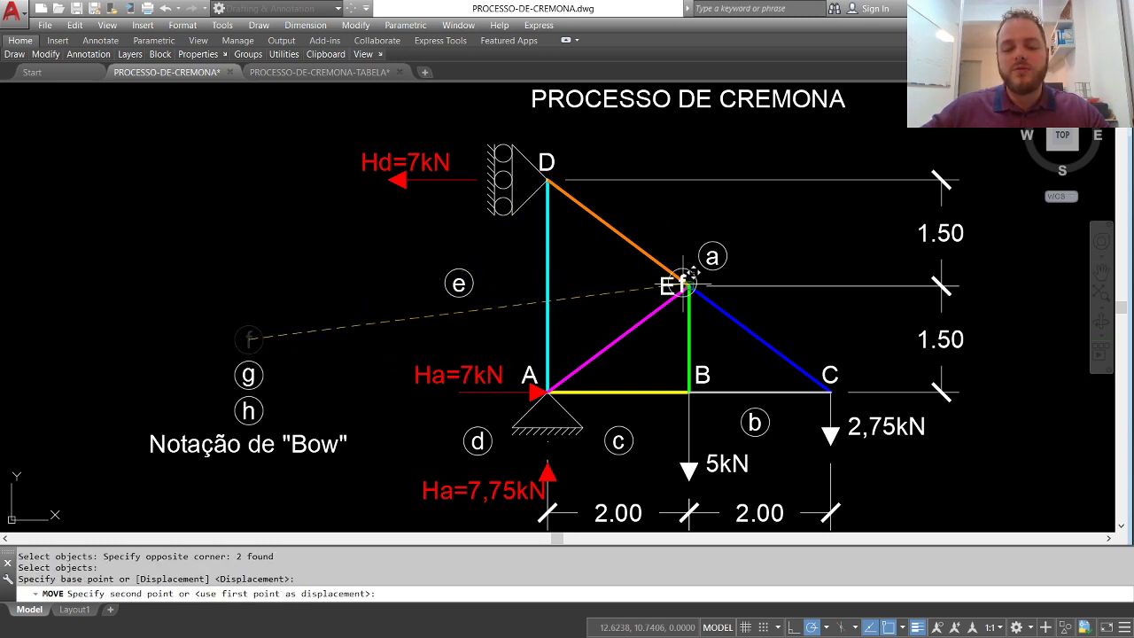
click(601, 290)
Move the circled label g inside the triangle formed by nodes A, B and E
key(Return)
click(317, 315)
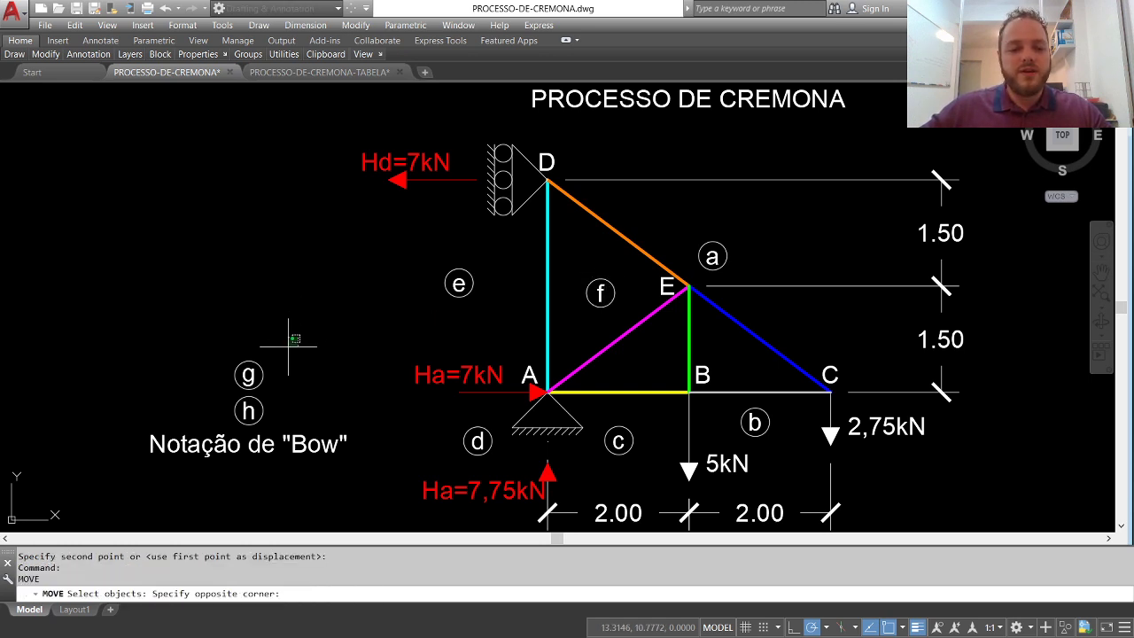
click(192, 415)
key(Return)
click(249, 375)
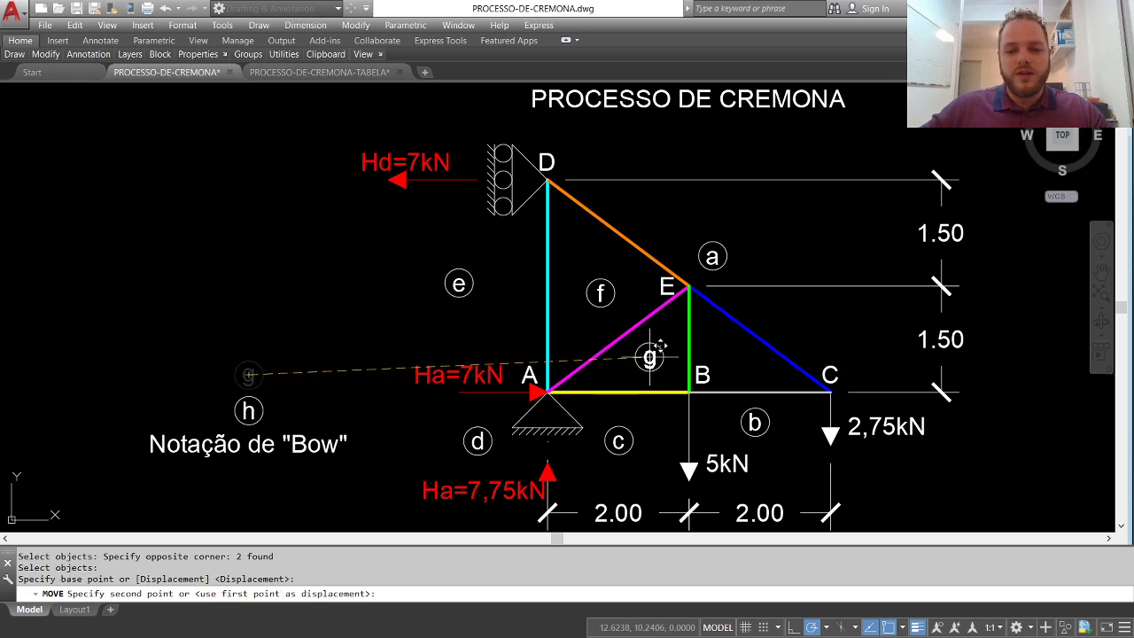
click(649, 357)
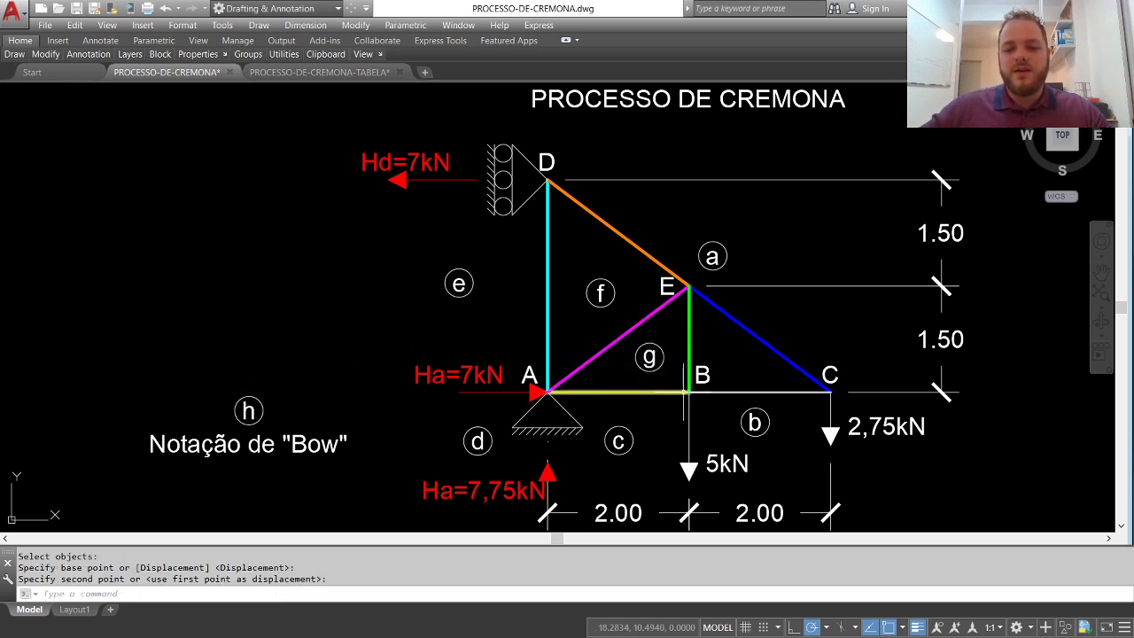
Move the circled label h inside the triangle formed by nodes B, C and E
key(Return)
click(266, 360)
click(204, 425)
key(Return)
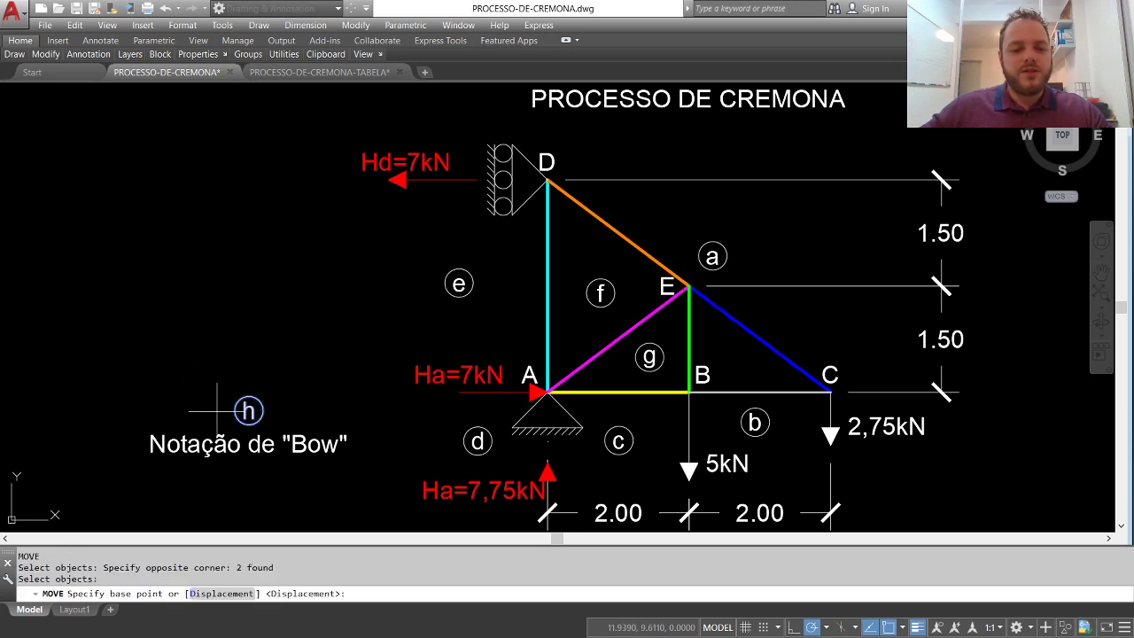
click(249, 409)
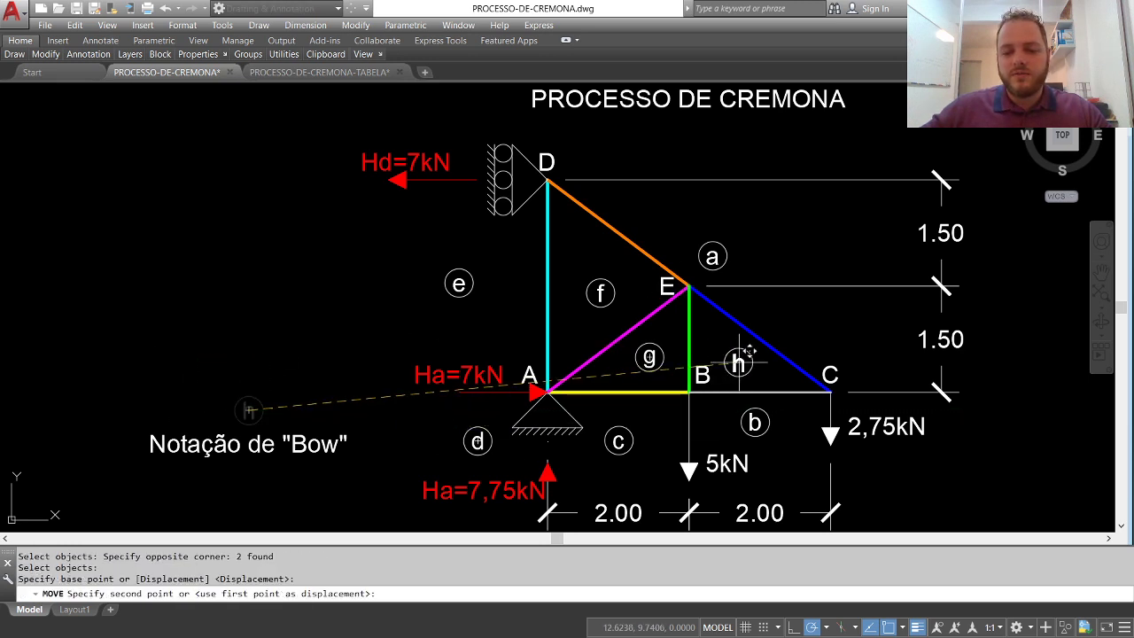
click(738, 363)
key(Return)
key(Return)
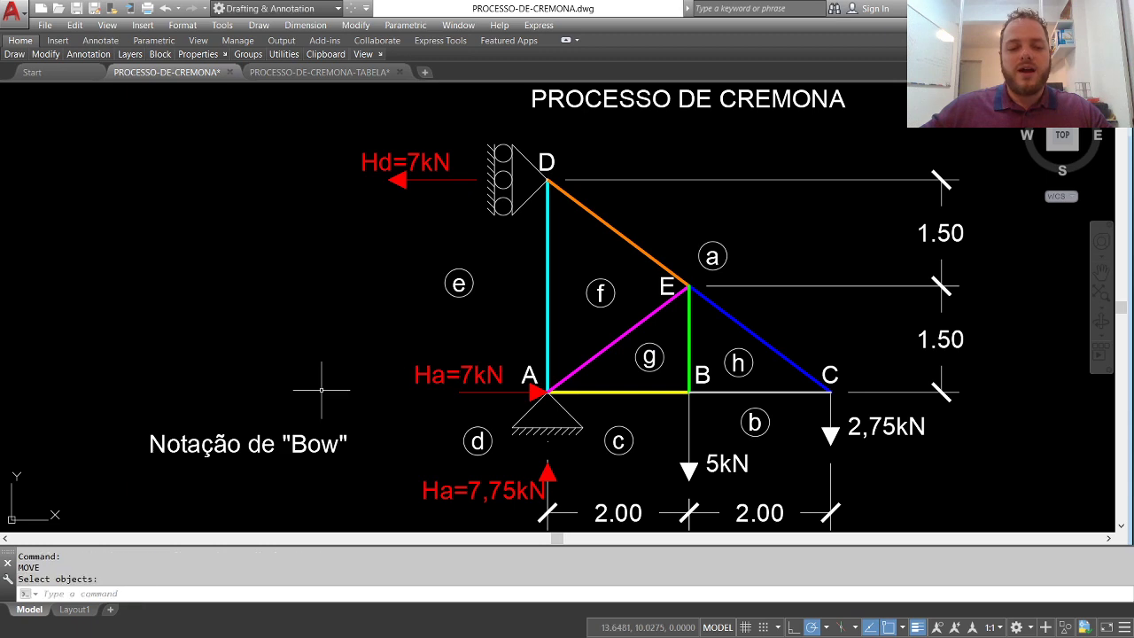
Delete the caption text Notação de "Bow" beside the truss
click(342, 375)
click(204, 460)
key(Delete)
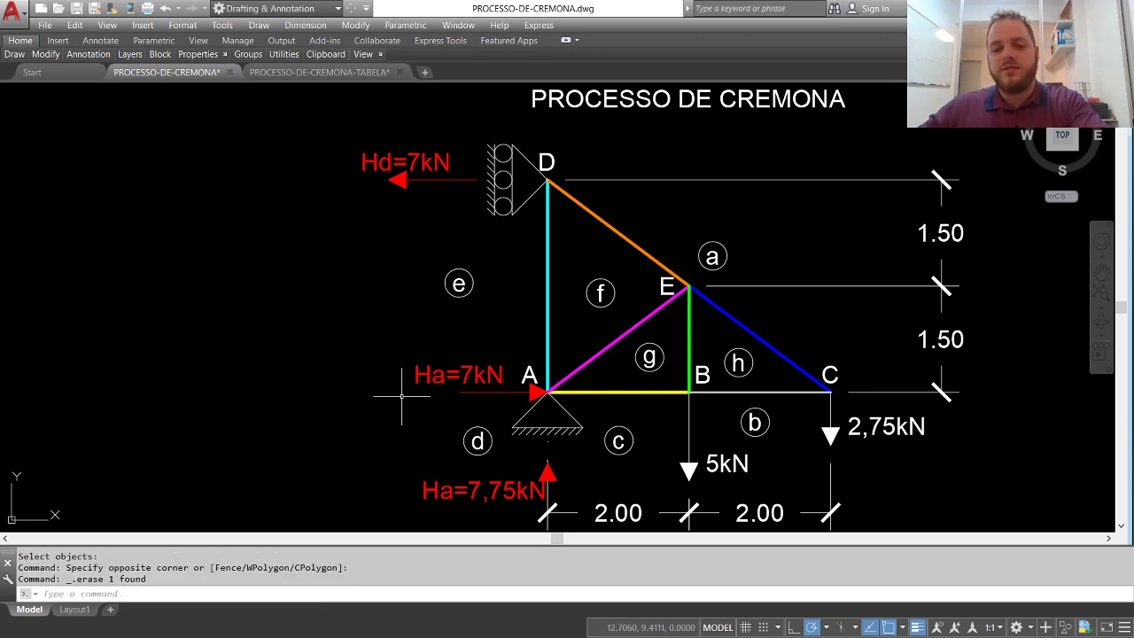
Draw a vertical line 2.75 units long downward in the free area right of the truss dimensions, with ortho mode on
middle_drag(405, 385, 329, 384)
middle_click(392, 365)
middle_click(392, 365)
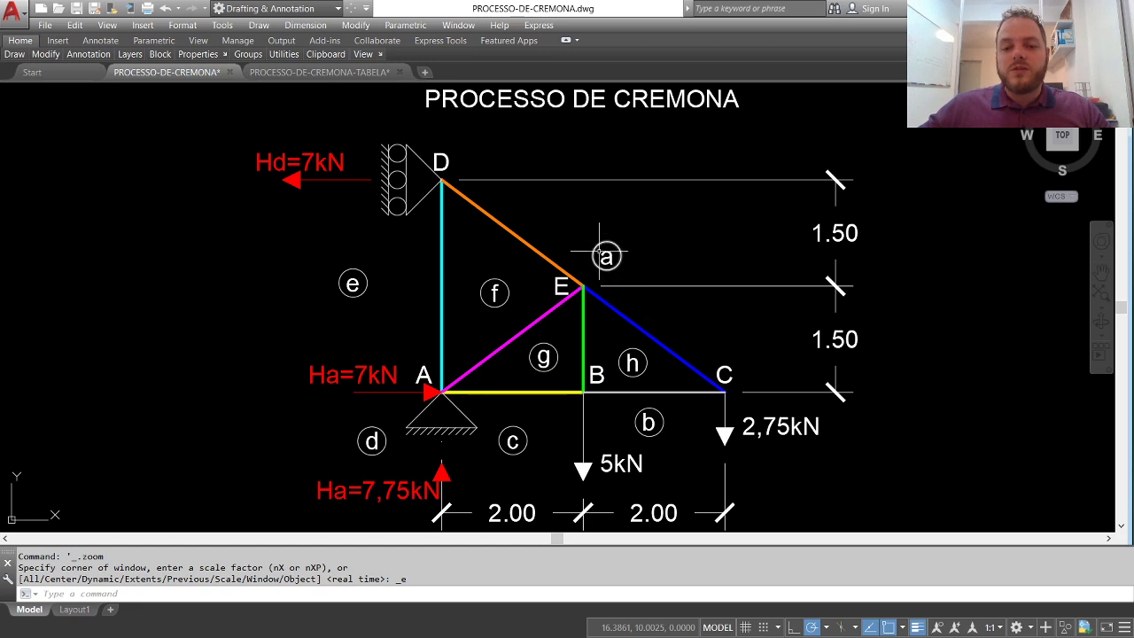
middle_drag(618, 255, 583, 249)
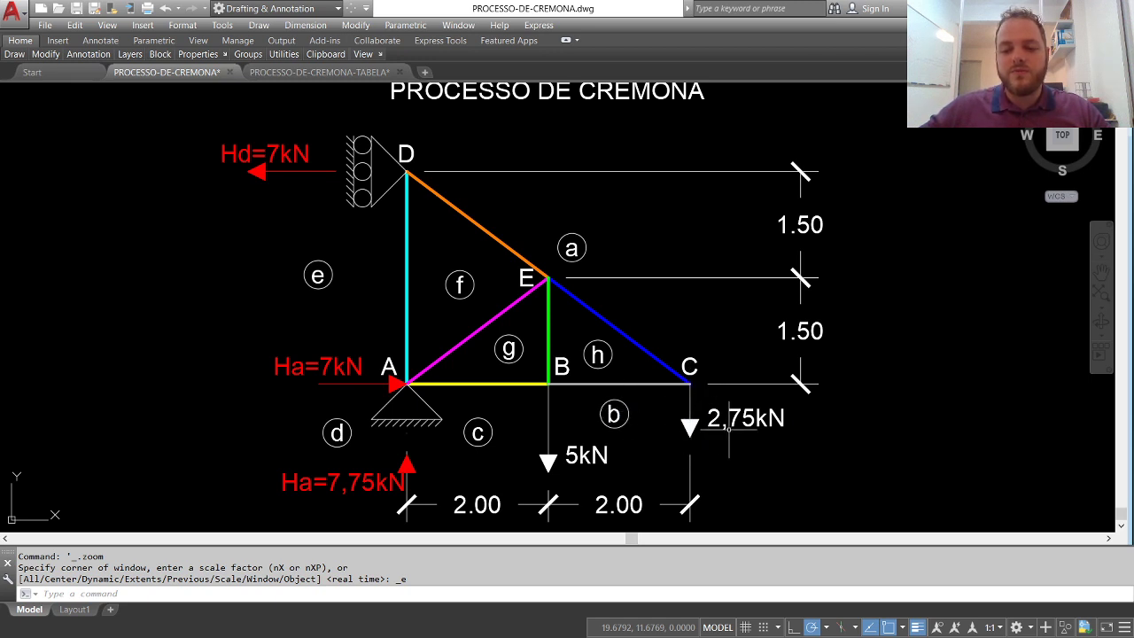
mouse_move(871, 366)
middle_down()
mouse_move(830, 384)
mouse_move(737, 388)
middle_up()
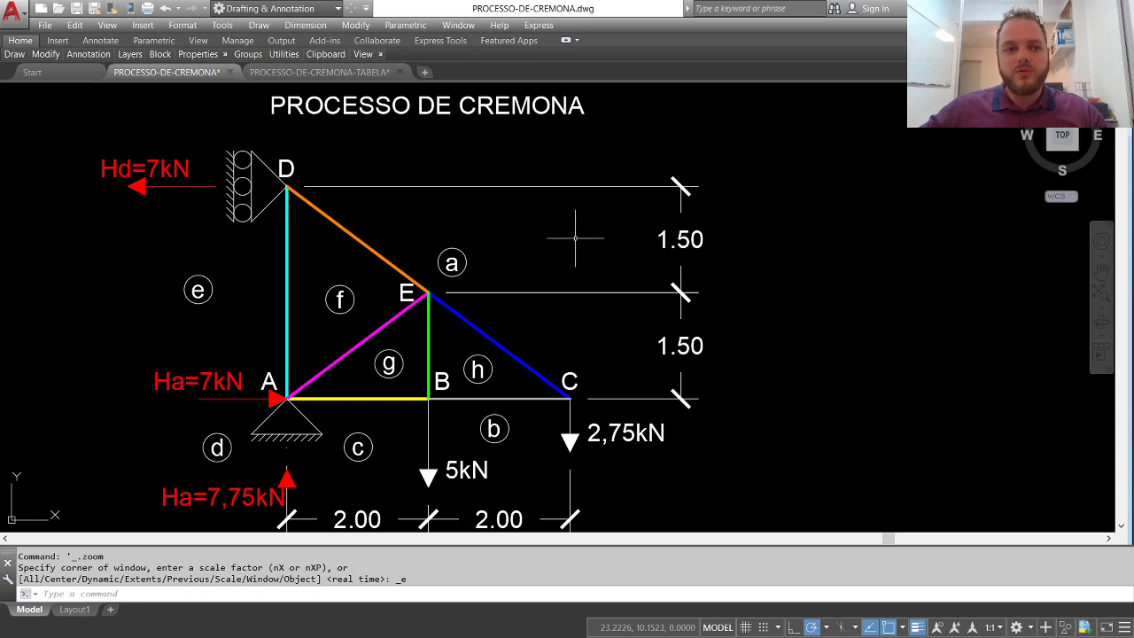
mouse_move(15, 57)
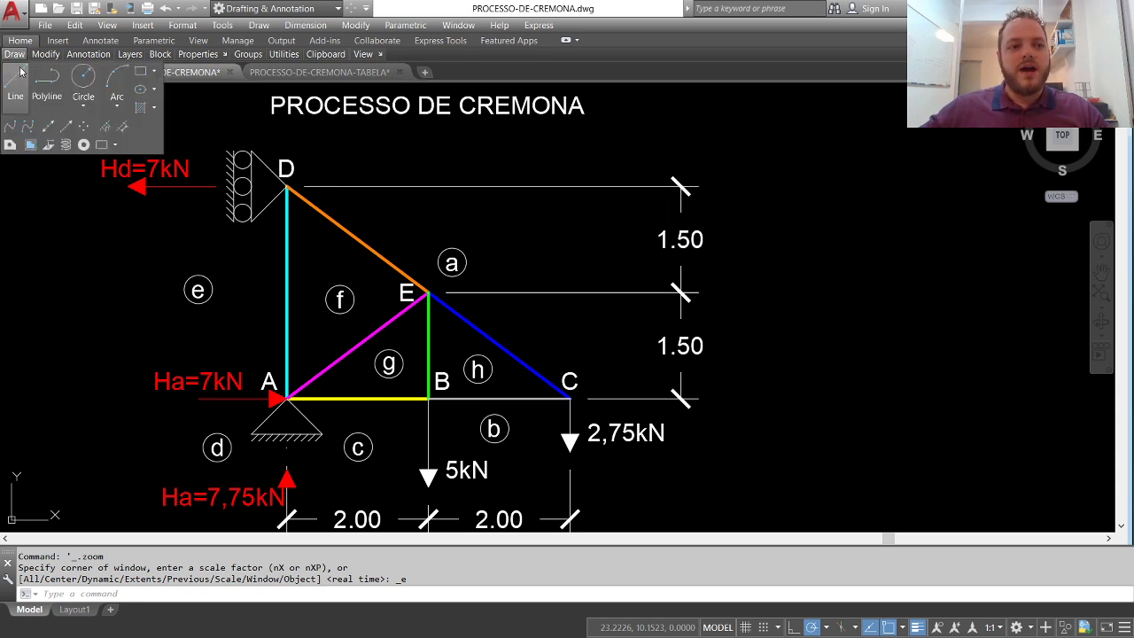
click(16, 88)
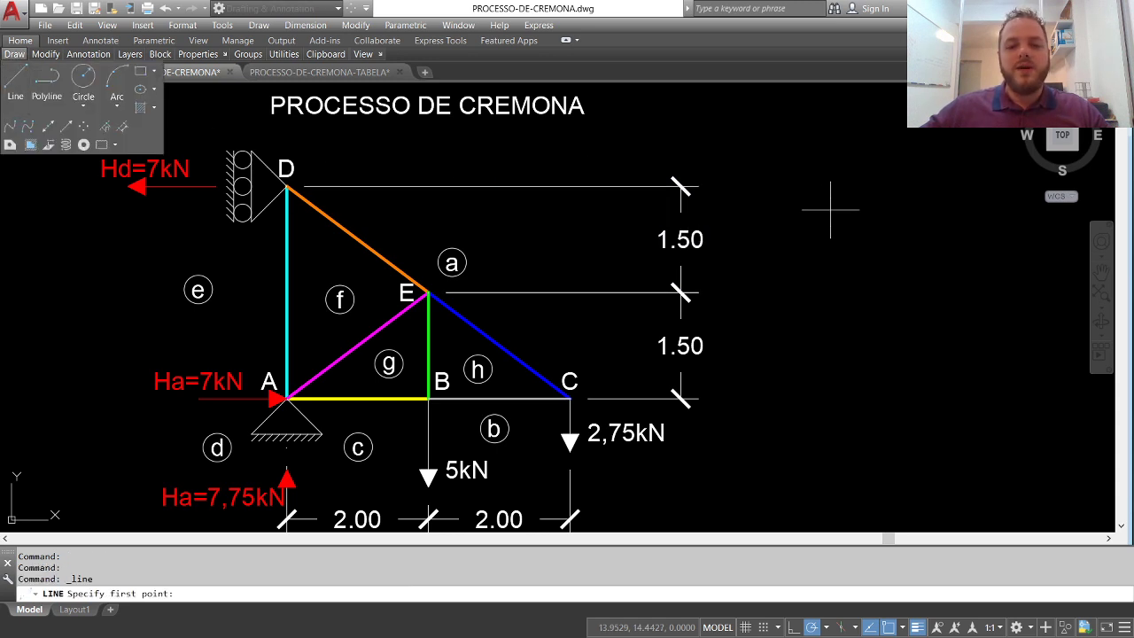
click(813, 121)
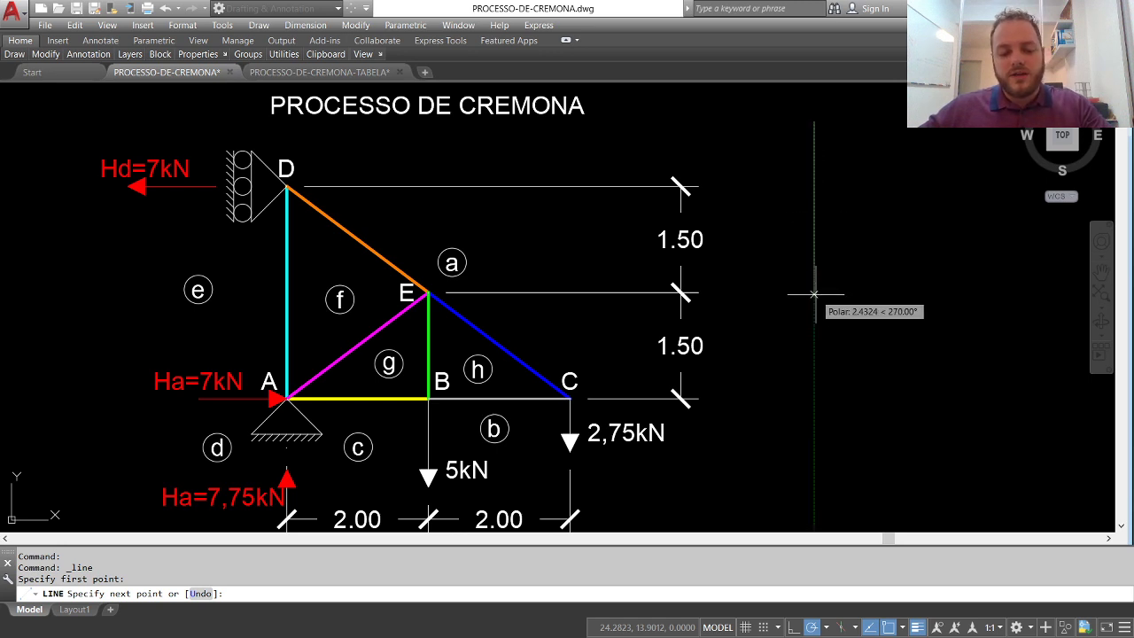
key(F8)
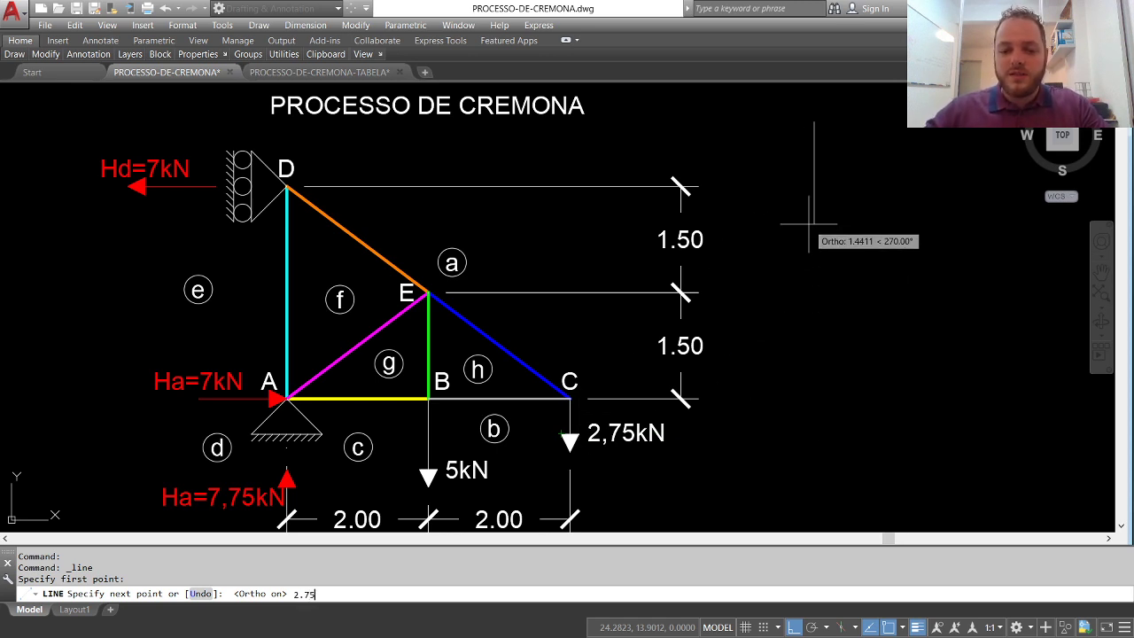
key(Return)
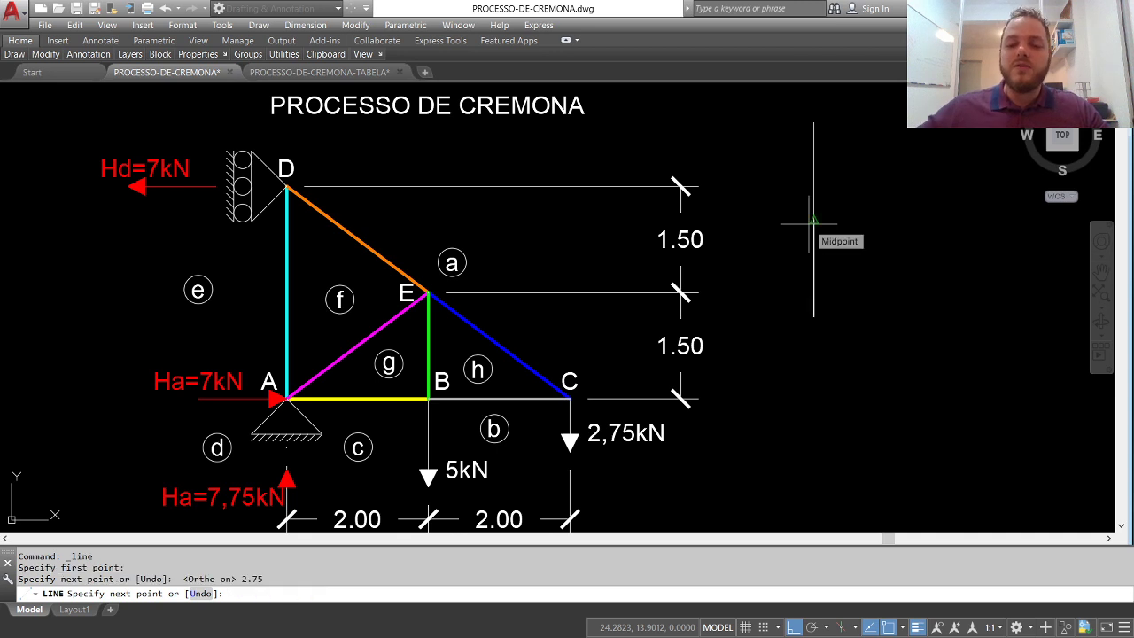
key(Return)
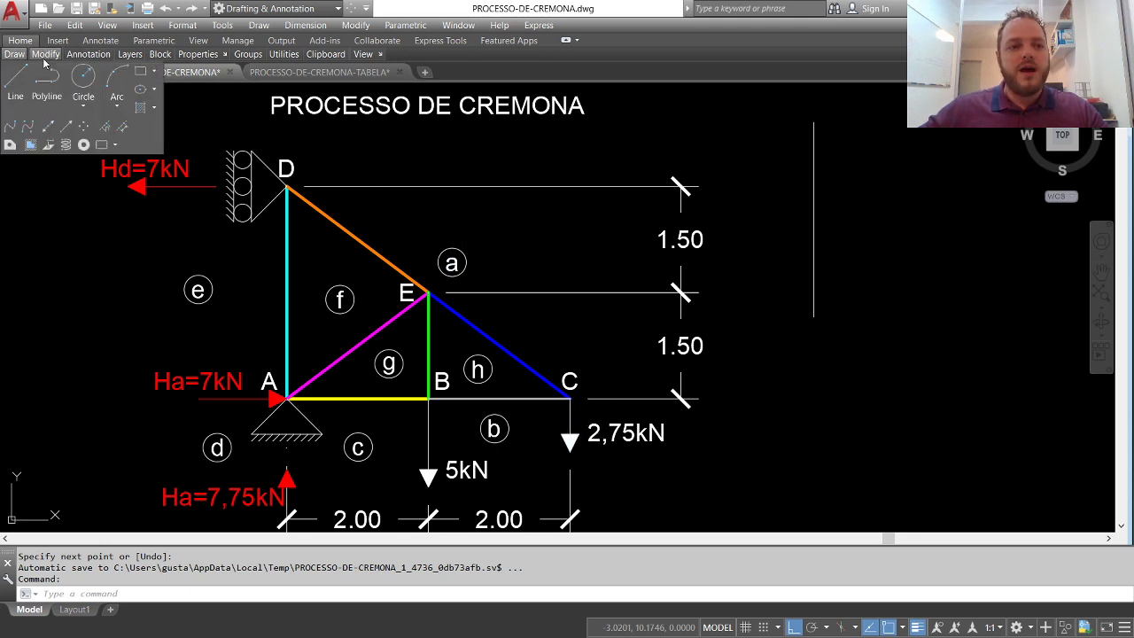
Copy the letter a, without its circle, to the upper end of the 2.75 vertical line
mouse_move(50, 59)
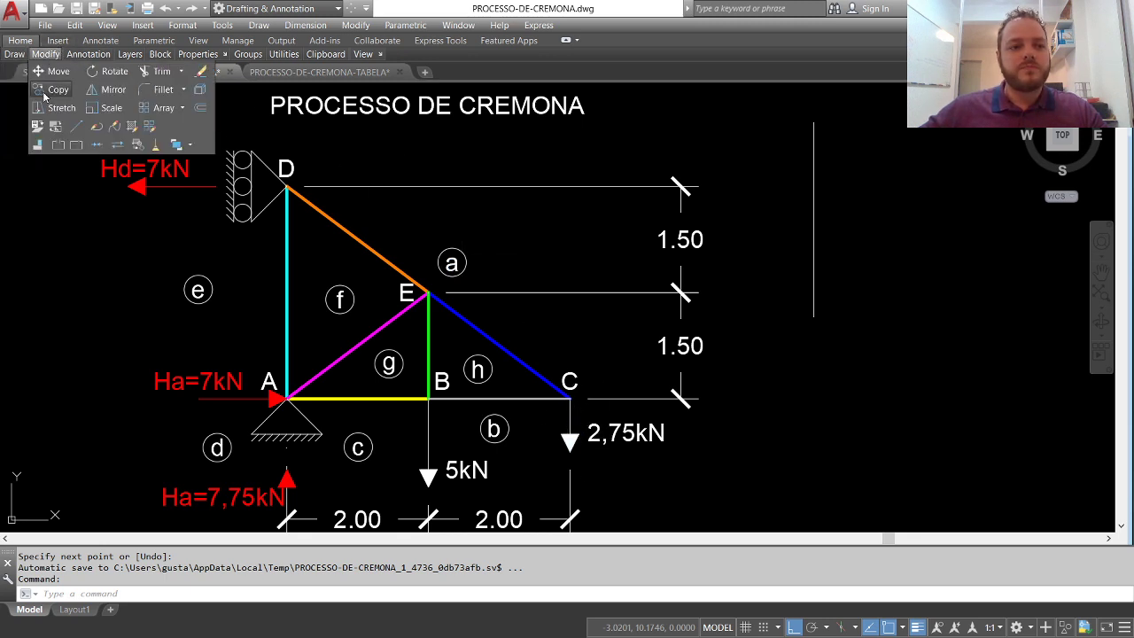
click(58, 89)
click(456, 262)
key(Return)
click(465, 262)
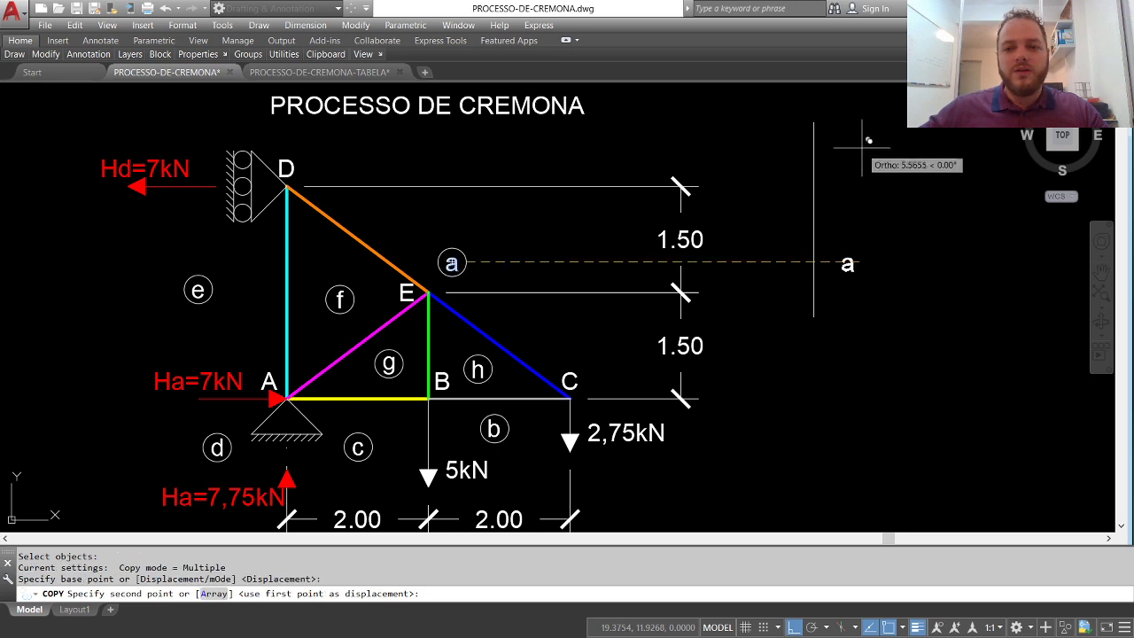
click(811, 123)
key(Return)
Copy the letter b, without its circle, to the lower end of the 2.75 vertical line
key(Return)
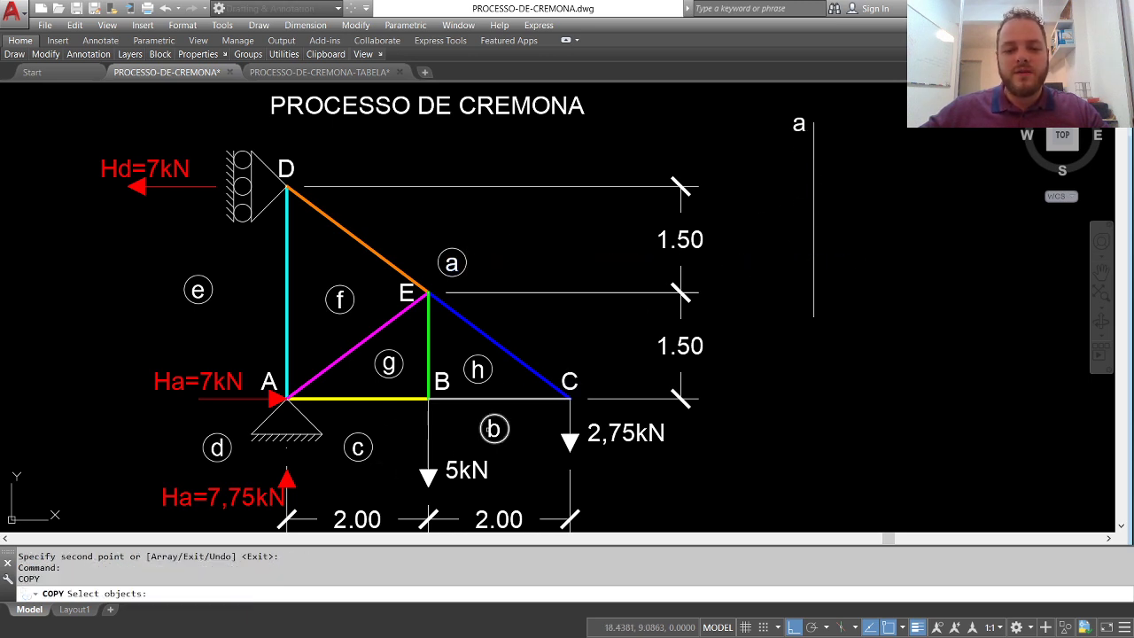
click(492, 429)
key(Return)
click(494, 429)
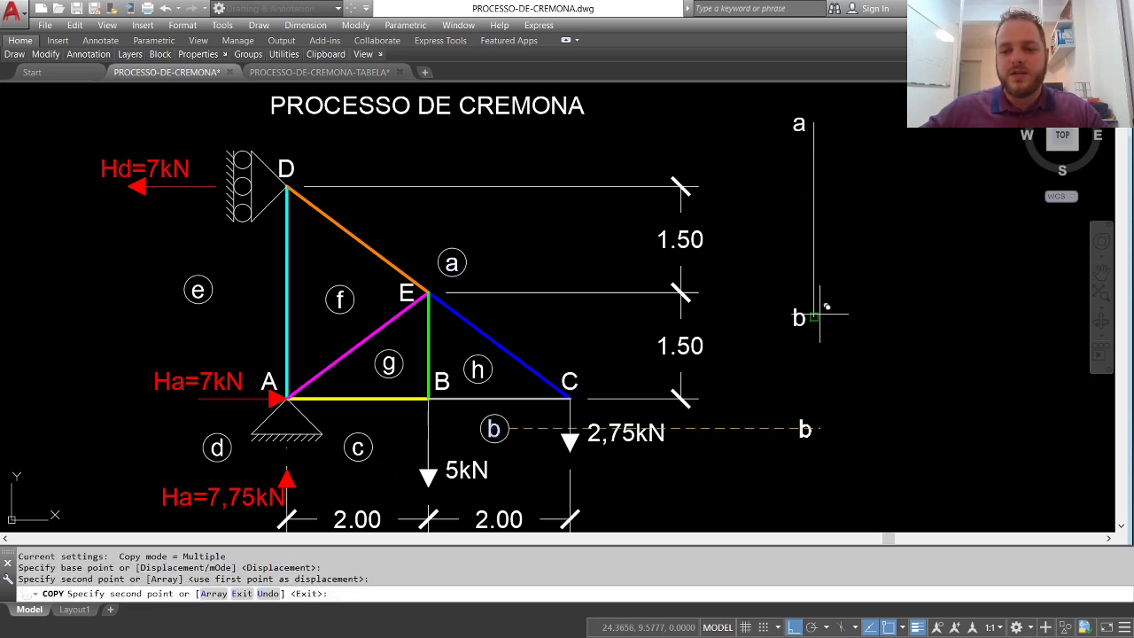
click(819, 312)
key(Return)
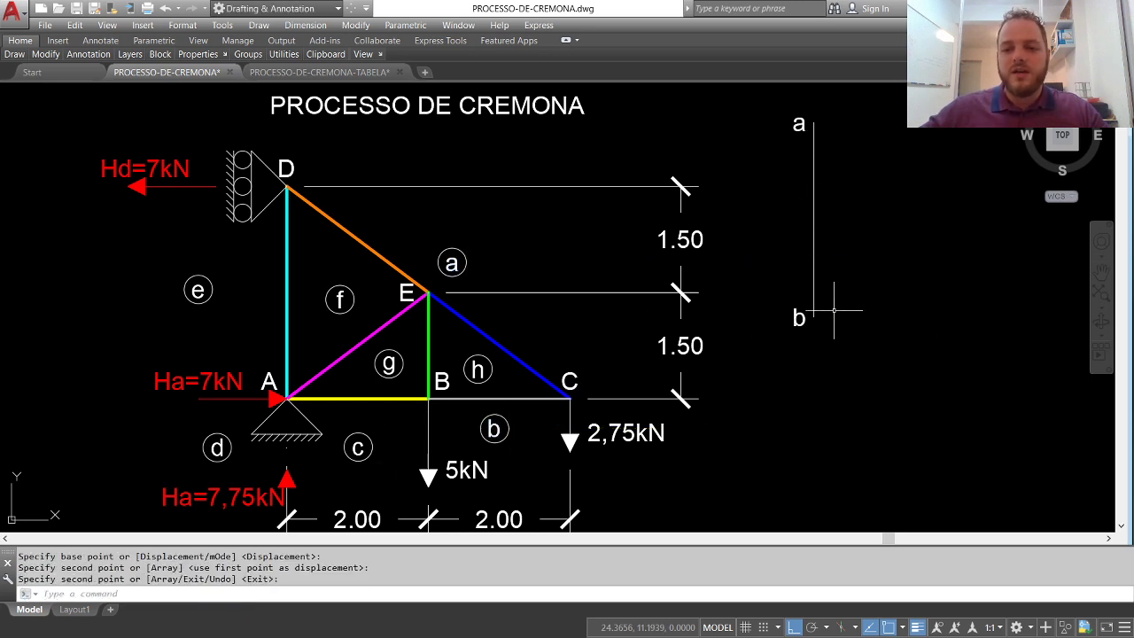
Add a linear dimension to the vertical line between a and b, placed on the line's left side
click(89, 41)
mouse_move(58, 55)
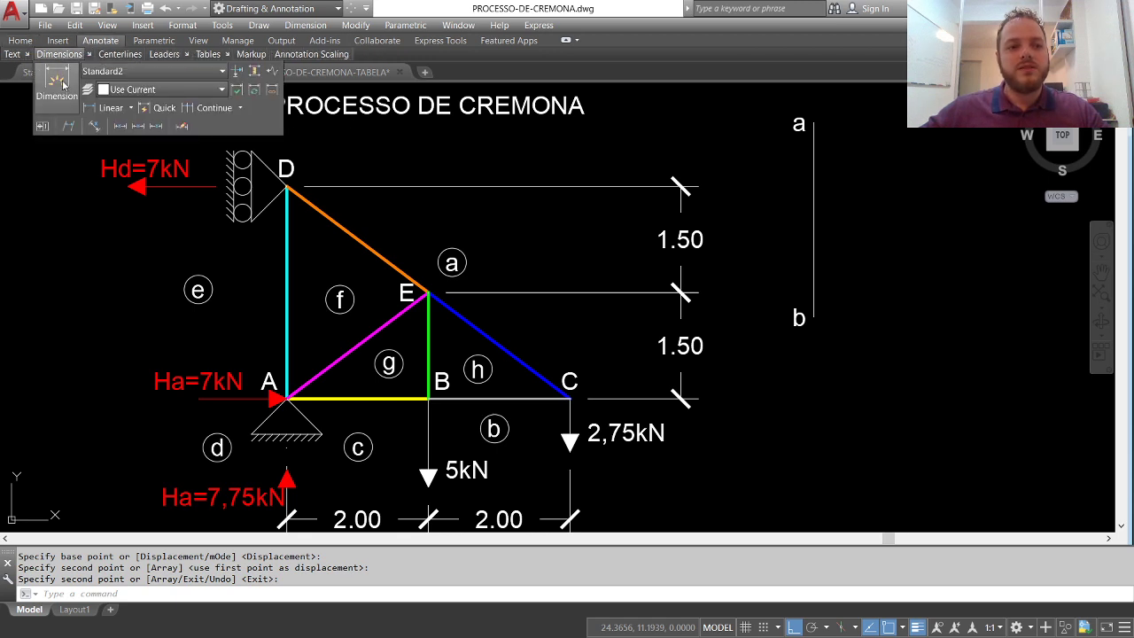
click(64, 85)
click(807, 316)
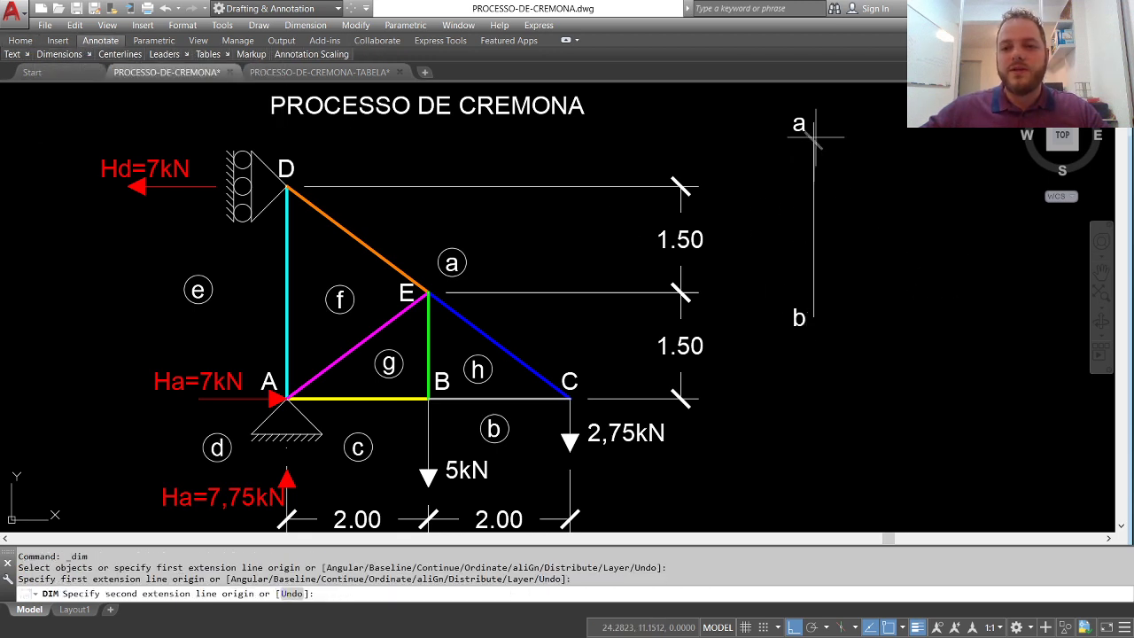
click(814, 124)
click(759, 213)
key(Escape)
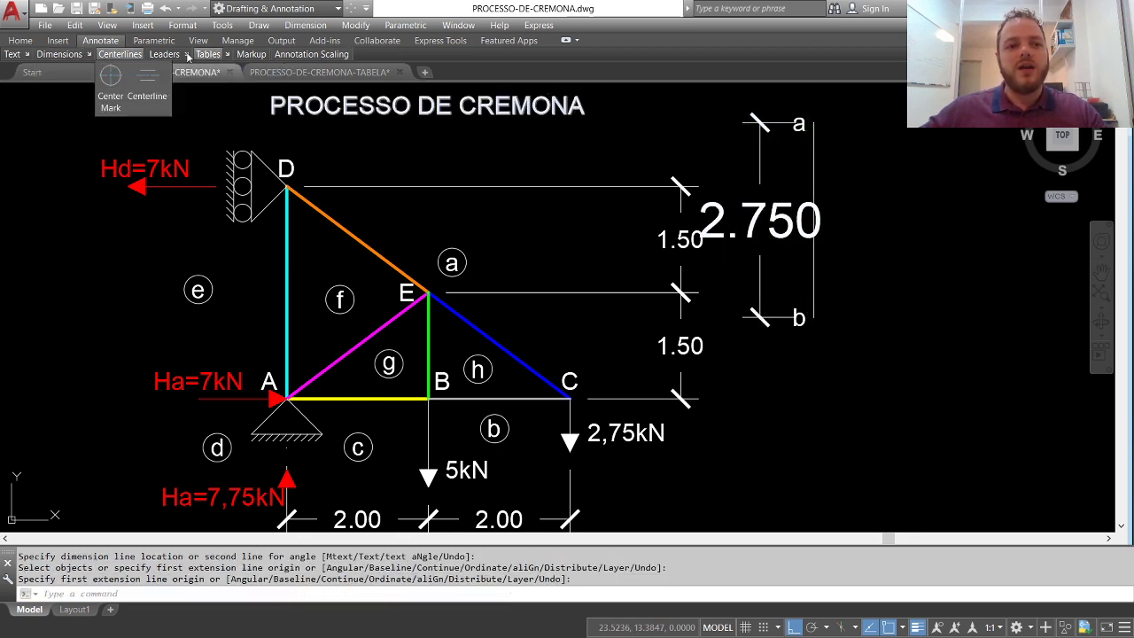
Match the new a–b dimension's properties to those of the upper 1.50 truss dimension
click(35, 43)
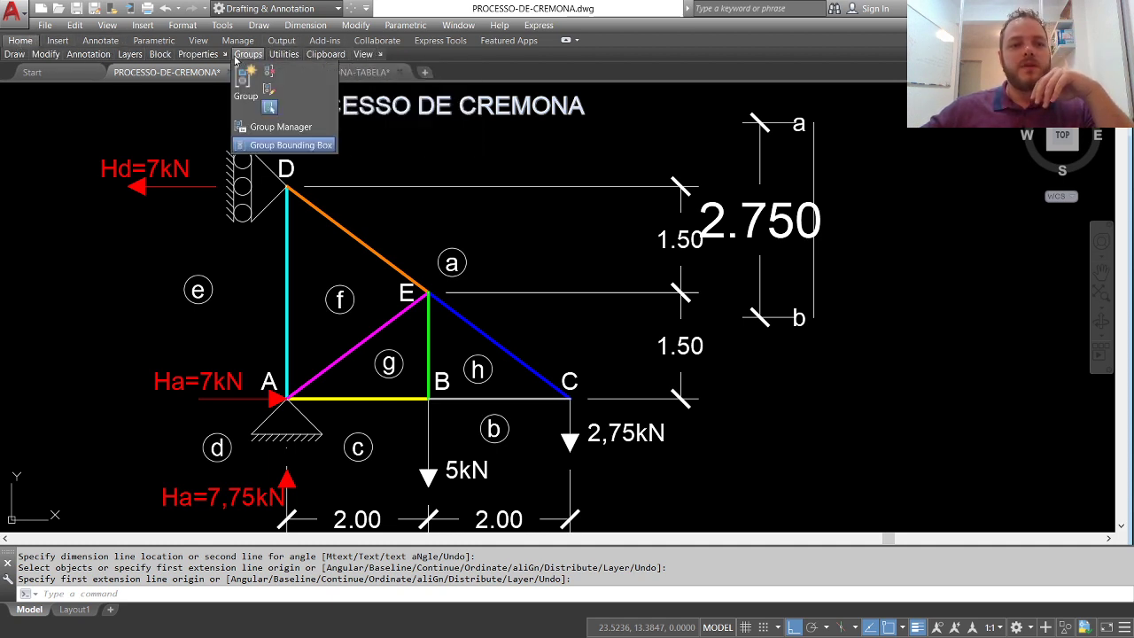
click(226, 55)
mouse_move(198, 54)
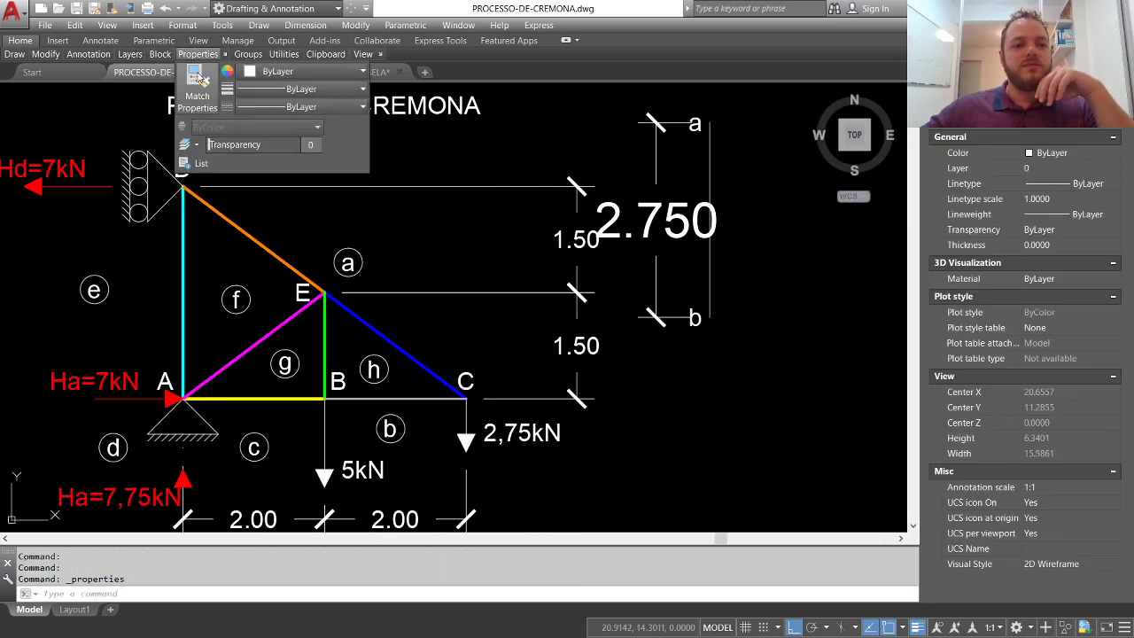
click(197, 89)
click(577, 212)
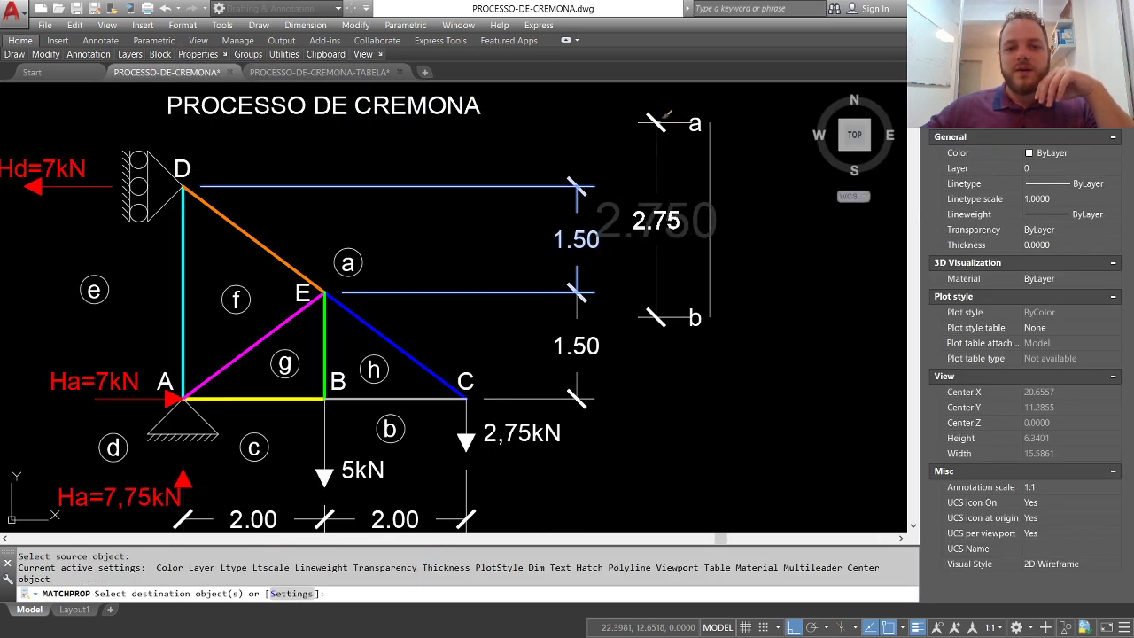
click(658, 128)
key(Return)
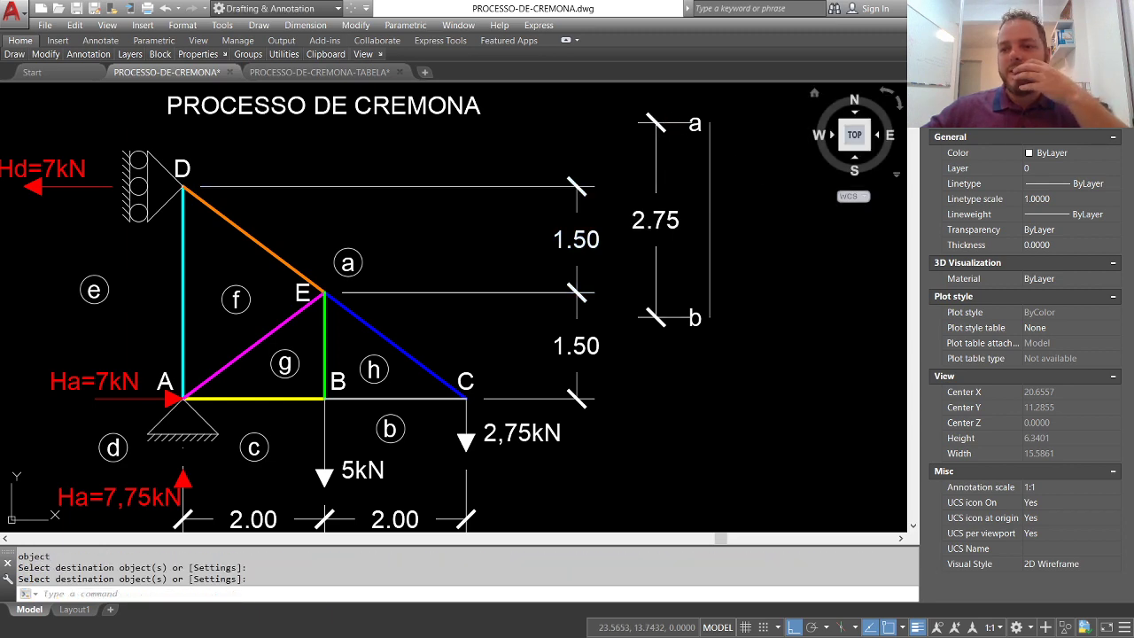
Close the properties palette and delete the dimension beside the a–b line
key(ctrl+1)
click(771, 124)
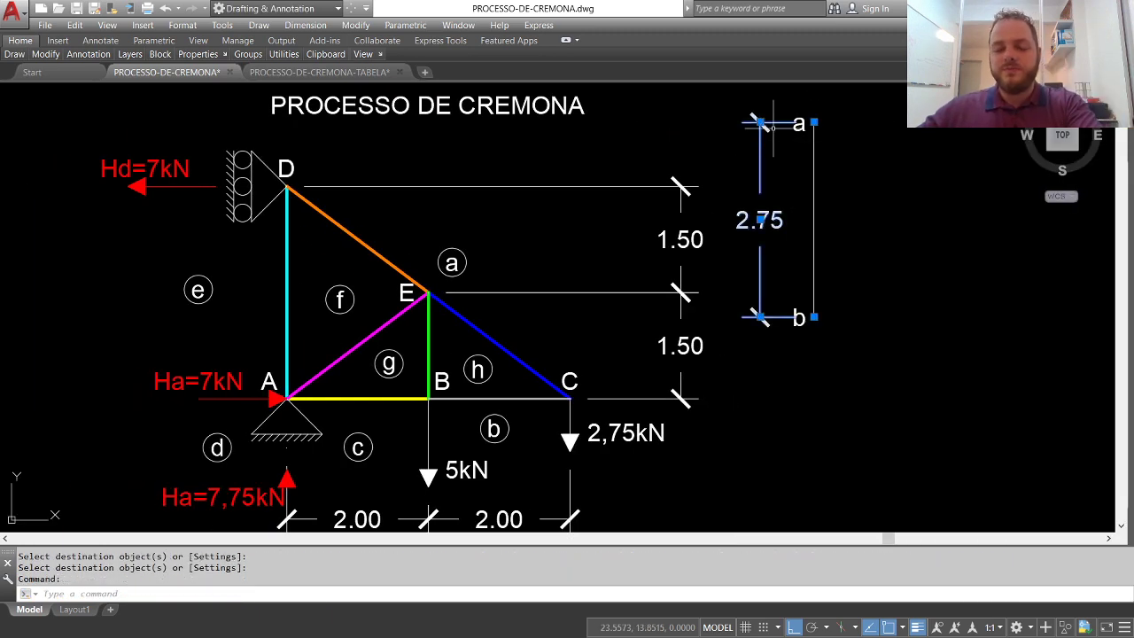
key(Delete)
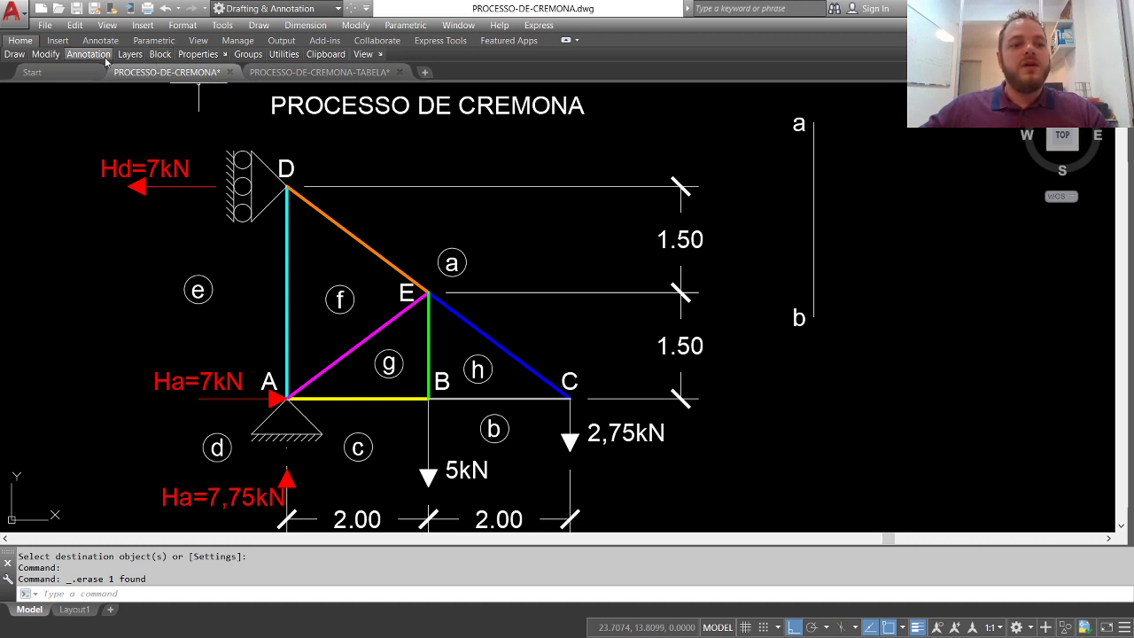
Check the text style of the upper 1.50 dimension, and pick Standard as the current text style
mouse_move(88, 54)
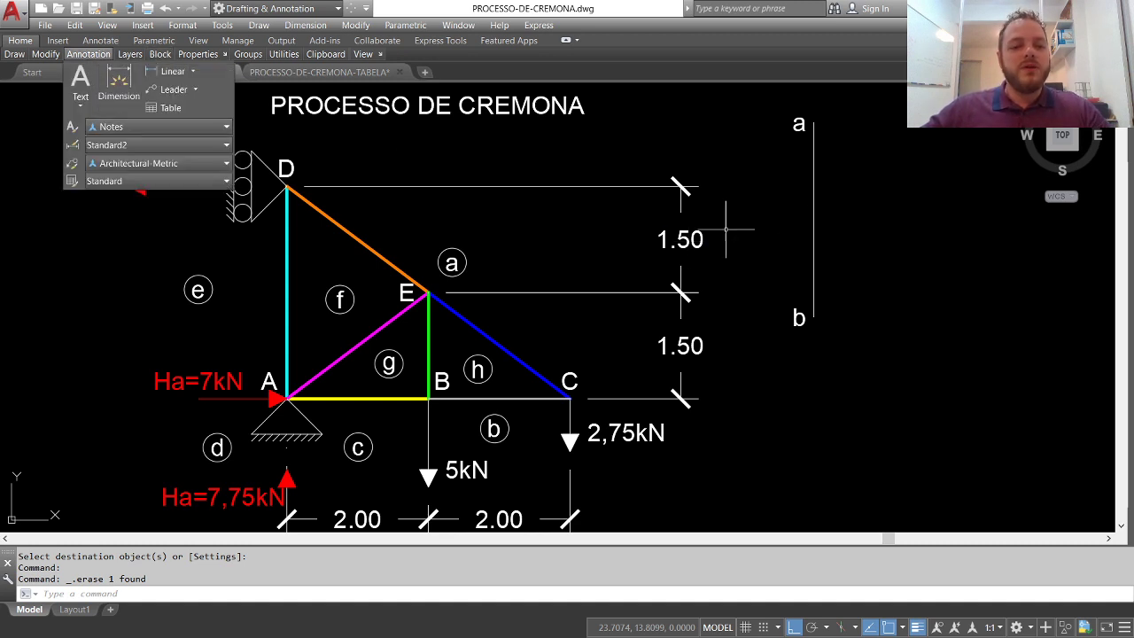
click(668, 237)
mouse_move(85, 59)
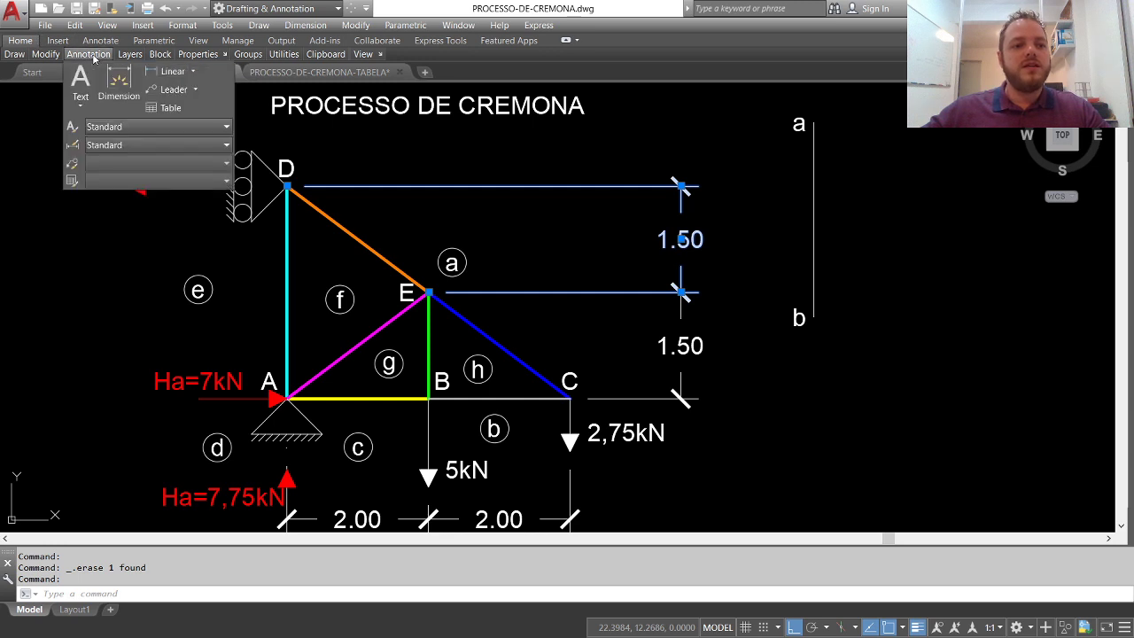
click(187, 131)
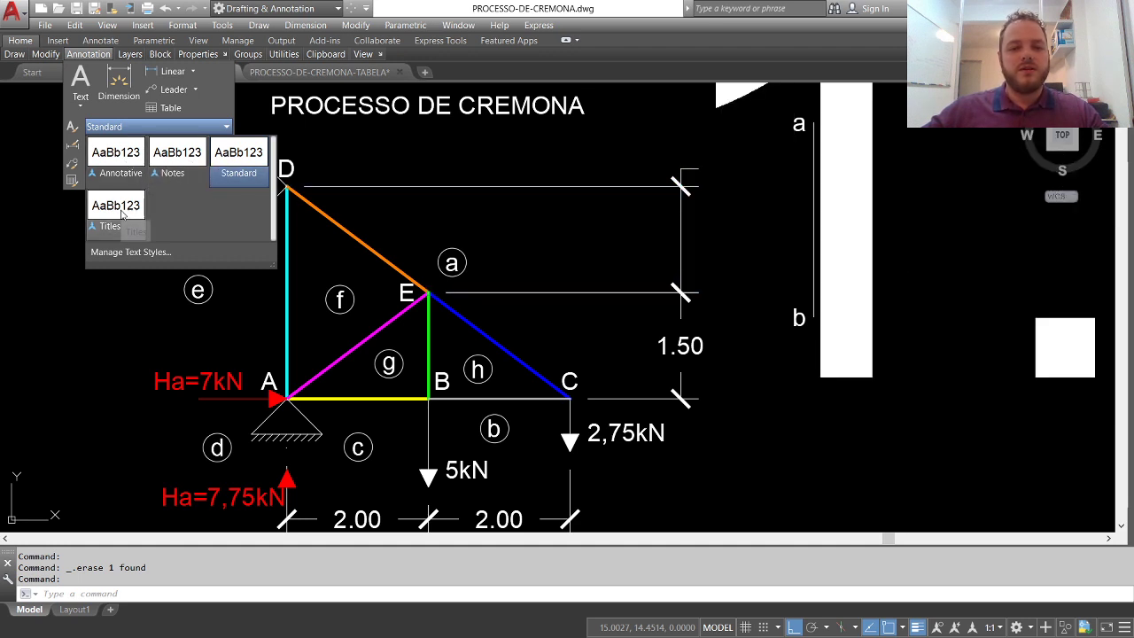
key(Escape)
key(Escape)
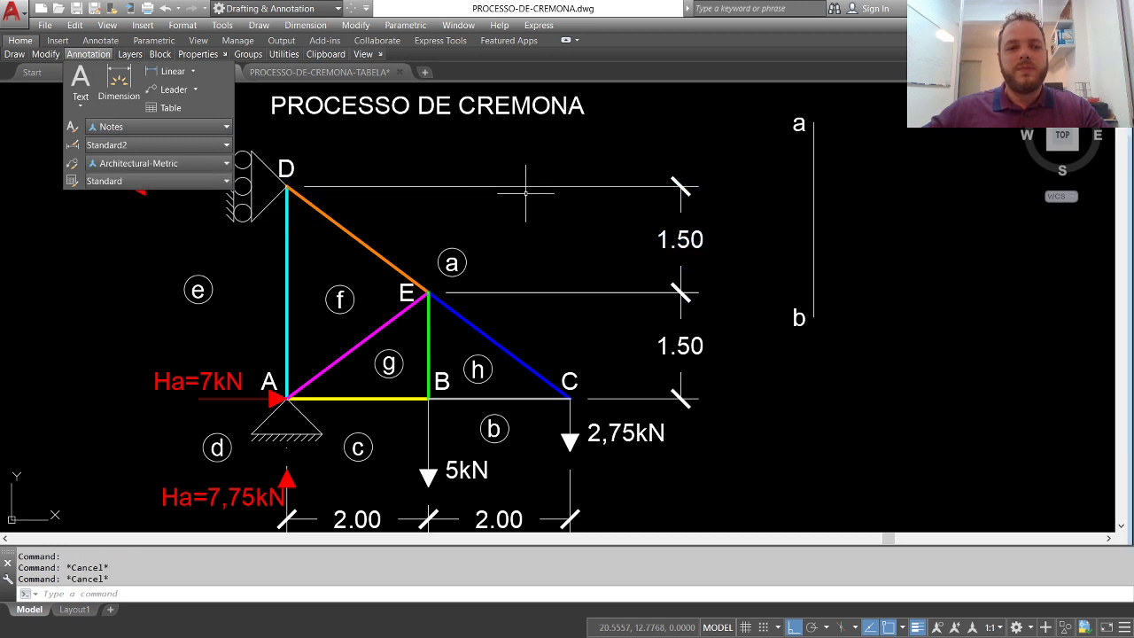
mouse_move(93, 57)
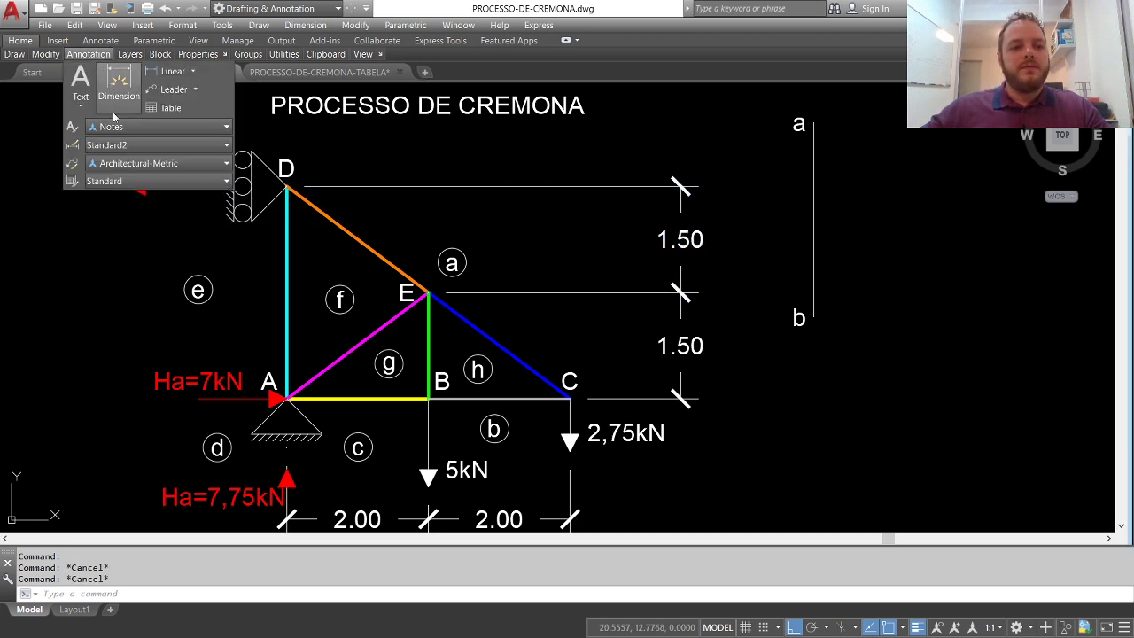
click(164, 131)
click(241, 164)
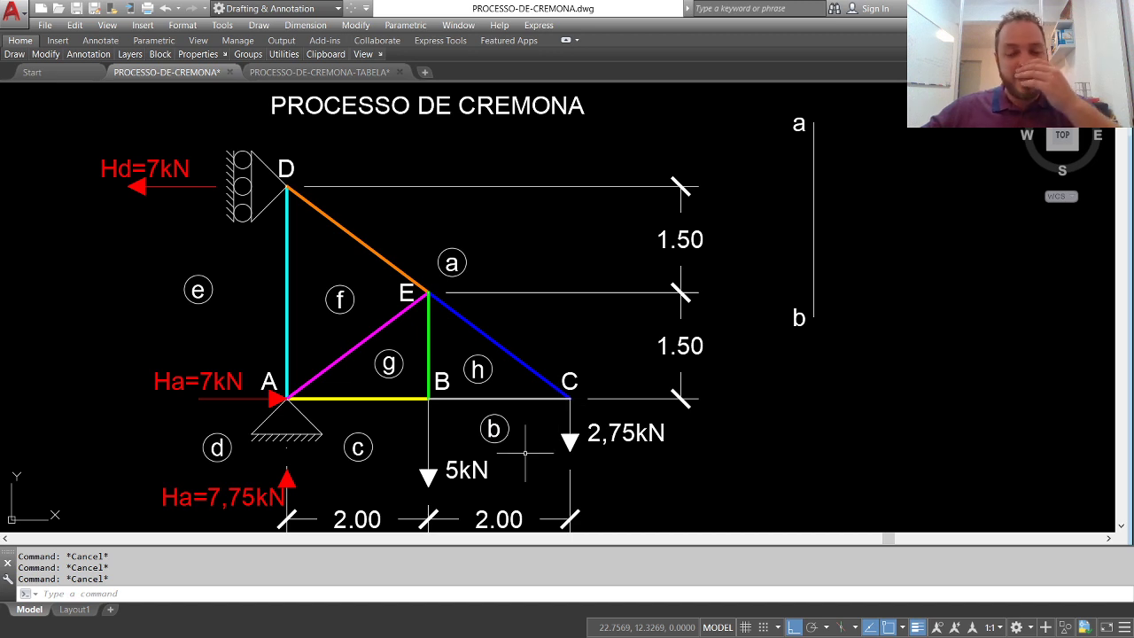
Draw a vertical line 5 units long downward from the line endpoint at b, using ortho mode
middle_drag(525, 453, 525, 435)
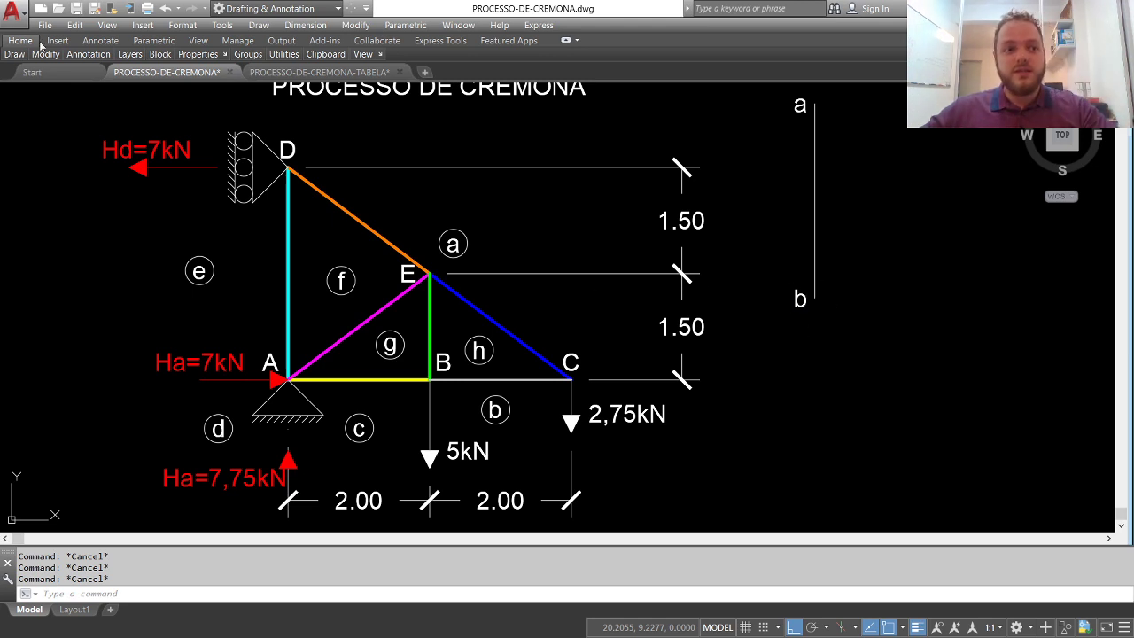
mouse_move(15, 54)
click(24, 83)
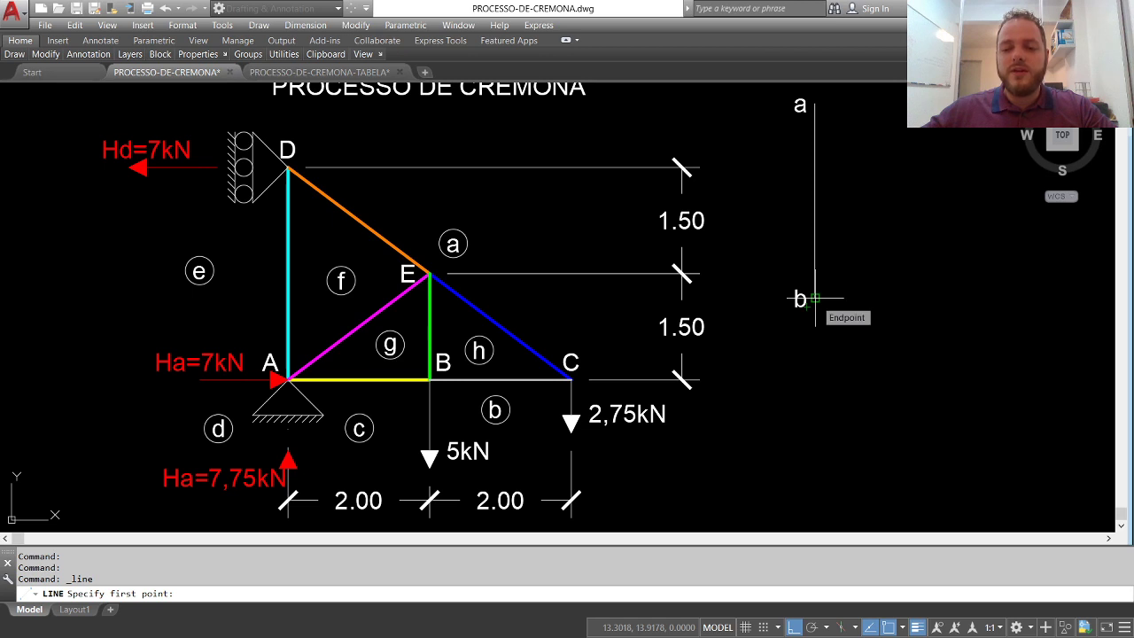
click(814, 300)
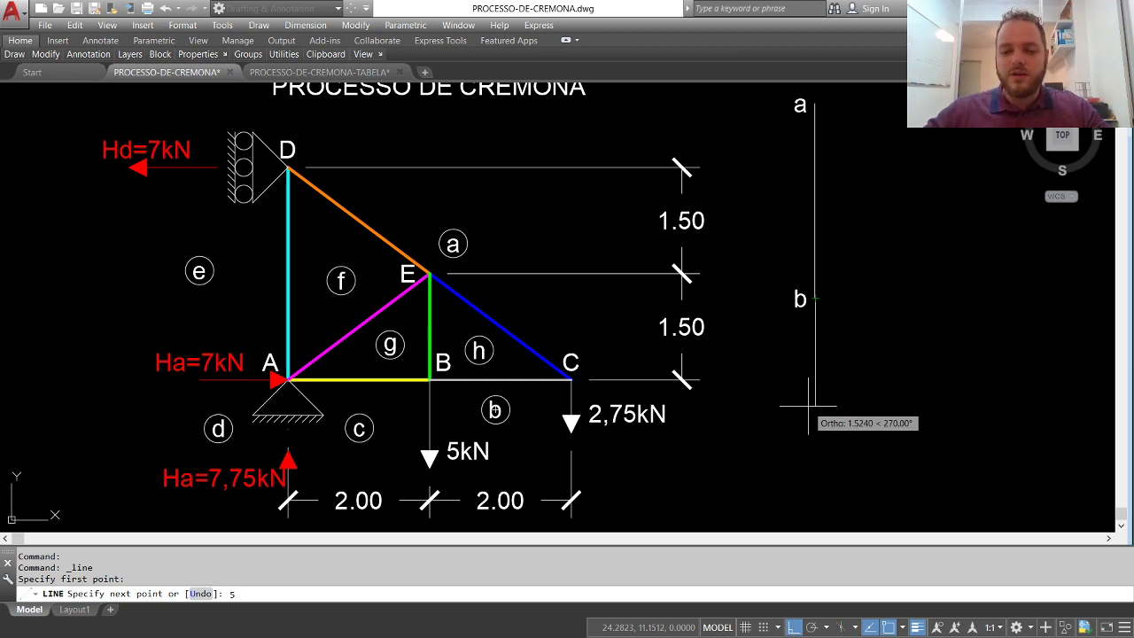
text(5)
key(Return)
key(Return)
Copy the letter b to the lower end of the 5-unit vertical line
mouse_move(799, 390)
middle_down()
mouse_move(790, 331)
mouse_move(767, 324)
middle_up()
scroll(790, 332, down, 2)
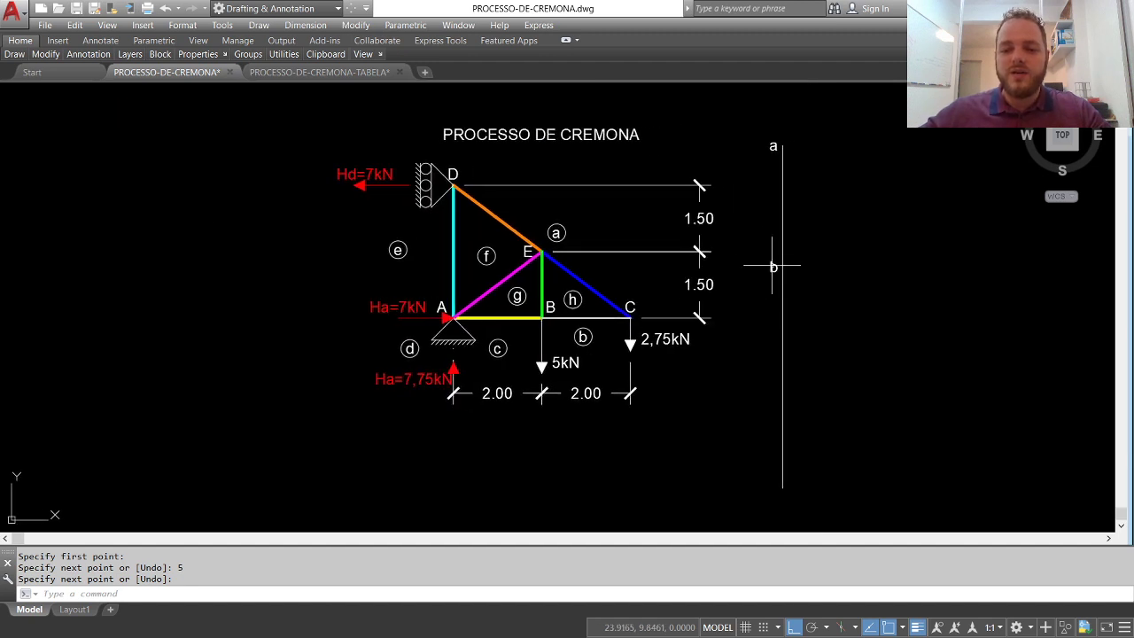
mouse_move(37, 57)
click(49, 89)
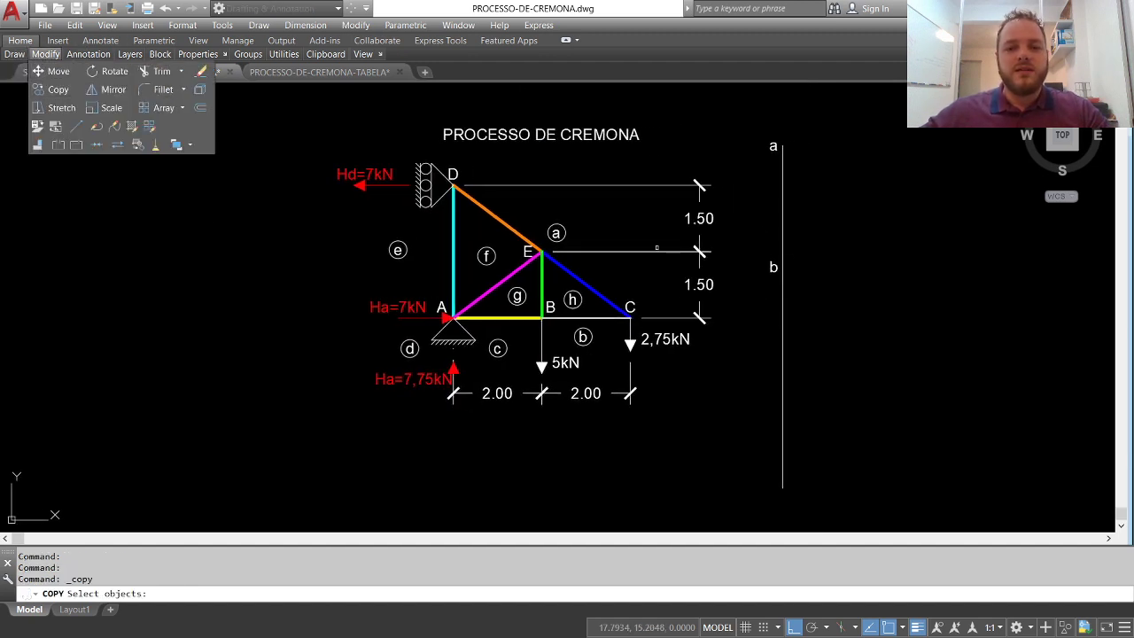
click(759, 226)
click(796, 280)
click(773, 267)
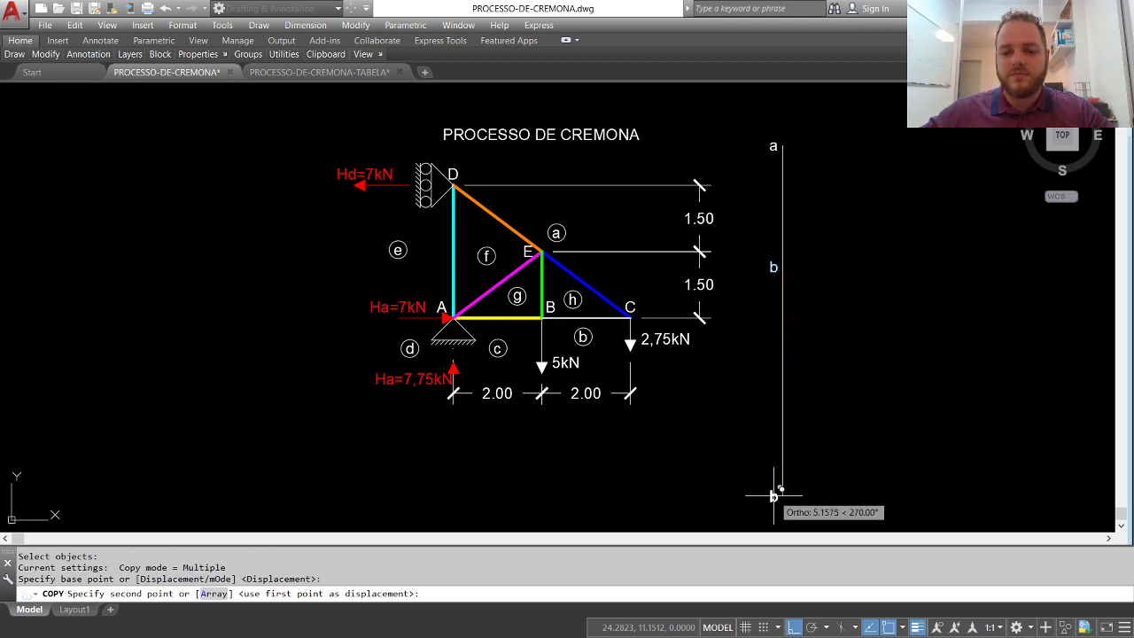
click(773, 488)
key(Return)
Change the copied letter at the lower end of the force line to c
double_click(773, 488)
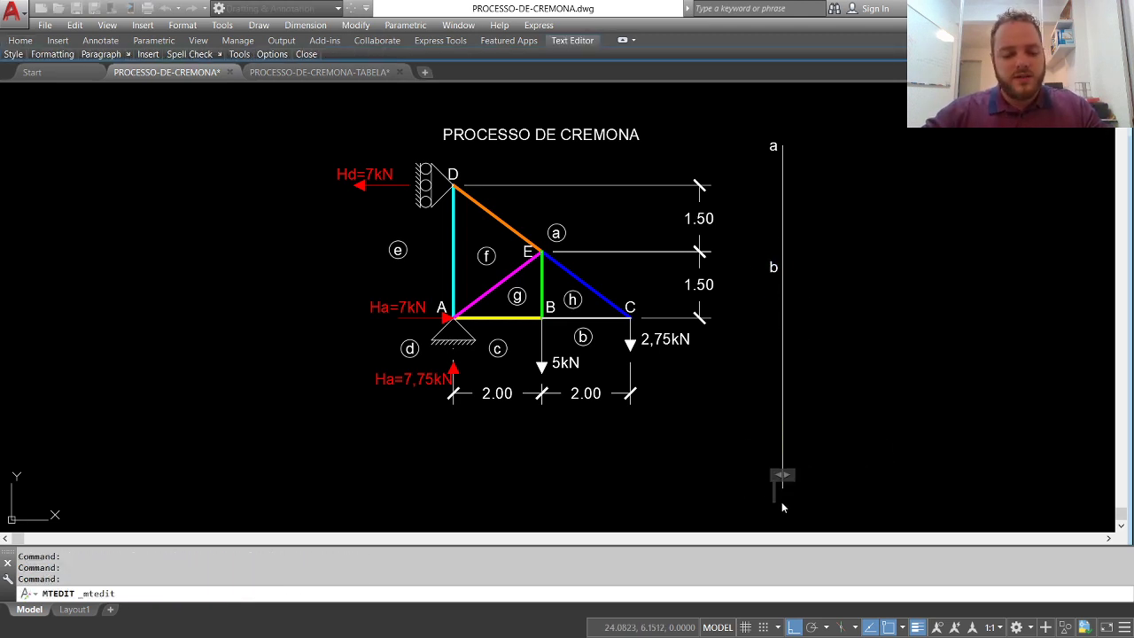
text(c)
click(817, 467)
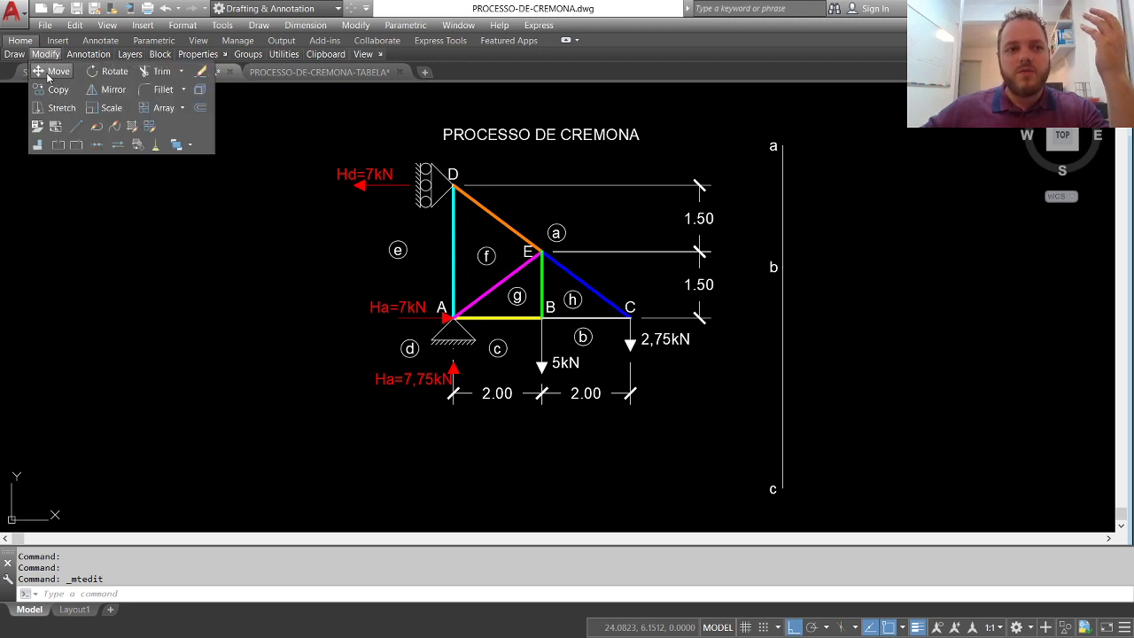
Move both force lines and their labels a, b and c straight upward, and fit the whole drawing in view
click(54, 71)
click(750, 109)
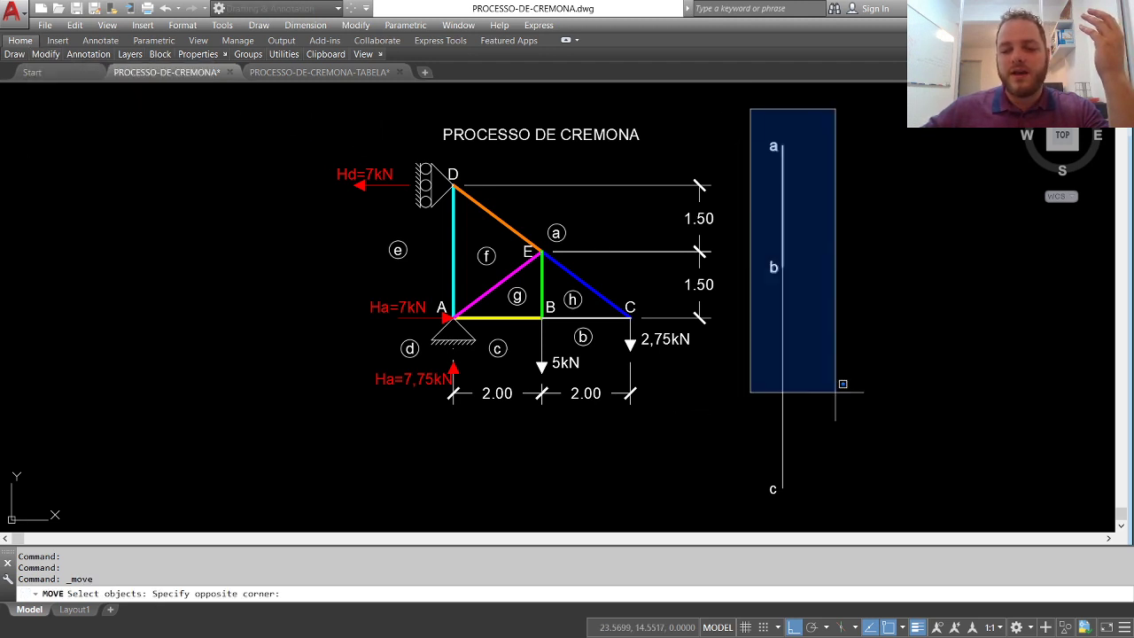
click(858, 497)
click(835, 293)
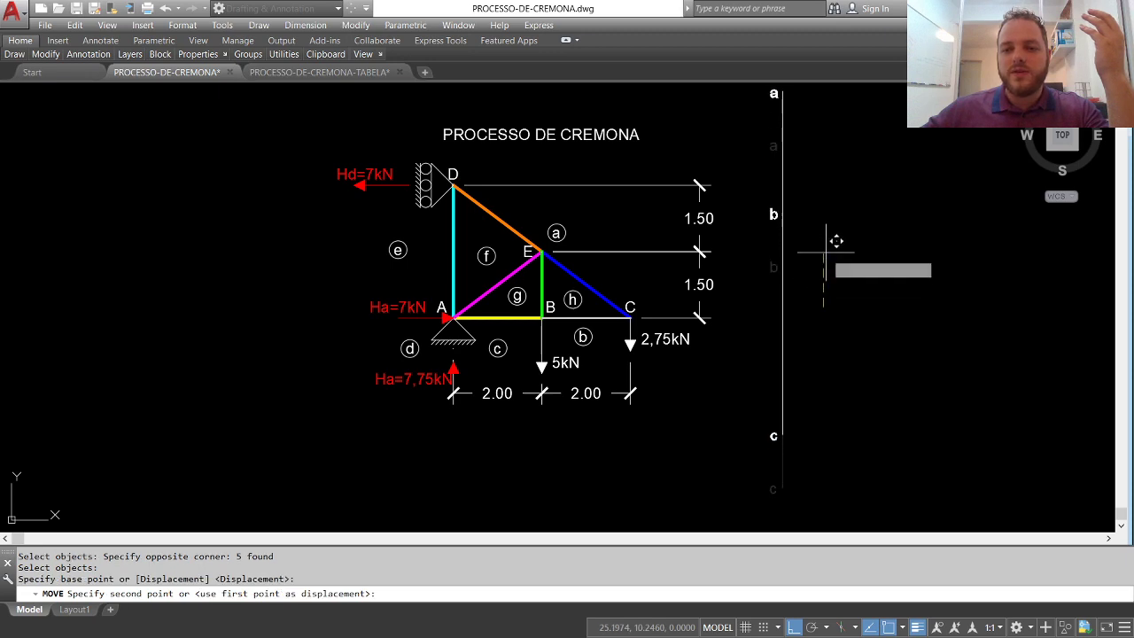
click(835, 263)
middle_click(935, 254)
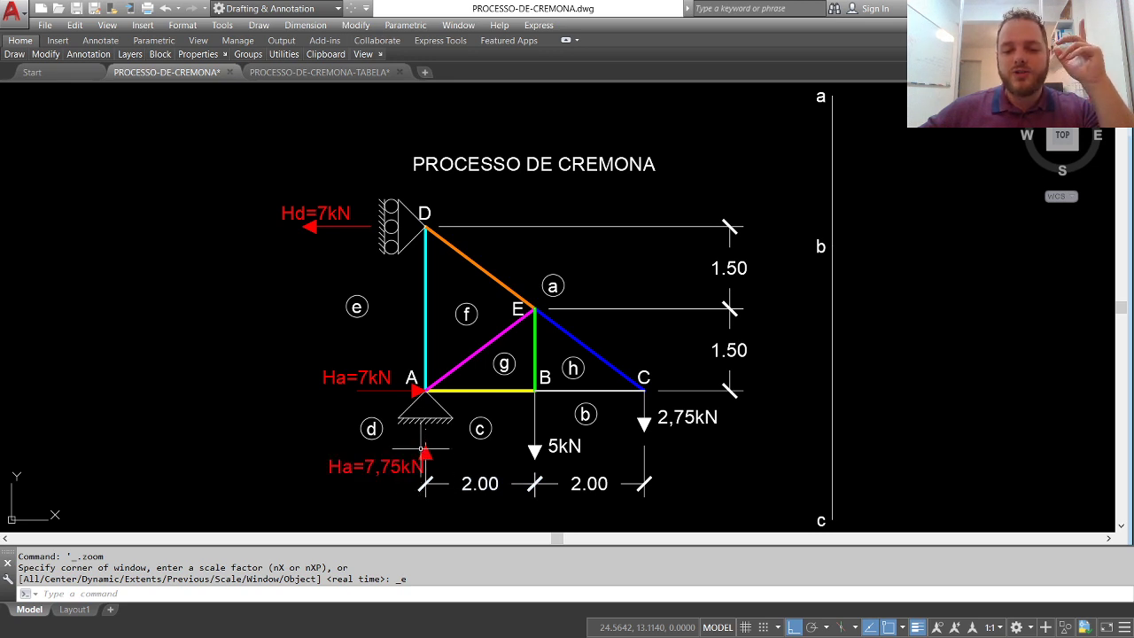
Draw a line 7.75 units long upward from c, ending with a short horizontal segment to the left at a
mouse_move(40, 60)
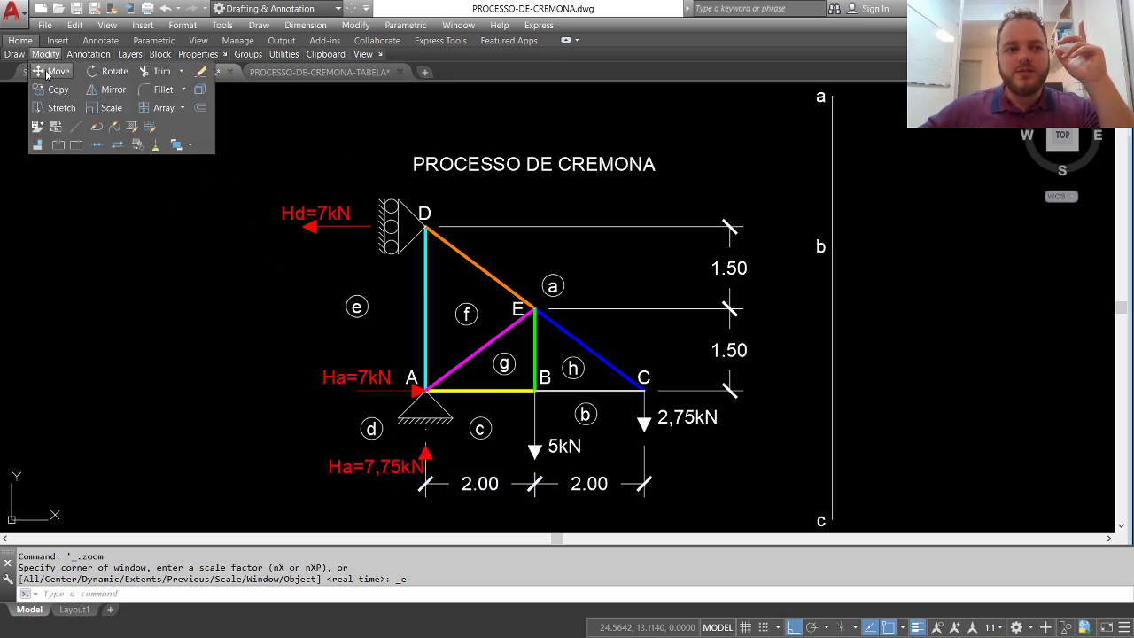
click(18, 77)
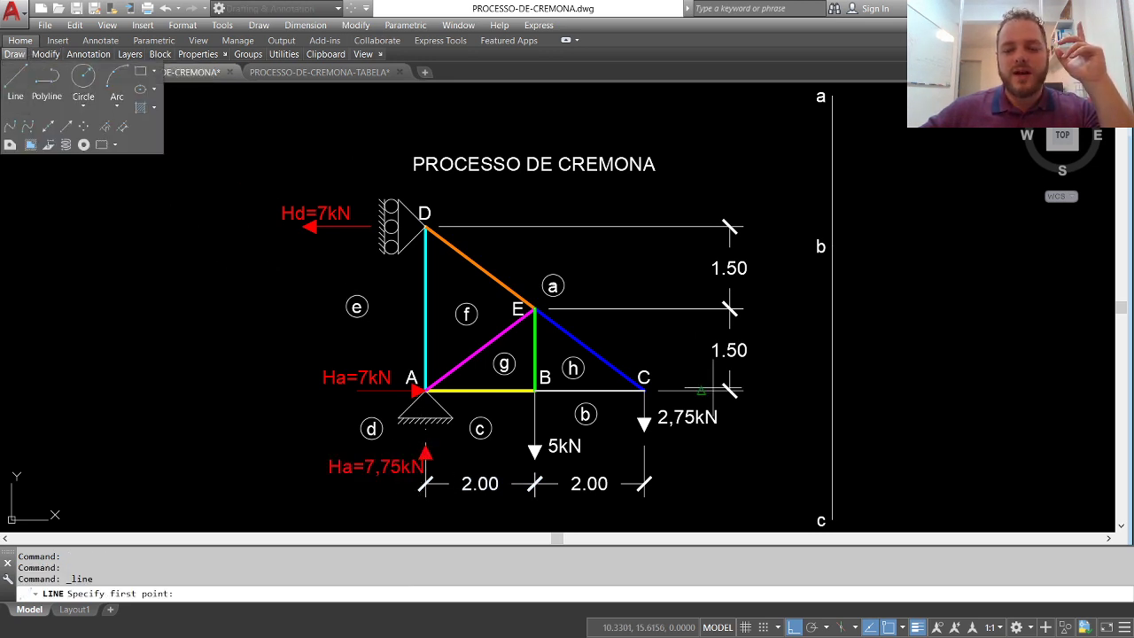
click(832, 520)
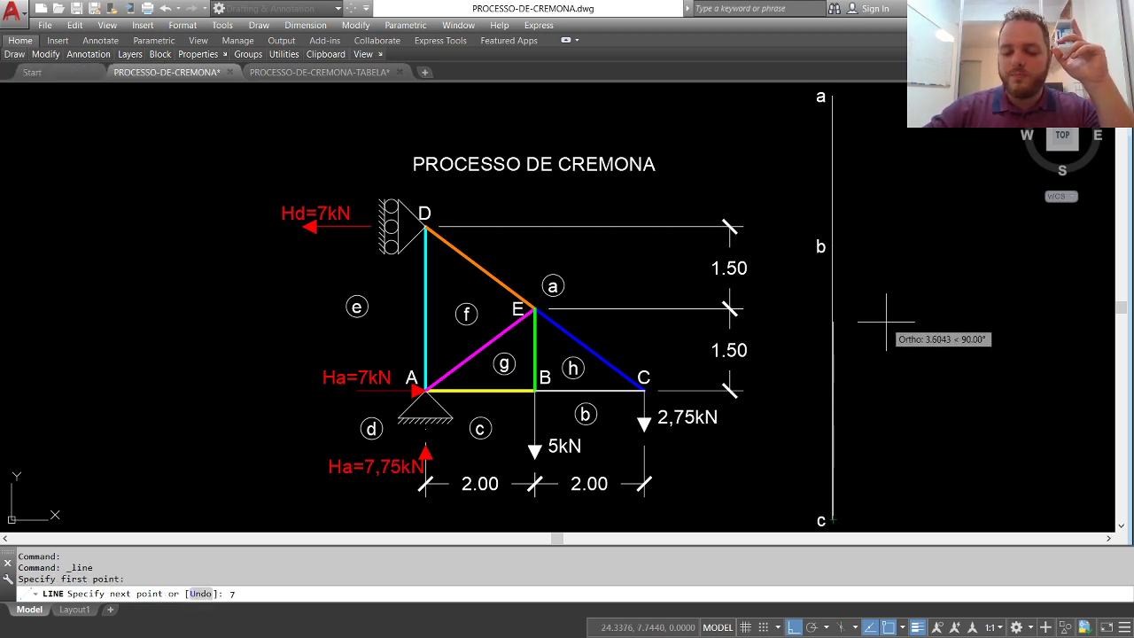
key(Return)
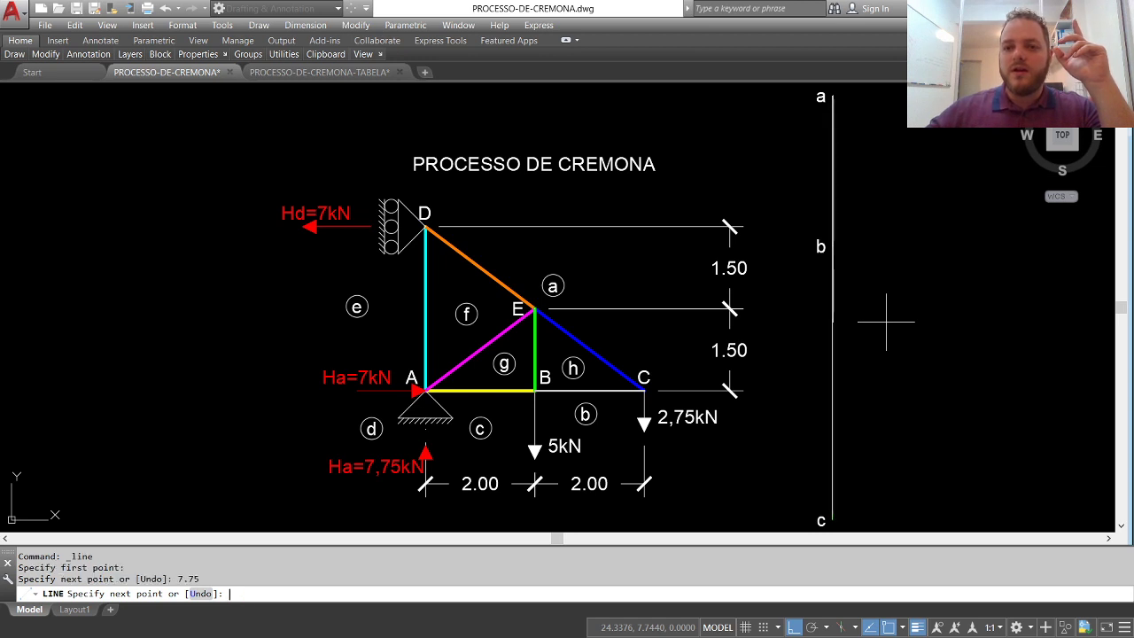
click(781, 99)
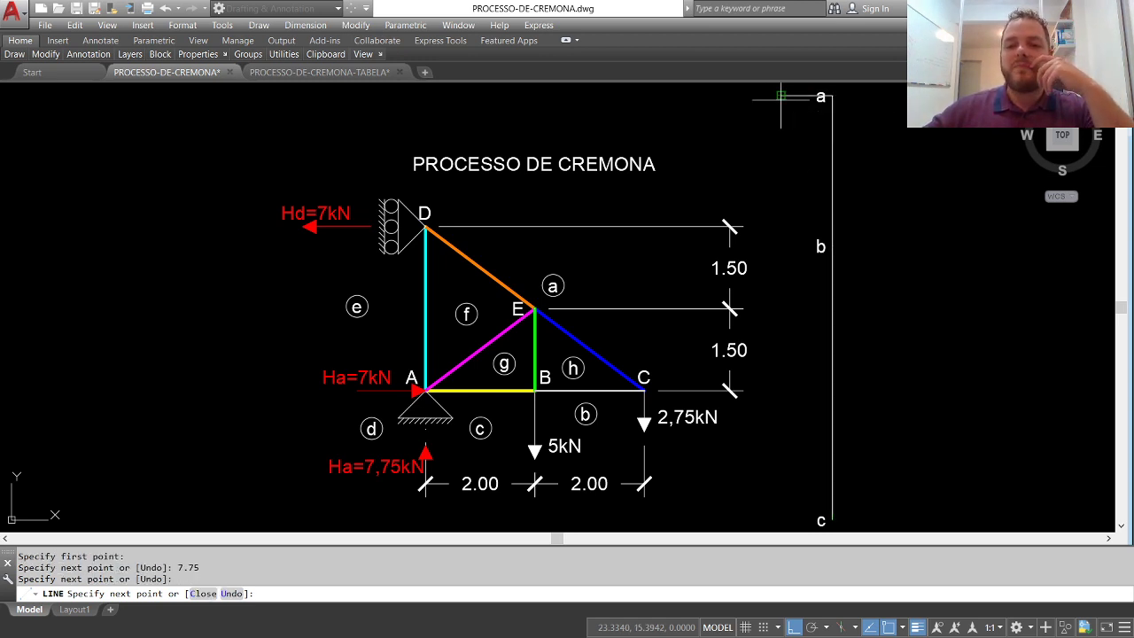
key(Return)
Change the label a at the upper end of the force line to a=d
double_click(820, 97)
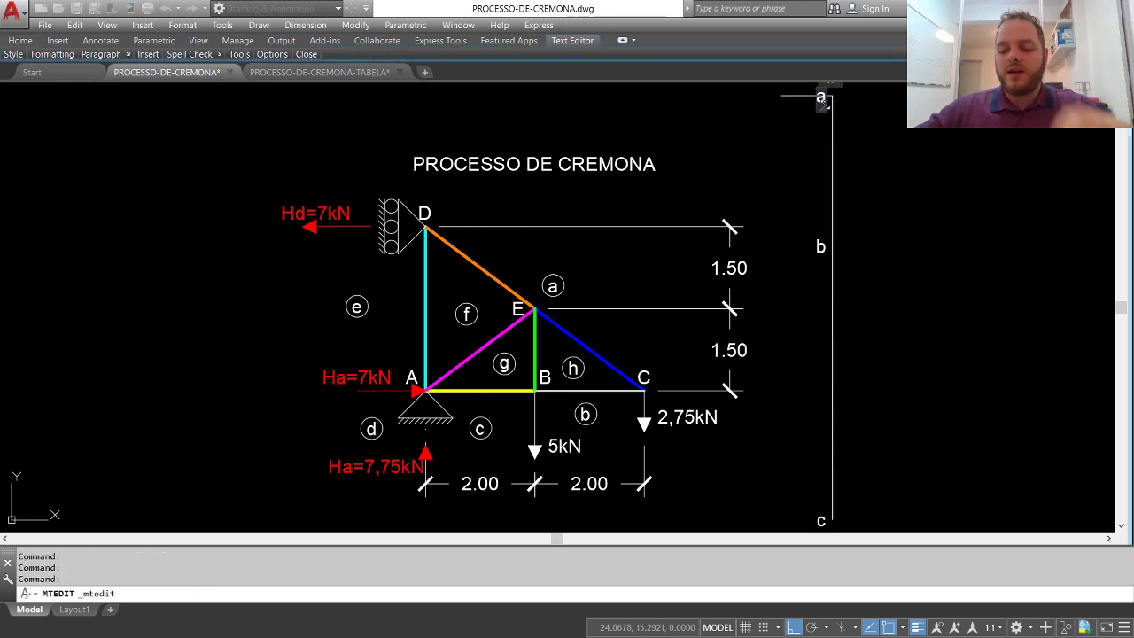
text(=d)
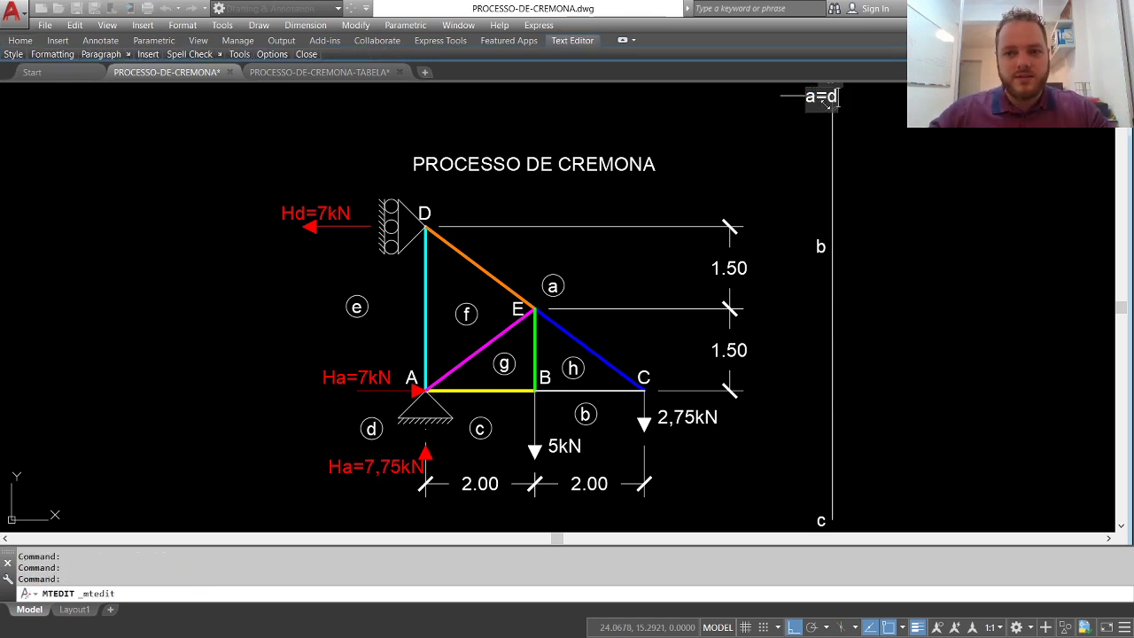
click(840, 124)
key(Return)
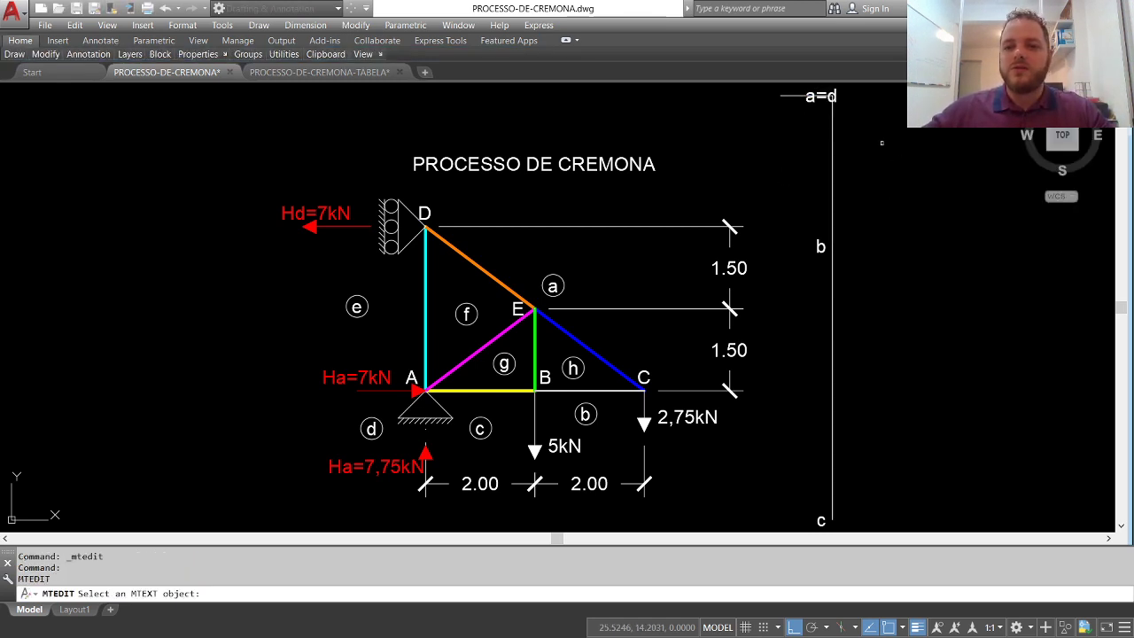
key(Escape)
Delete the short horizontal segment to the left of the a=d label
click(789, 91)
click(777, 107)
key(Delete)
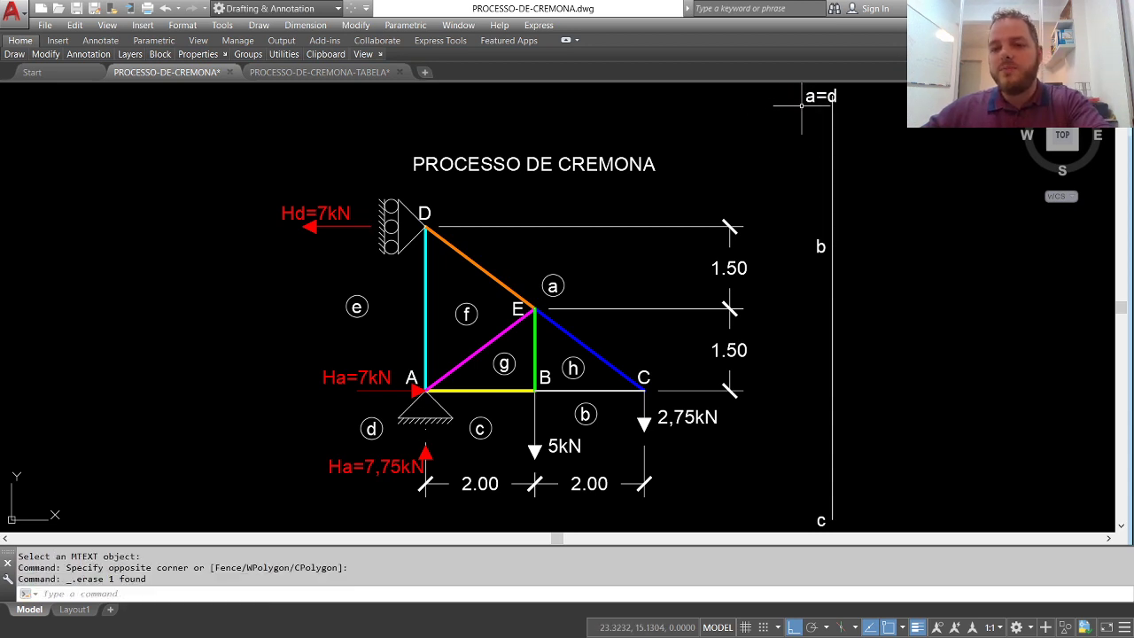
Move the a=d label to the left so it sits clear of the force line's upper end
click(821, 96)
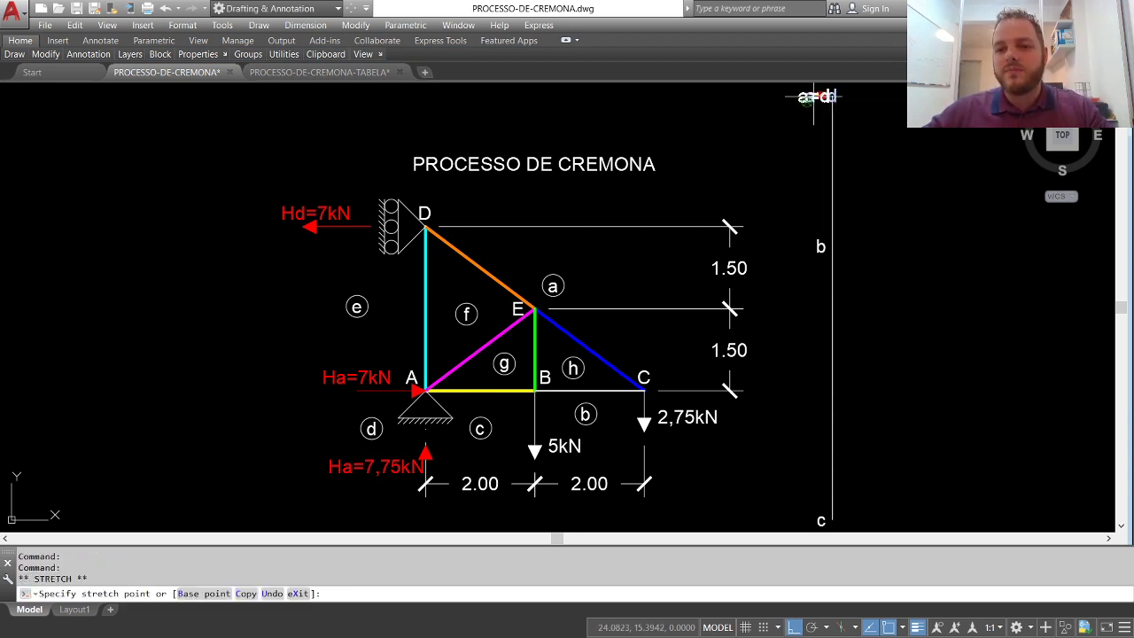
click(806, 96)
key(Escape)
key(Escape)
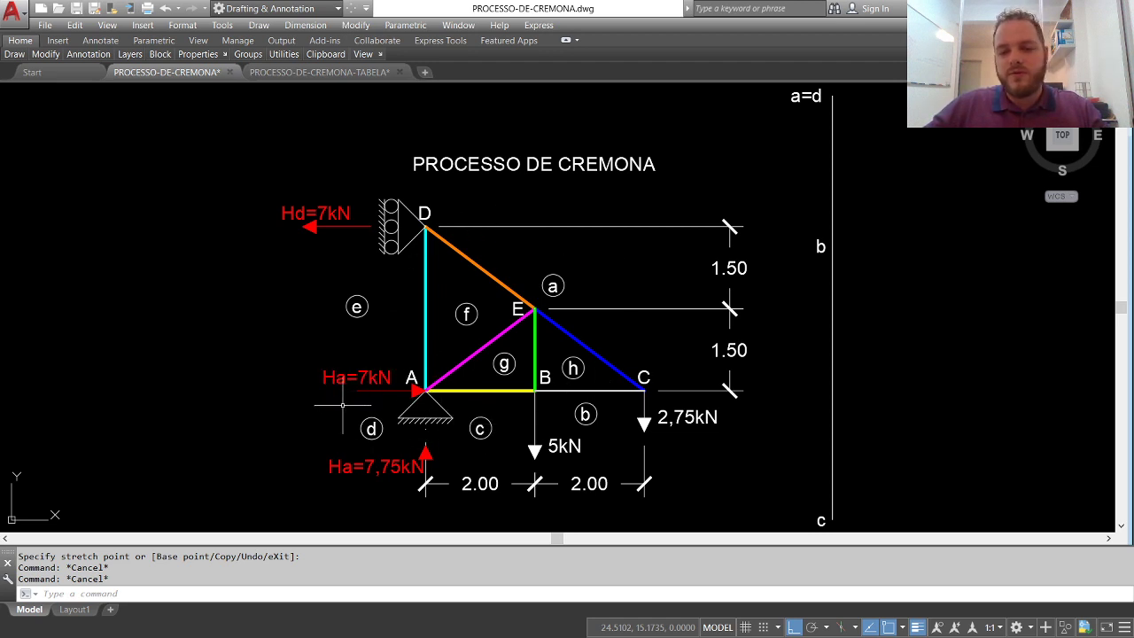
Draw a horizontal line 7 units long to the right from a=d, the upper end of the vertical force line
mouse_move(12, 55)
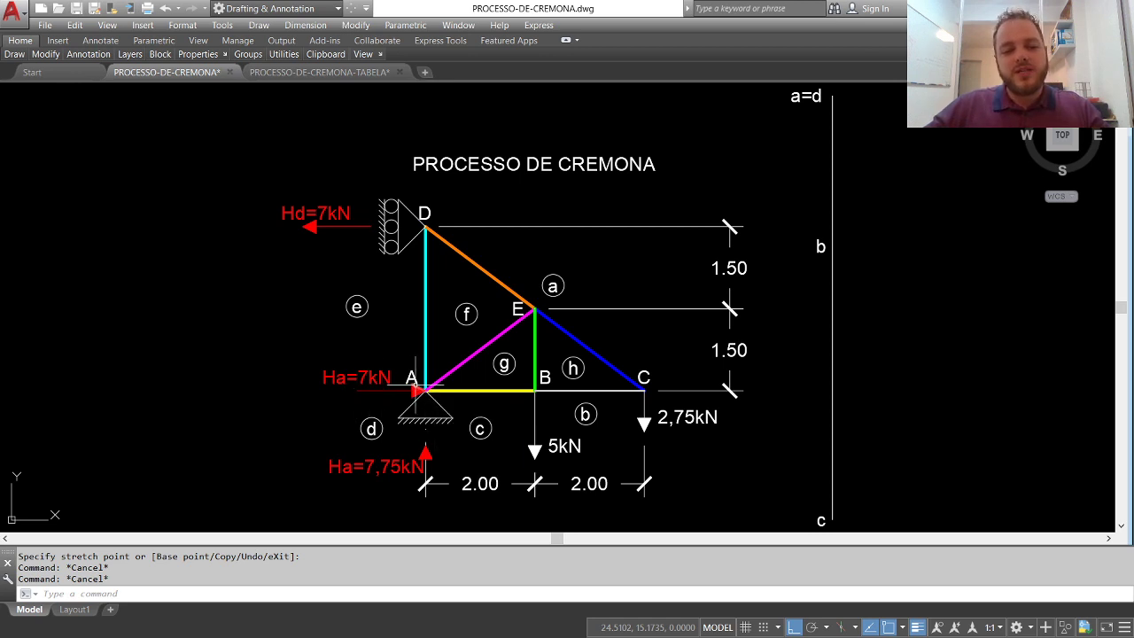
click(16, 80)
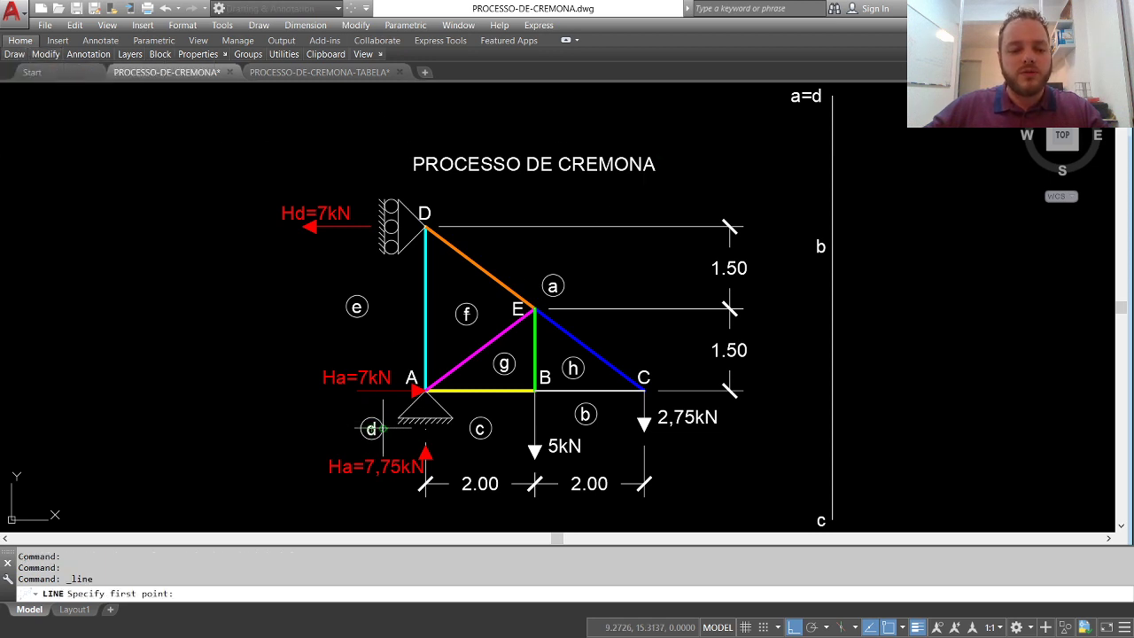
click(832, 96)
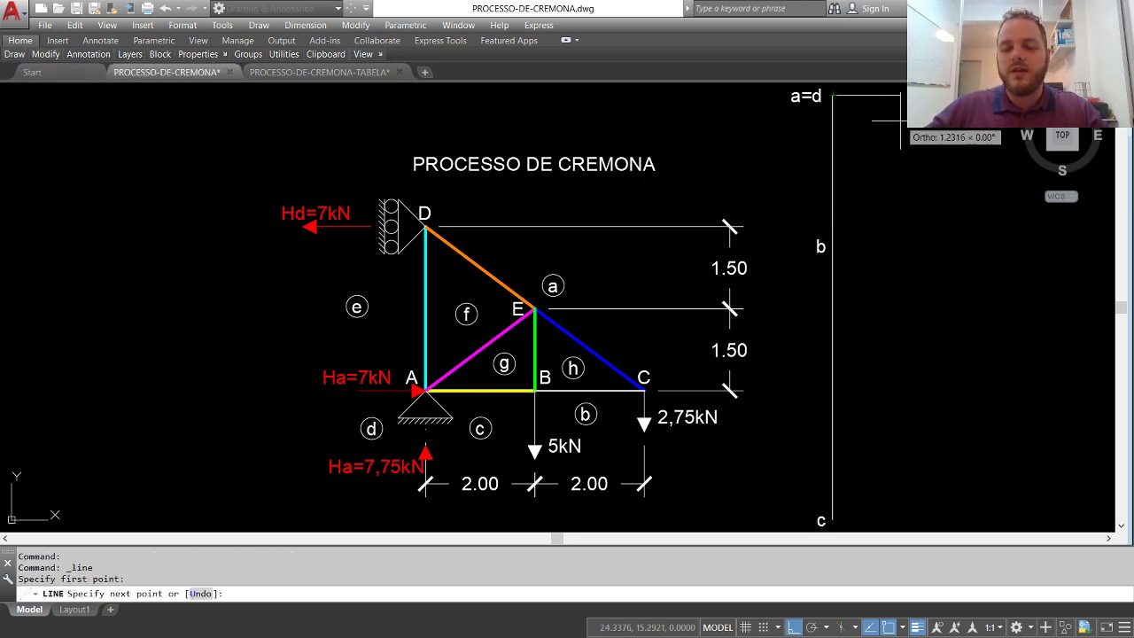
text(7)
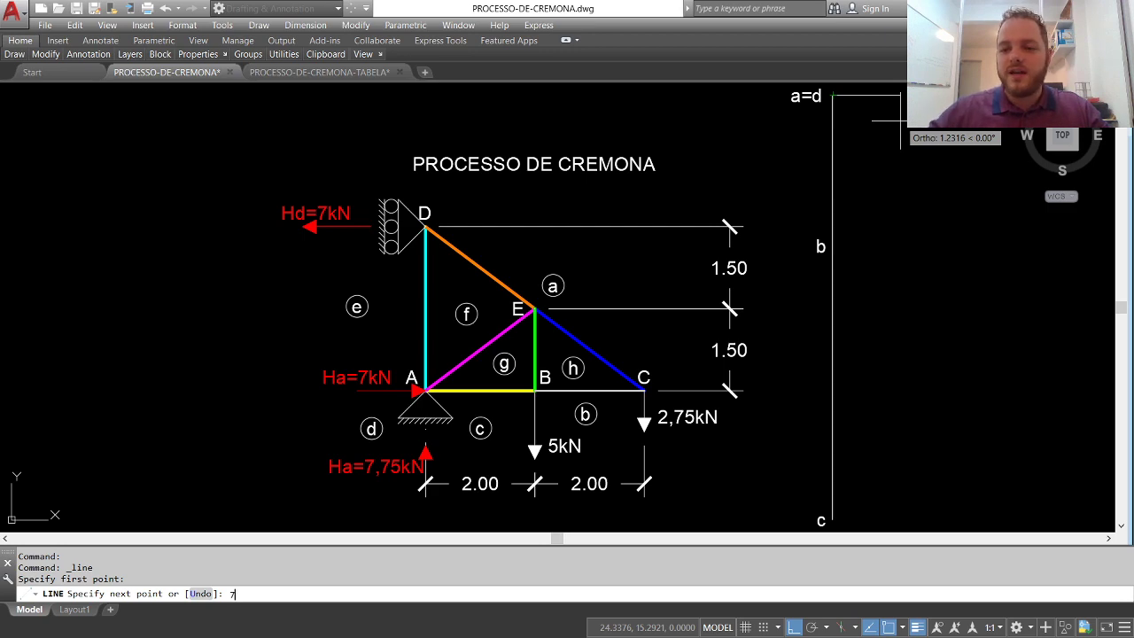
key(Return)
key(Return)
middle_drag(913, 159, 723, 159)
middle_click(788, 157)
middle_click(787, 156)
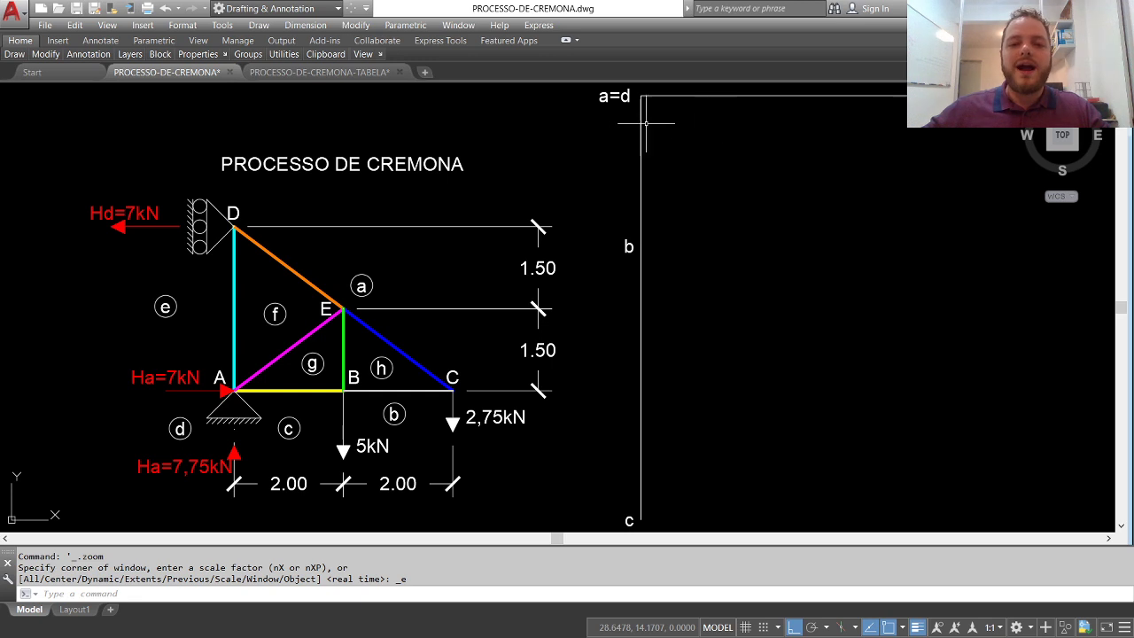
Mirror the a=d label about a vertical axis through the horizontal line's midpoint, keeping the original
mouse_move(39, 58)
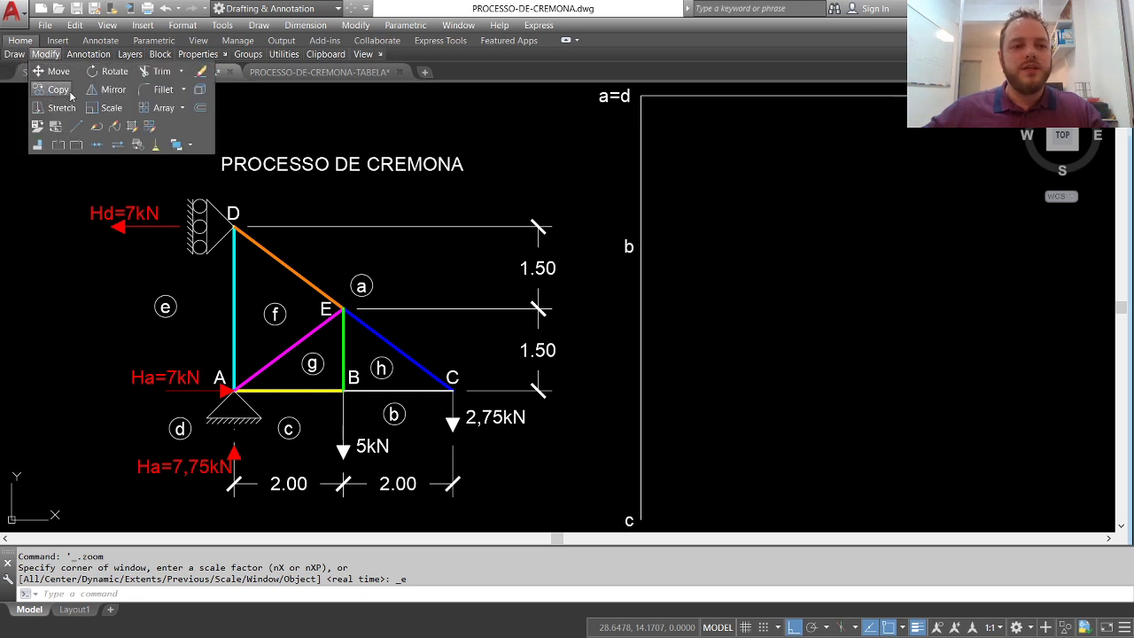
click(106, 89)
click(614, 95)
key(Return)
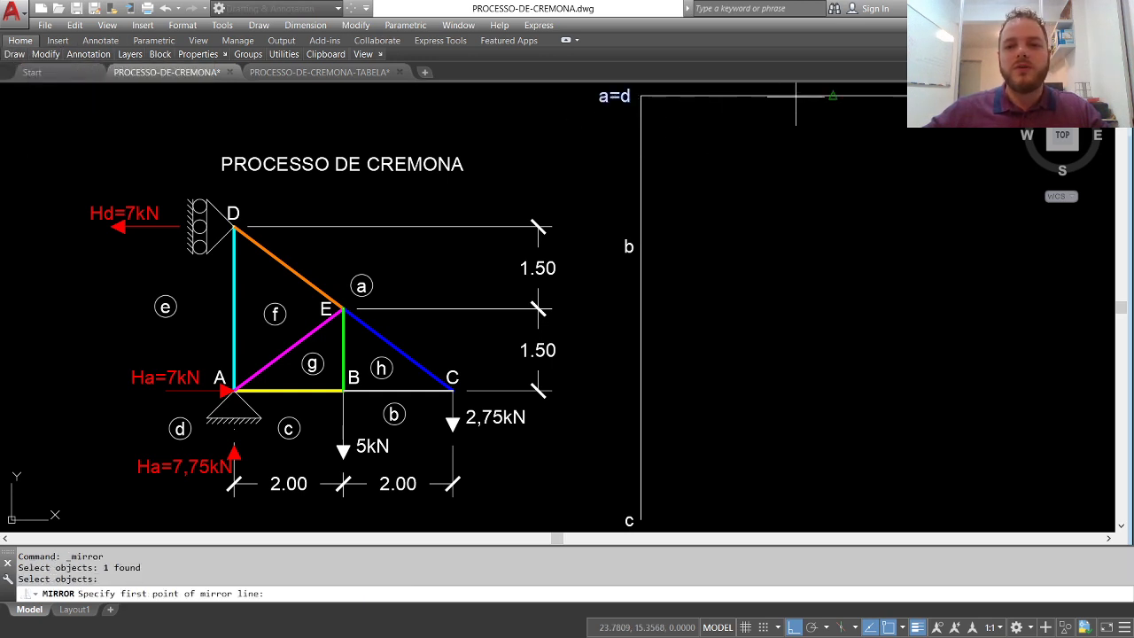
click(796, 98)
click(805, 119)
key(Return)
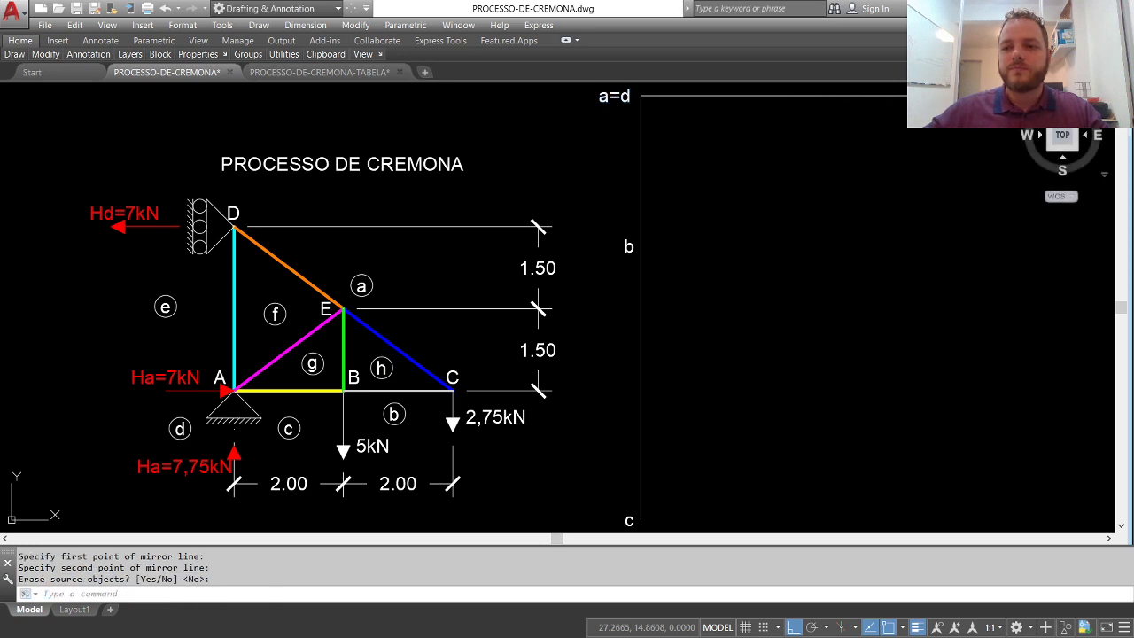
middle_drag(969, 151, 951, 149)
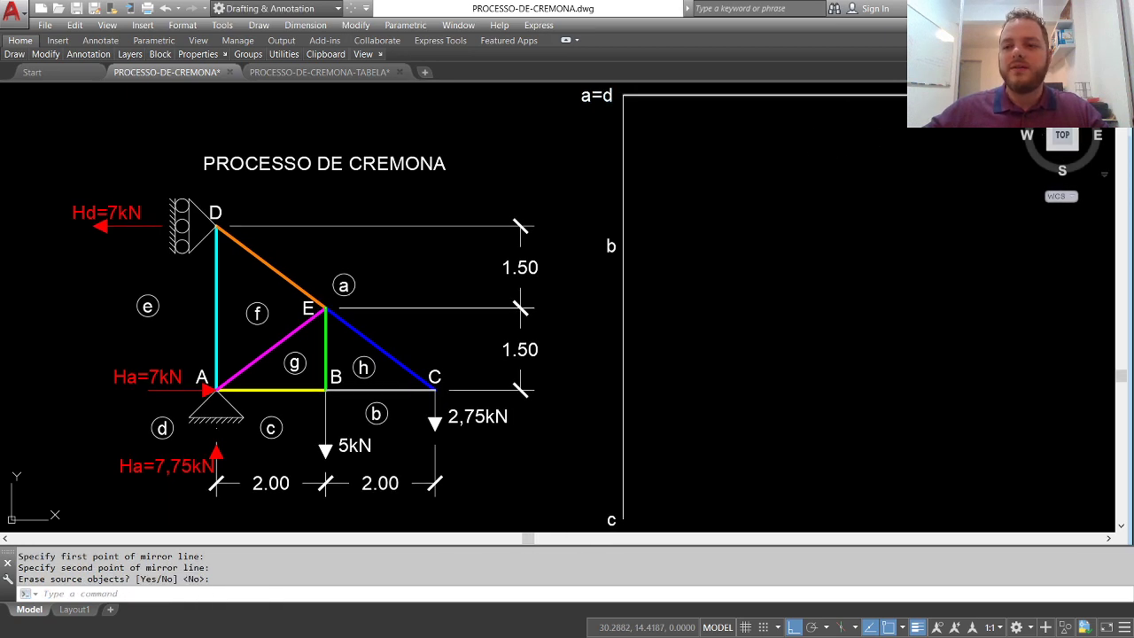
click(1023, 124)
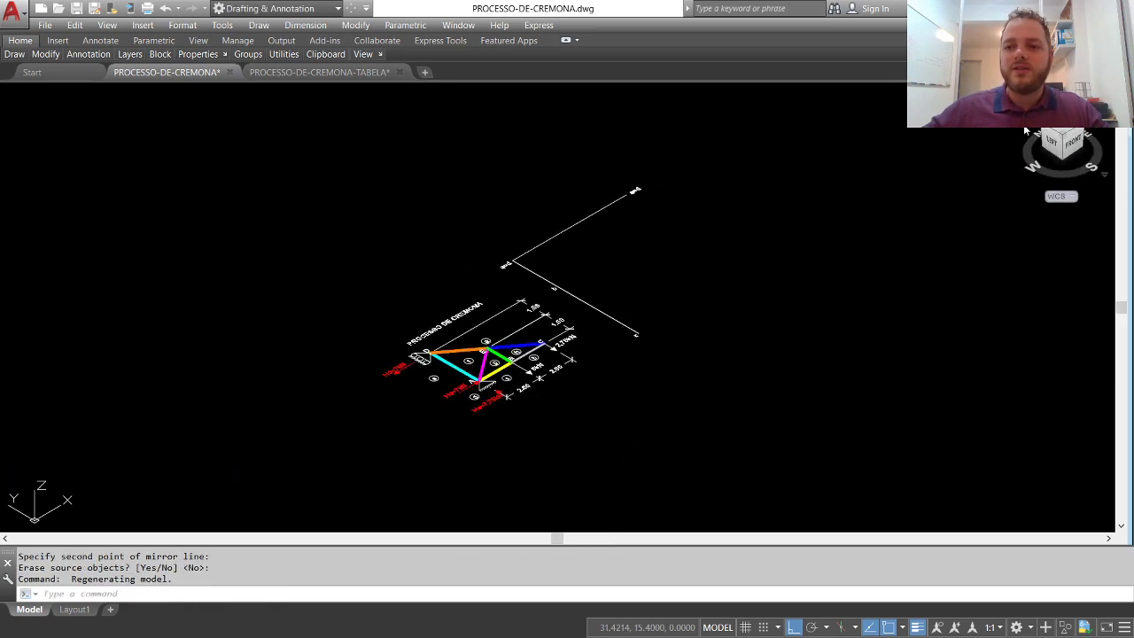
click(1067, 131)
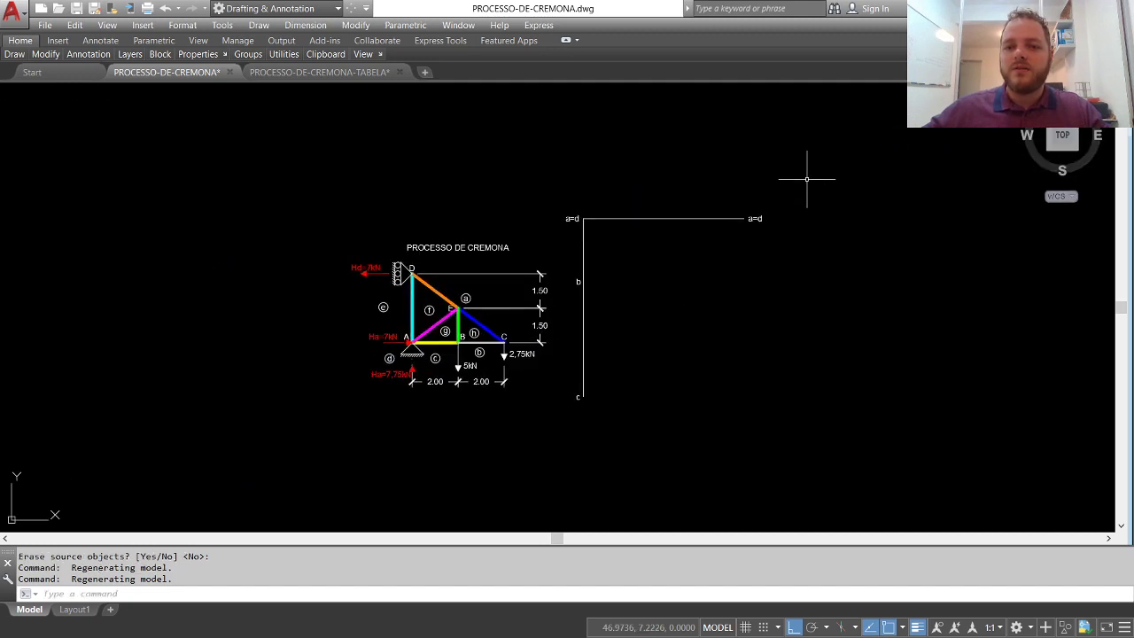
Change the mirrored label at the right end of the horizontal line to e
middle_click(756, 210)
middle_click(756, 210)
middle_drag(946, 130, 857, 136)
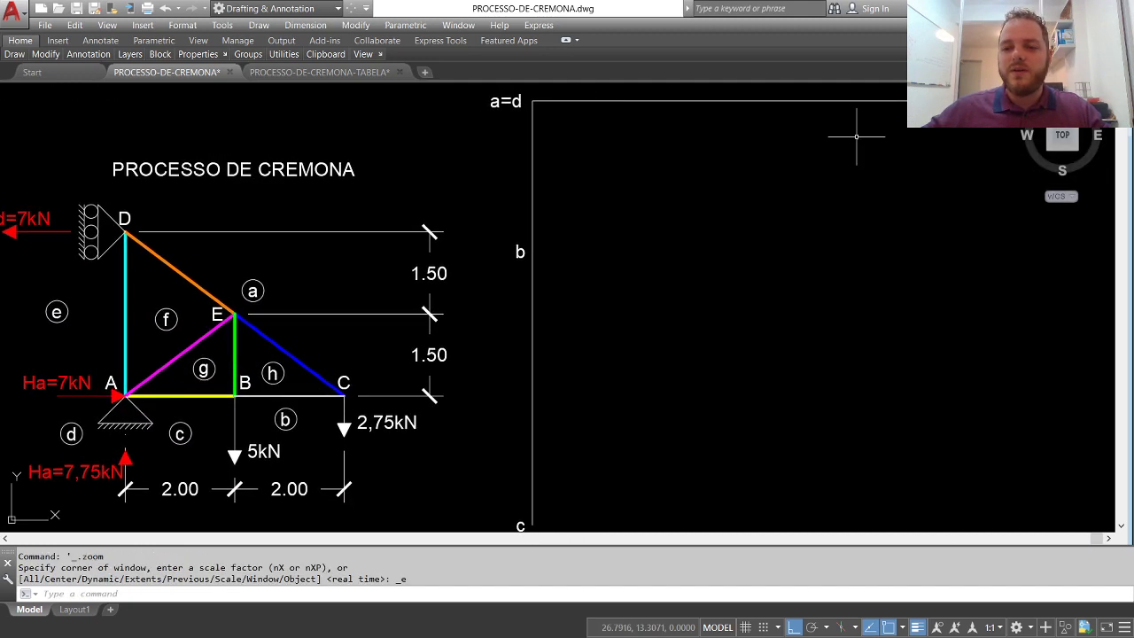
double_click(950, 107)
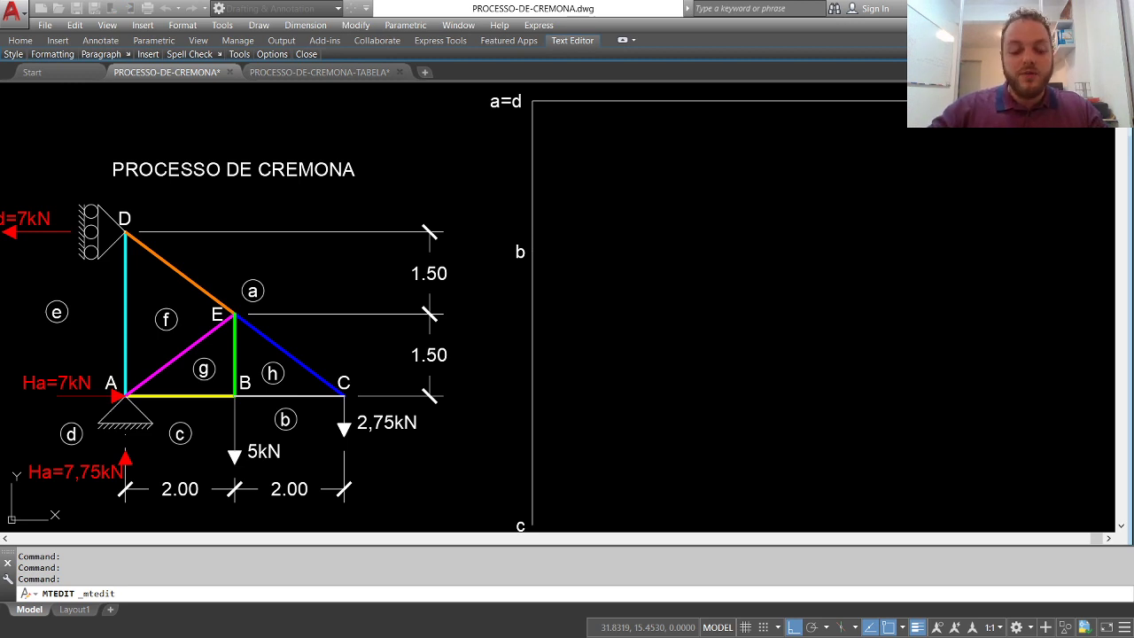
click(801, 132)
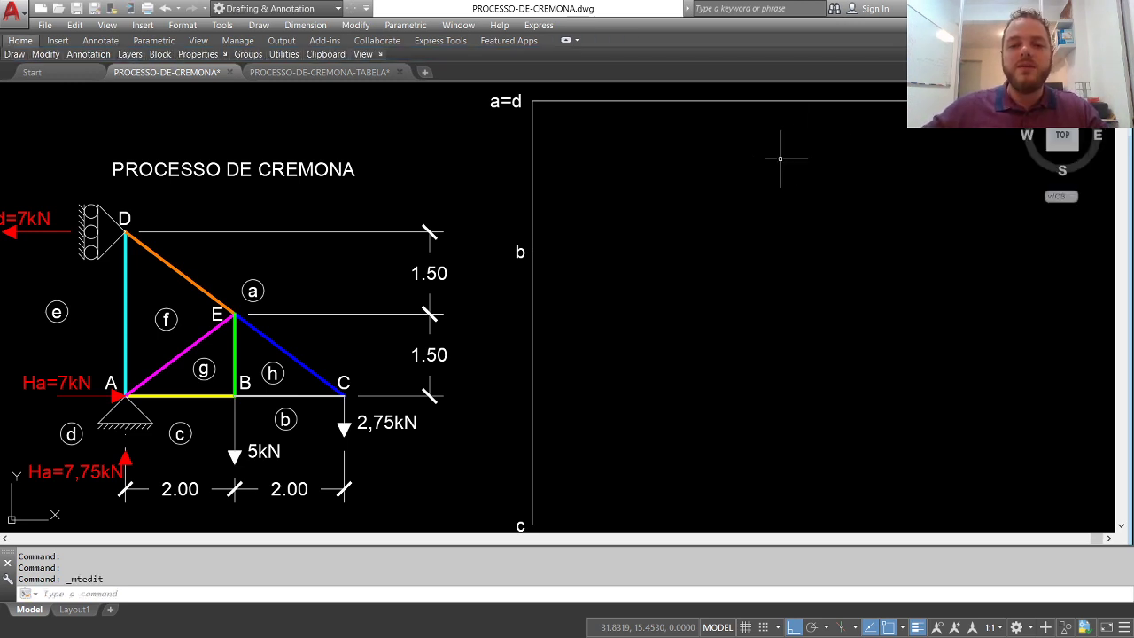
middle_click(749, 197)
middle_click(749, 198)
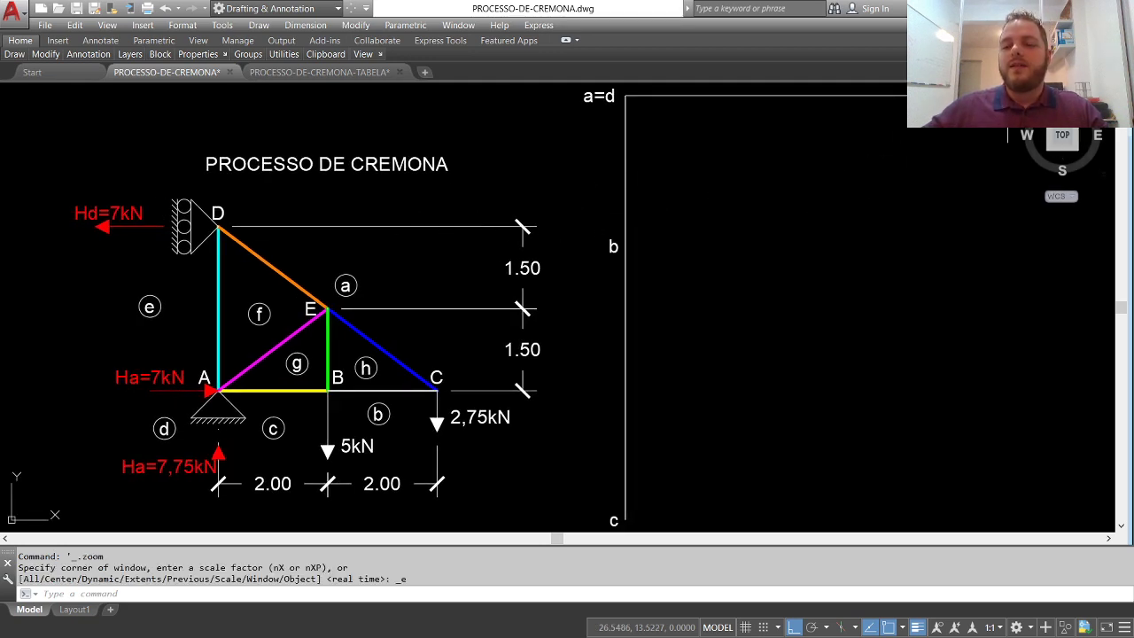
Move the e label left so it sits close to the end of the horizontal line
middle_drag(1032, 99, 983, 103)
click(983, 102)
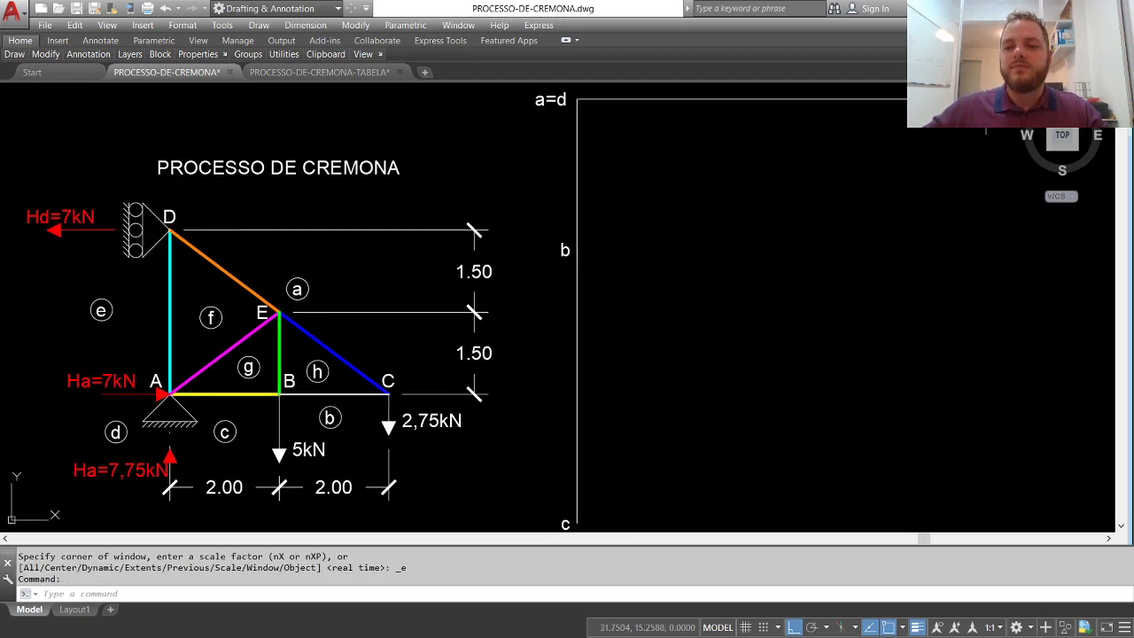
click(982, 101)
click(972, 101)
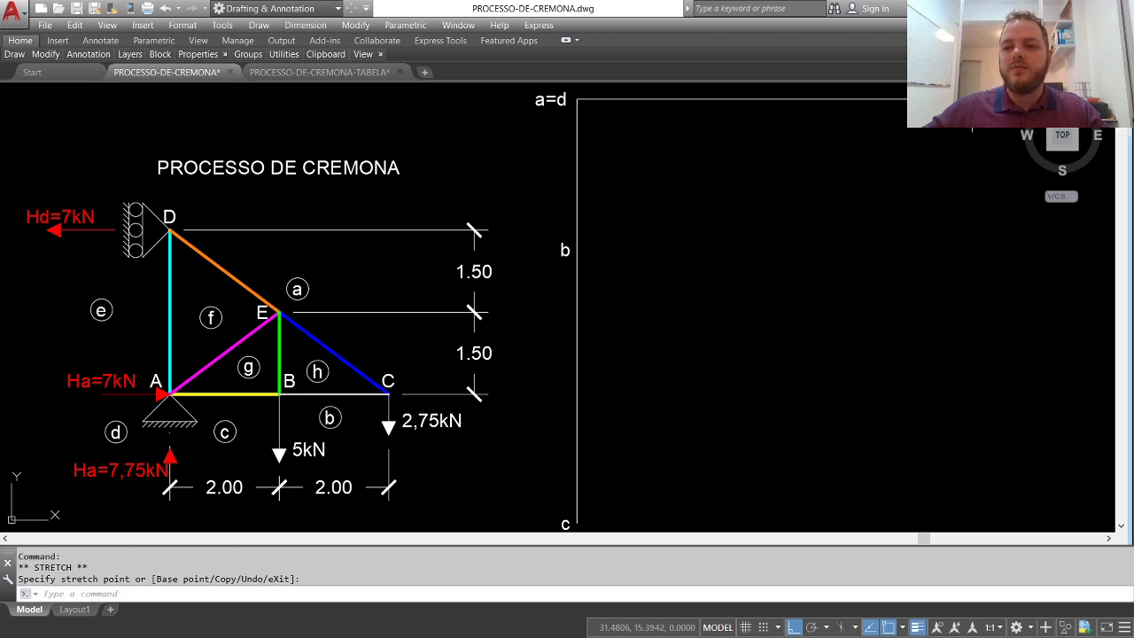
middle_drag(110, 290, 152, 297)
key(Escape)
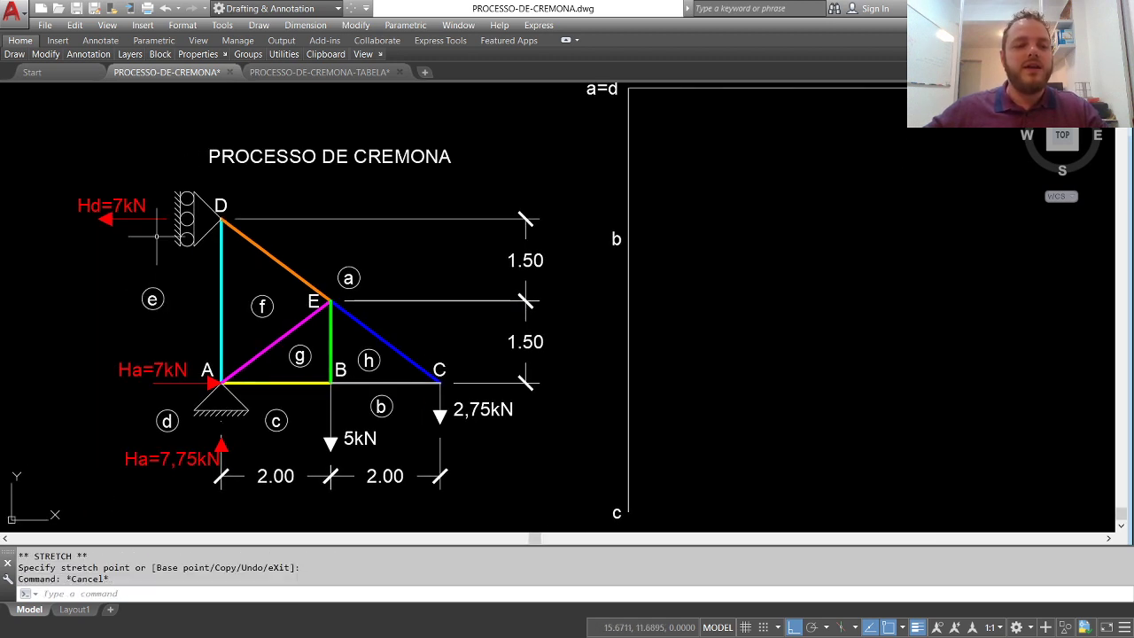
Draw a 7-unit line from e back to a=d, and delete the overlapping duplicate
middle_drag(156, 213, 162, 225)
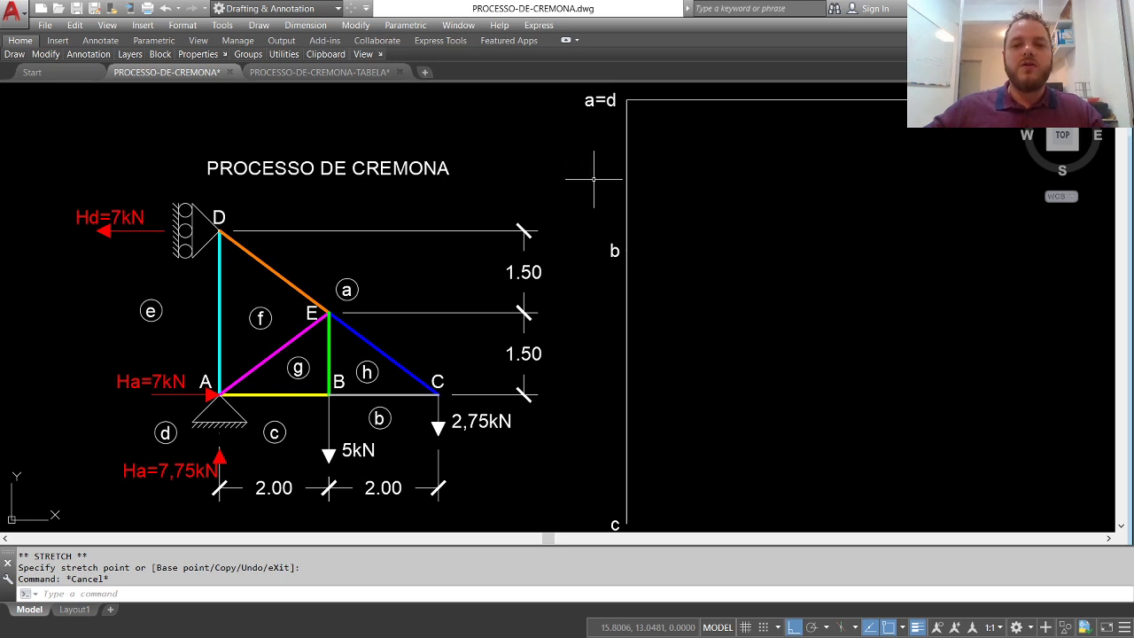
mouse_move(14, 54)
click(15, 85)
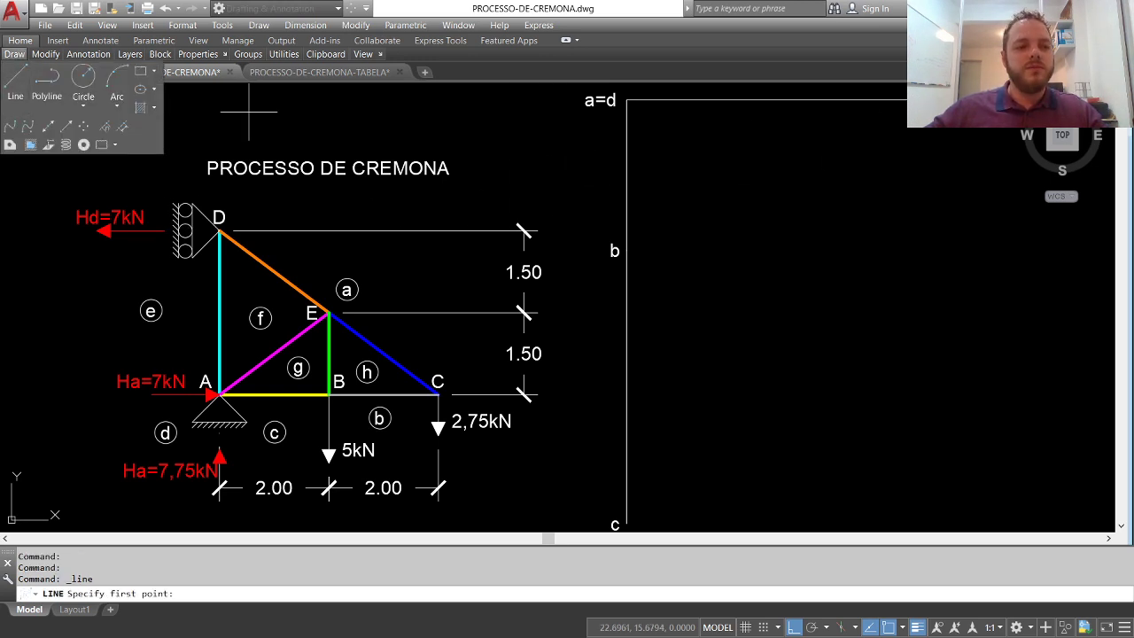
click(1009, 101)
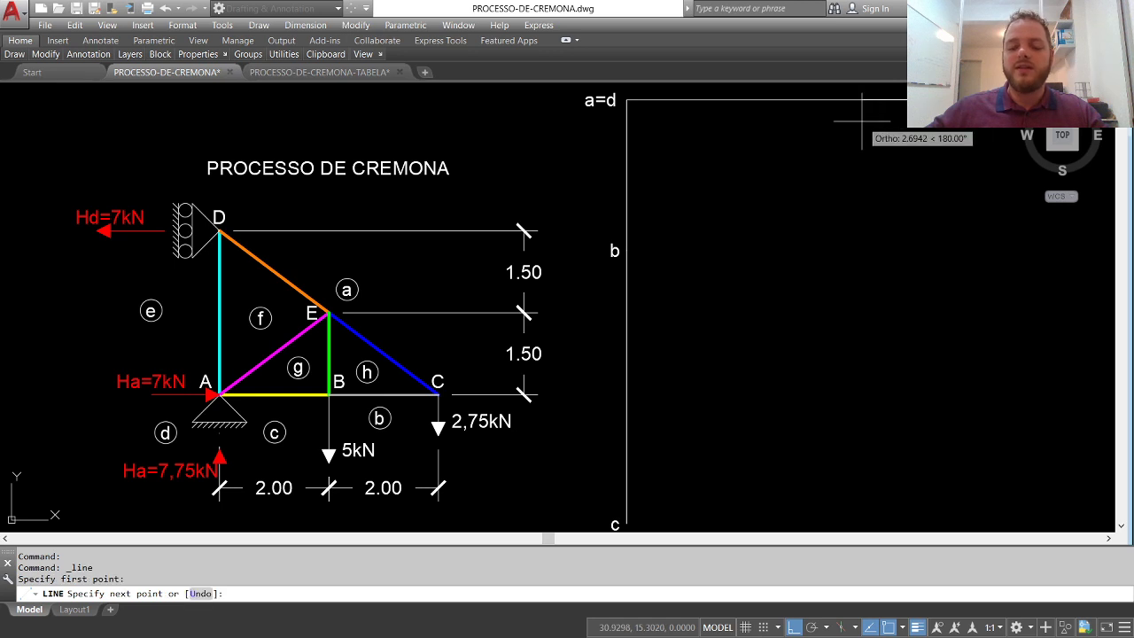
text(7)
key(Return)
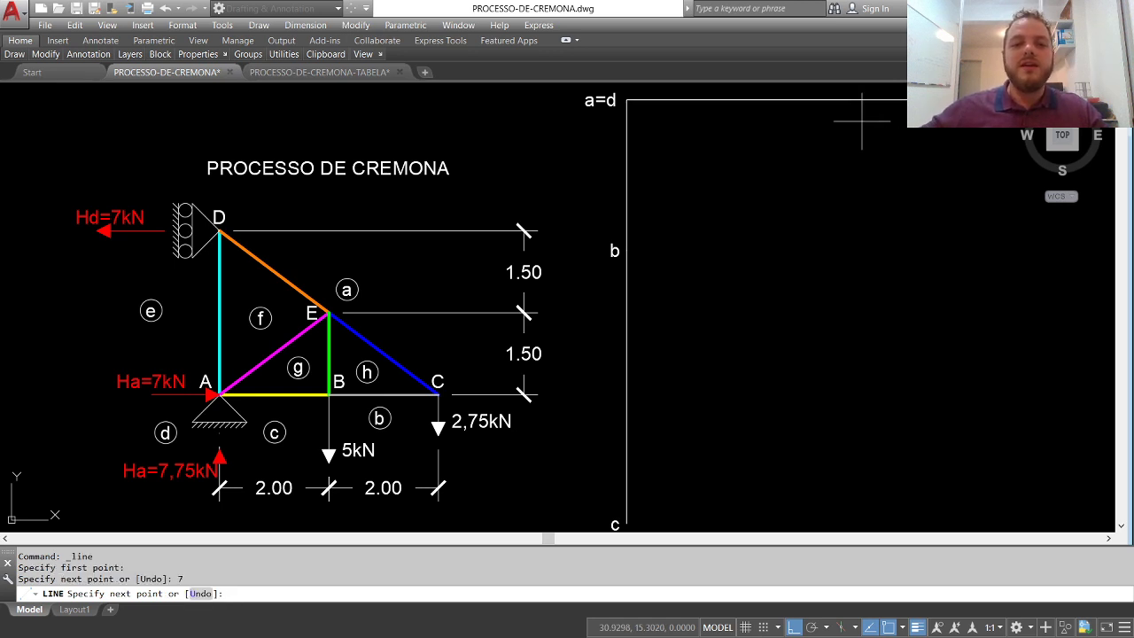
key(Return)
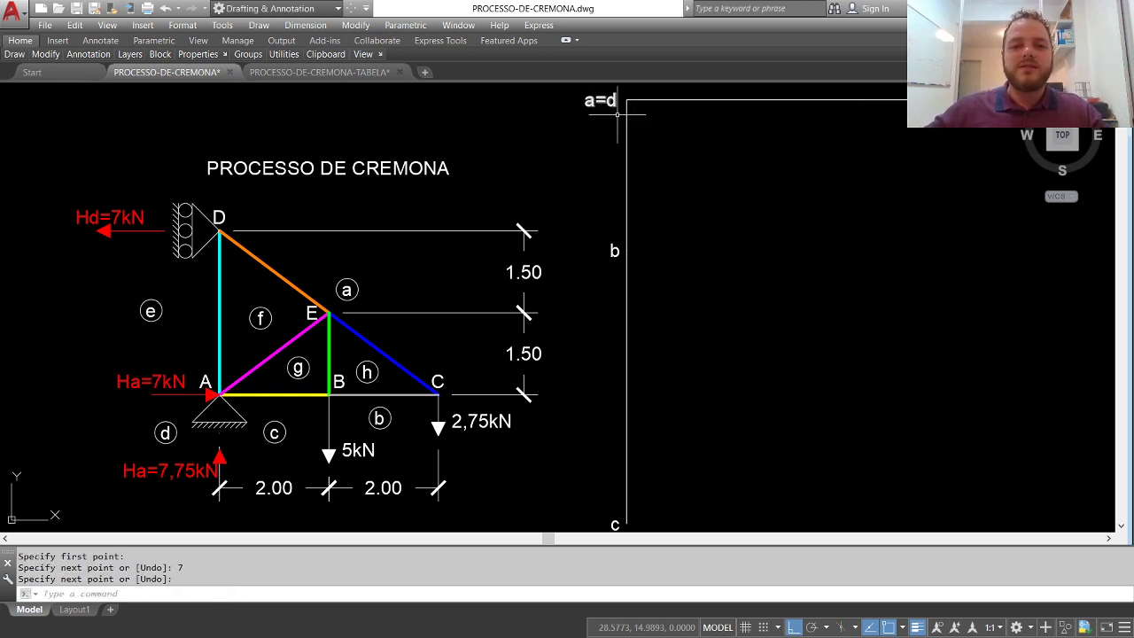
click(665, 102)
key(Delete)
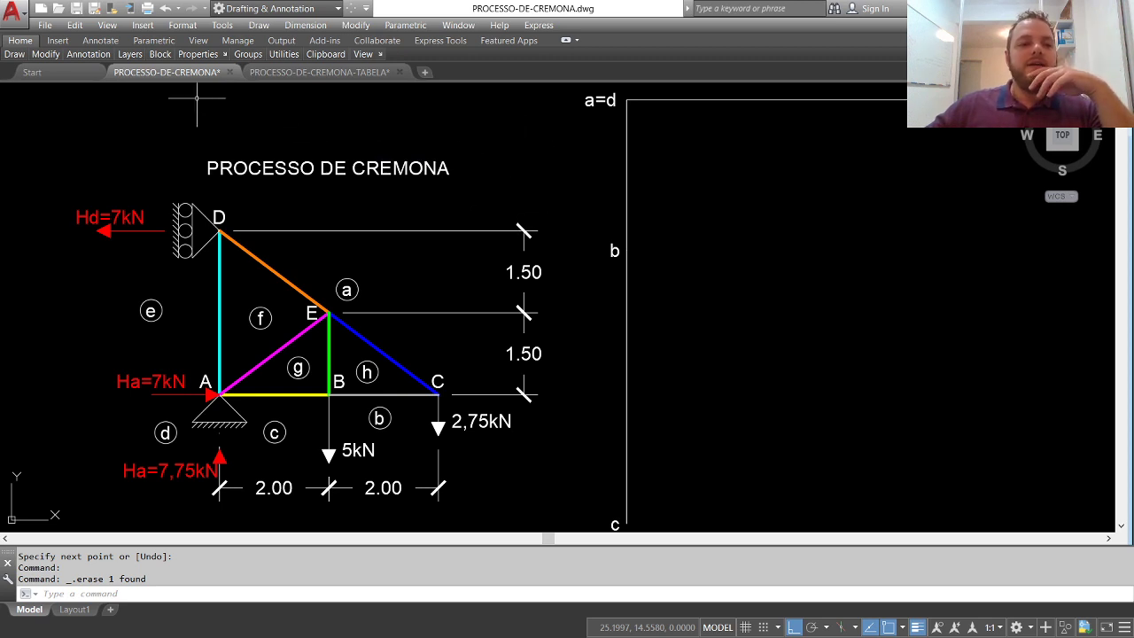
Expand the ribbon to full size and check the annotation styles used by the truss's upper 1.50 dimension
click(567, 42)
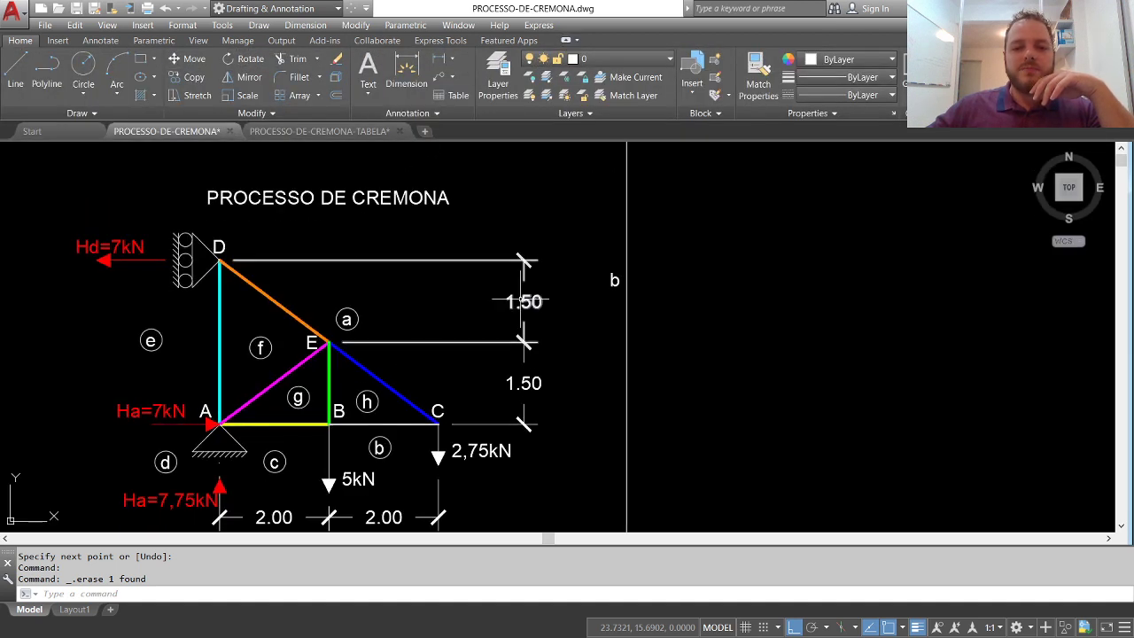
click(536, 275)
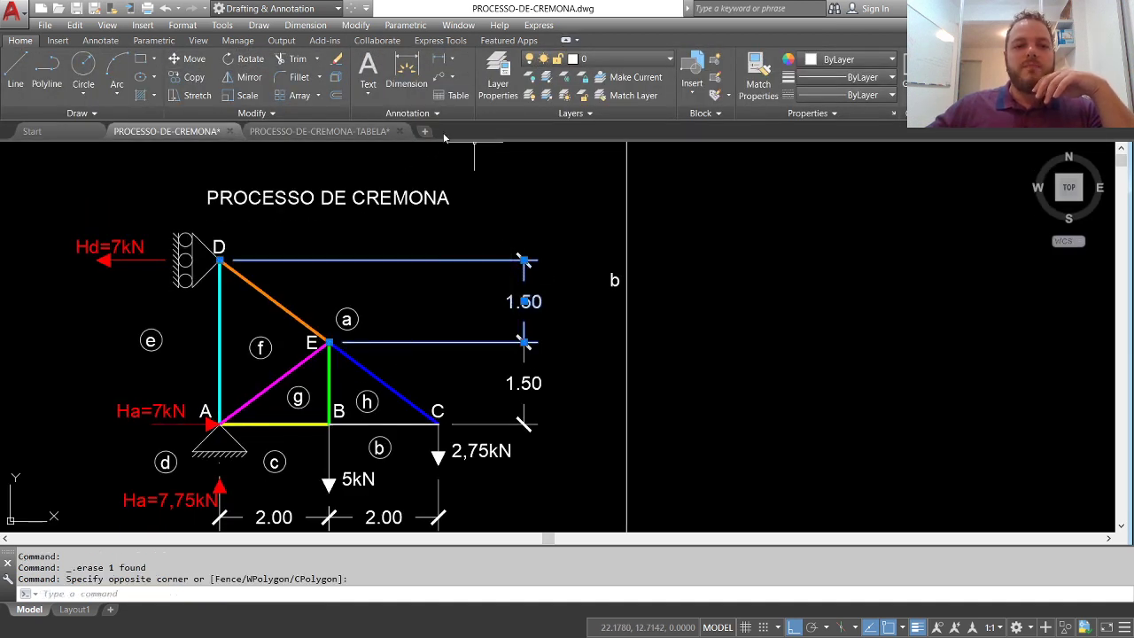
click(412, 113)
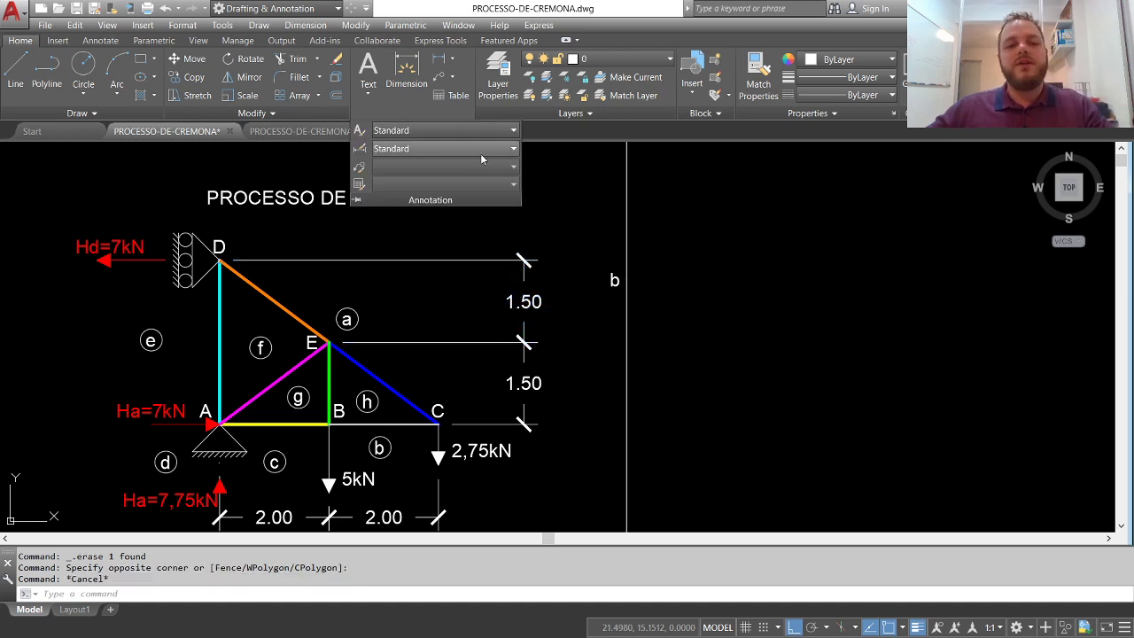
key(Escape)
key(Escape)
key(Escape)
Add a vertical linear dimension from c to b, placed just left of the force line
click(438, 59)
scroll(558, 186, down, 2)
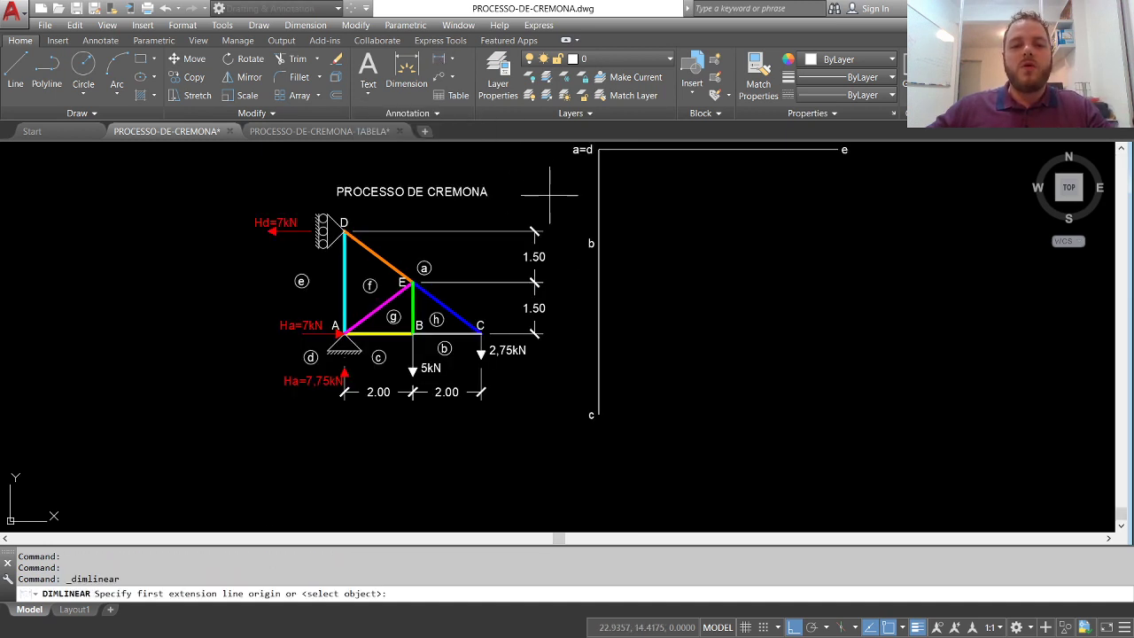
middle_drag(574, 252, 562, 261)
click(588, 423)
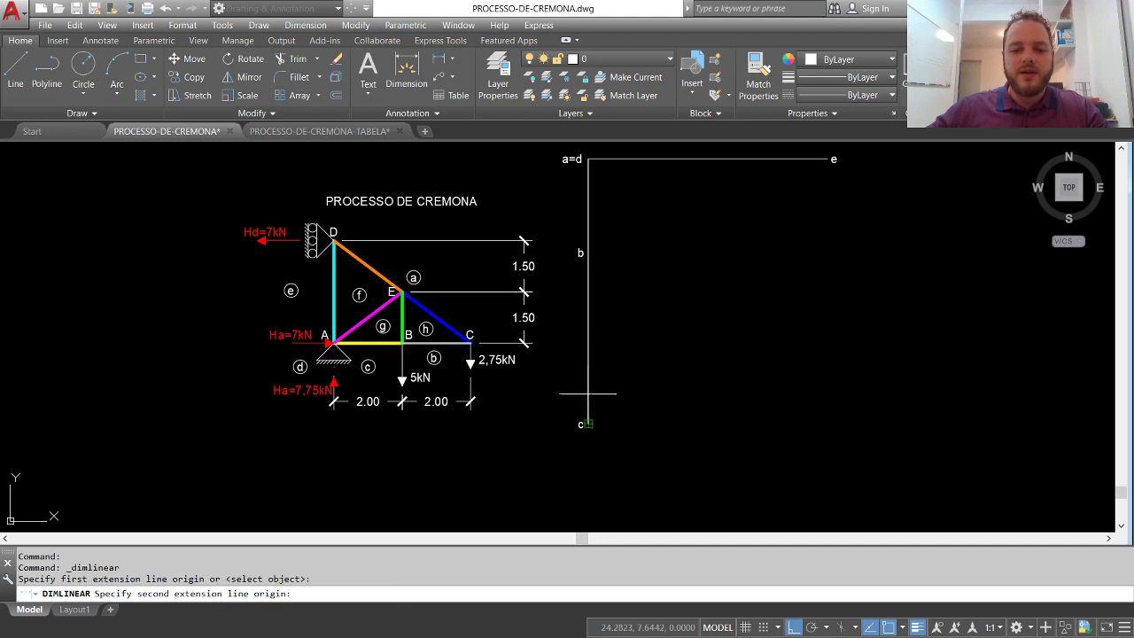
click(581, 252)
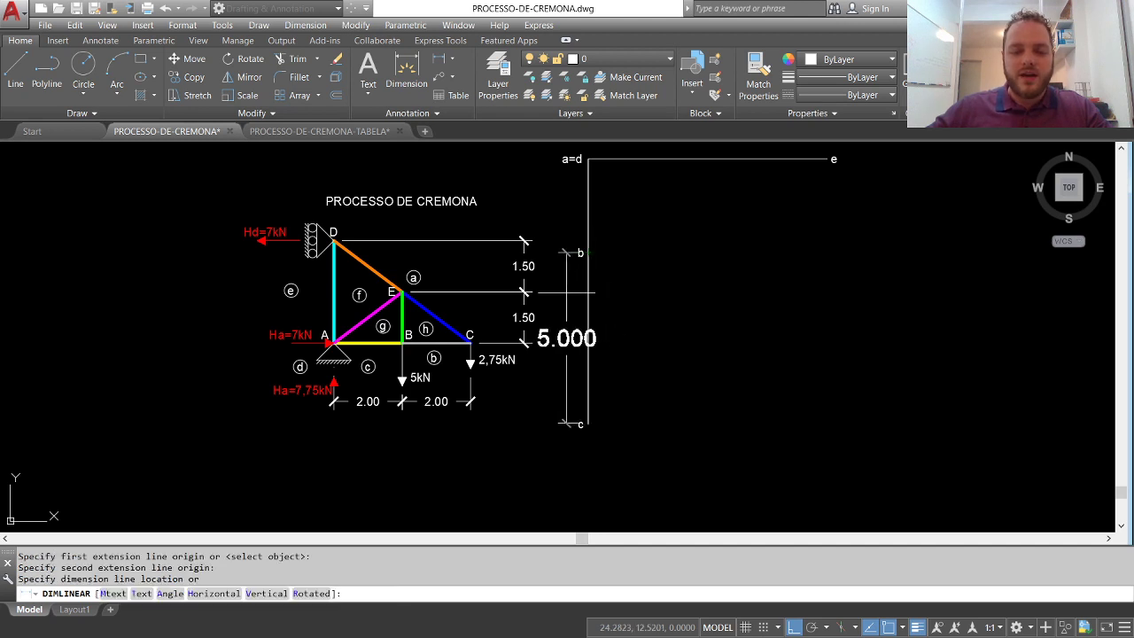
click(571, 292)
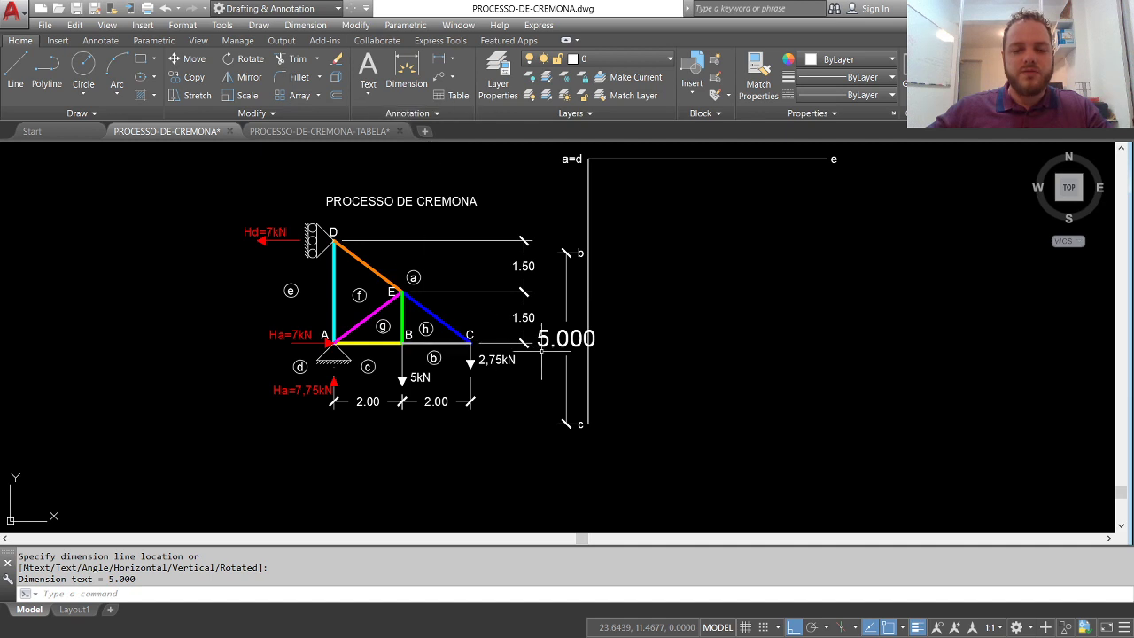
Check the dimension style used by the truss's lower 1.50 dimension
click(523, 316)
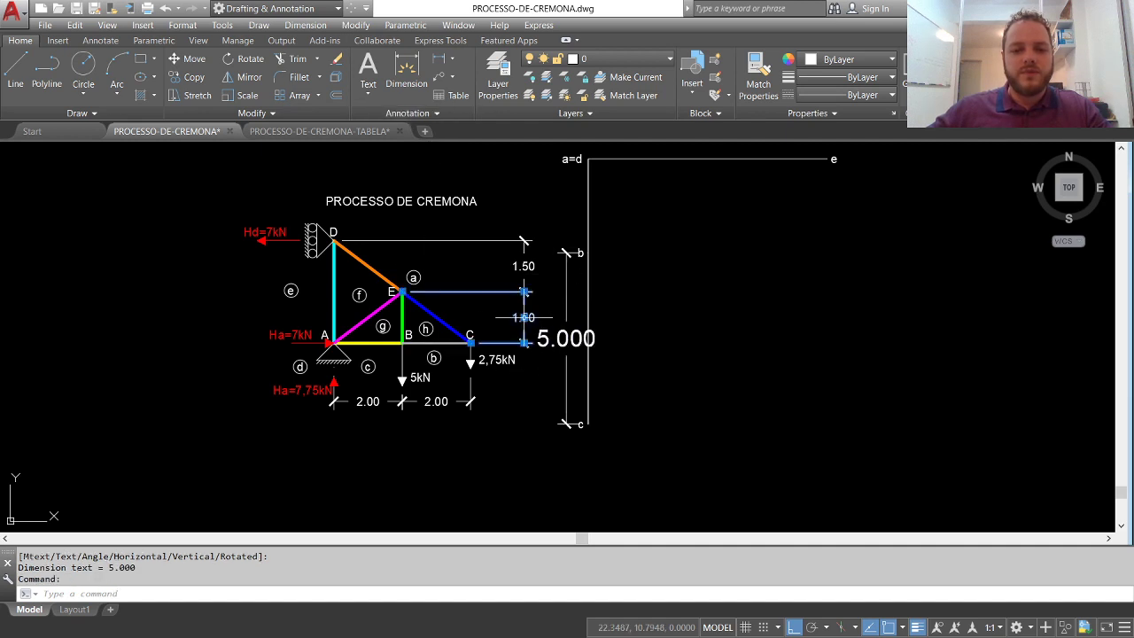
click(412, 113)
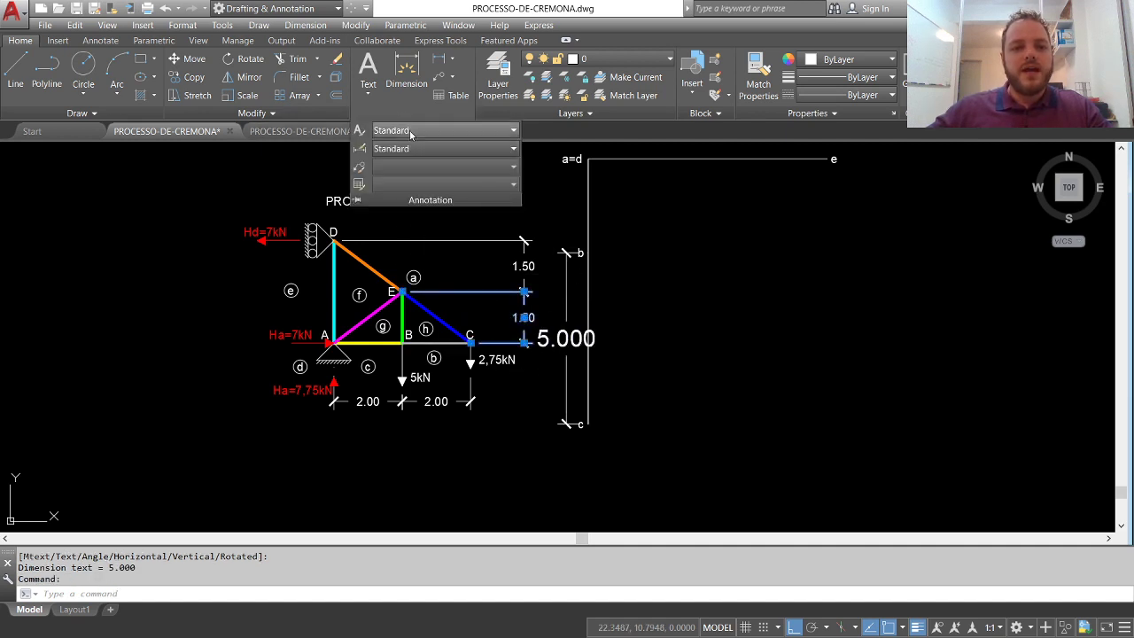
key(Escape)
key(Escape)
Apply the Standard dimension style to the vertical dimension between b and c
click(589, 302)
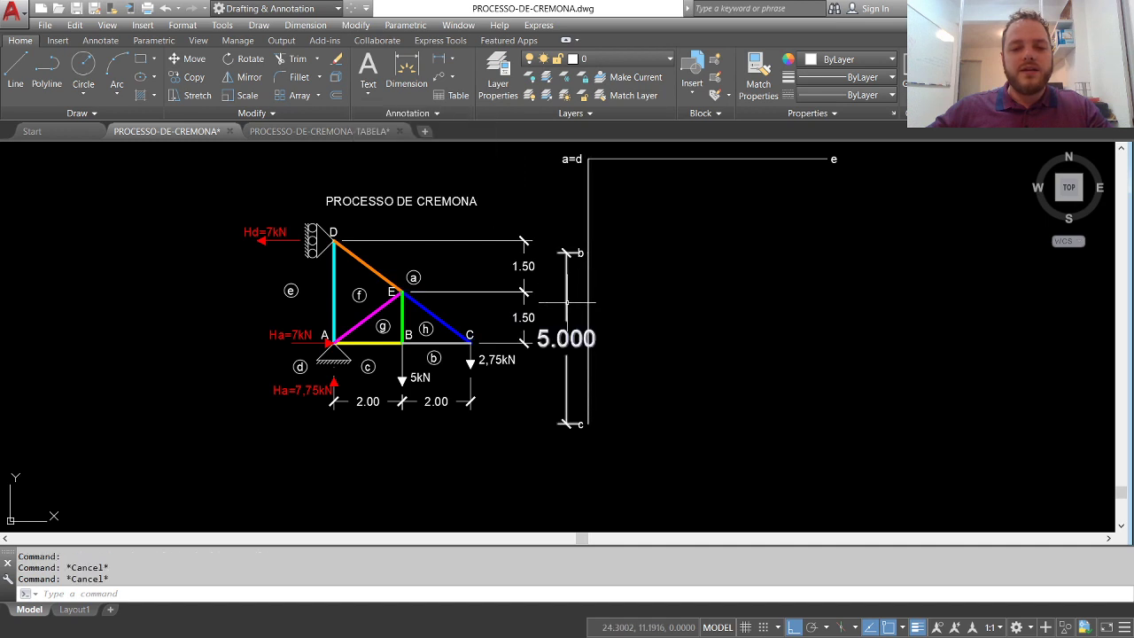
click(416, 115)
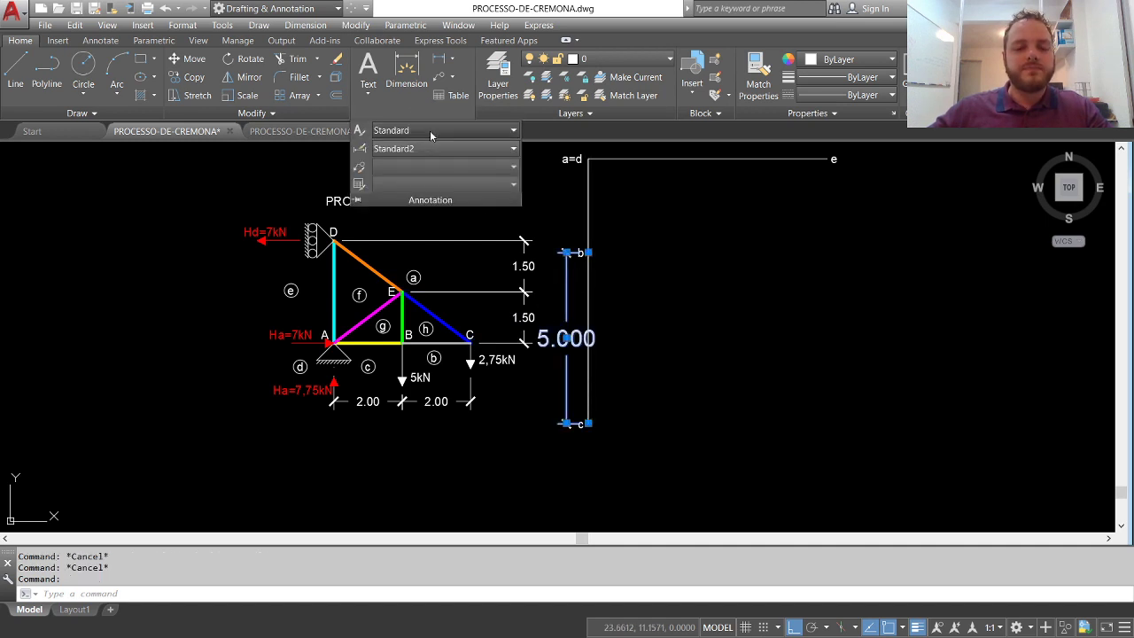
click(429, 148)
scroll(446, 232, up, 2)
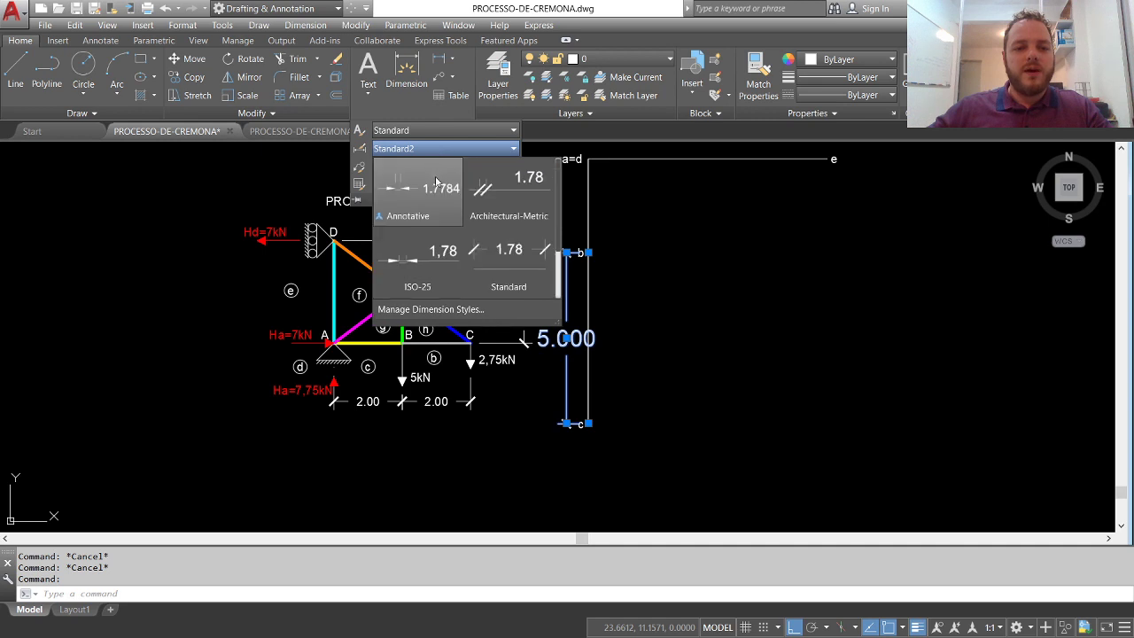
scroll(446, 239, down, 2)
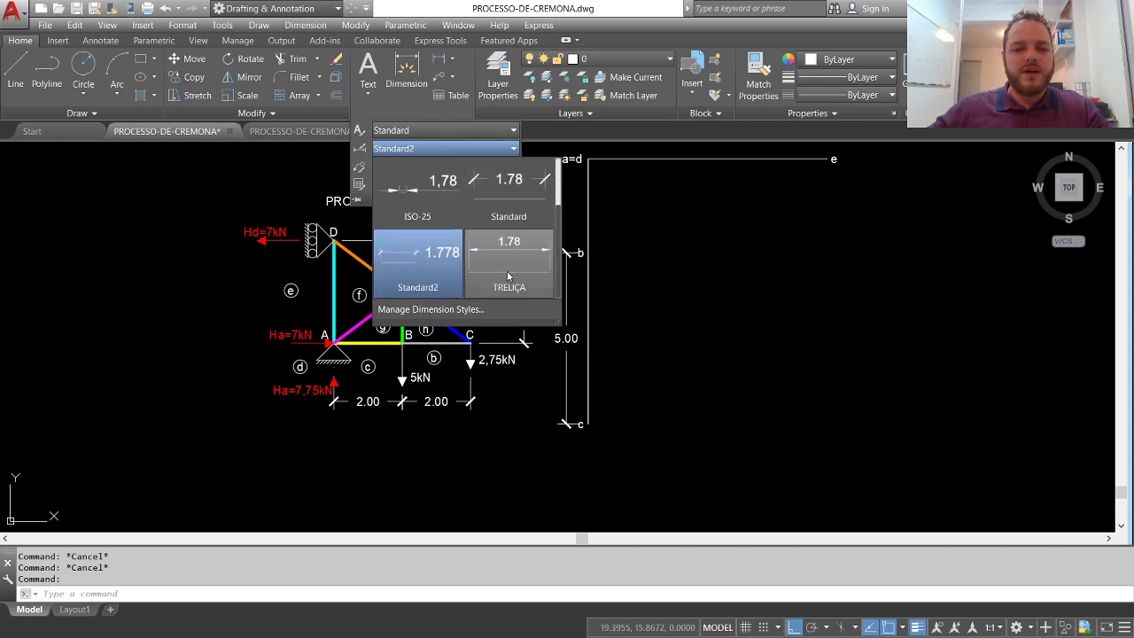
click(430, 266)
click(417, 115)
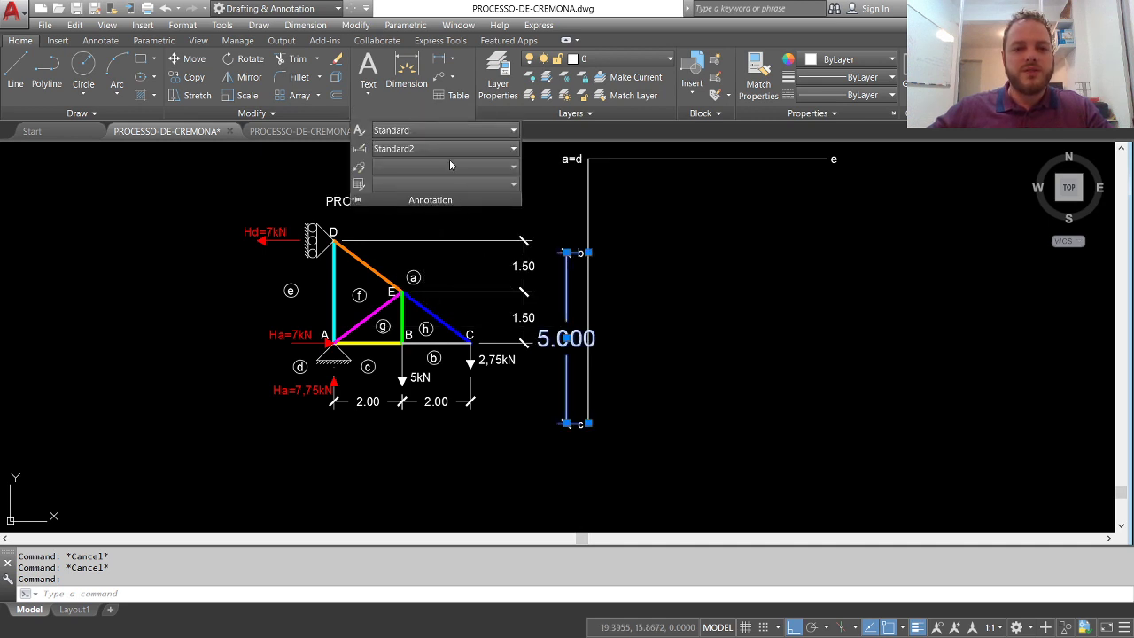
click(431, 148)
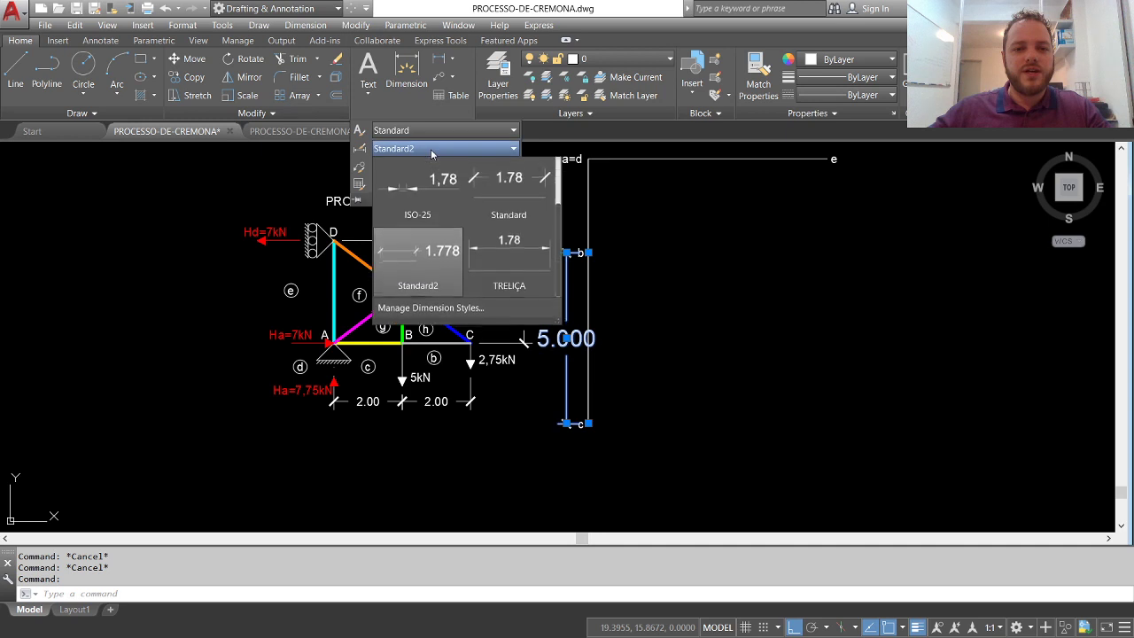
click(519, 203)
click(682, 295)
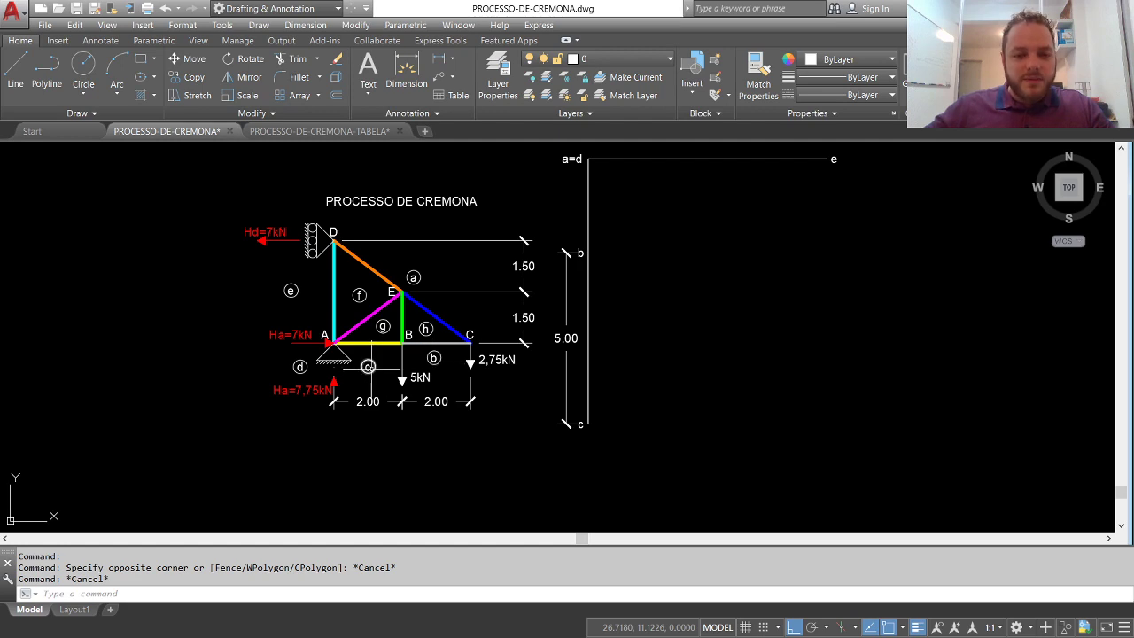
Continue the vertical b–c dimension from b up to a=d
middle_click(368, 366)
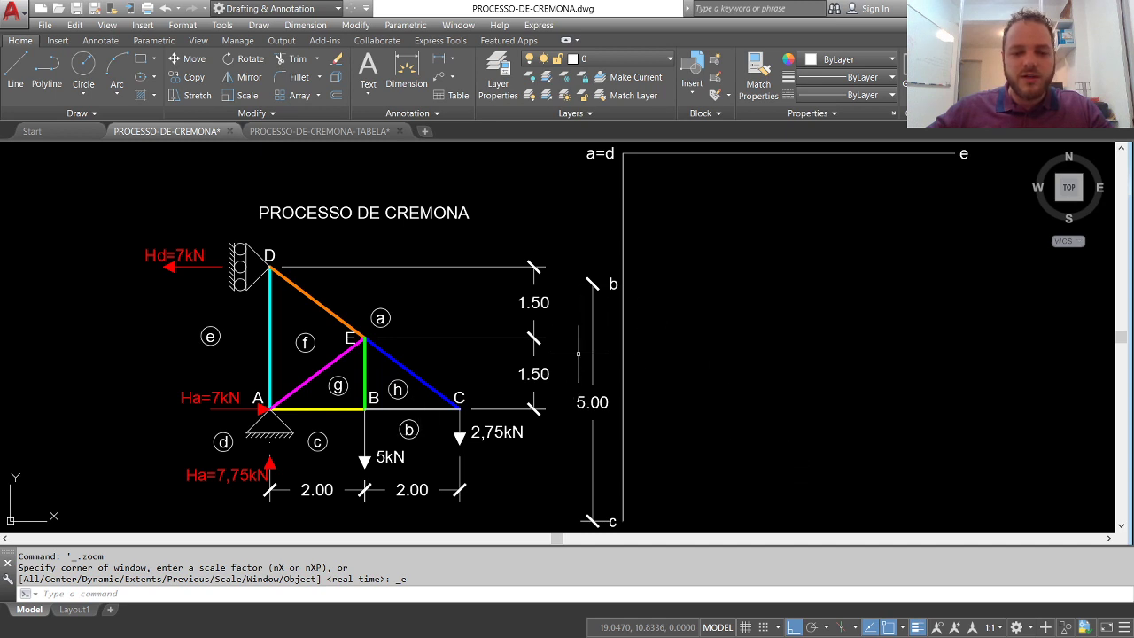
click(592, 329)
mouse_move(593, 284)
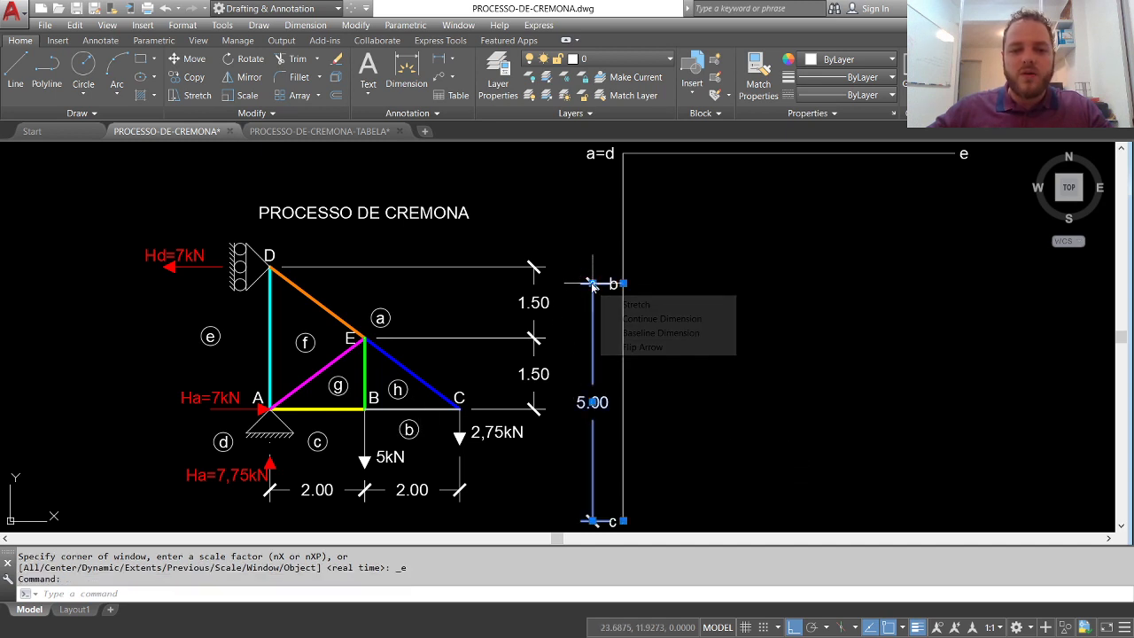
click(660, 319)
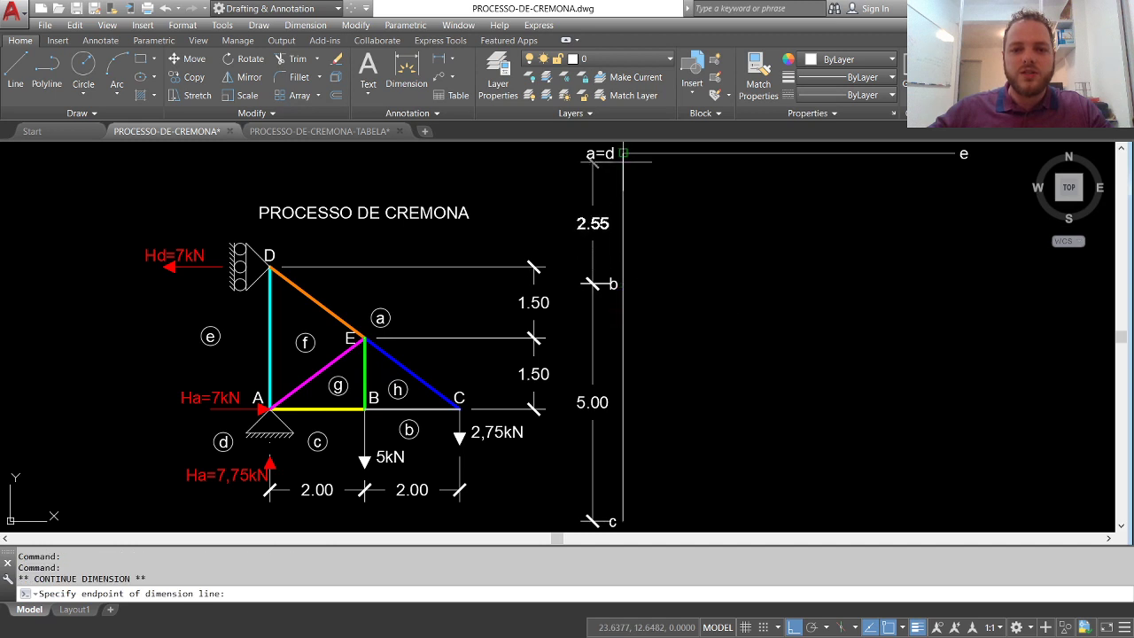
click(620, 154)
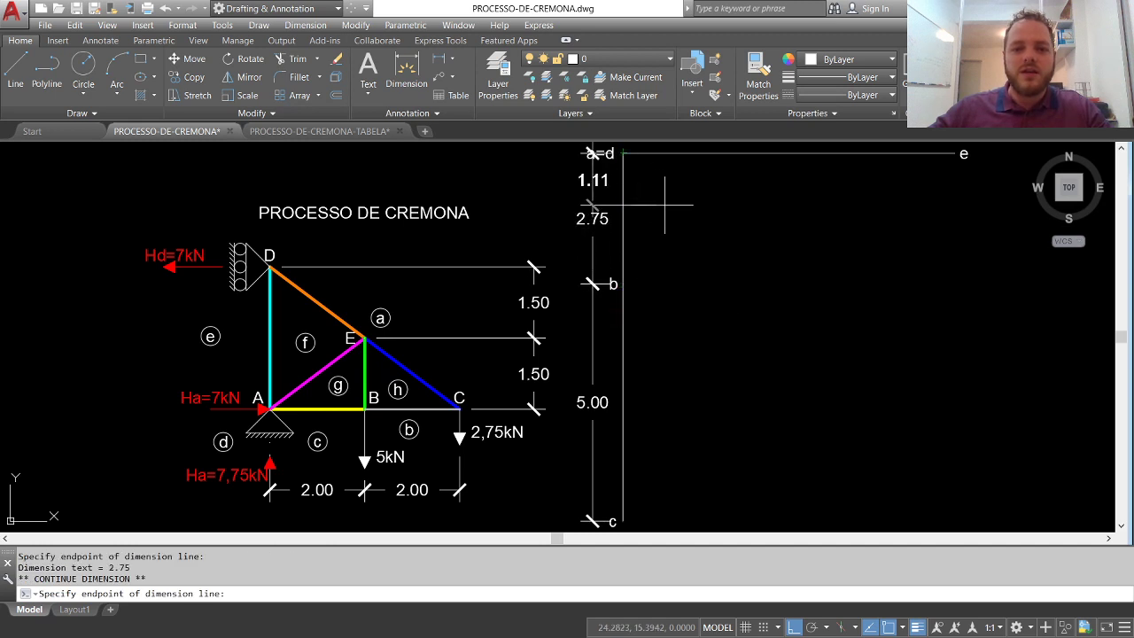
key(Escape)
key(Escape)
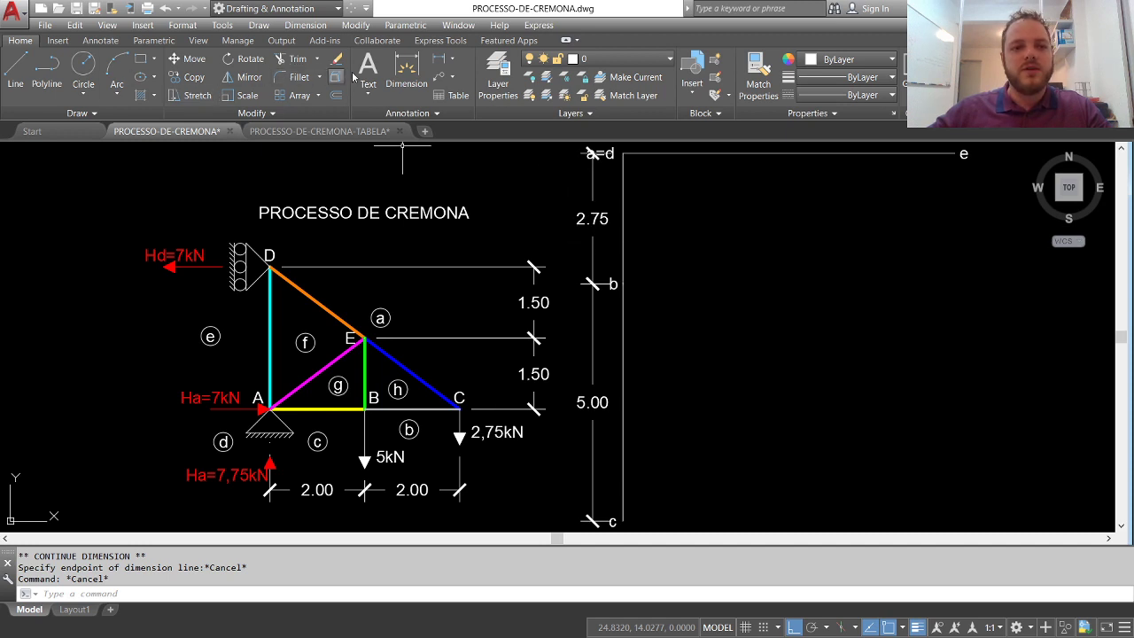
click(406, 75)
click(624, 153)
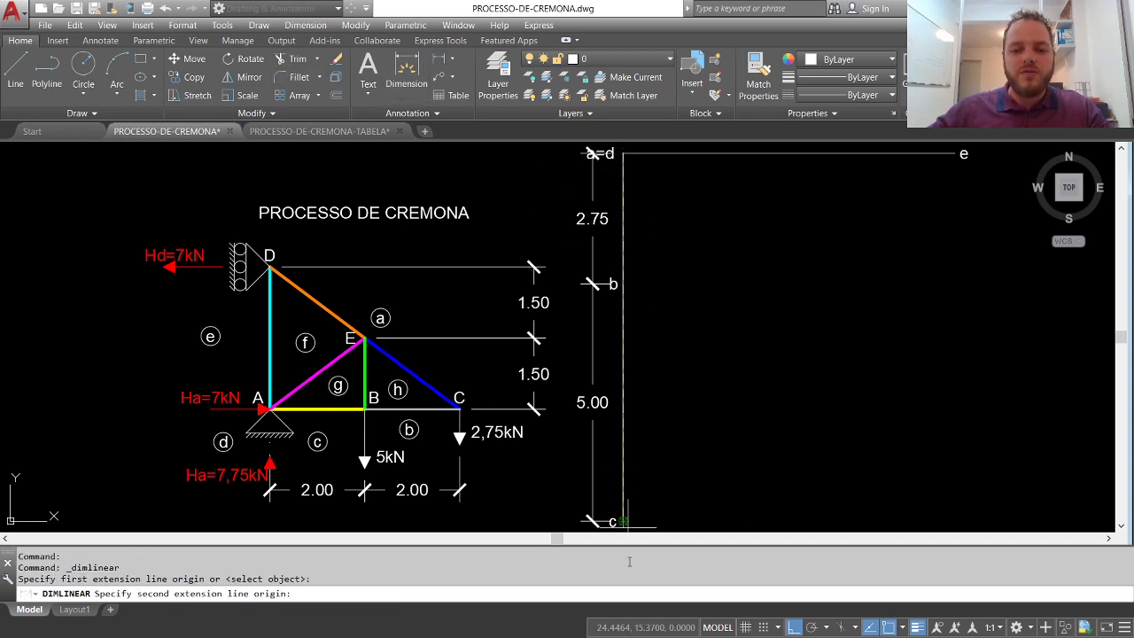
click(624, 521)
key(Escape)
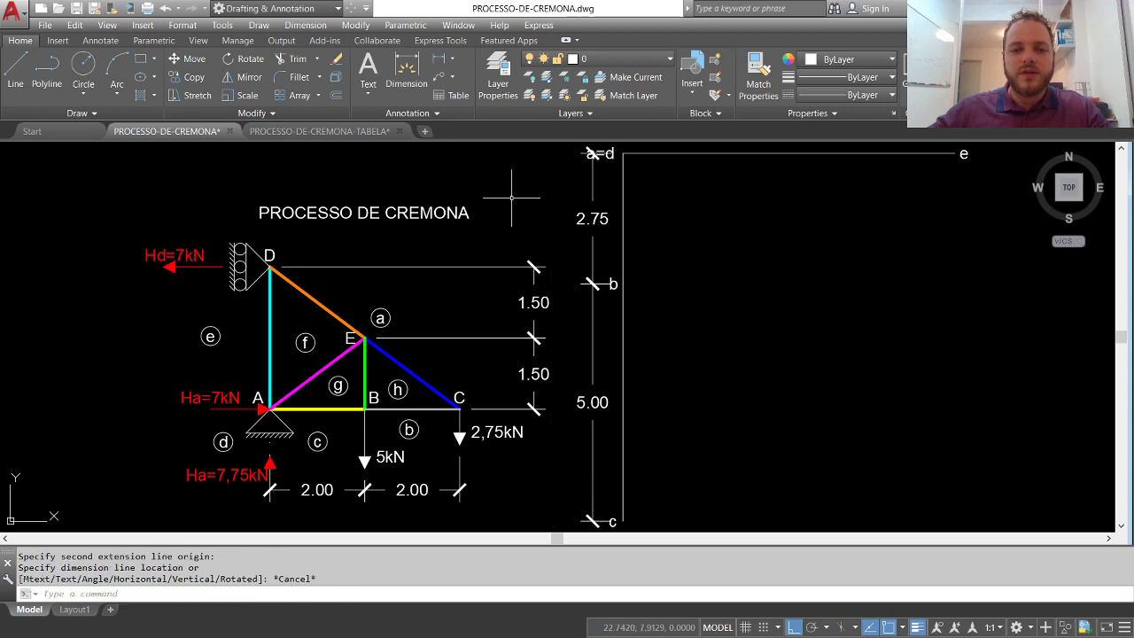
Make Standard the current dimension style and add a vertical linear dimension from a=d to c, just right of the force line
click(370, 112)
click(478, 149)
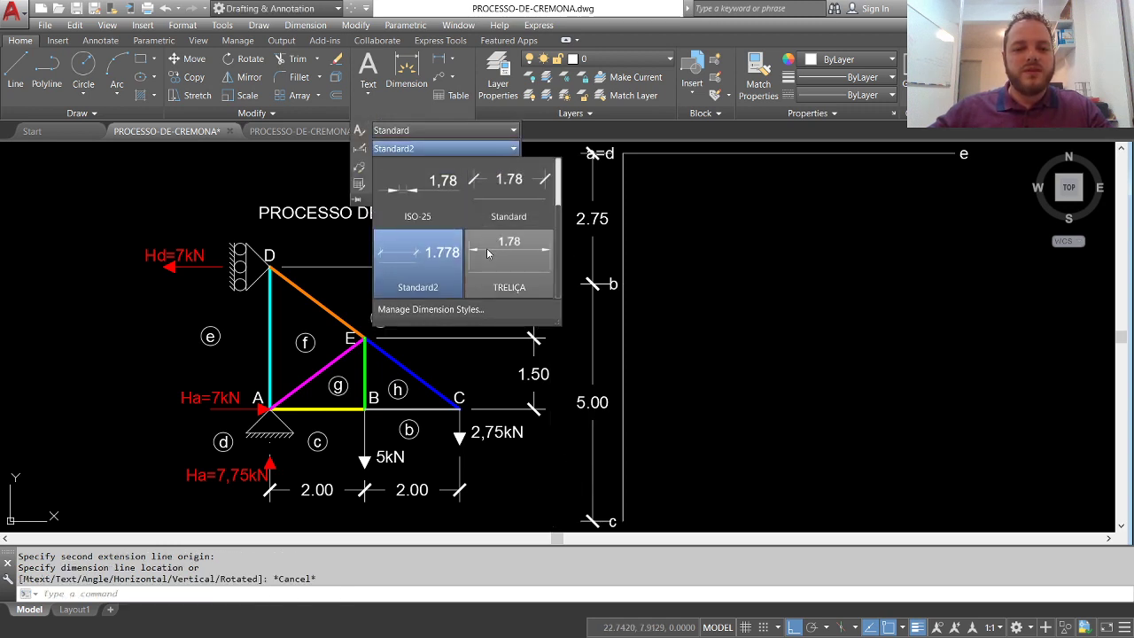
click(501, 199)
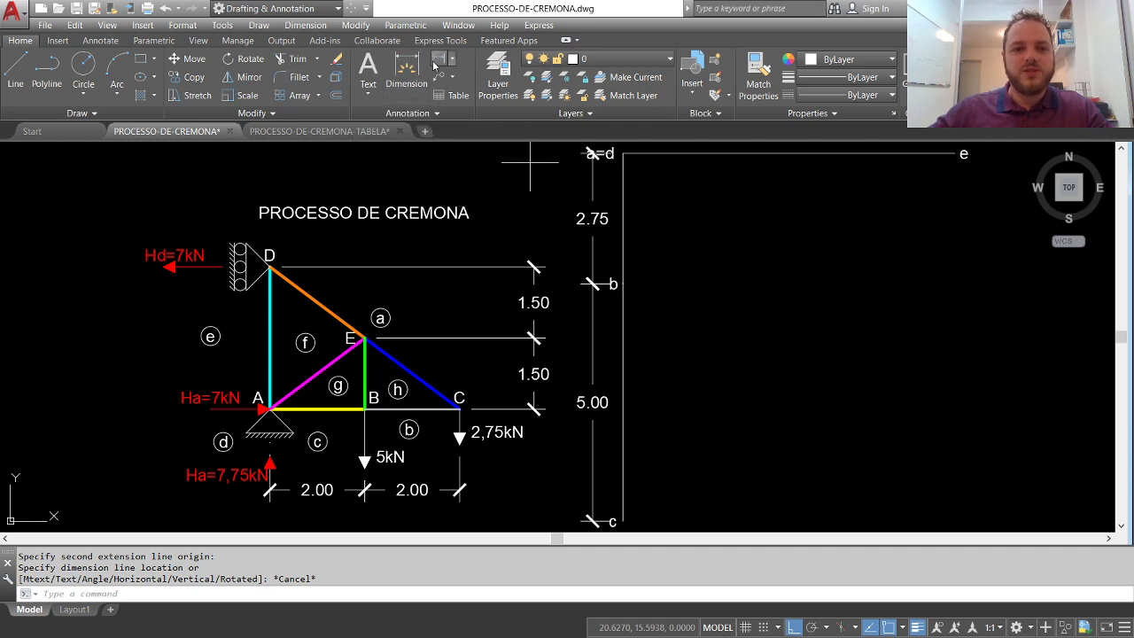
key(Return)
click(623, 153)
click(623, 521)
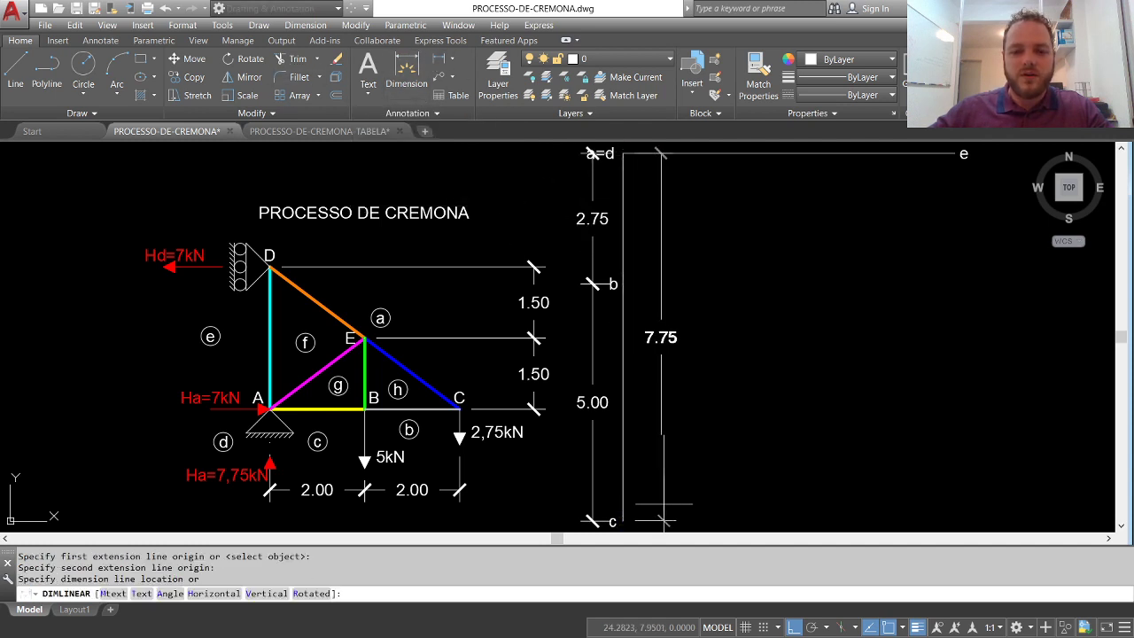
click(654, 514)
key(Escape)
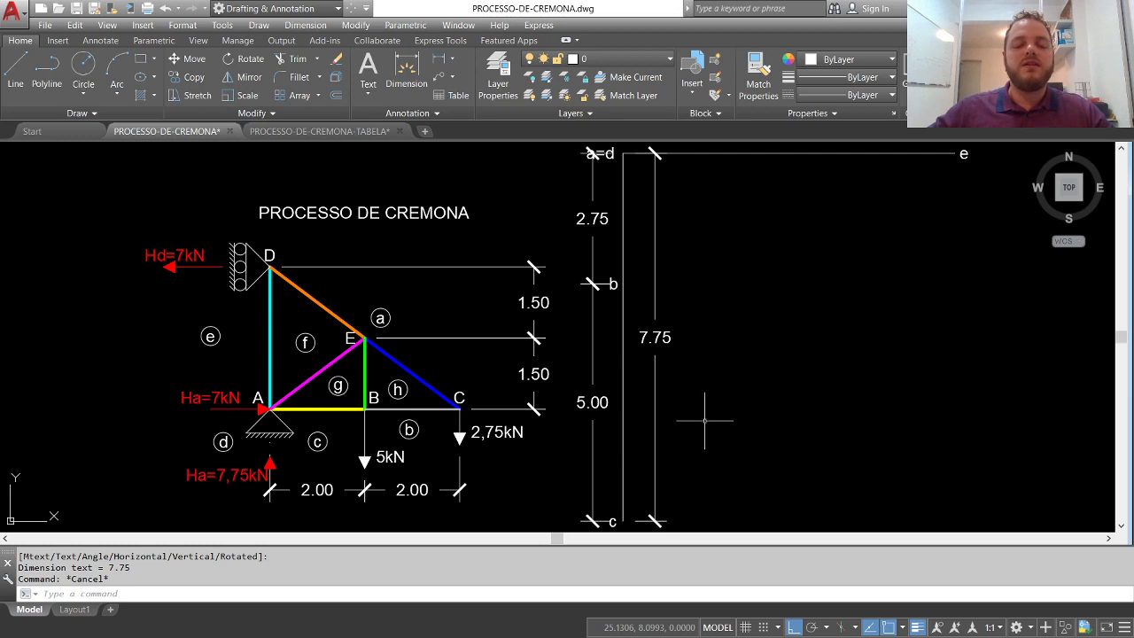
Add a horizontal linear dimension from a=d to e, placed just below the horizontal force line
middle_drag(707, 412, 703, 405)
middle_drag(881, 263, 866, 301)
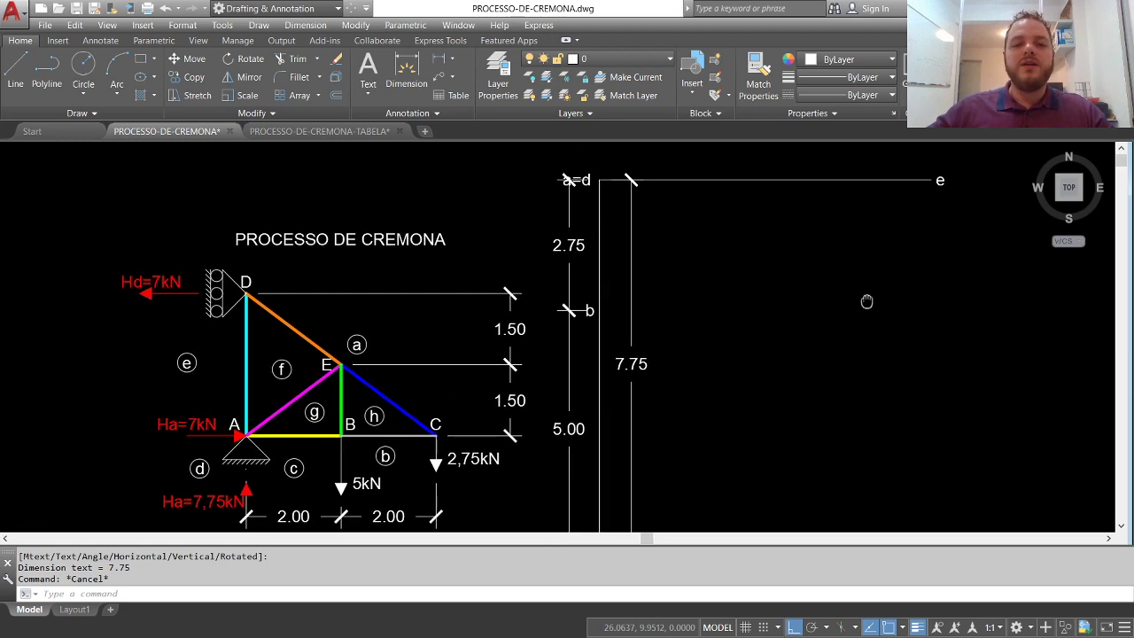
key(Return)
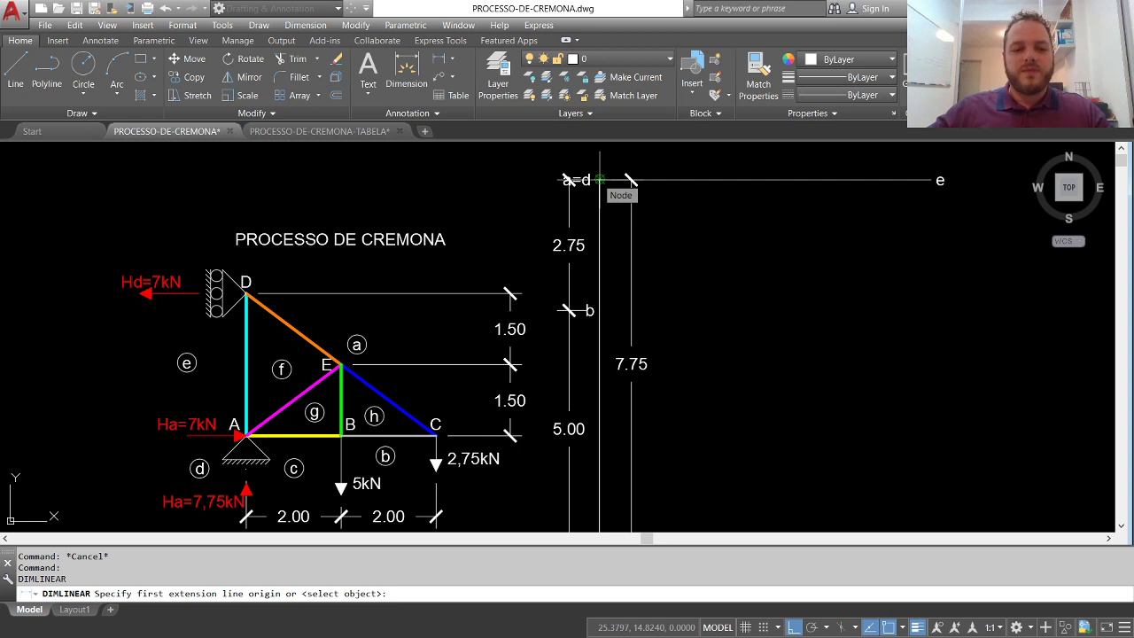
click(598, 180)
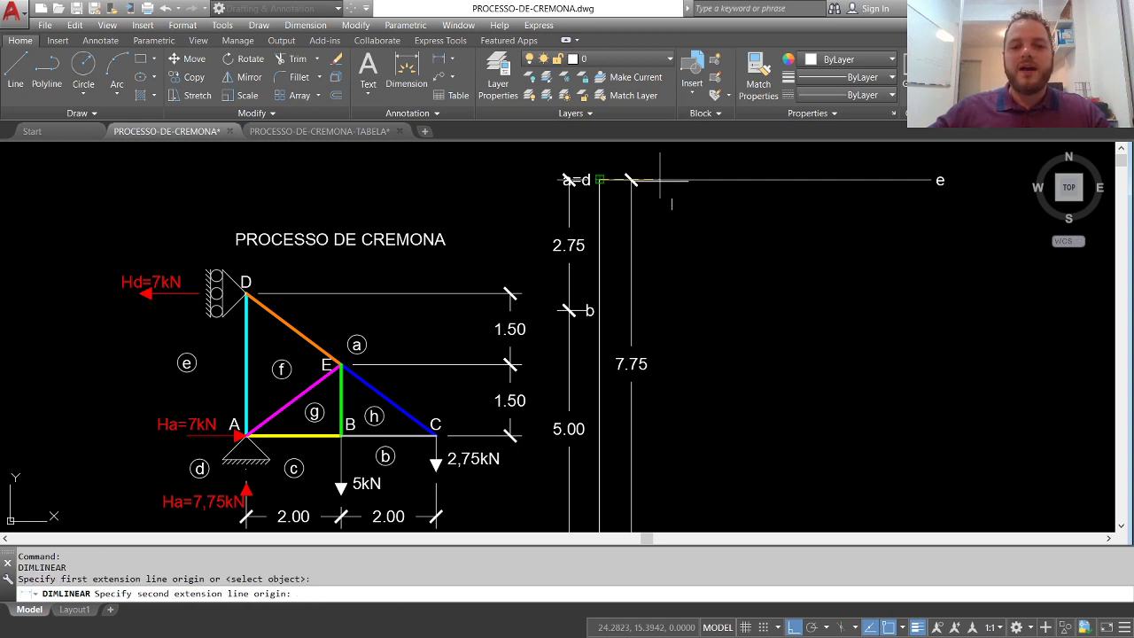
click(938, 179)
click(886, 202)
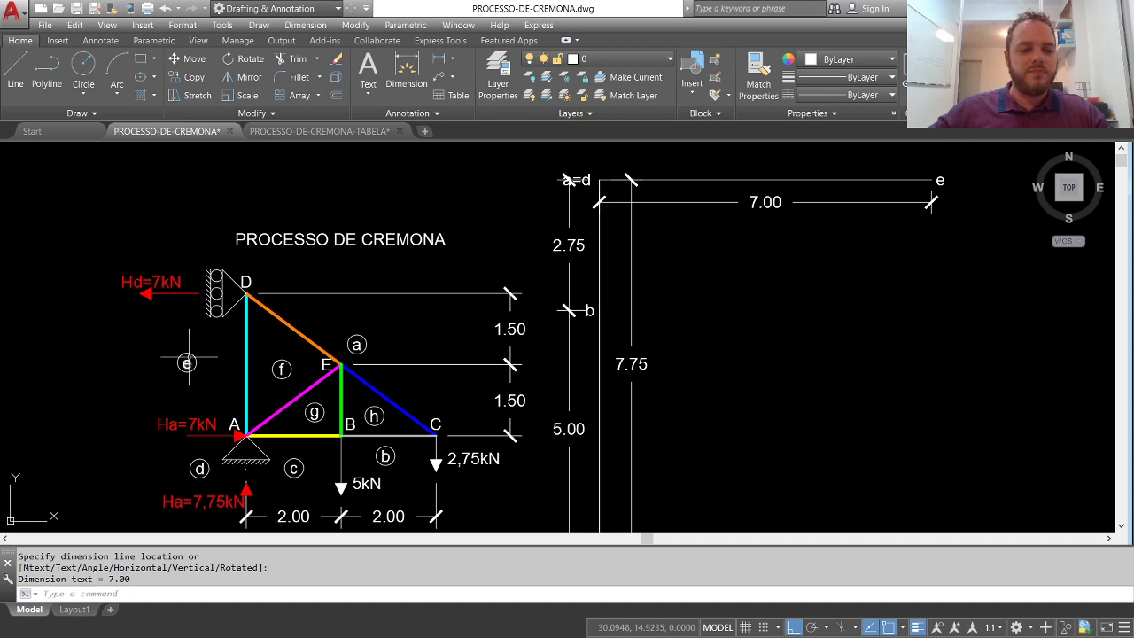
Delete all the dimensions from the force diagram, leaving only its lines and endpoint letters
click(724, 232)
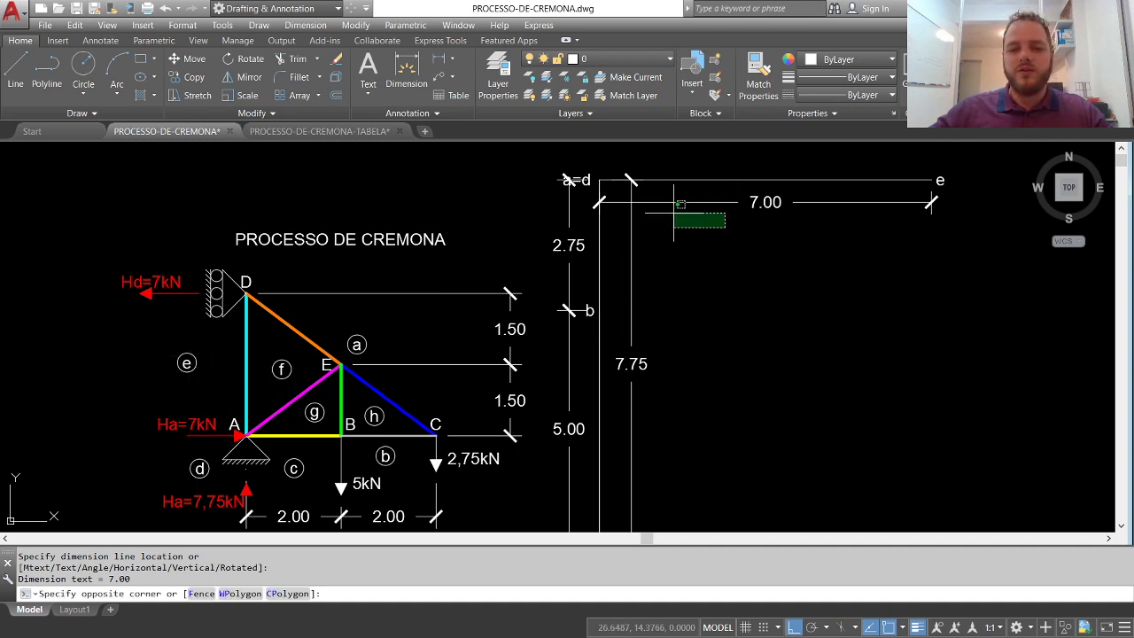
click(619, 191)
key(Delete)
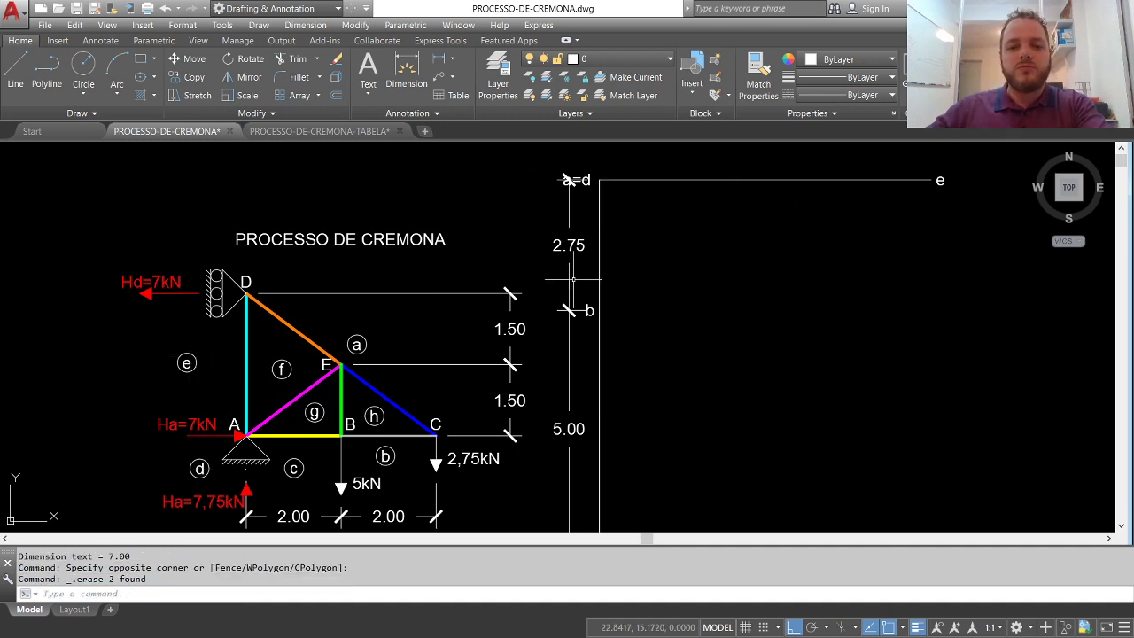
click(564, 312)
key(Delete)
middle_click(499, 337)
middle_click(499, 336)
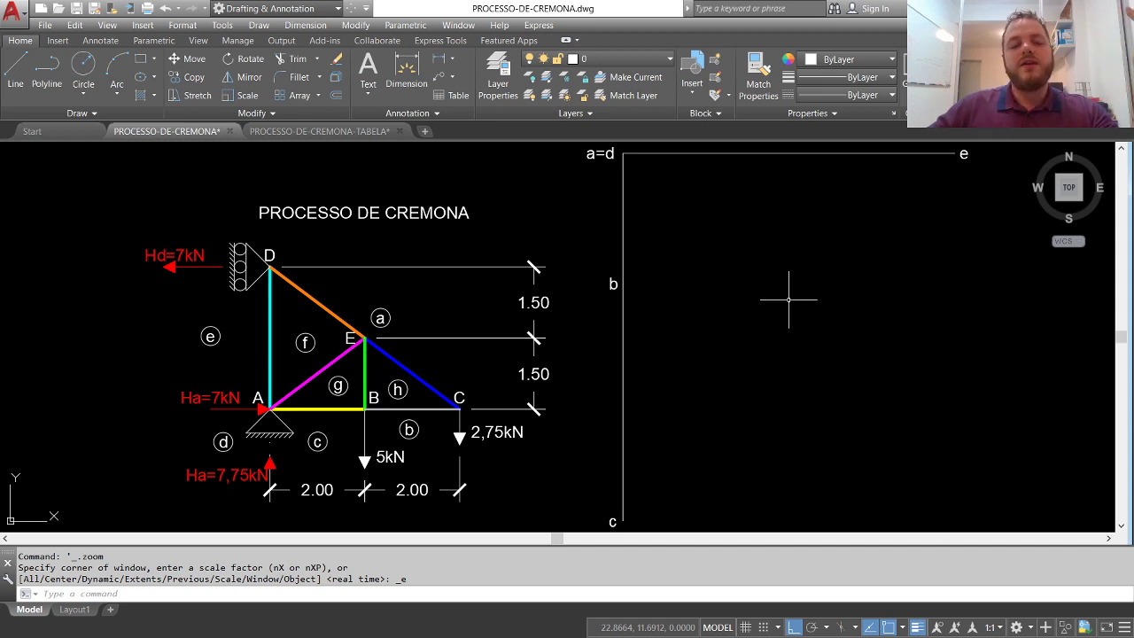
Move the PROCESSO DE CREMONA title straight up, farther above the truss
click(477, 236)
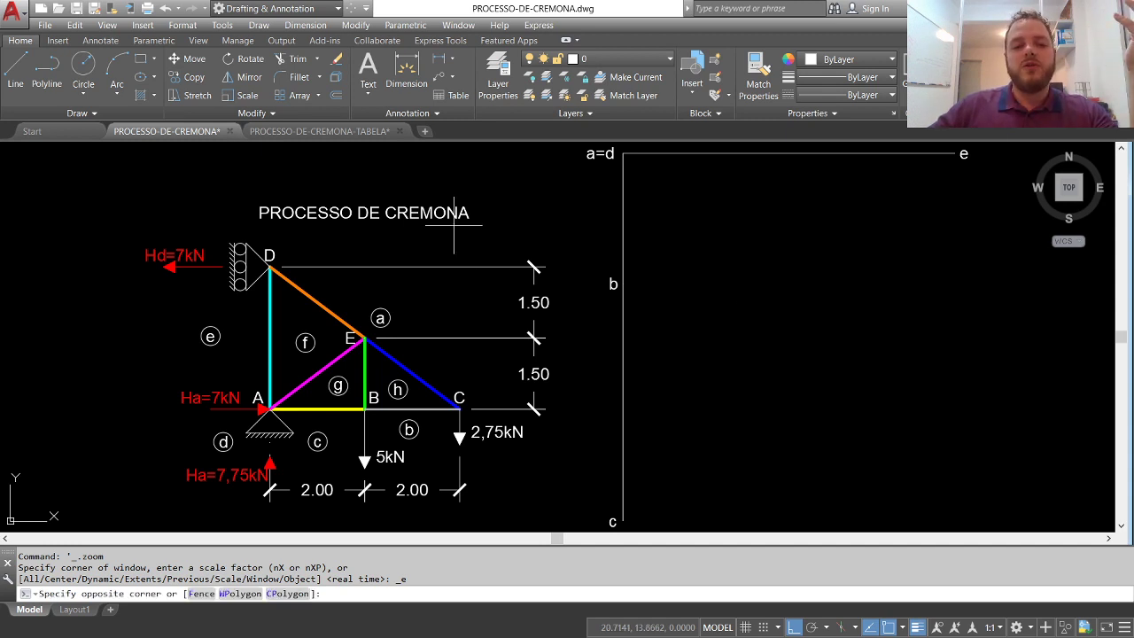
click(363, 213)
click(363, 167)
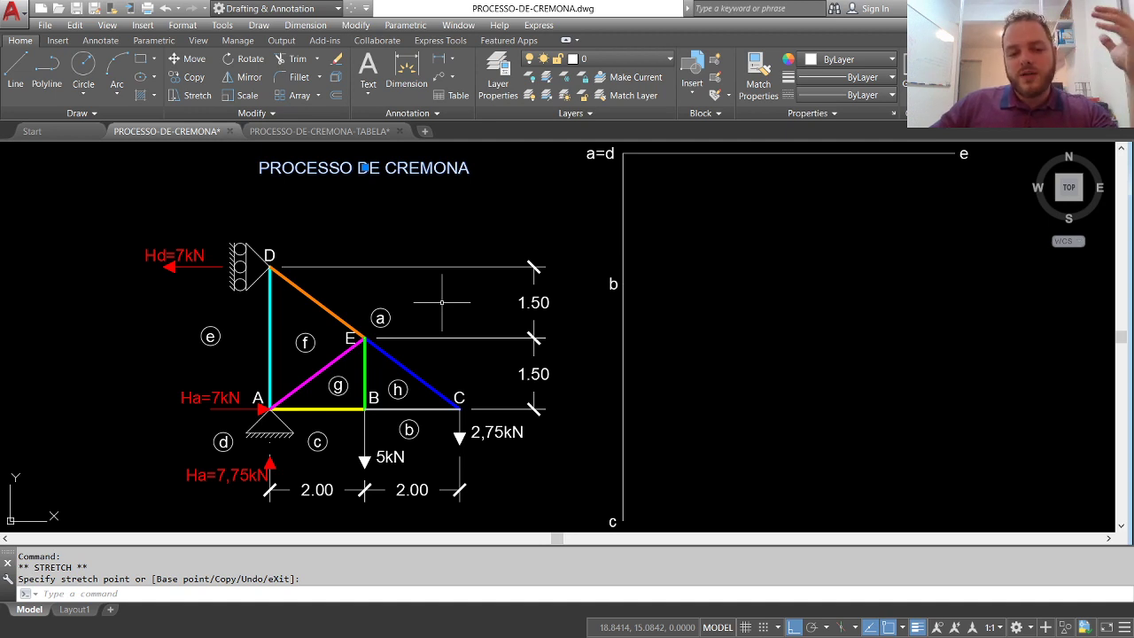
key(Escape)
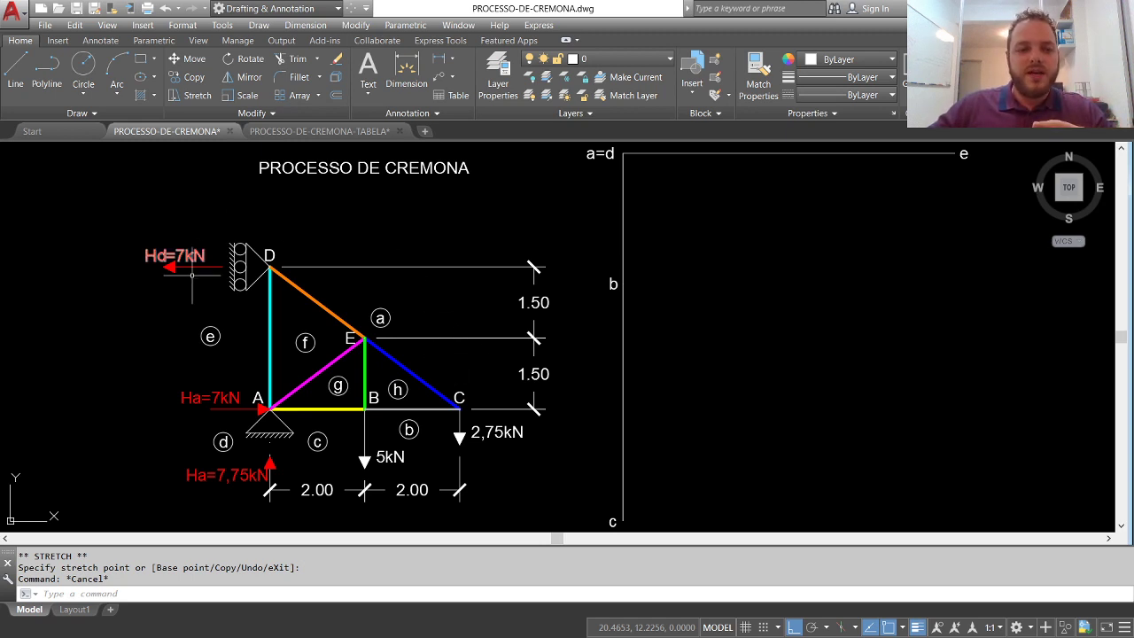
Copy the horizontal truss bar BC by its midpoint onto point b of the vertical force line
scroll(312, 322, up, 2)
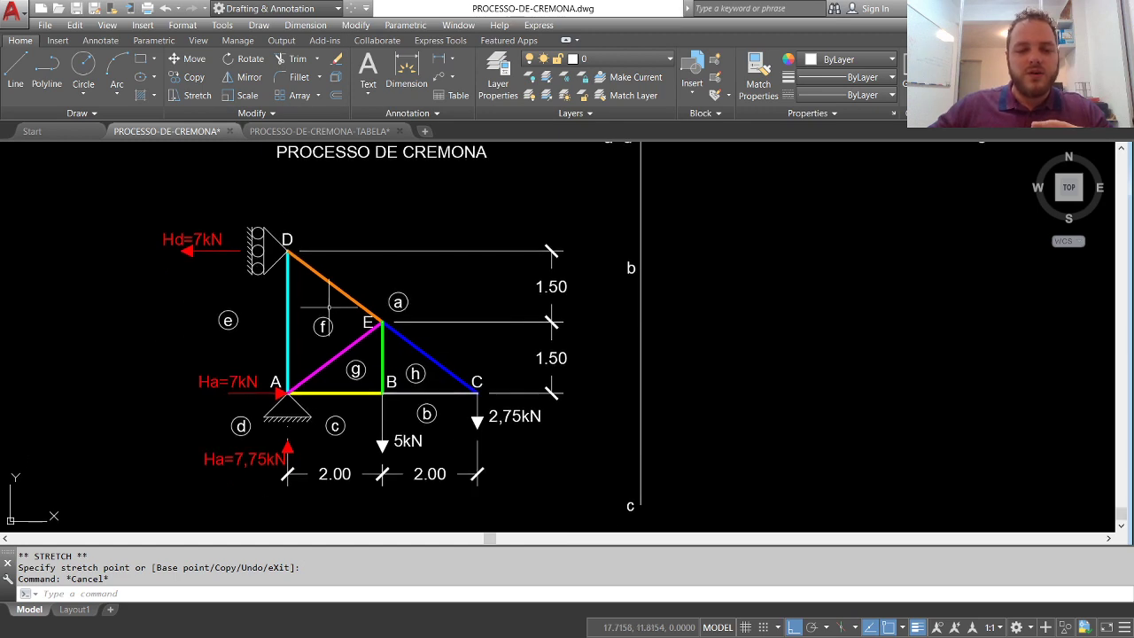
middle_drag(328, 333, 359, 309)
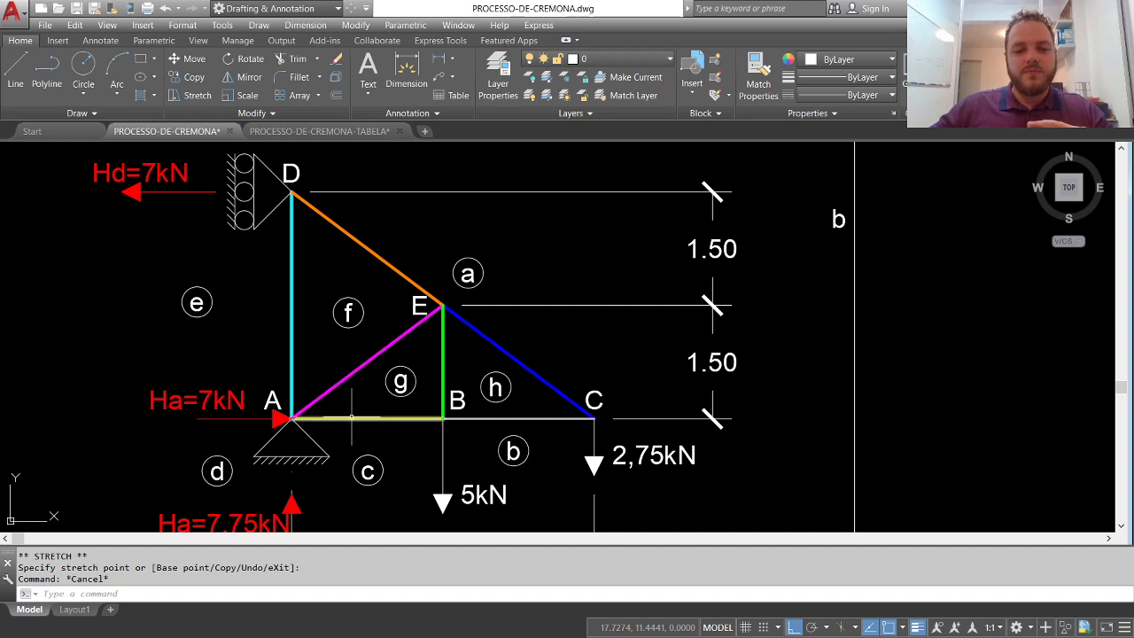
middle_click(433, 258)
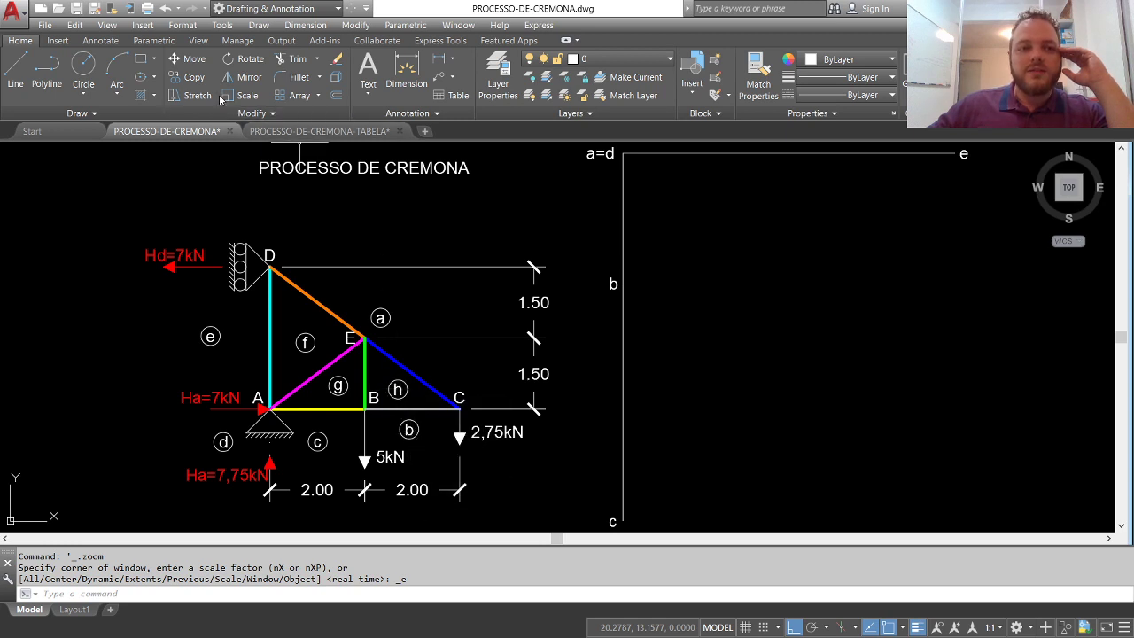
click(188, 77)
click(402, 409)
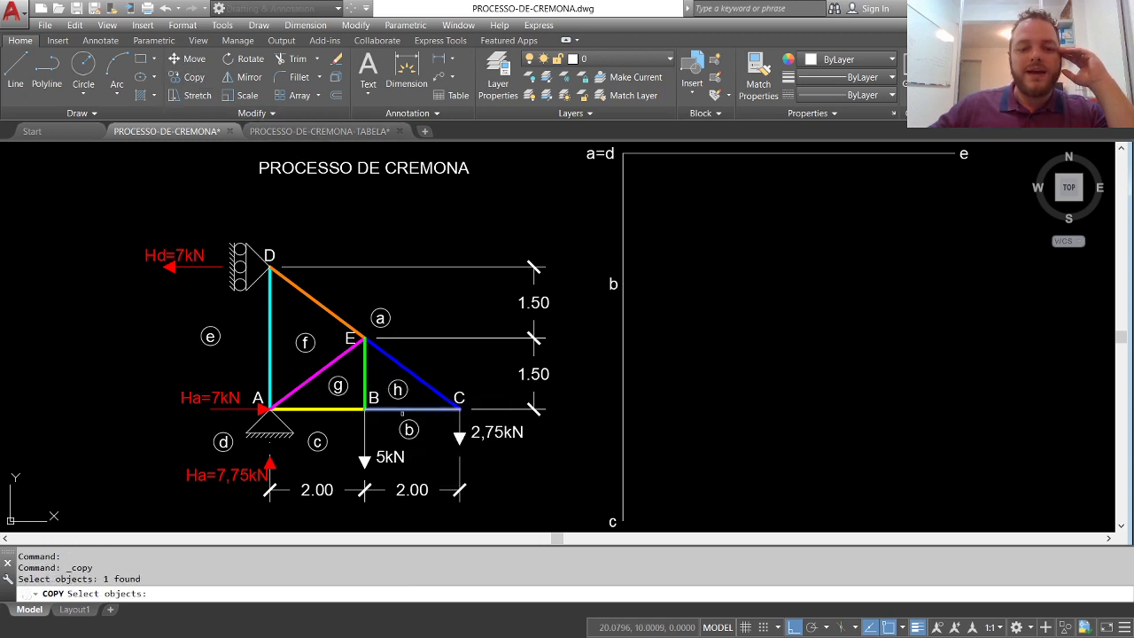
key(Return)
click(412, 408)
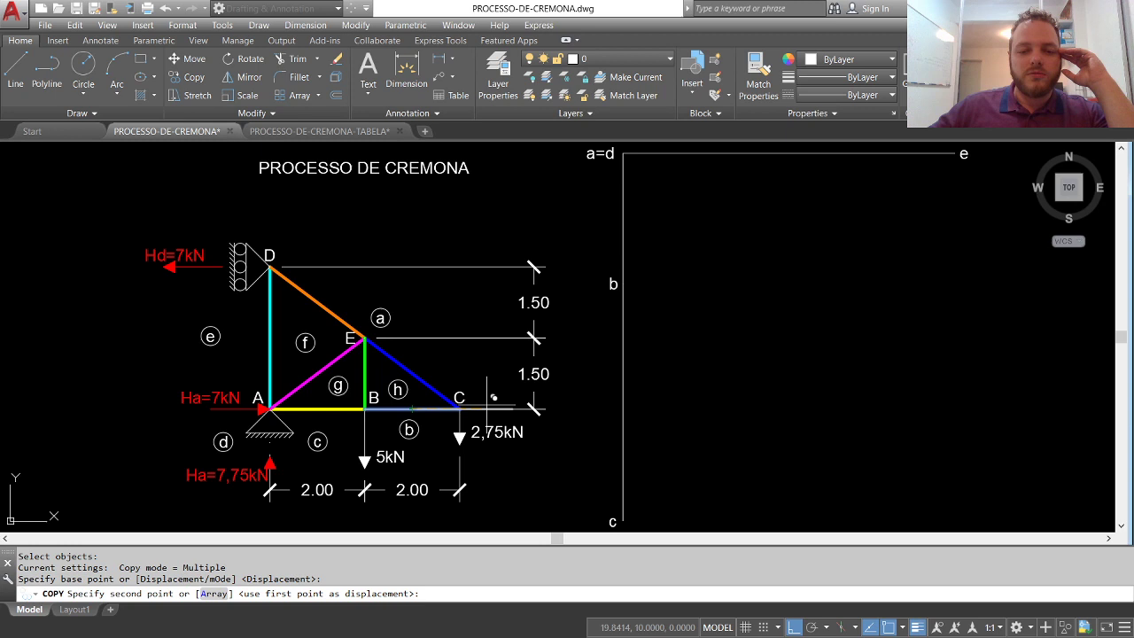
click(623, 283)
key(Return)
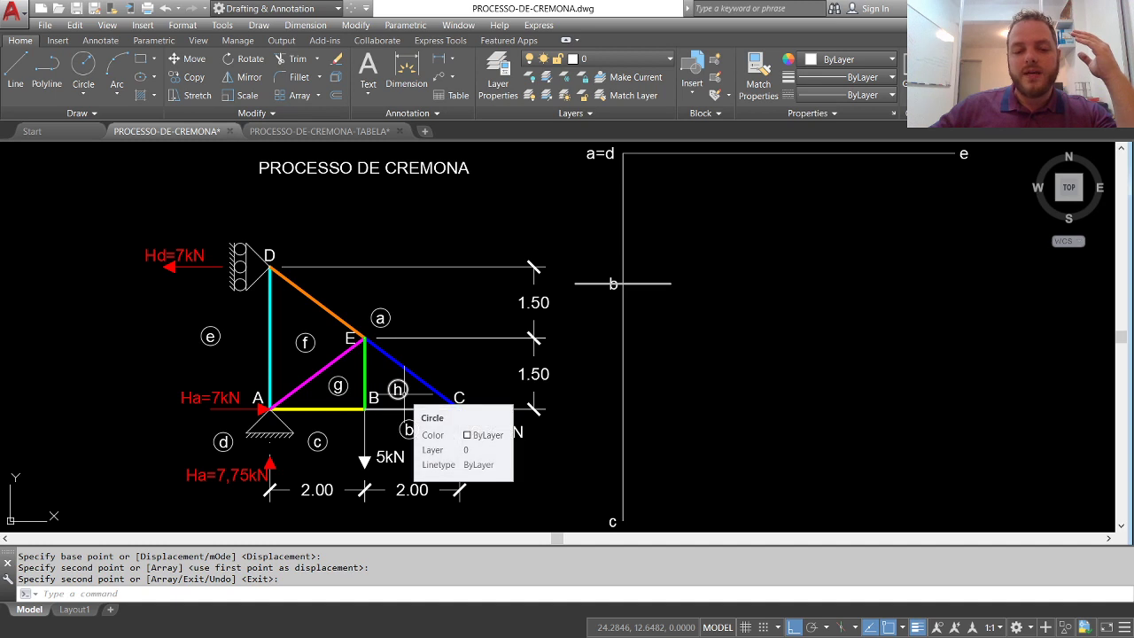
Copy the blue diagonal truss bar EC by its midpoint onto point a=d of the force diagram
key(Return)
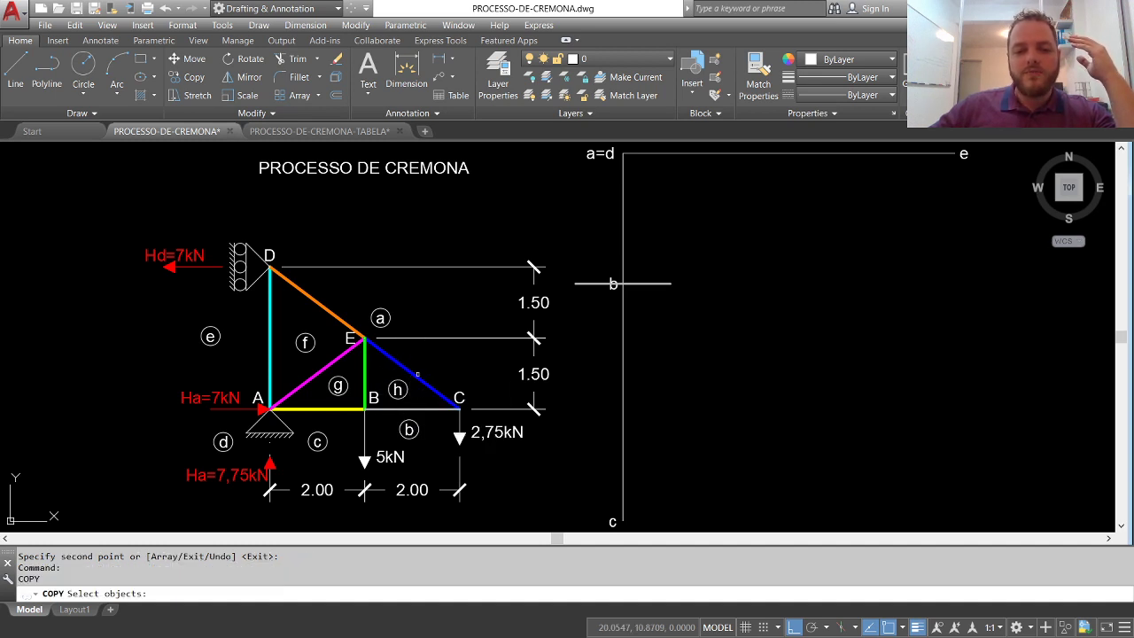
click(433, 354)
click(420, 370)
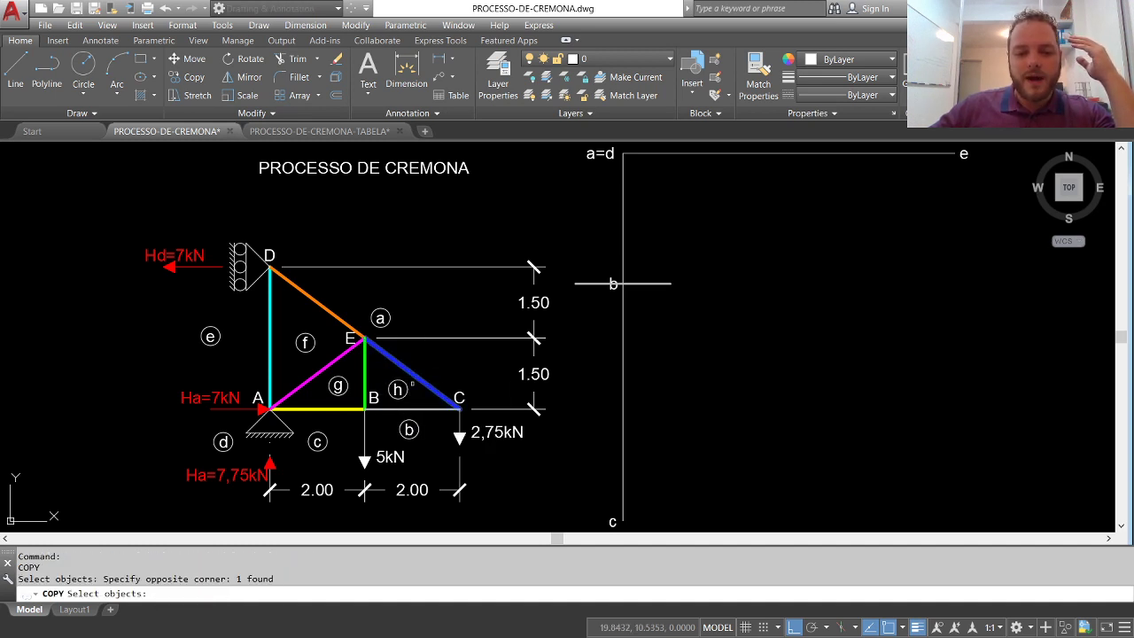
key(Return)
click(413, 374)
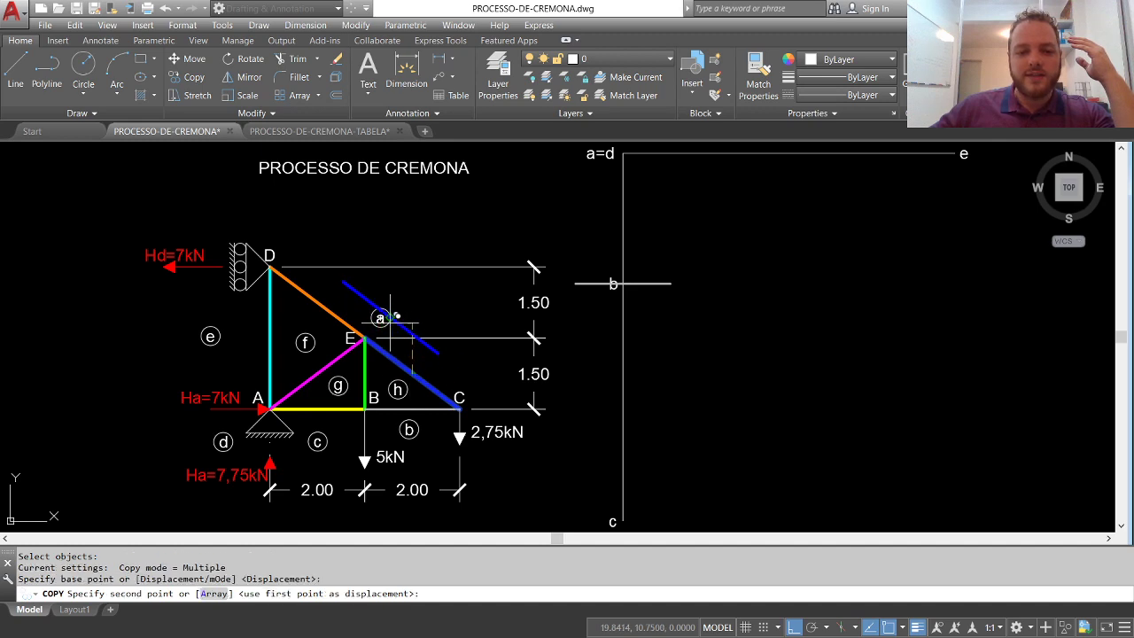
click(623, 153)
middle_drag(696, 249, 683, 264)
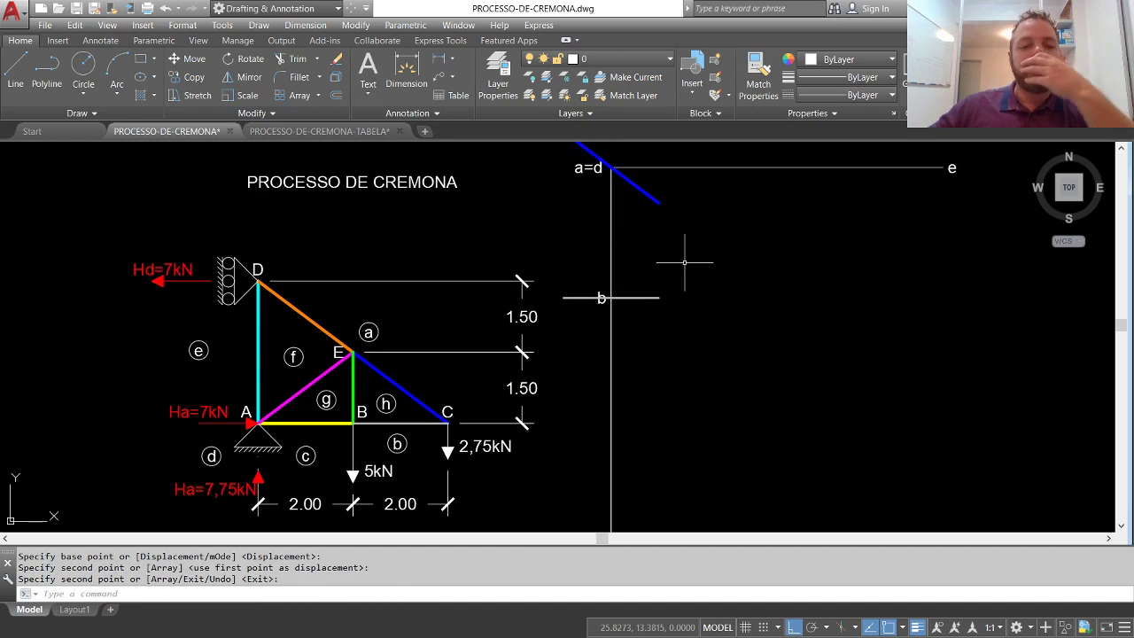
Fillet the copied blue and horizontal lines with radius 0 into a corner, and cut their overhanging ends at a=d and b
click(298, 78)
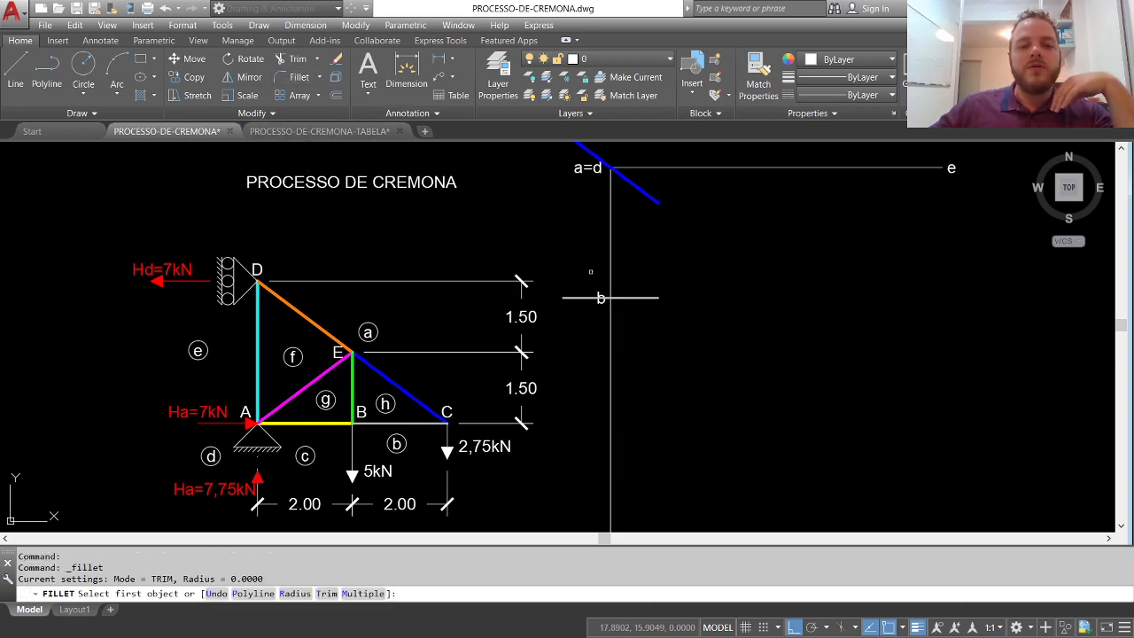
click(620, 297)
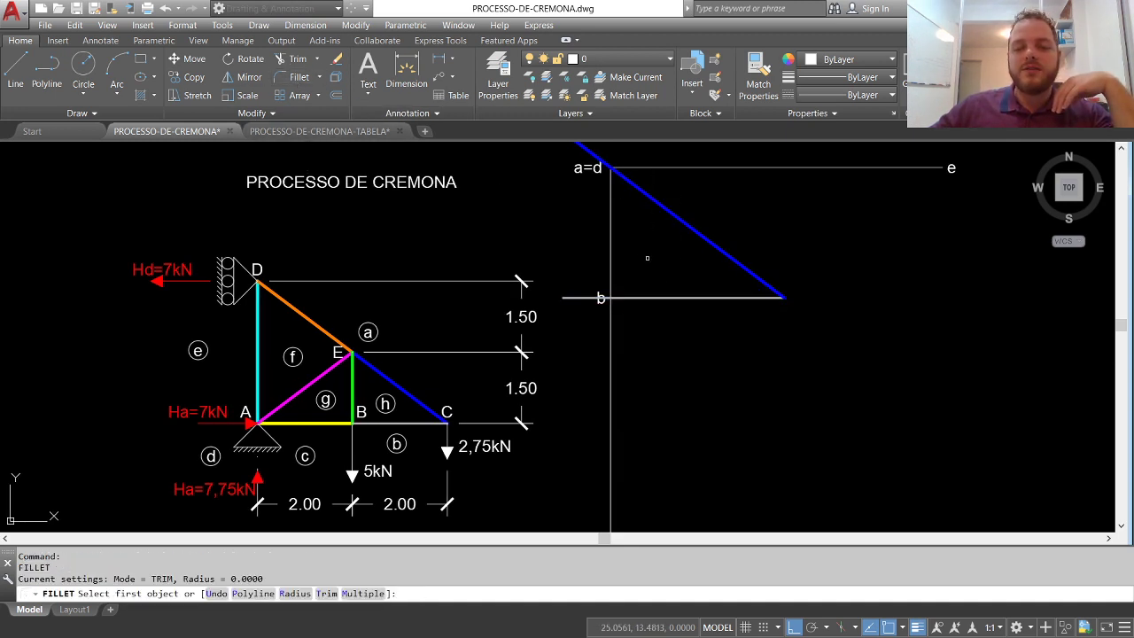
click(611, 268)
key(Return)
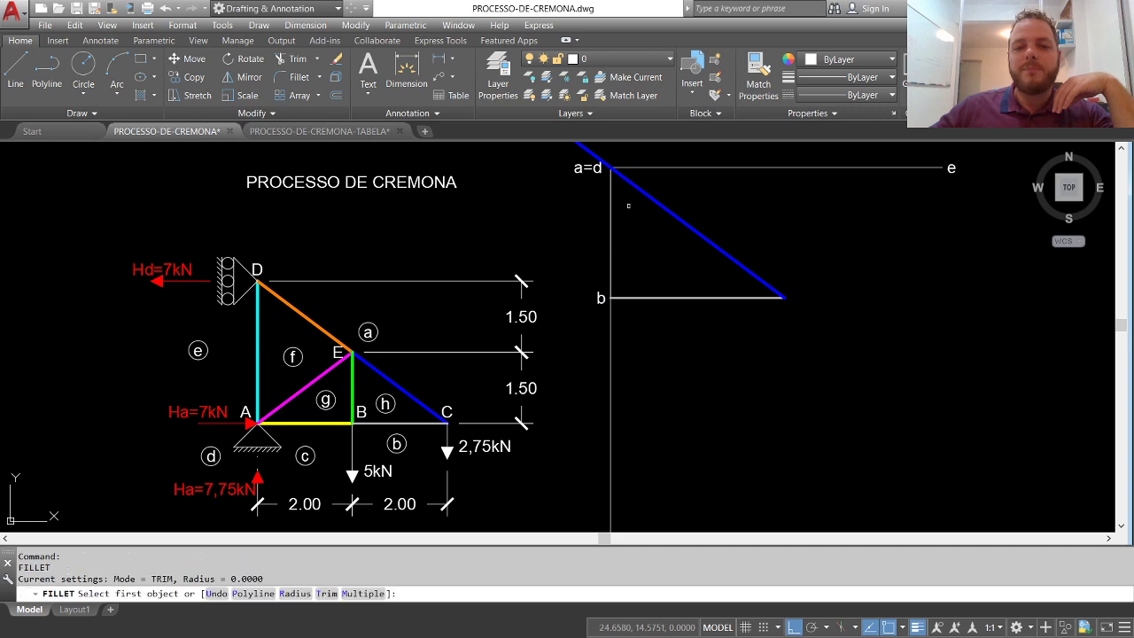
click(641, 192)
key(Escape)
key(Return)
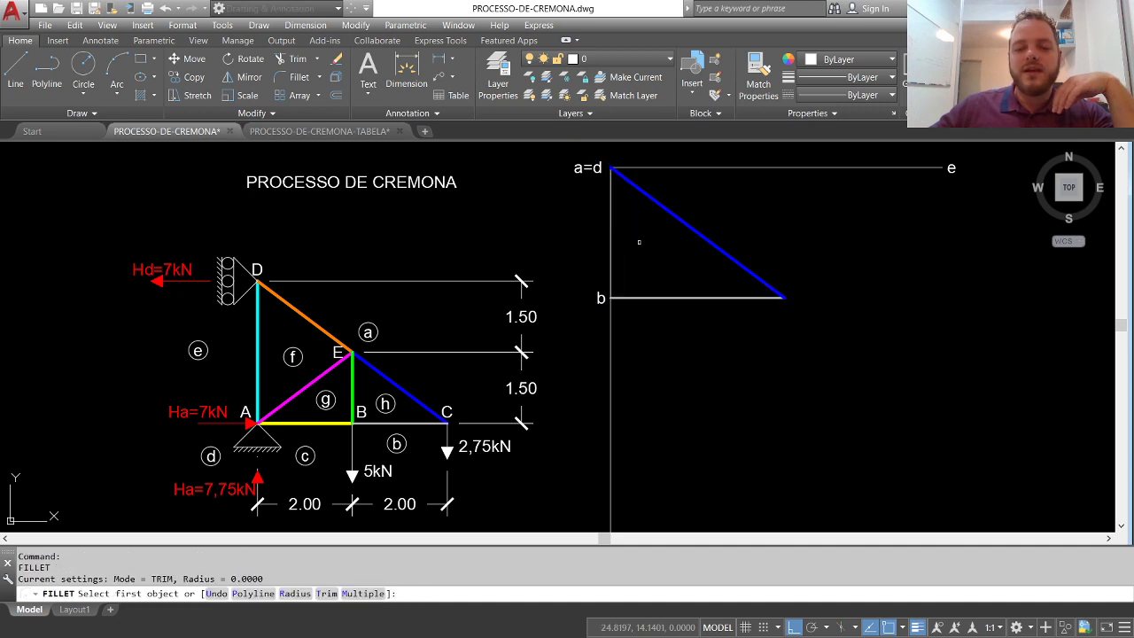
key(Escape)
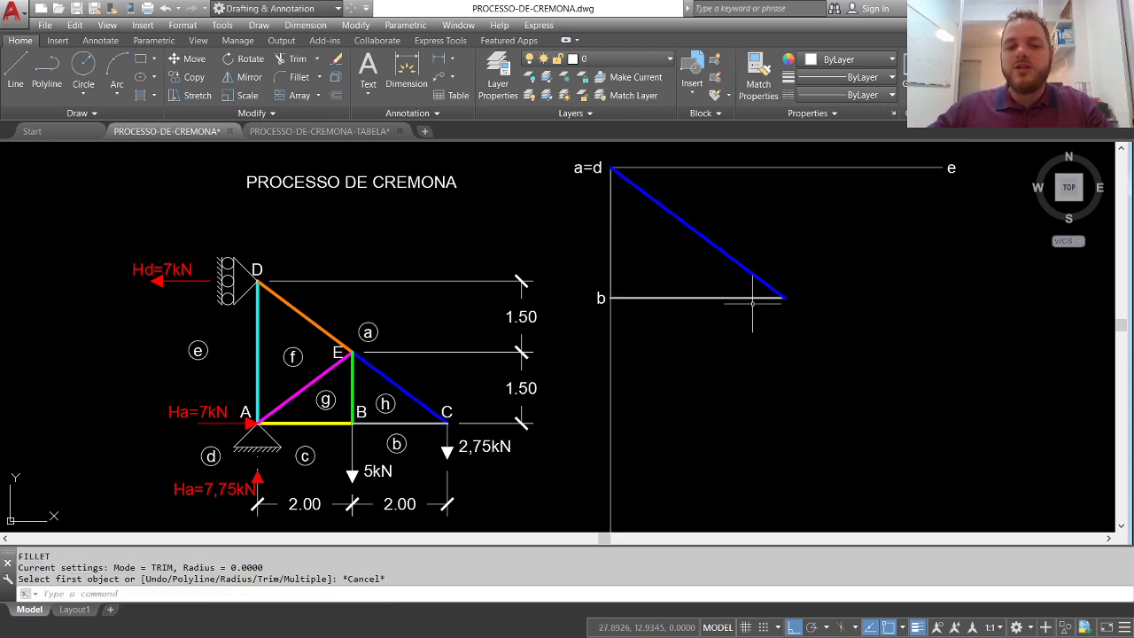
Mirror the letter b across the midpoint of the horizontal line to the new corner, keeping the original letter
click(241, 77)
click(610, 272)
click(609, 272)
click(582, 267)
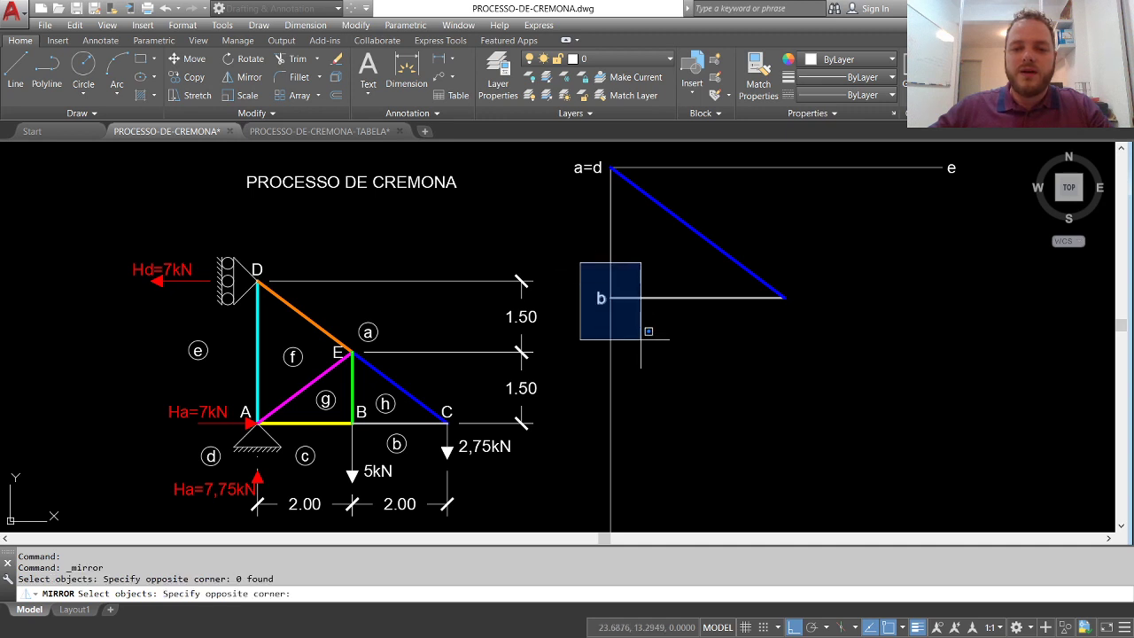
click(647, 335)
key(Return)
click(695, 298)
click(694, 334)
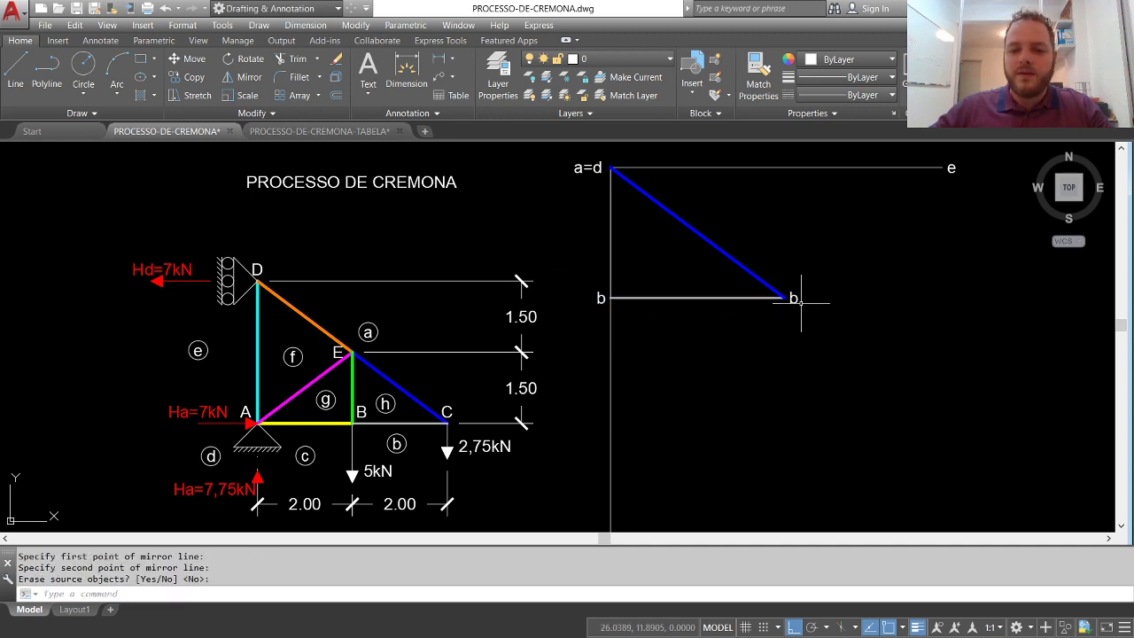
key(Return)
Change the mirrored letter to a and move it just below the corner of the blue and horizontal lines
double_click(794, 299)
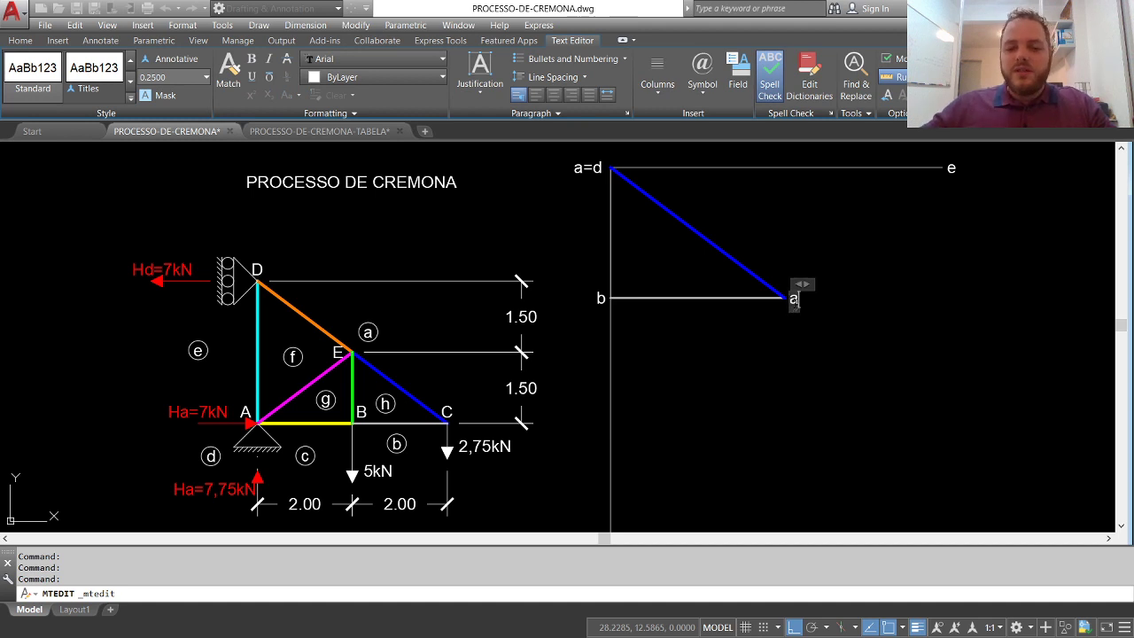
click(772, 320)
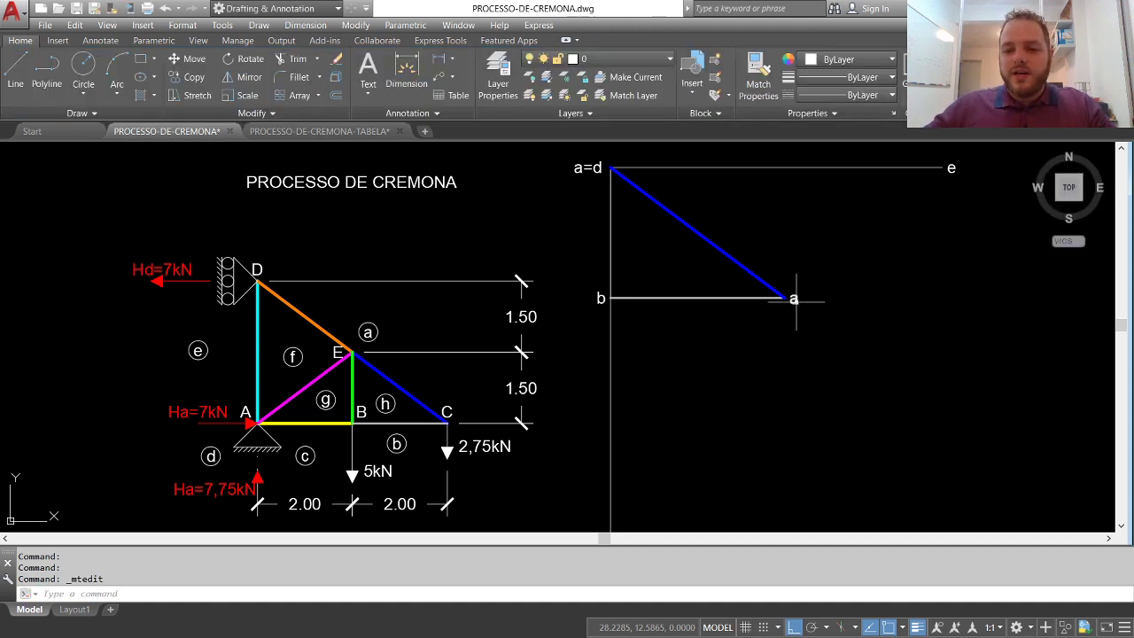
click(794, 299)
click(795, 299)
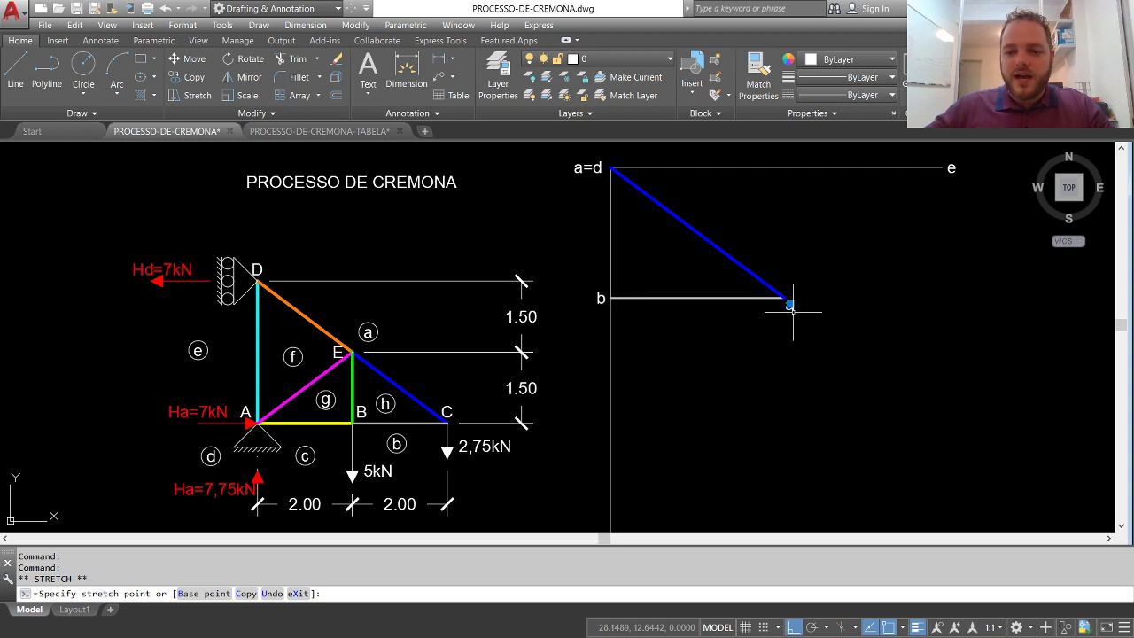
click(789, 307)
click(789, 307)
key(Escape)
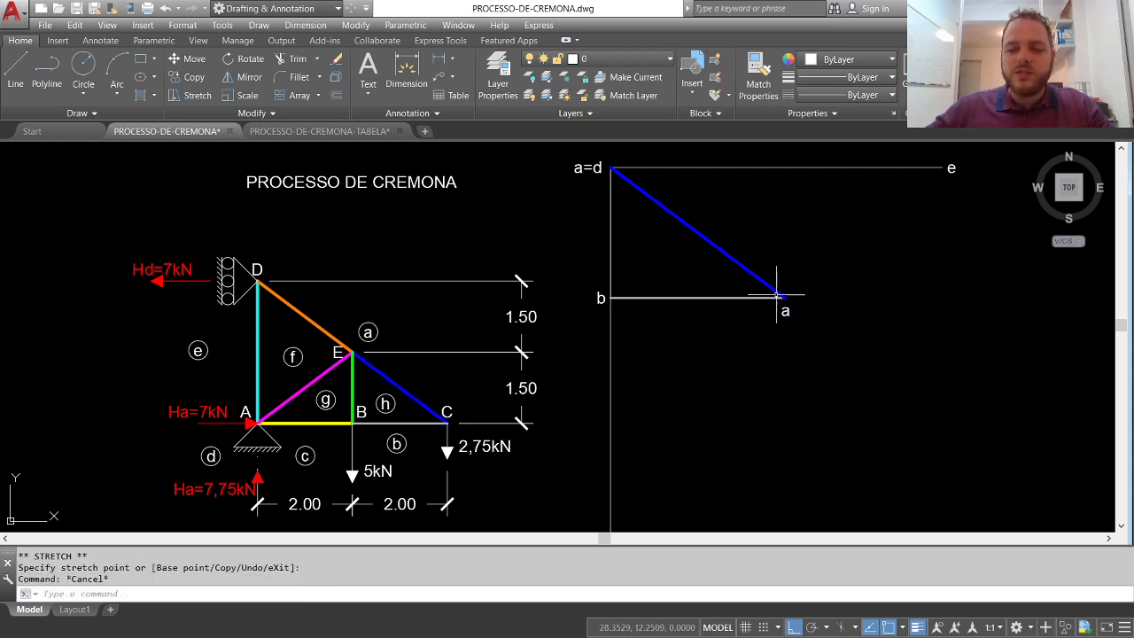
key(Escape)
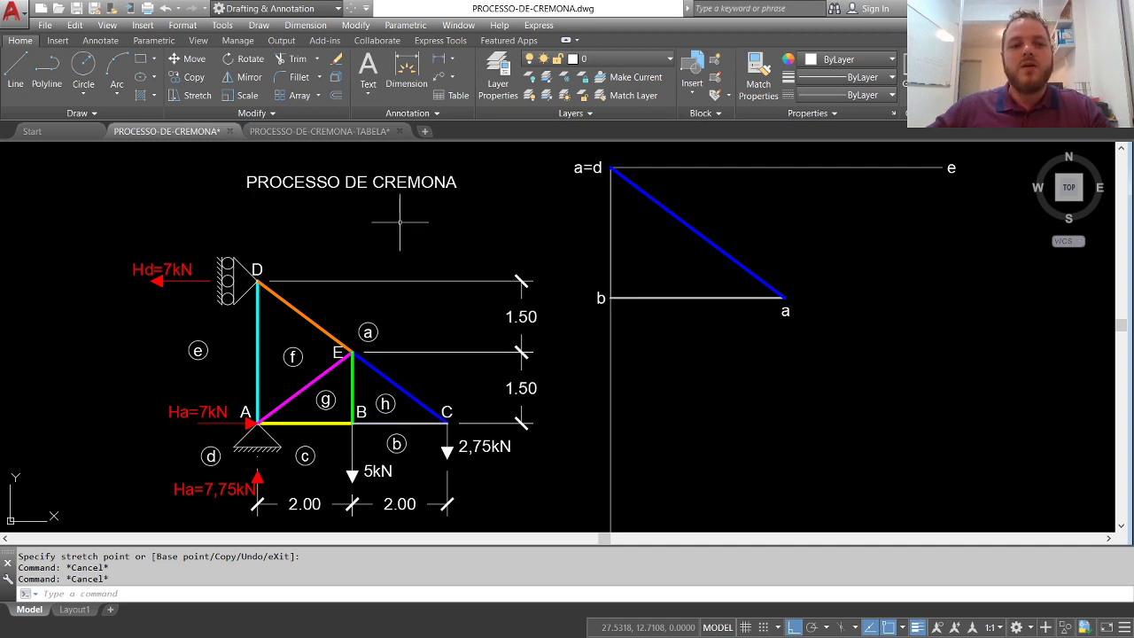
Add an aligned dimension along the blue diagonal, placed above the line
click(451, 58)
click(467, 110)
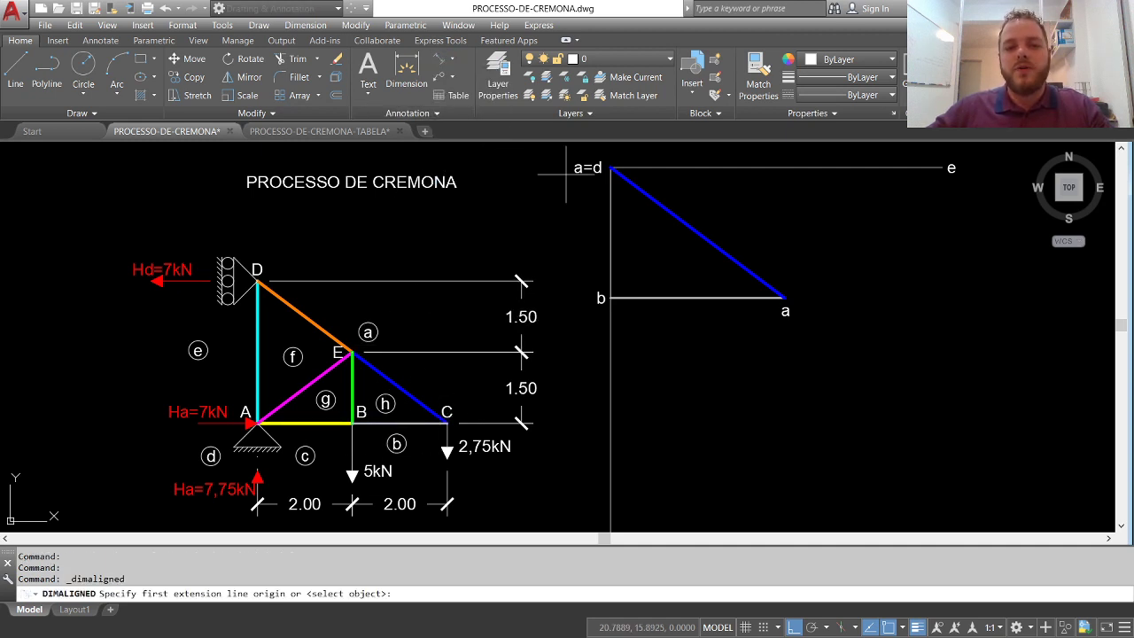
click(610, 167)
click(783, 296)
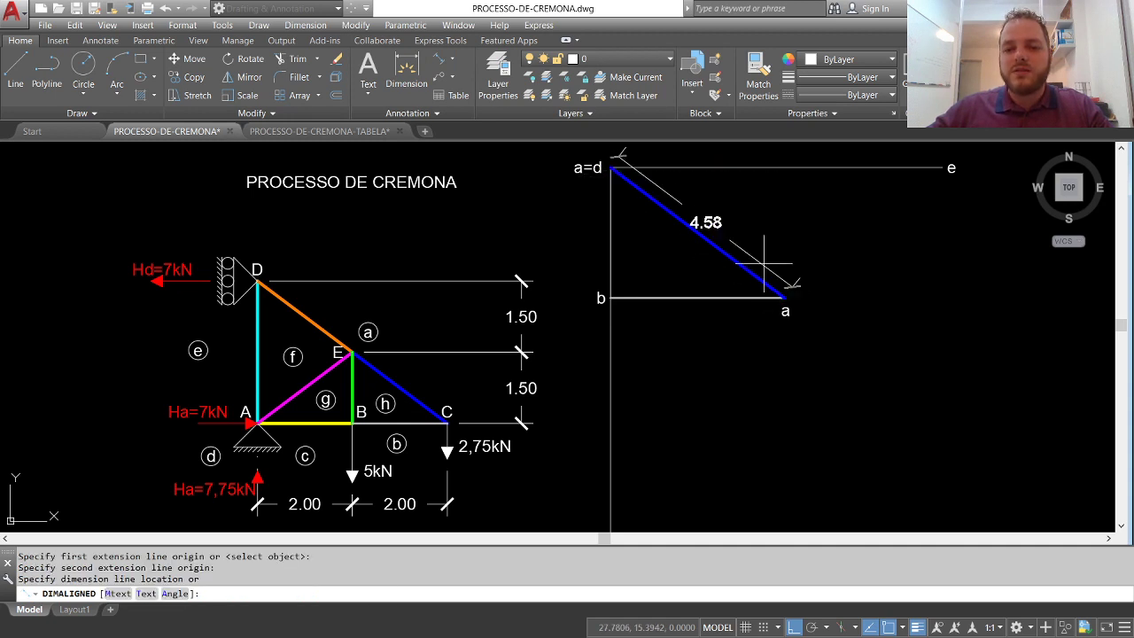
click(768, 251)
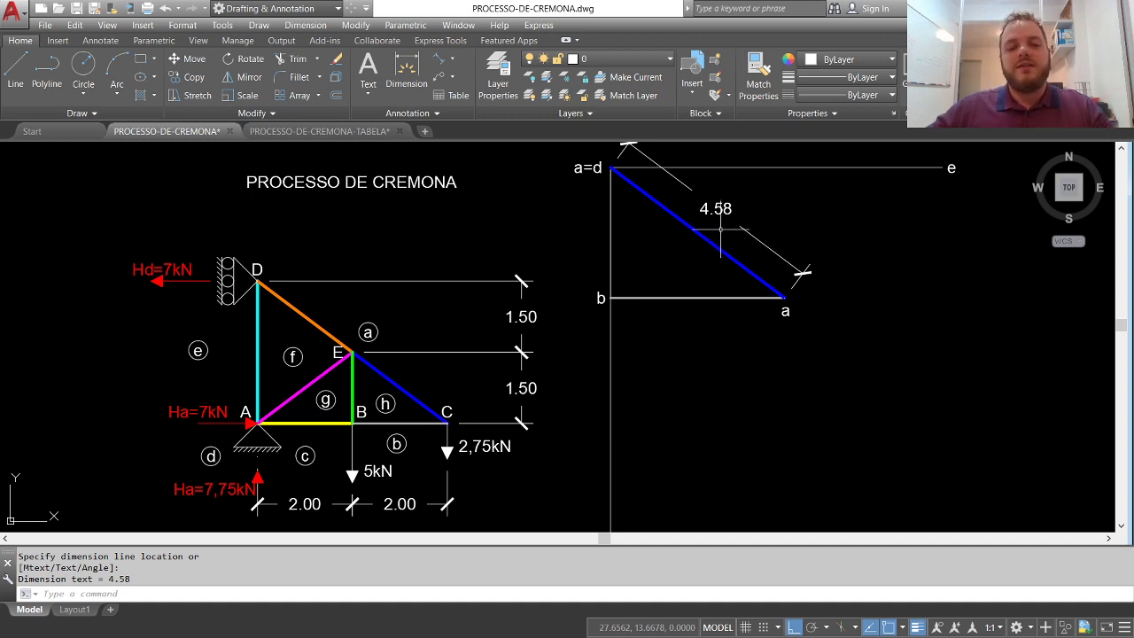
Add an aligned dimension along the horizontal line from the new corner to b, placed below it
key(Return)
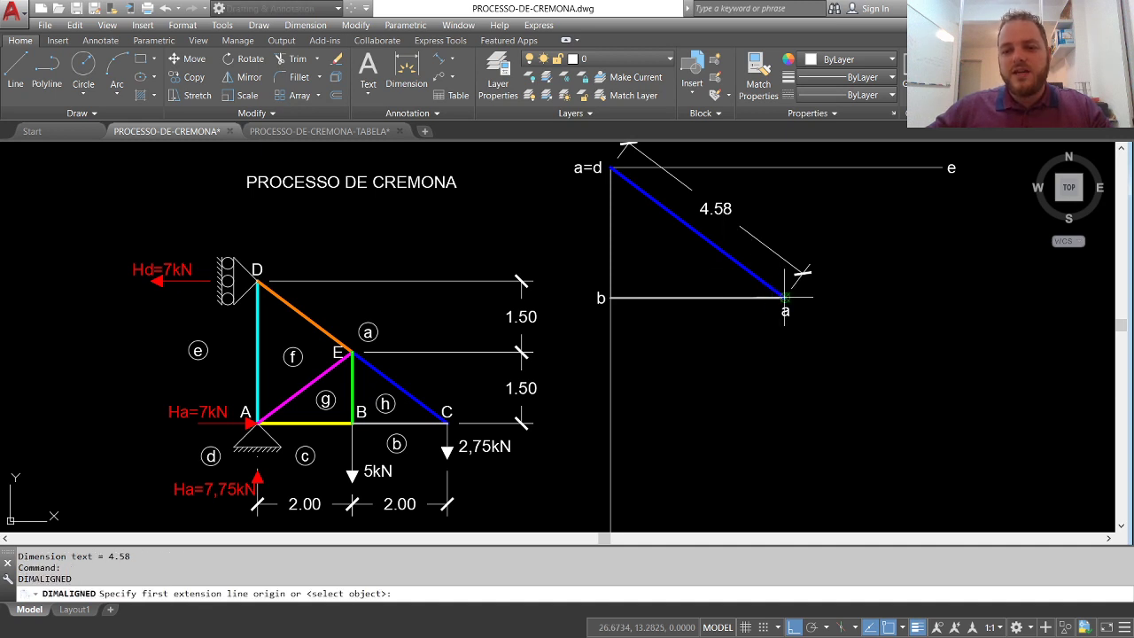
click(784, 297)
click(611, 297)
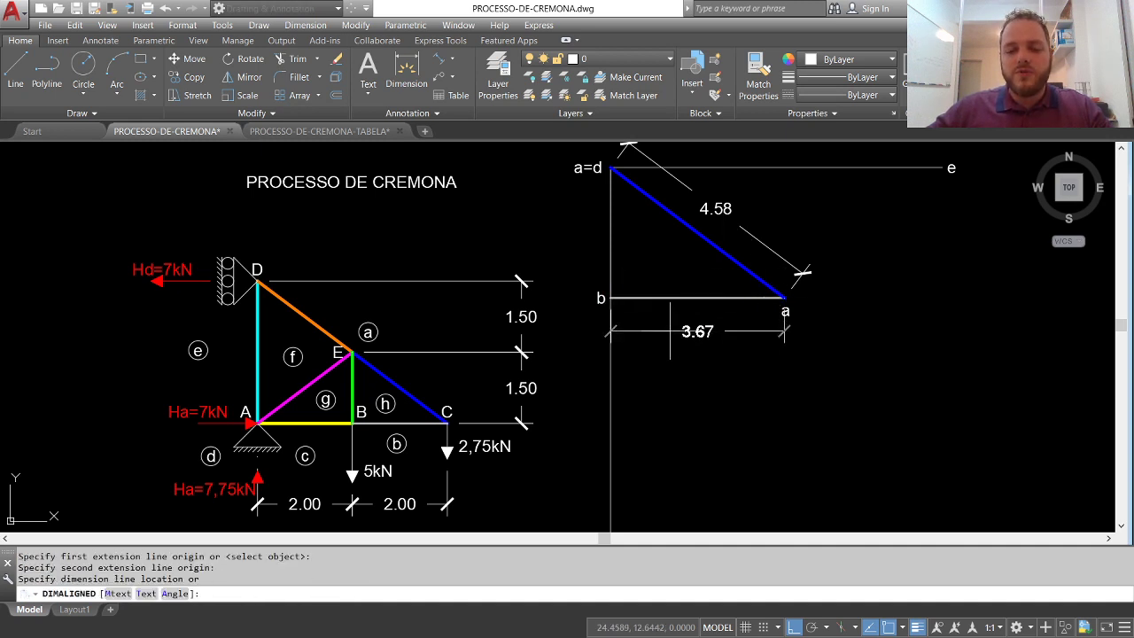
click(682, 331)
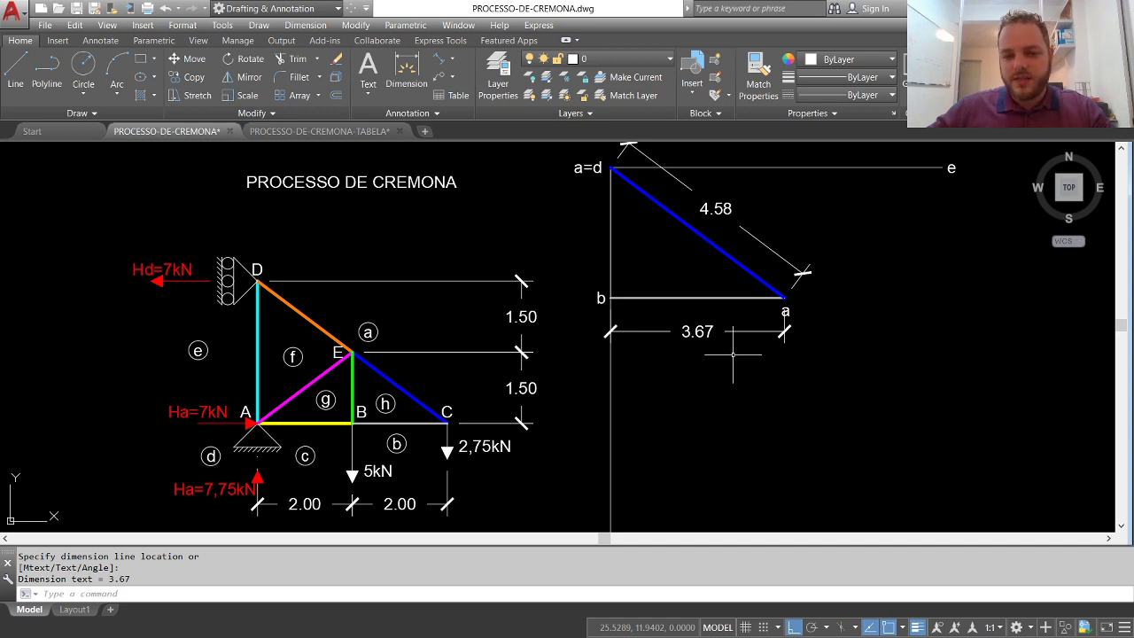
Delete the two aligned dimensions from the force diagram
key(Escape)
click(731, 347)
click(722, 337)
click(752, 225)
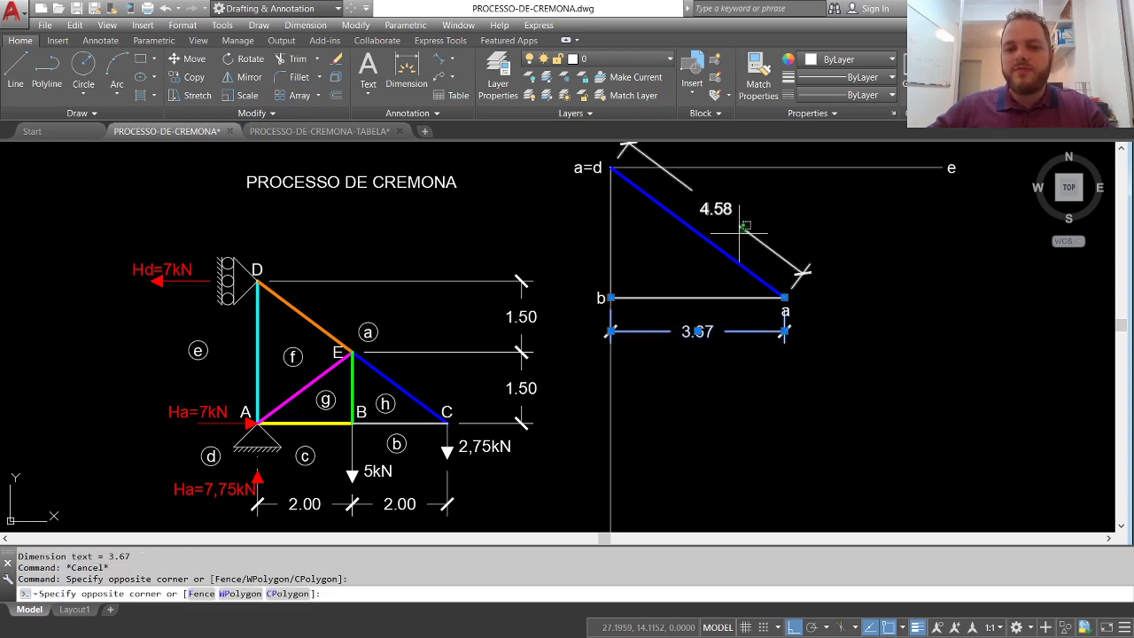
click(738, 233)
key(Delete)
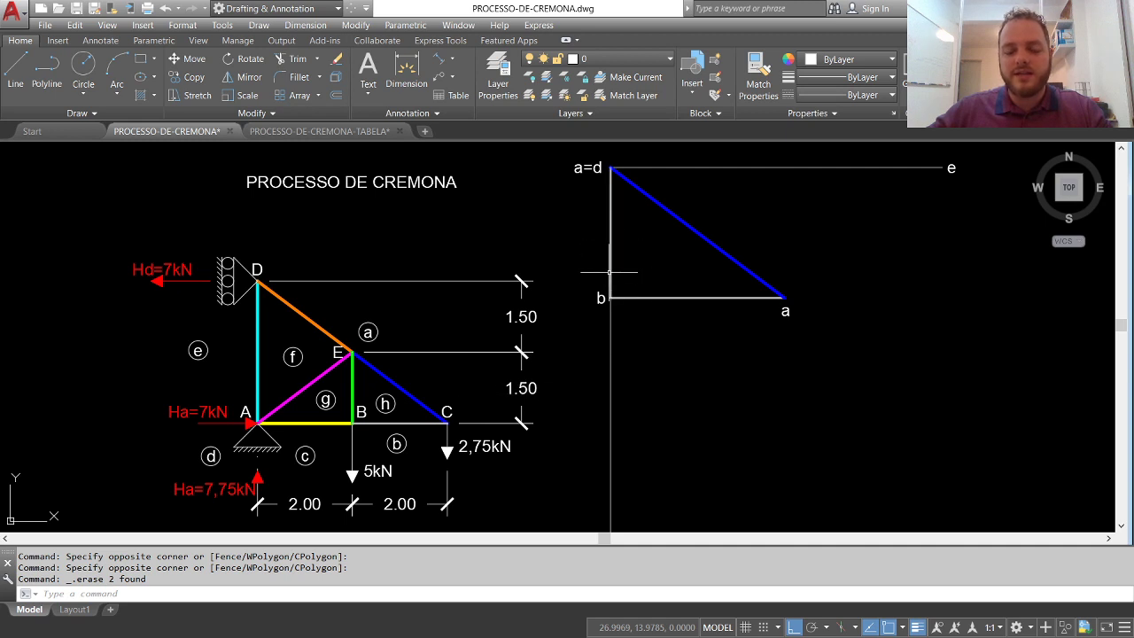
key(Return)
key(Escape)
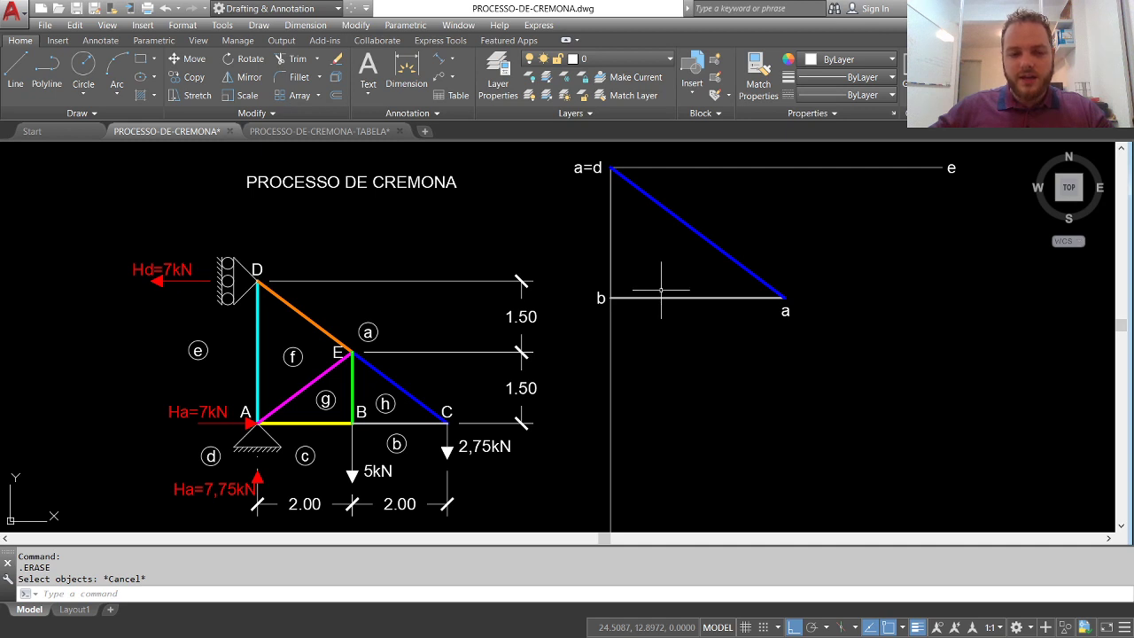
Change the letter below the corner of the blue and horizontal lines to h
double_click(785, 311)
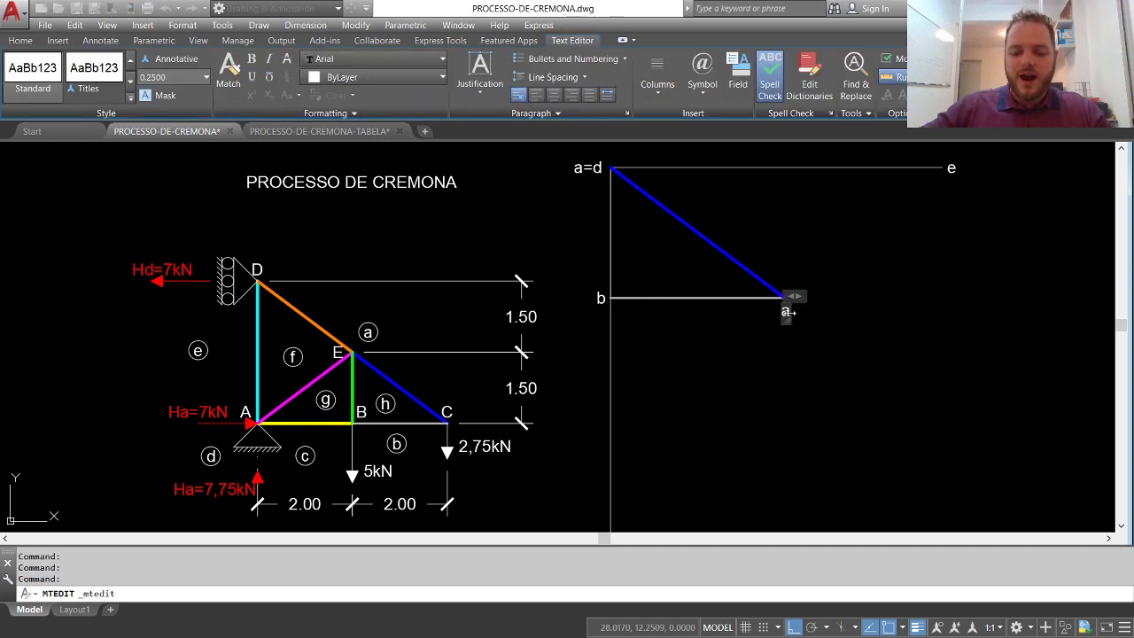
text(h)
click(726, 350)
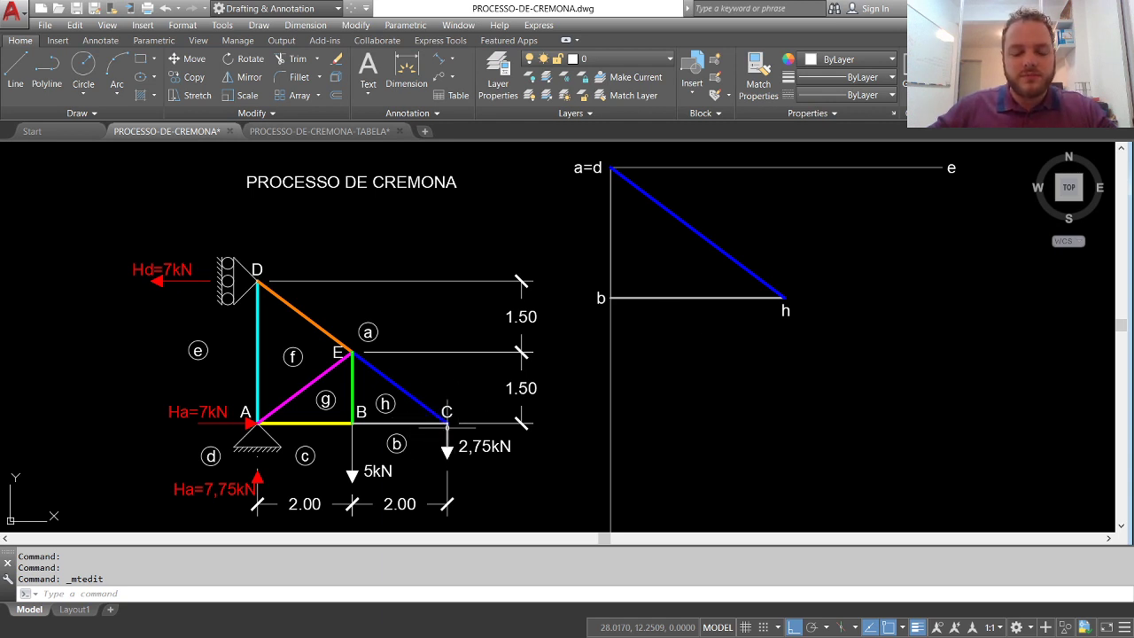
Copy the green bar EB by its midpoint onto corner h of the force diagram
middle_drag(478, 372, 481, 369)
middle_click(429, 413)
middle_click(429, 413)
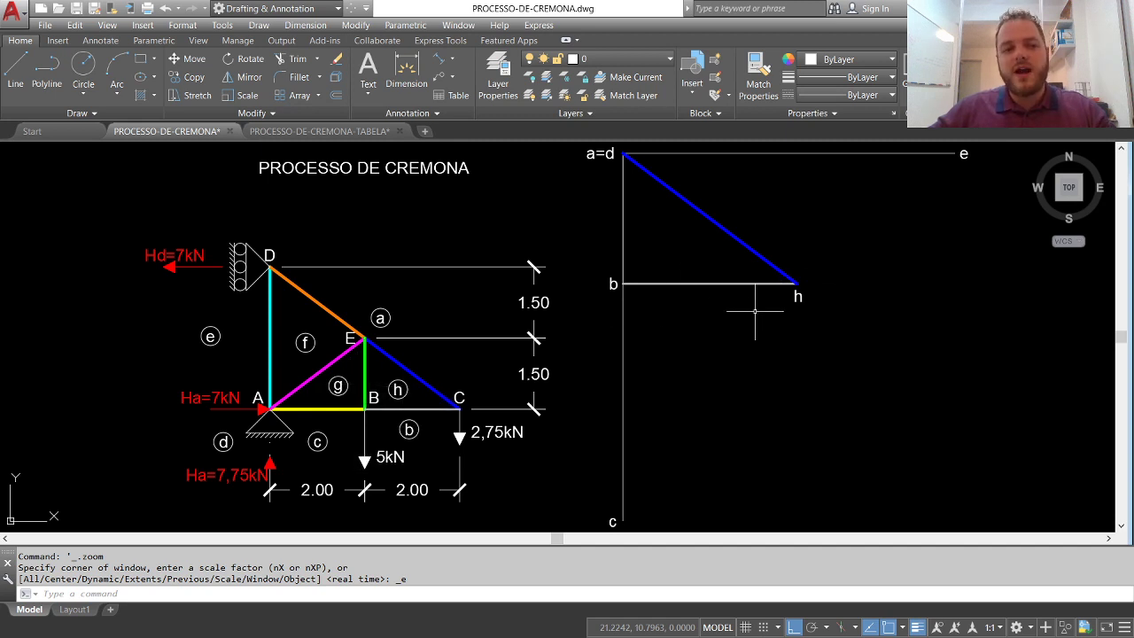
click(187, 78)
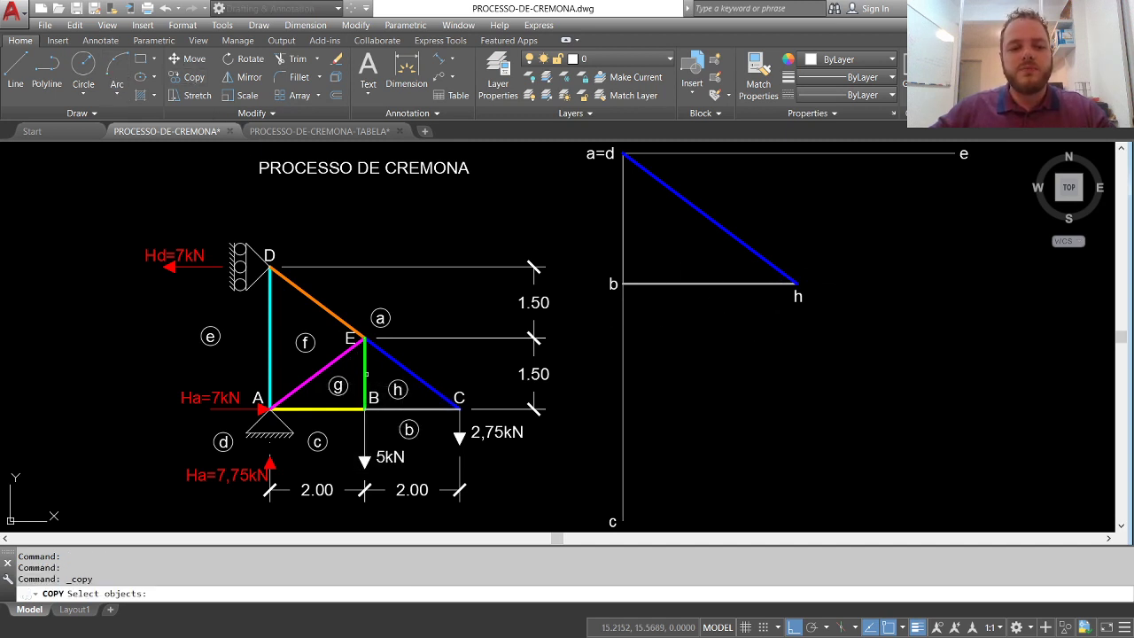
click(366, 373)
click(359, 375)
click(359, 375)
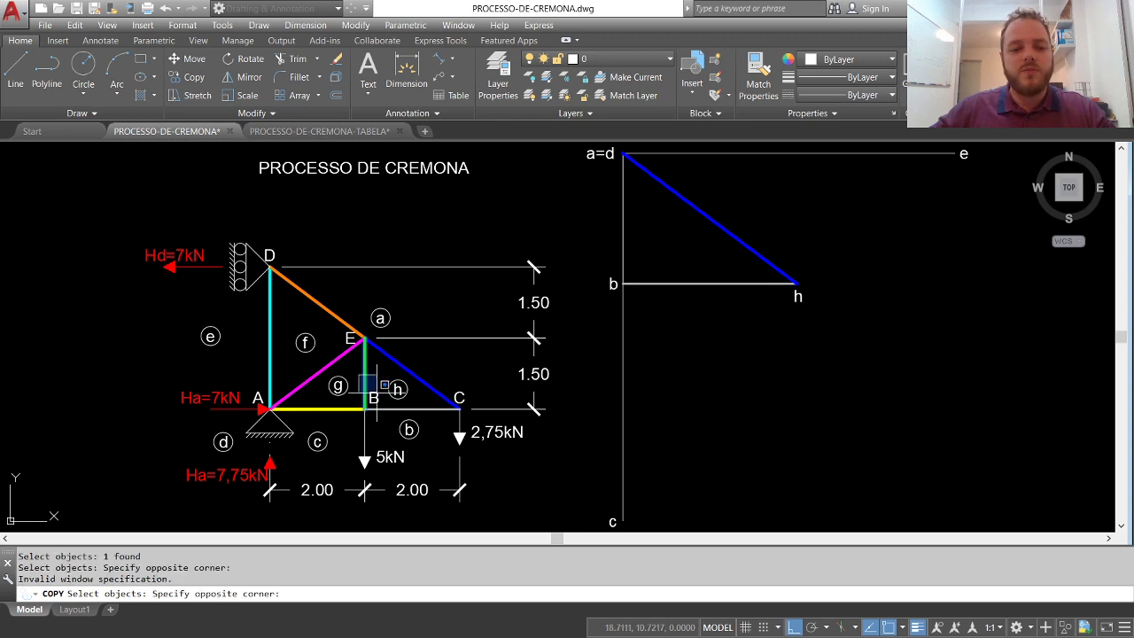
key(Return)
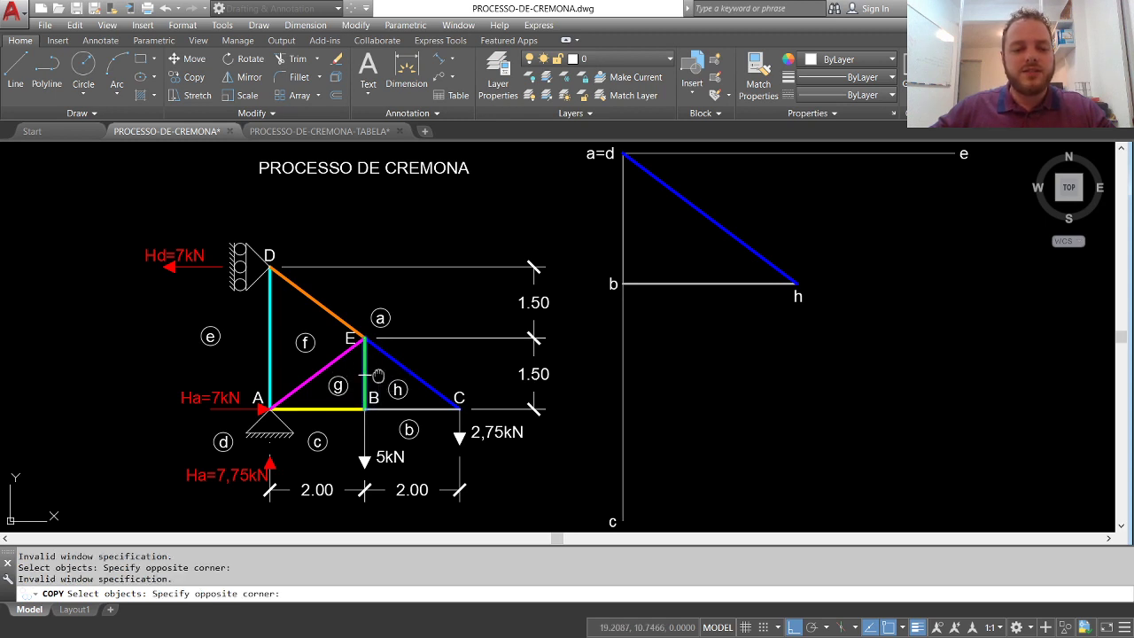
key(Escape)
key(Return)
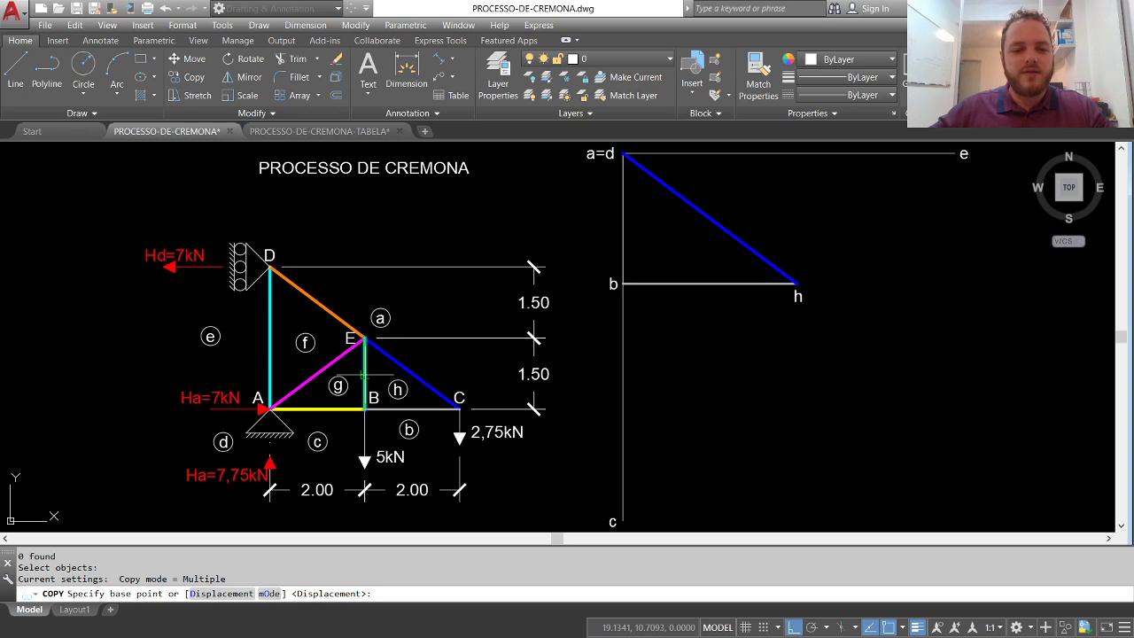
click(364, 374)
click(797, 283)
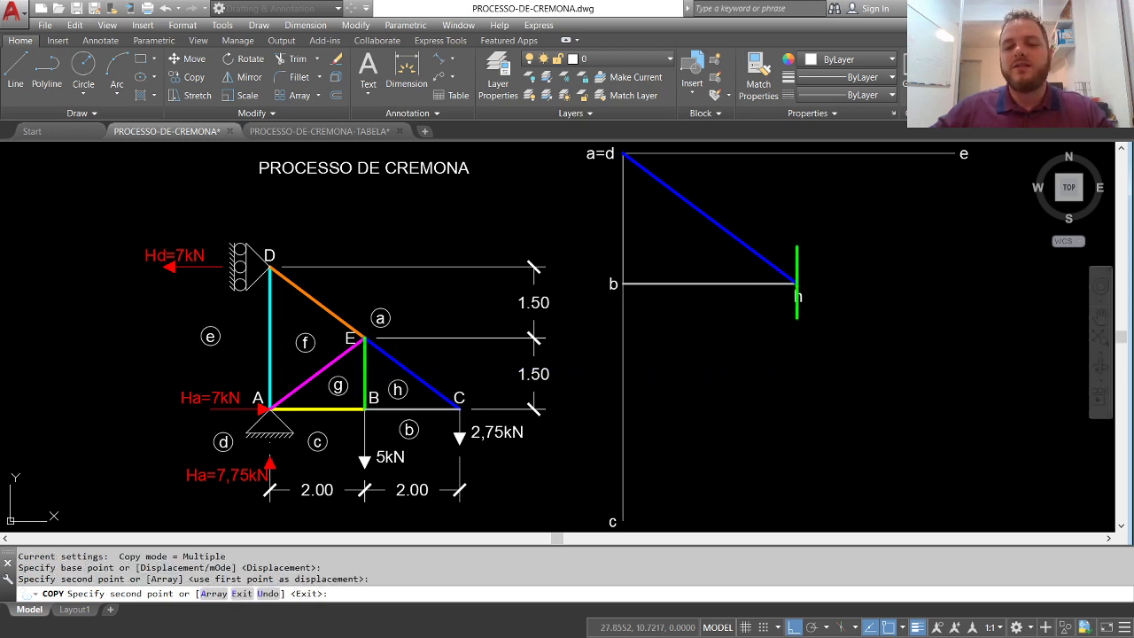
key(Escape)
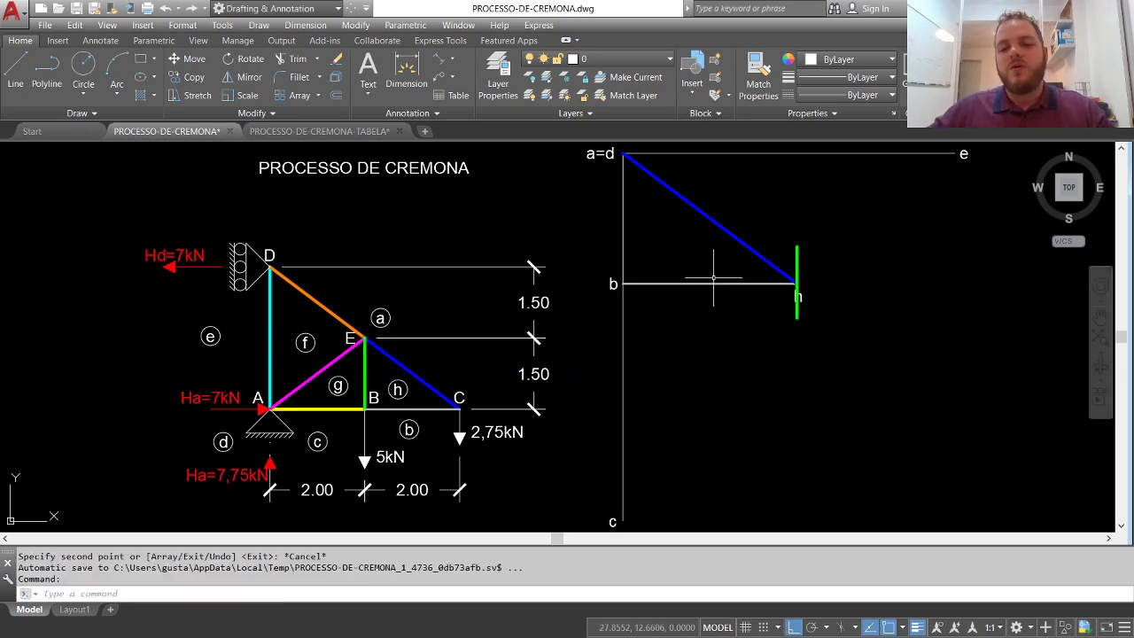
Move the letter h just to the left of the green line, clear of it
click(188, 58)
click(728, 250)
click(889, 363)
key(Return)
click(790, 346)
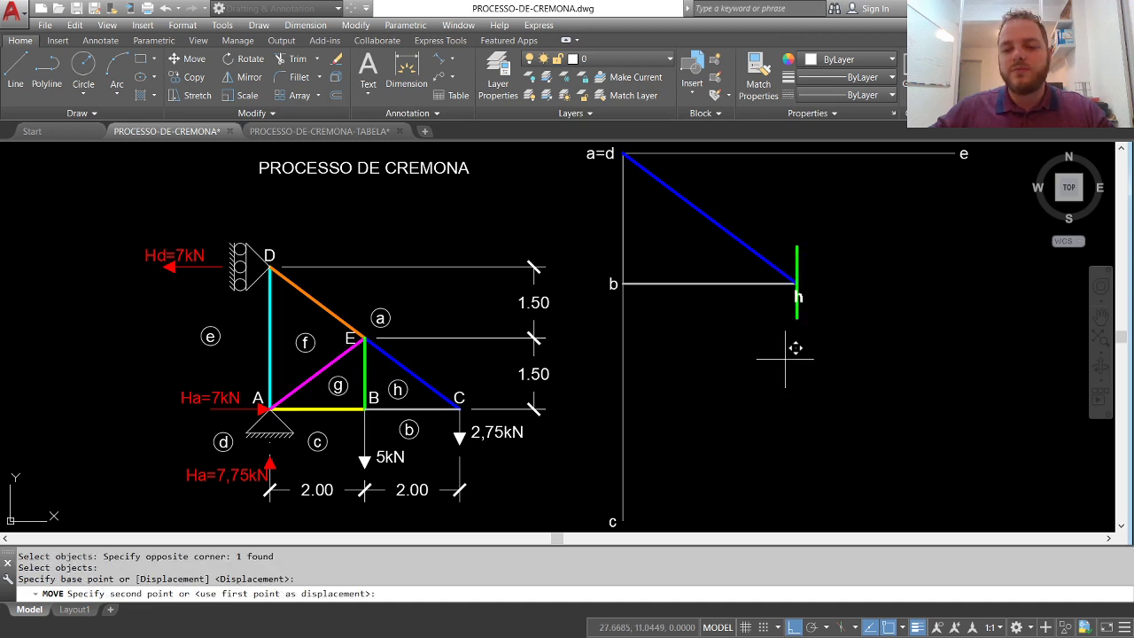
click(777, 352)
key(Return)
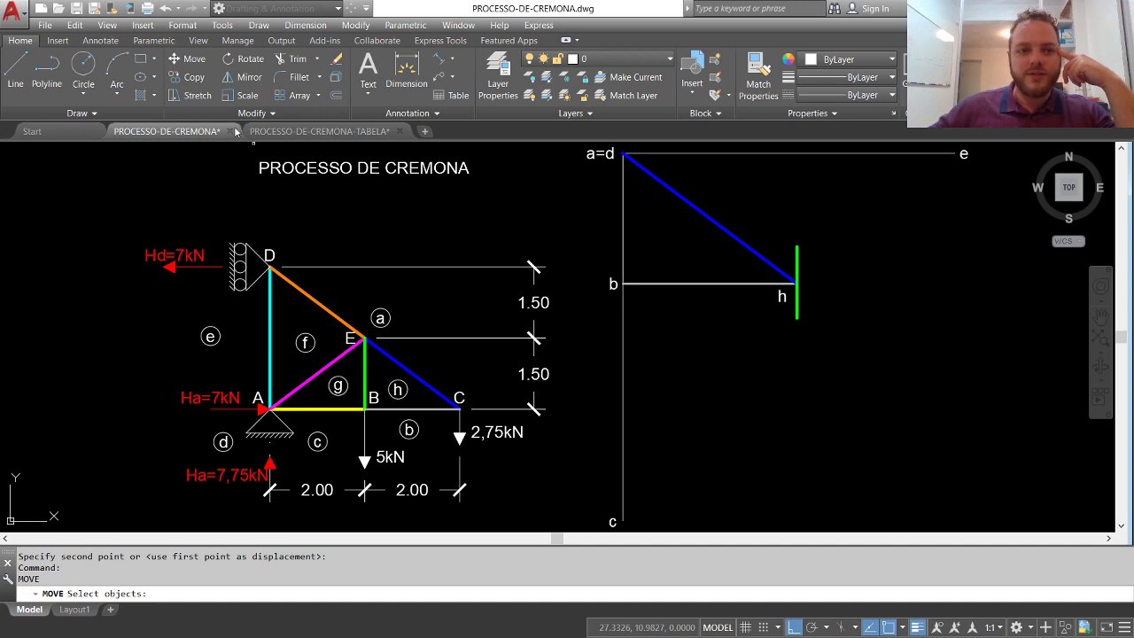
Copy the yellow bar AB by its midpoint onto point c of the load line
click(188, 77)
click(330, 409)
key(Return)
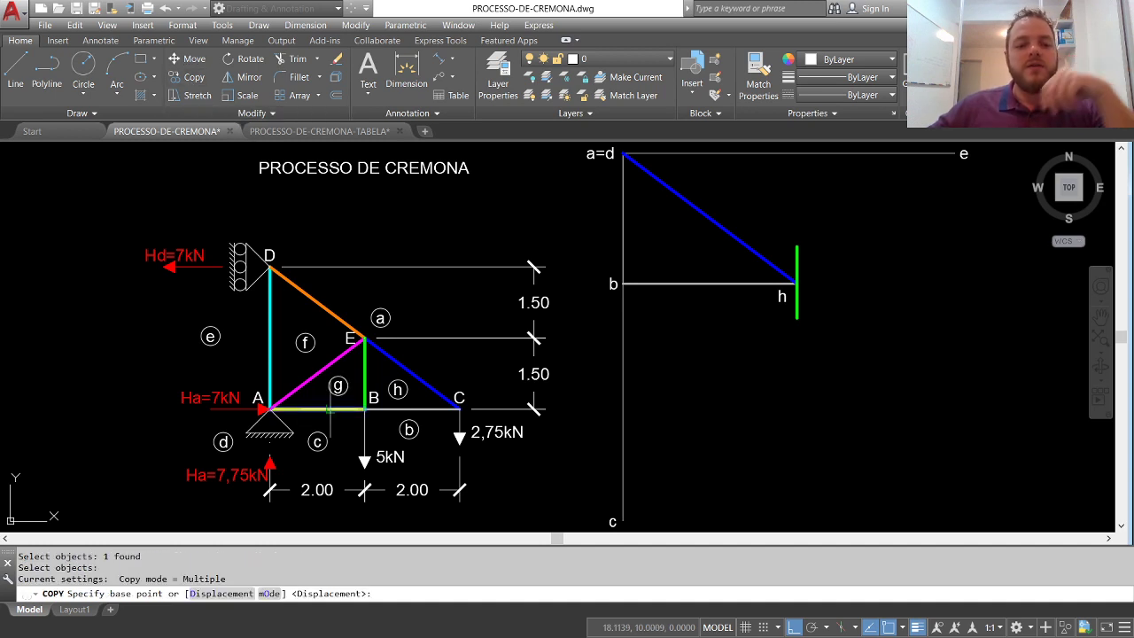
click(318, 408)
click(626, 498)
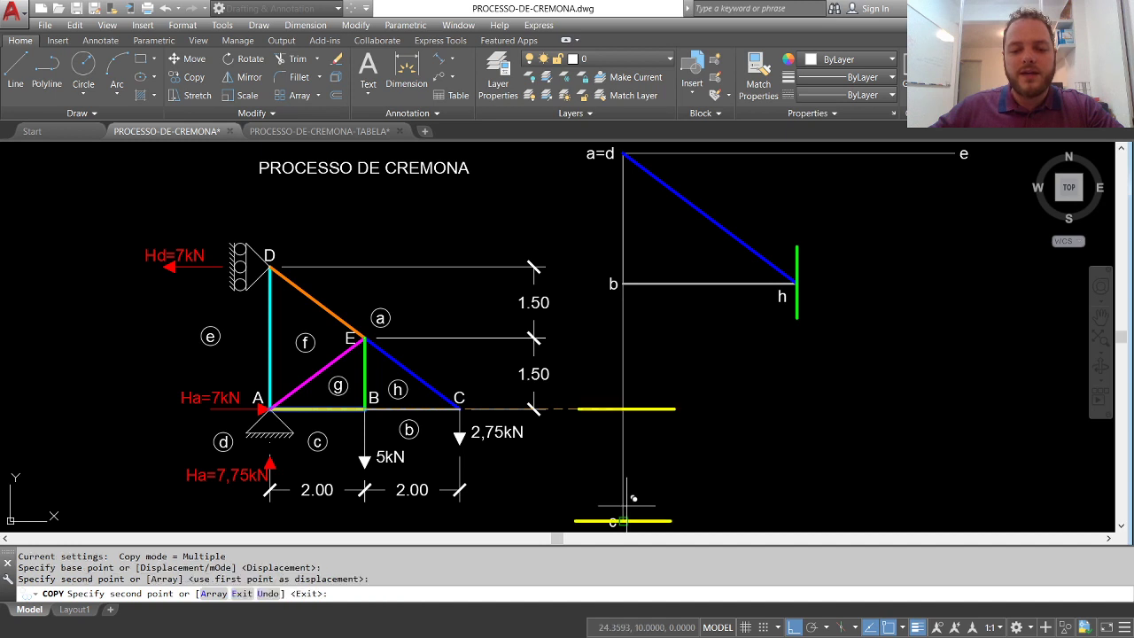
key(Return)
Extend the yellow and green lines to a sharp corner with a zero-radius fillet
click(299, 77)
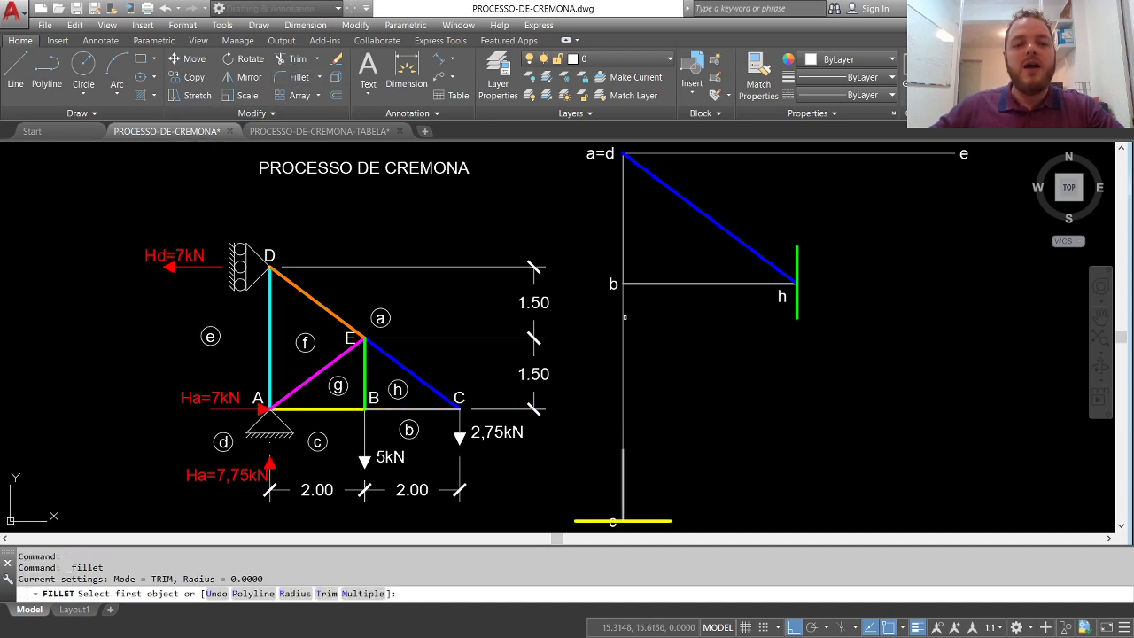
click(665, 522)
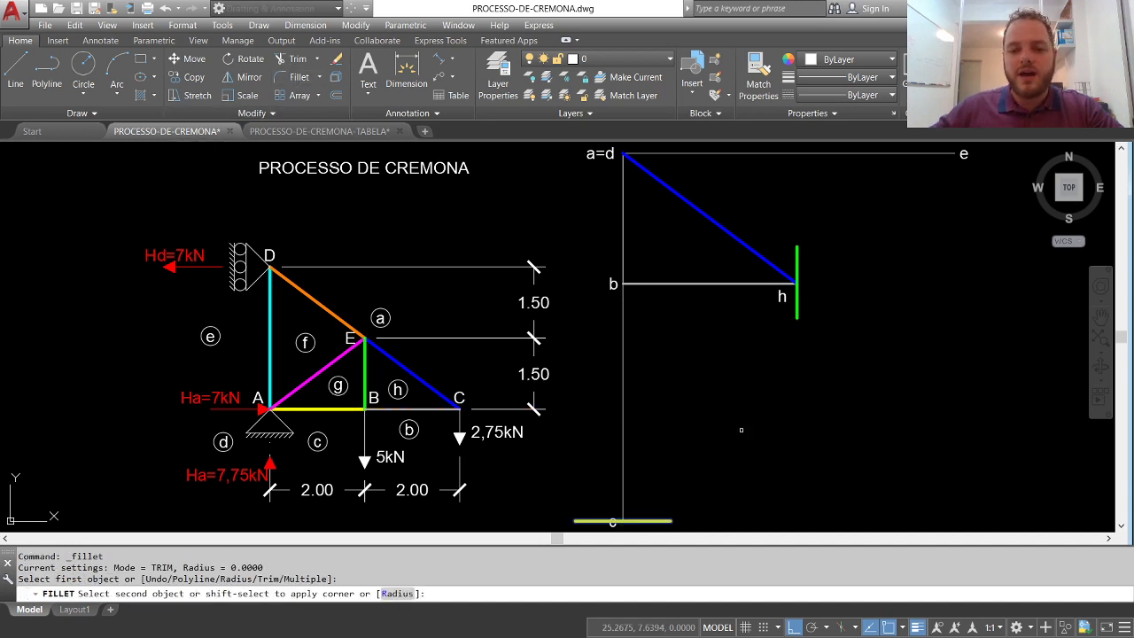
click(797, 311)
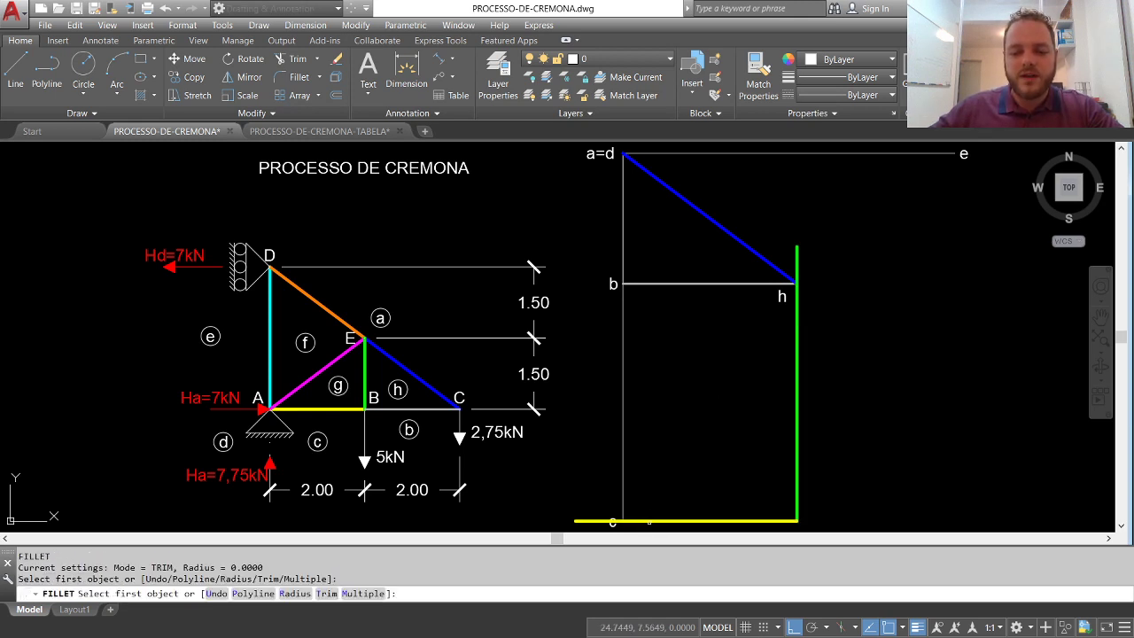
Trim the yellow line's overhang at c and the green line's overhang at h with zero-radius fillets
click(649, 521)
click(624, 483)
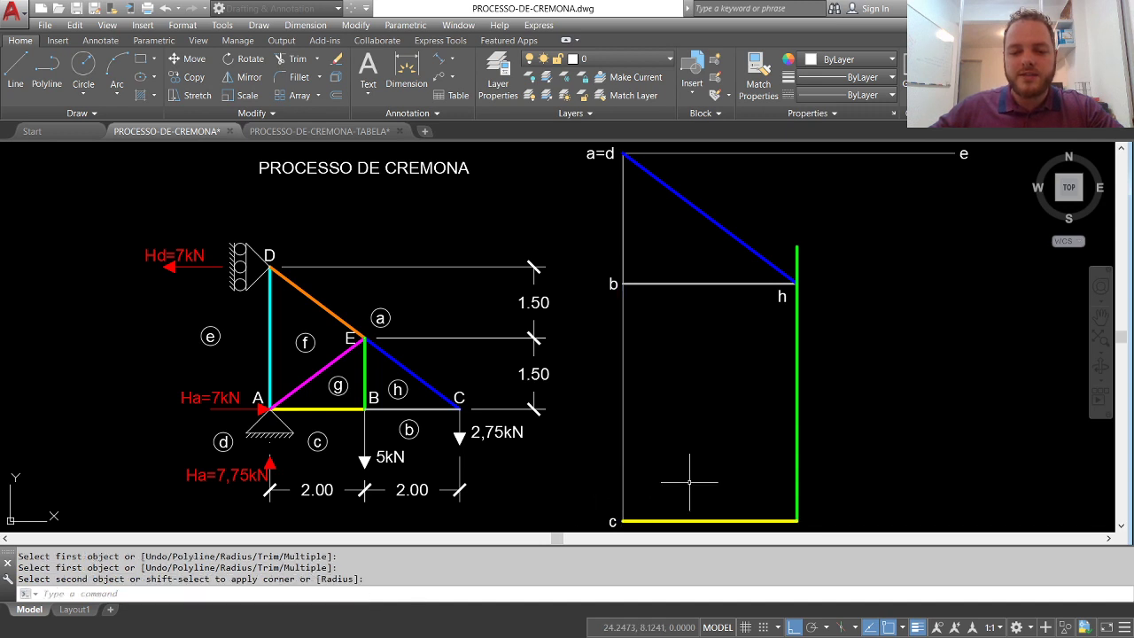
key(Return)
click(797, 388)
click(768, 284)
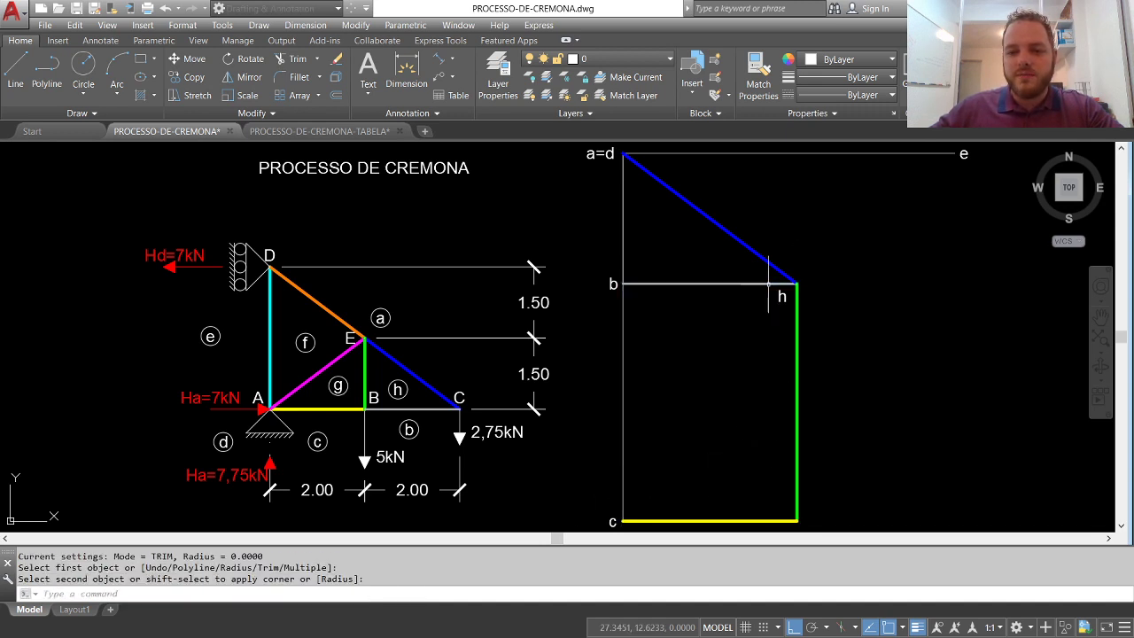
key(Escape)
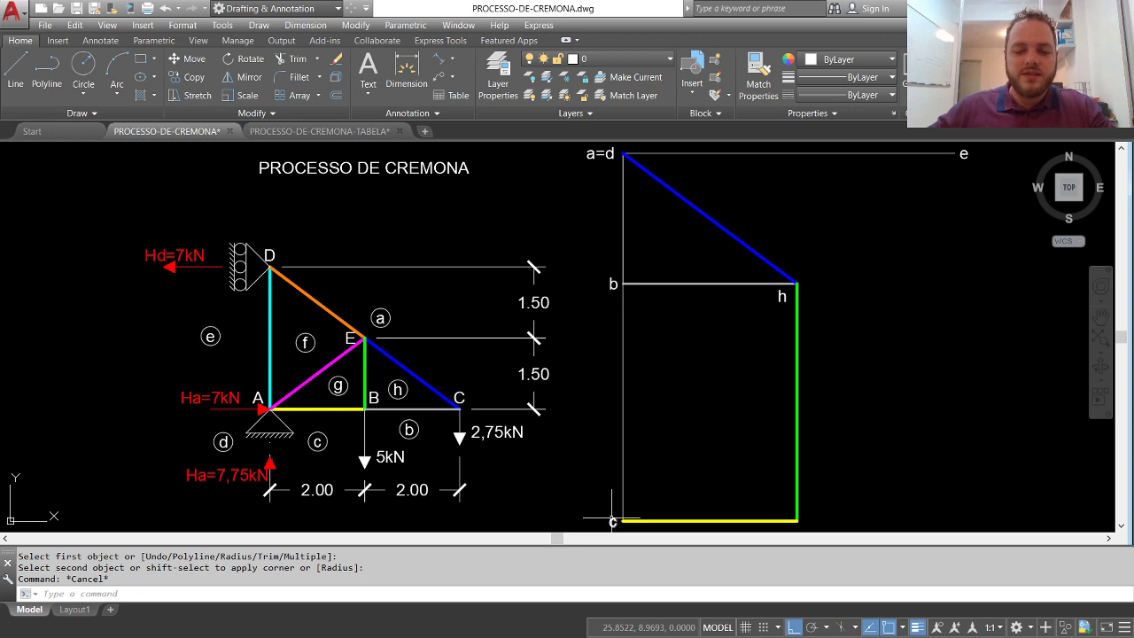
Mirror the letter h about the green line's horizontal mid-axis to the yellow-green corner, keeping the original
middle_drag(692, 473, 689, 454)
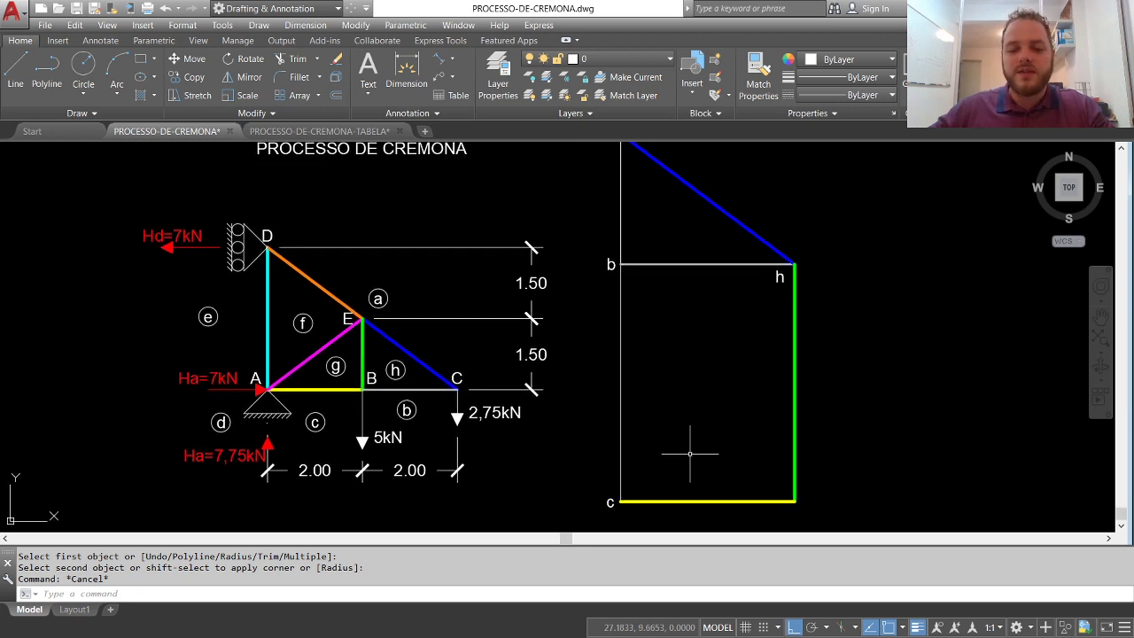
click(244, 77)
click(780, 277)
key(Return)
click(796, 382)
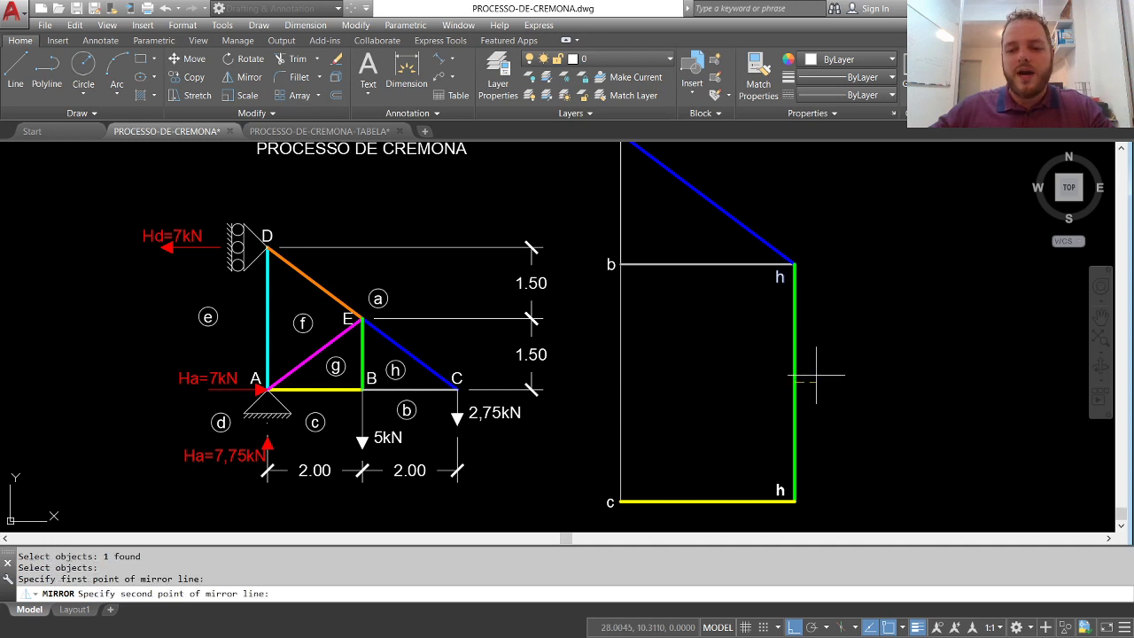
click(820, 377)
key(Return)
Change the mirrored letter at the yellow-green corner to g
double_click(780, 489)
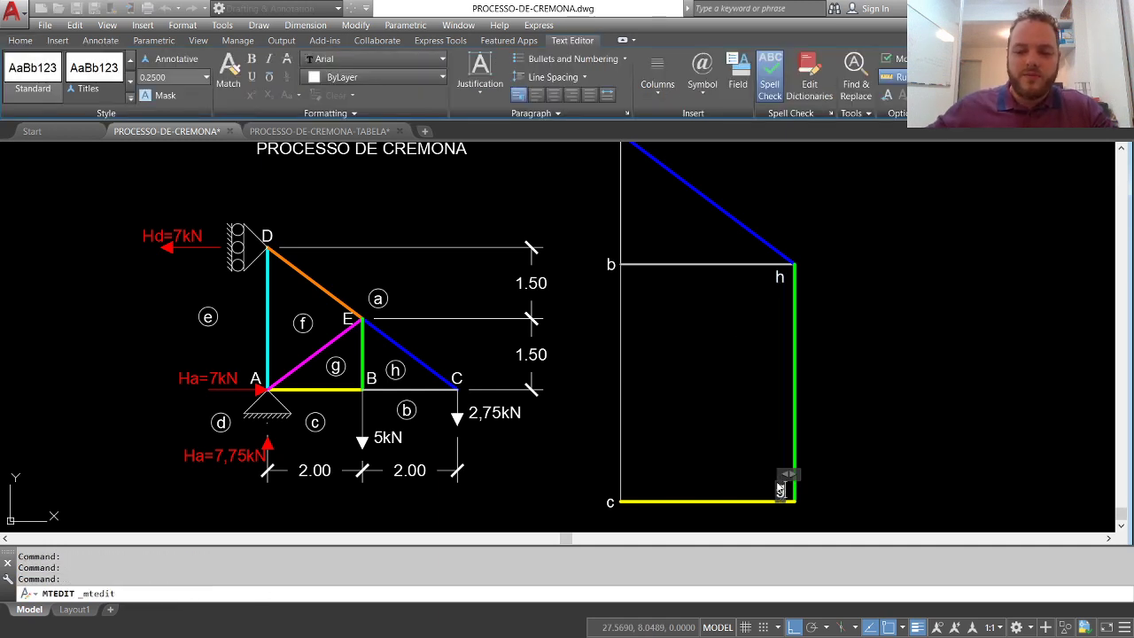
text(g)
key(ctrl+Return)
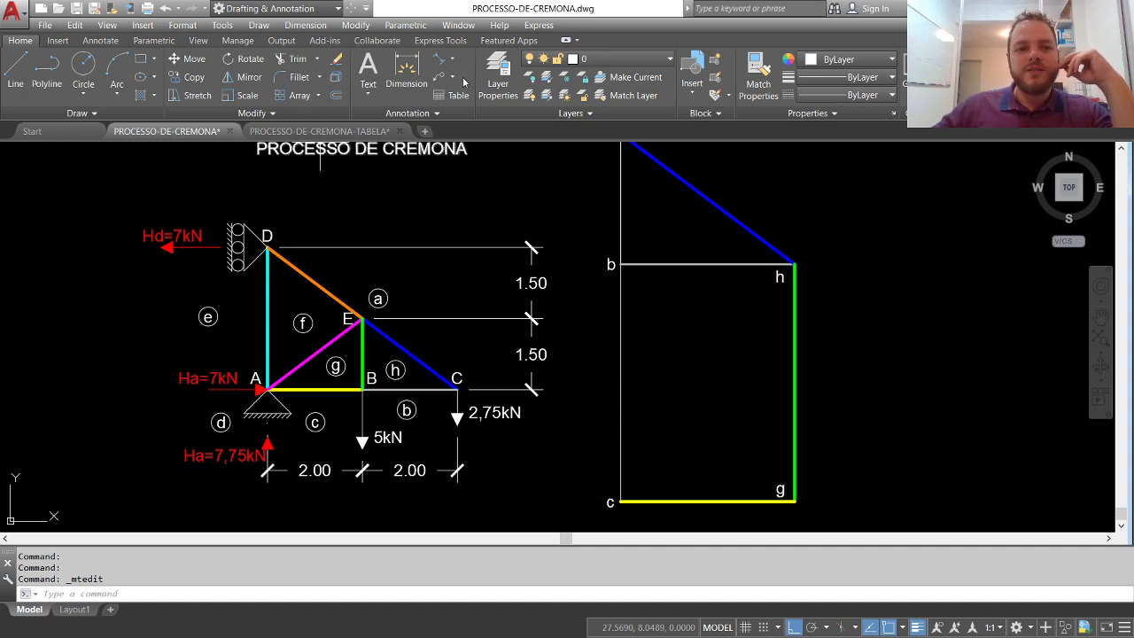
Add an aligned dimension along the green line from g to h, placed to its right
click(437, 58)
click(794, 501)
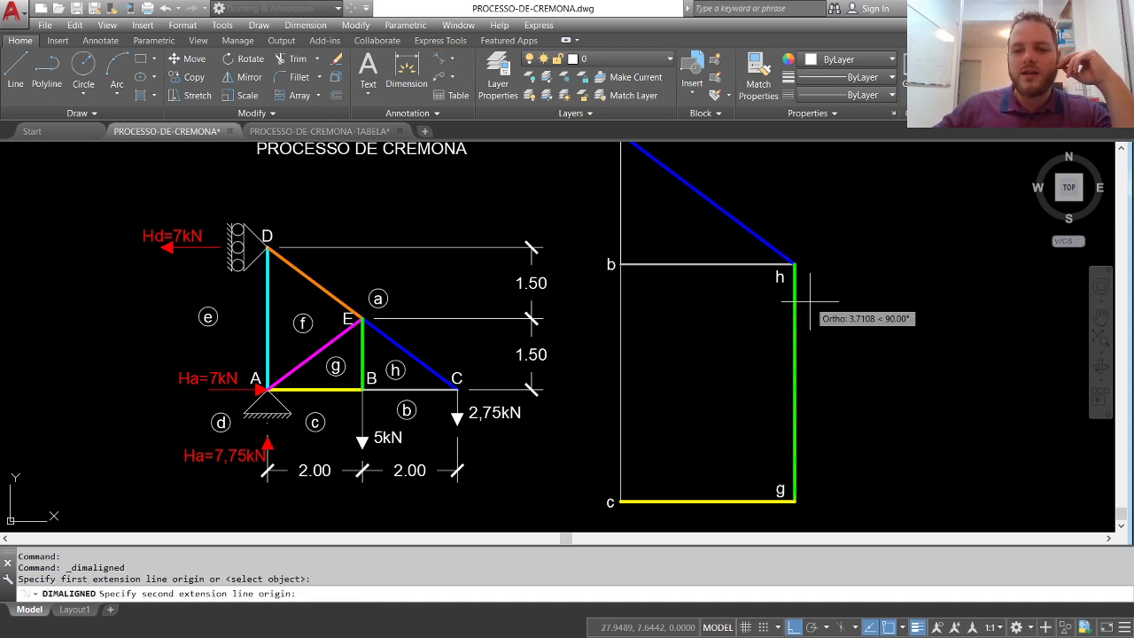
click(795, 264)
click(841, 381)
Try to add an aligned dimension along the yellow line from g to c, placed below it
key(Return)
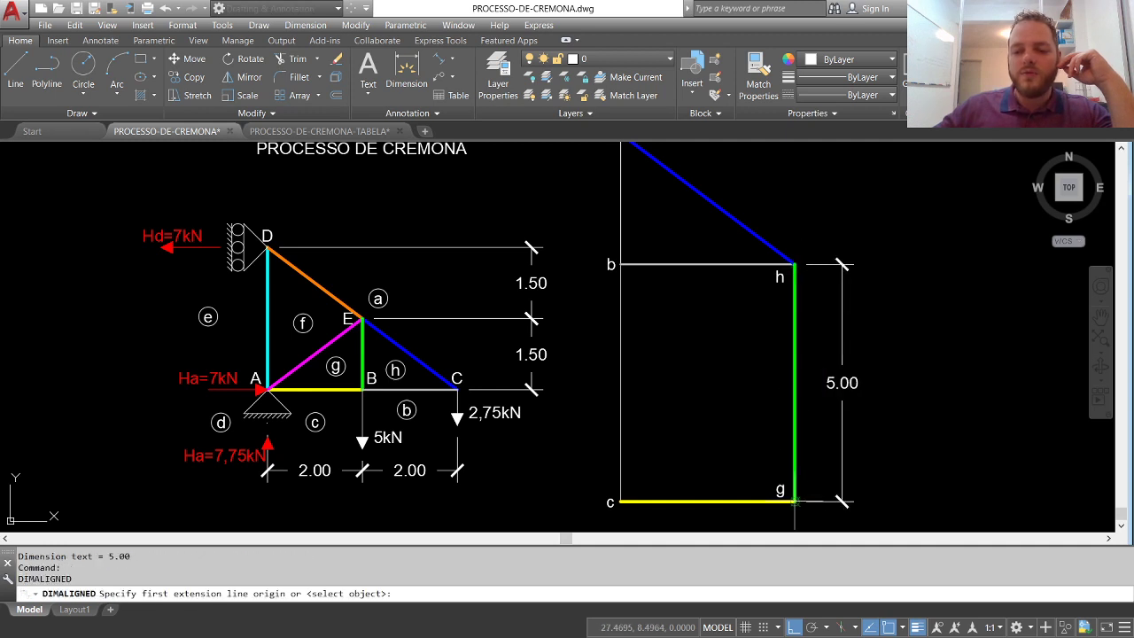
click(795, 501)
middle_drag(794, 503, 780, 416)
click(623, 410)
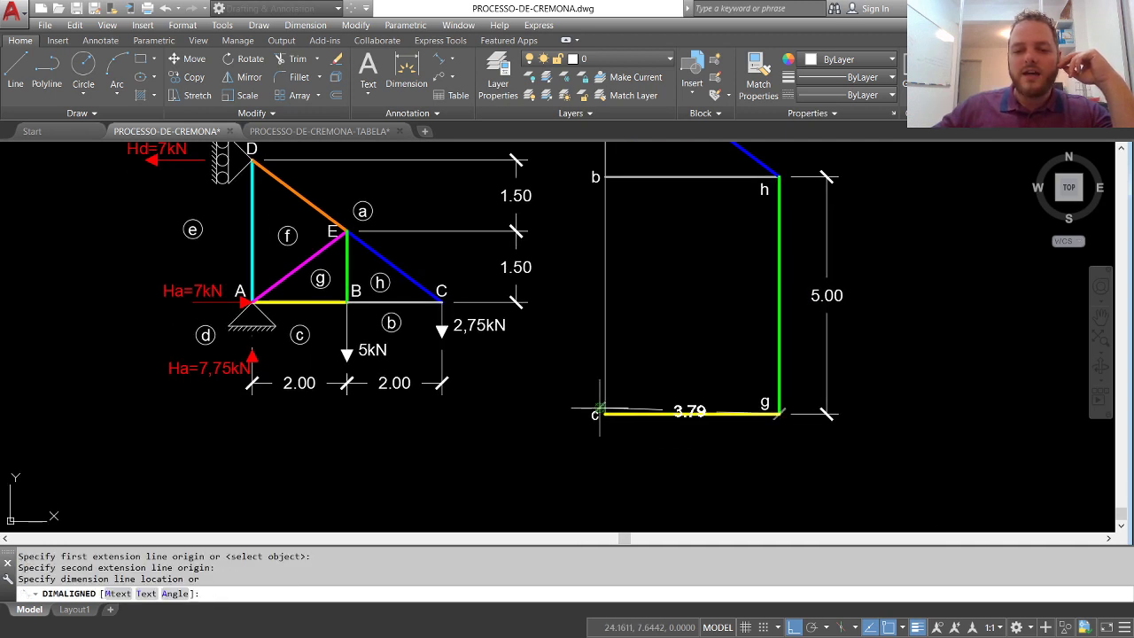
click(625, 467)
Delete the slanted aligned dimension below the yellow line
key(Return)
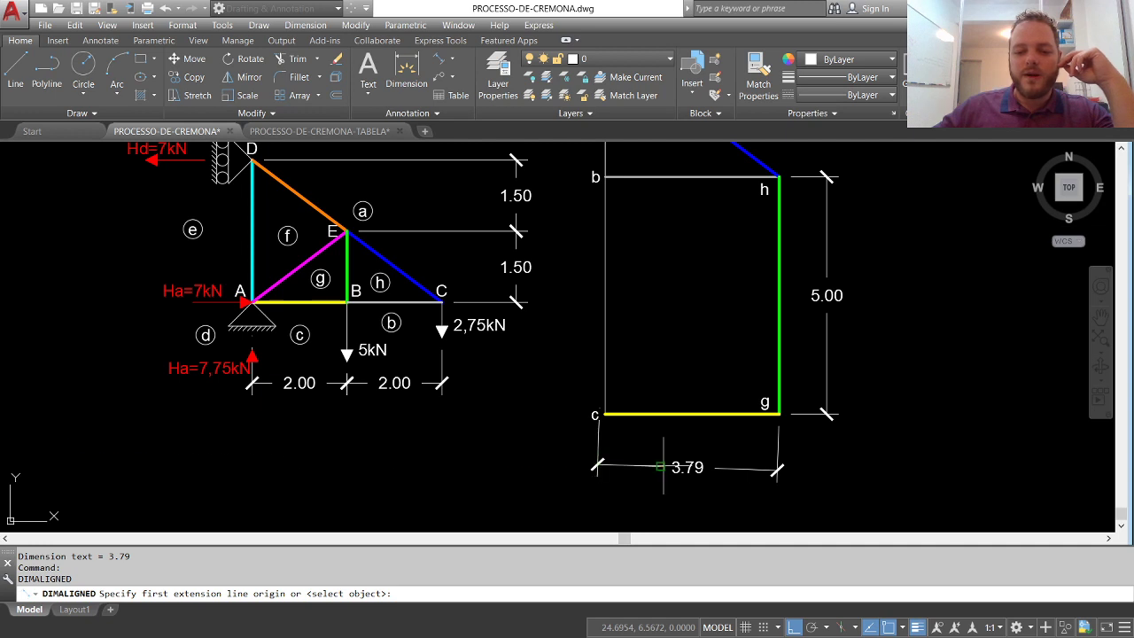
click(655, 468)
key(Escape)
click(640, 472)
key(Delete)
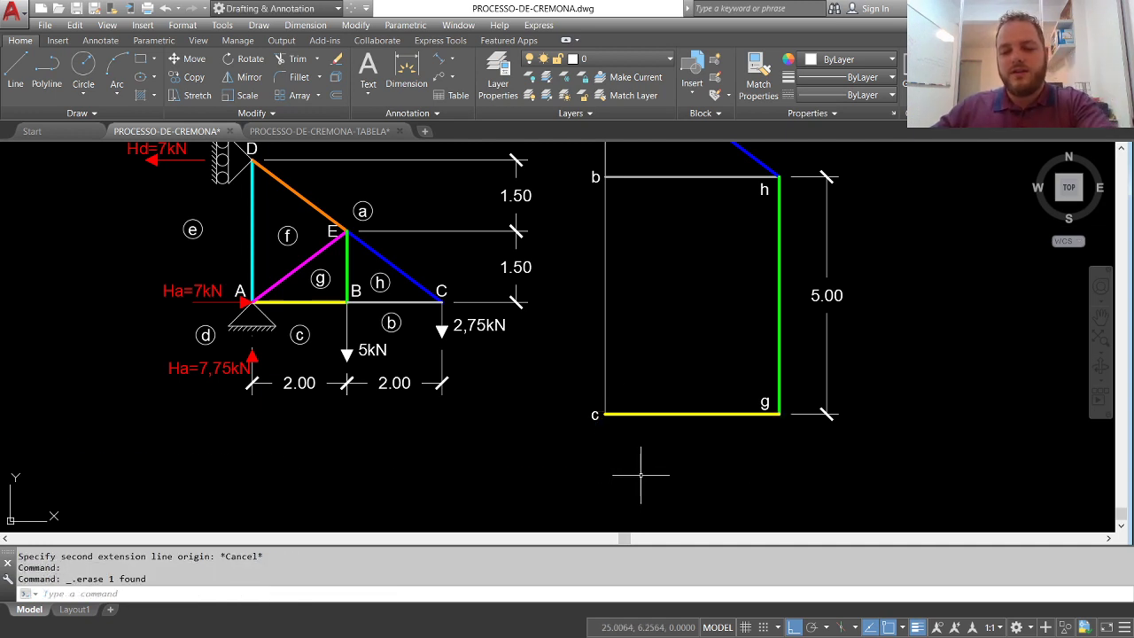
Add a linear dimension along the yellow line from g to c, placed below it
click(451, 64)
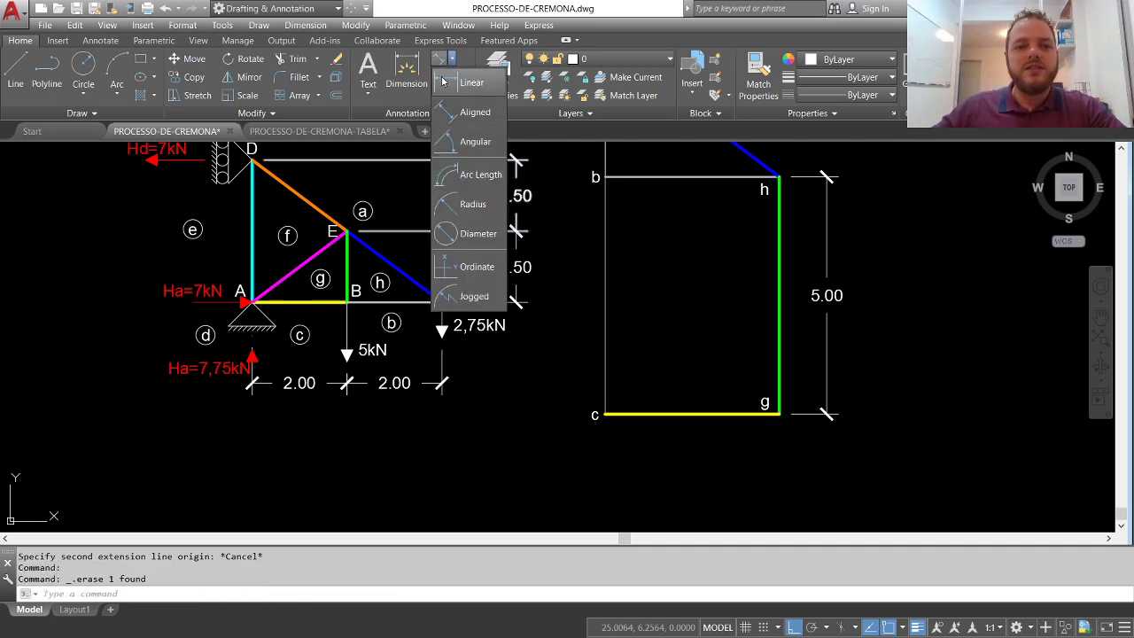
click(534, 84)
click(779, 413)
click(605, 414)
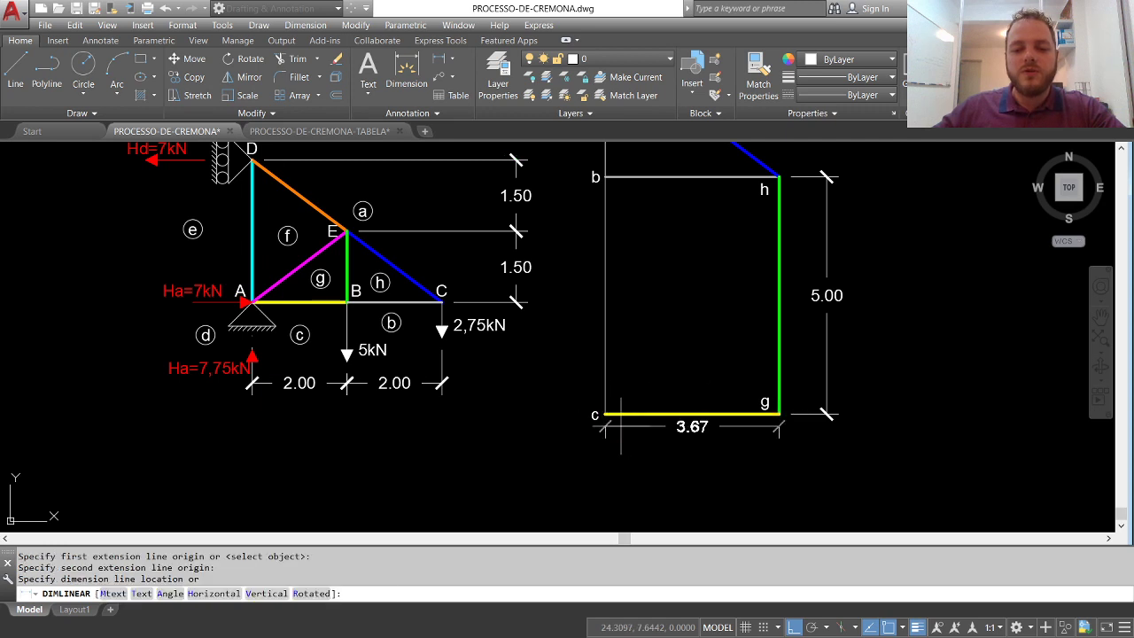
click(646, 455)
Delete the yellow line's linear dimension and the green line's aligned dimension
middle_drag(699, 402, 690, 424)
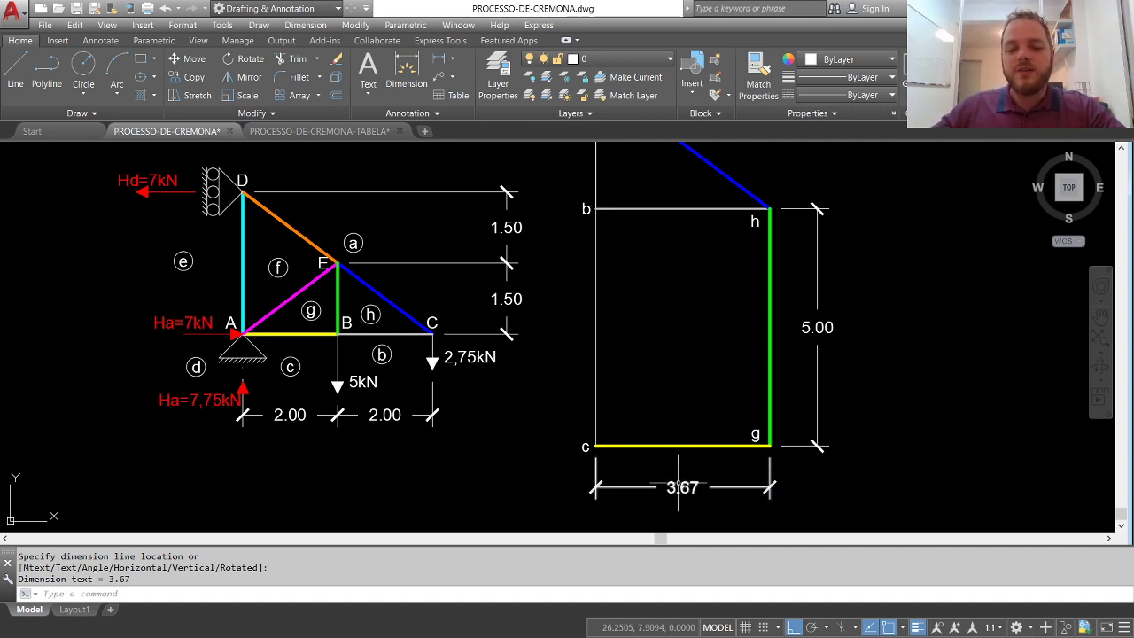
click(713, 487)
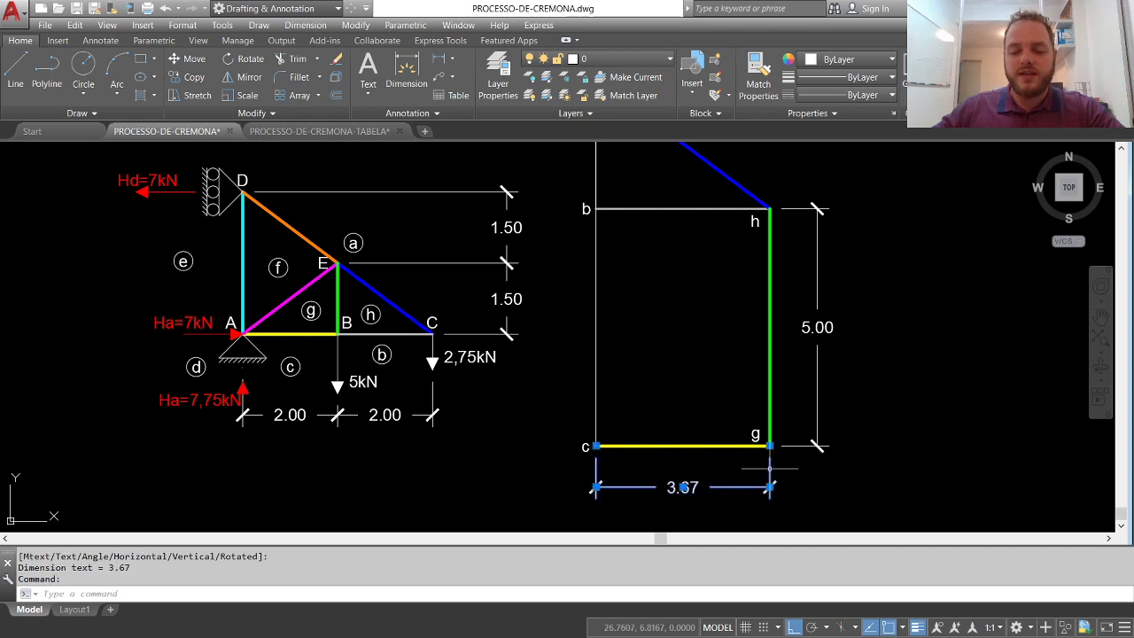
click(818, 443)
key(Delete)
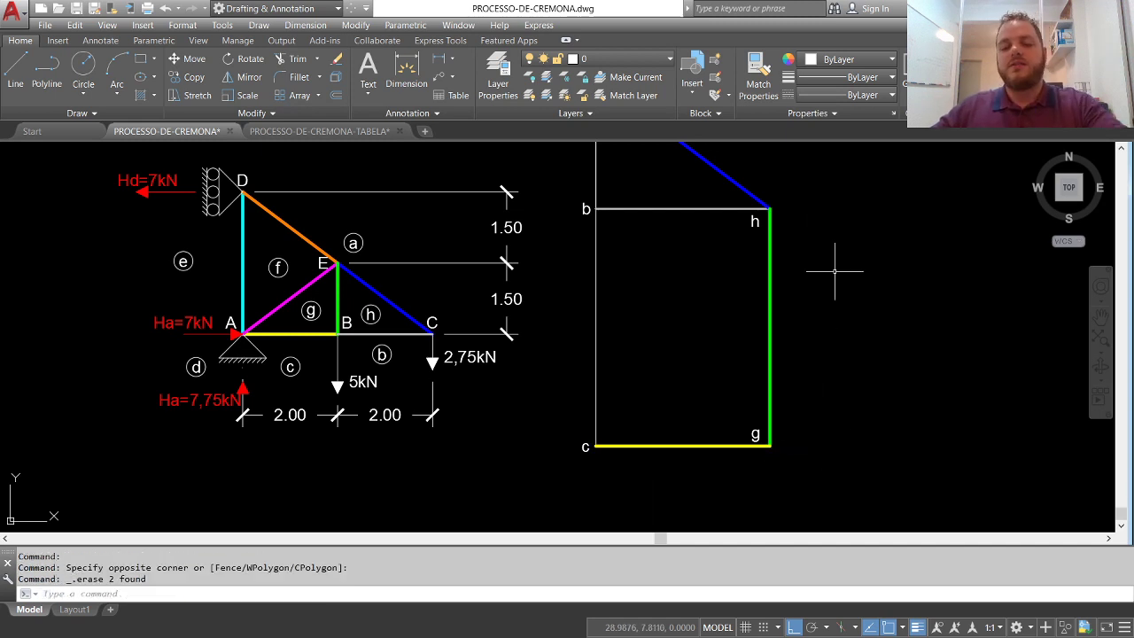
Copy the magenta bar AE from its midpoint onto corner g of the force diagram
middle_click(870, 244)
middle_click(870, 244)
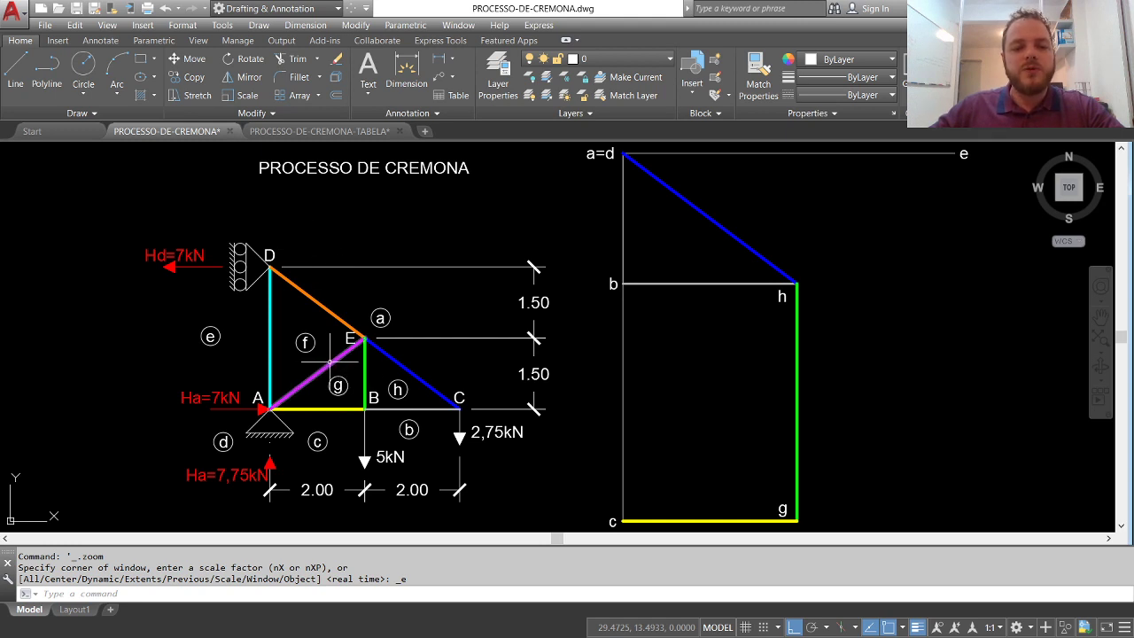
mouse_move(330, 361)
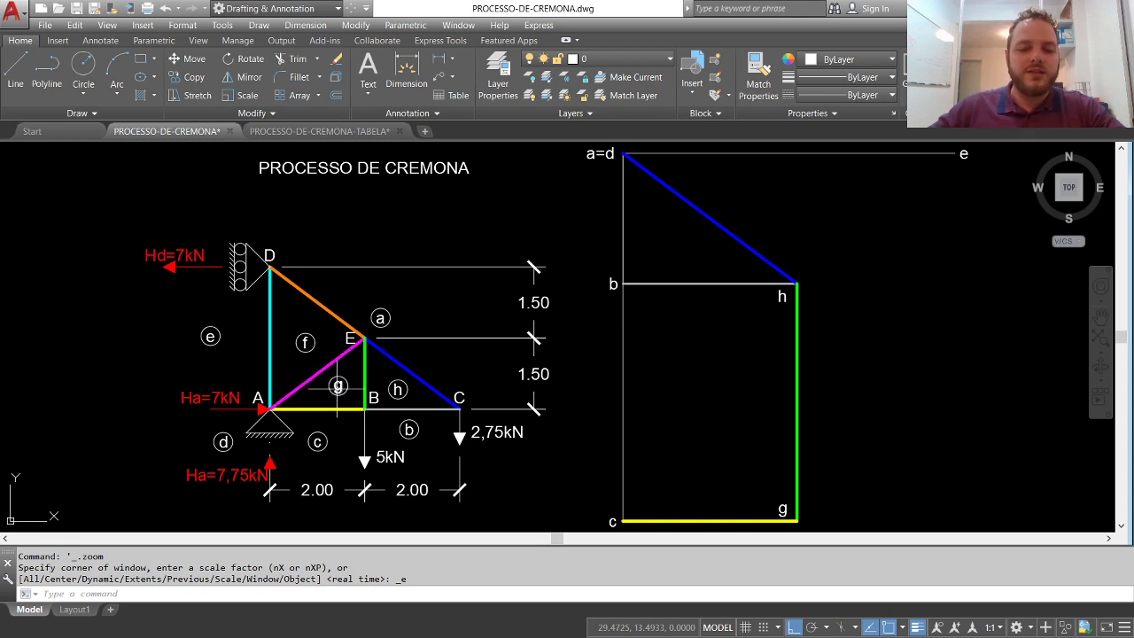
click(186, 77)
click(321, 371)
key(Return)
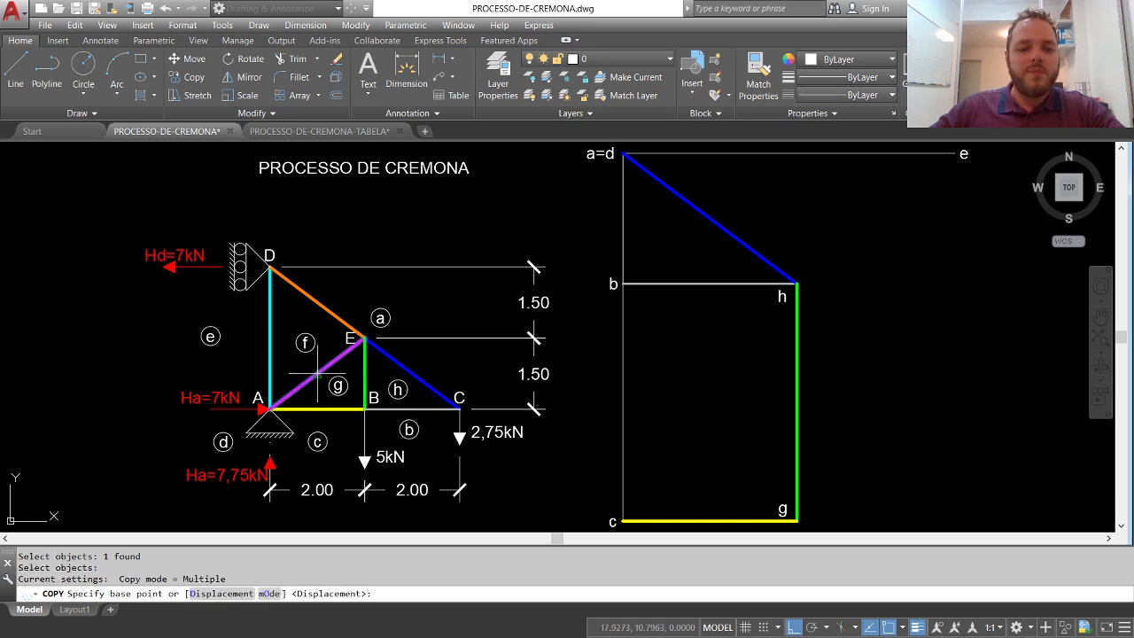
click(318, 372)
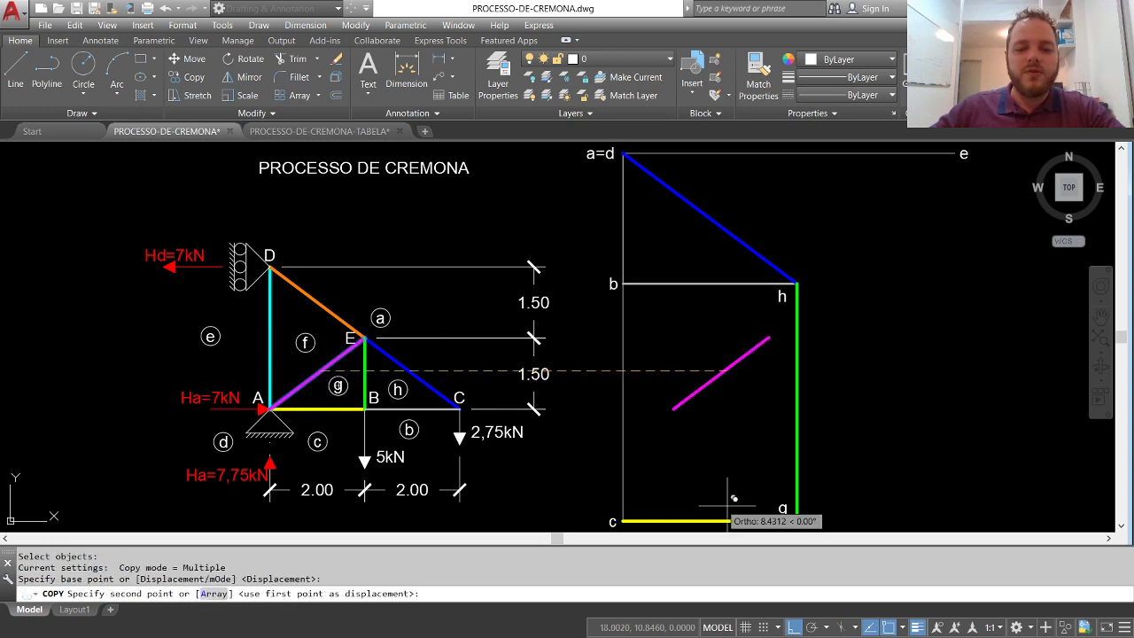
click(796, 520)
key(Return)
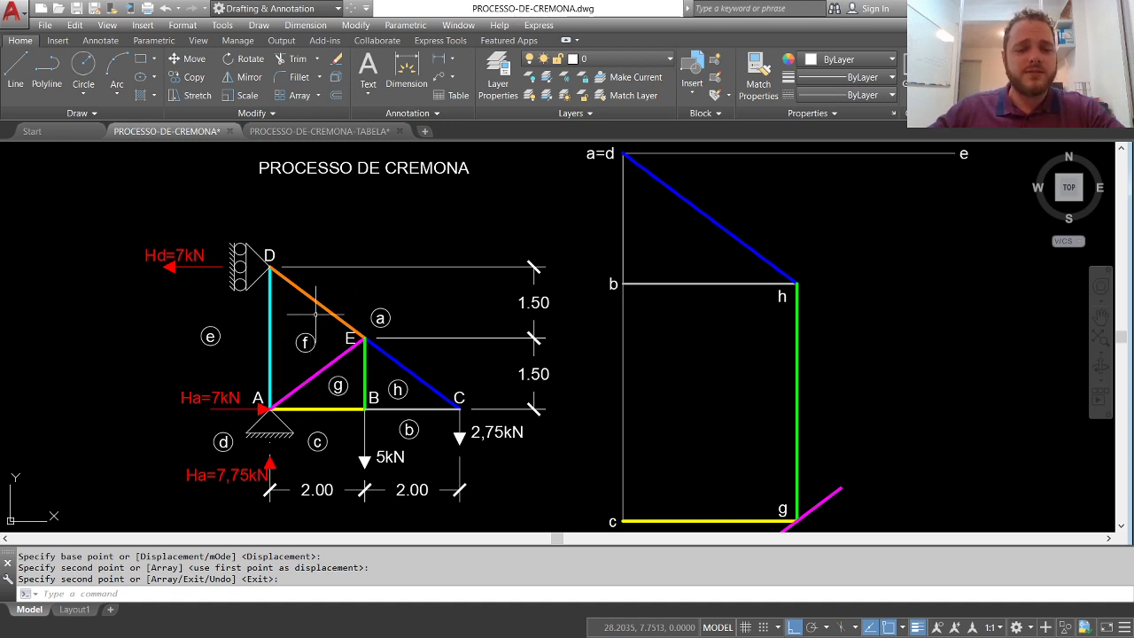
Copy the orange bar DE from its midpoint onto point a=d of the force diagram
click(186, 77)
click(319, 305)
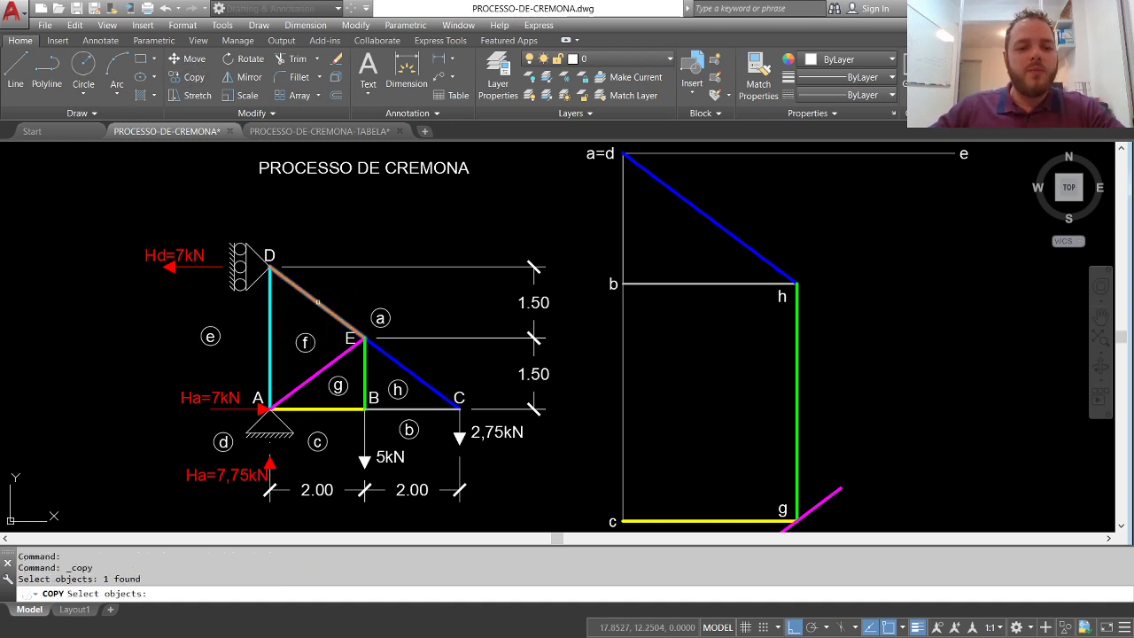
key(Return)
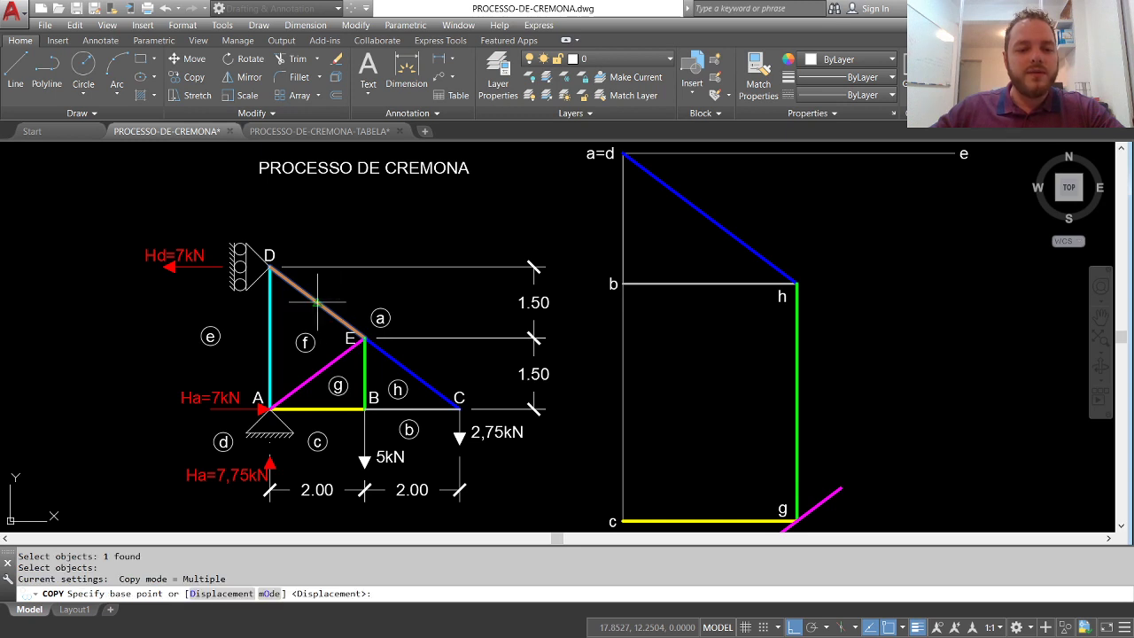
click(317, 300)
click(624, 154)
key(Return)
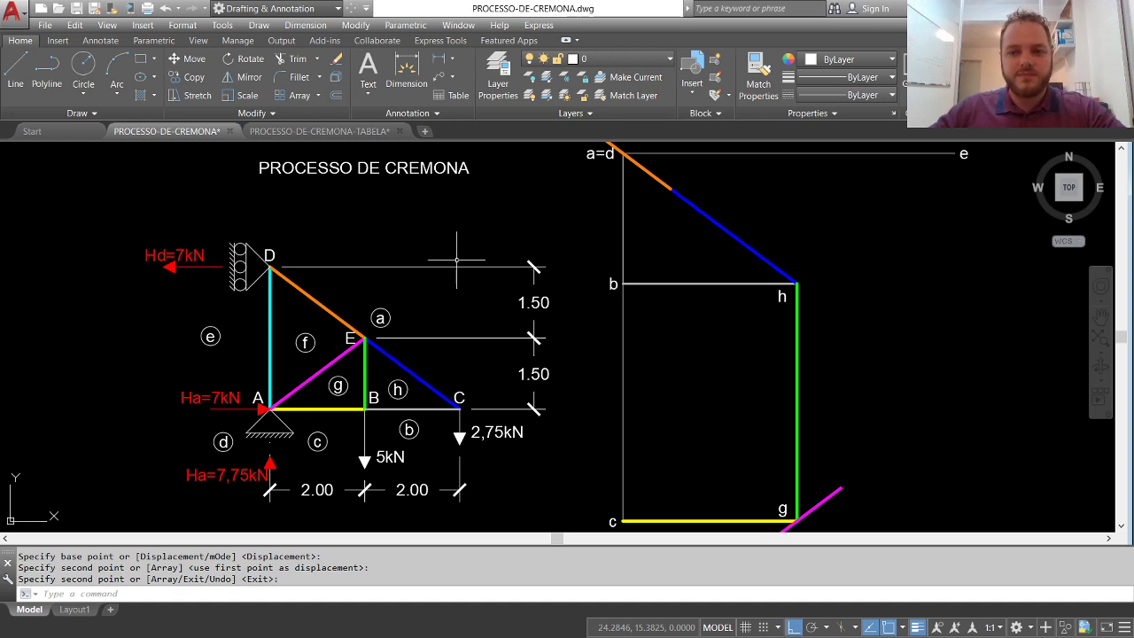
Fillet the copied orange and magenta lines with radius 0 so they meet in a sharp corner
click(299, 77)
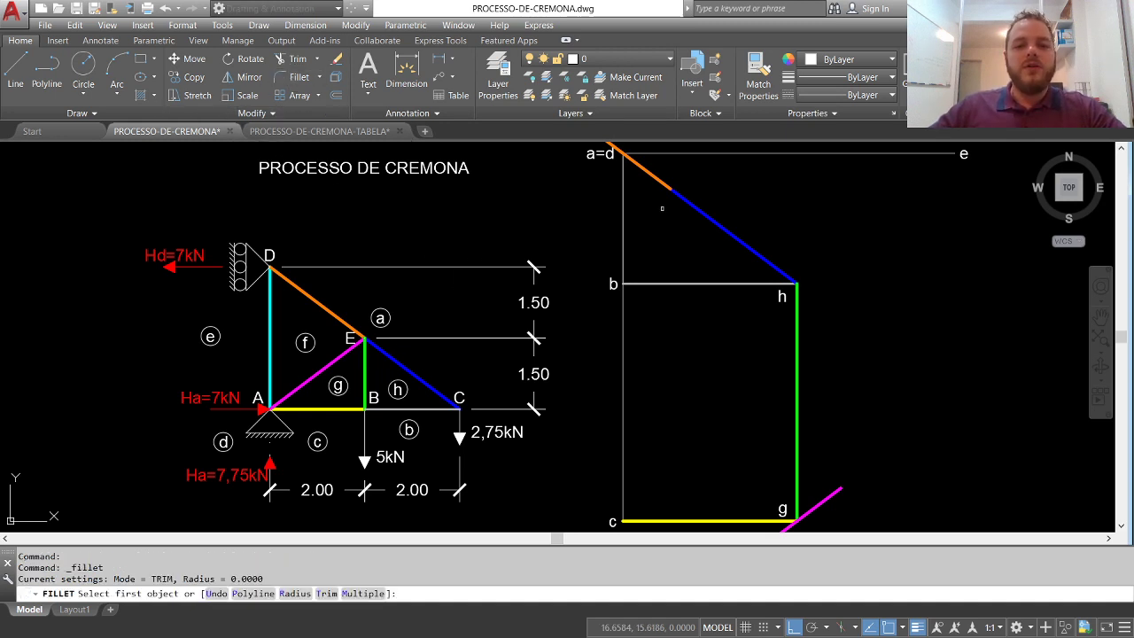
click(678, 200)
click(820, 489)
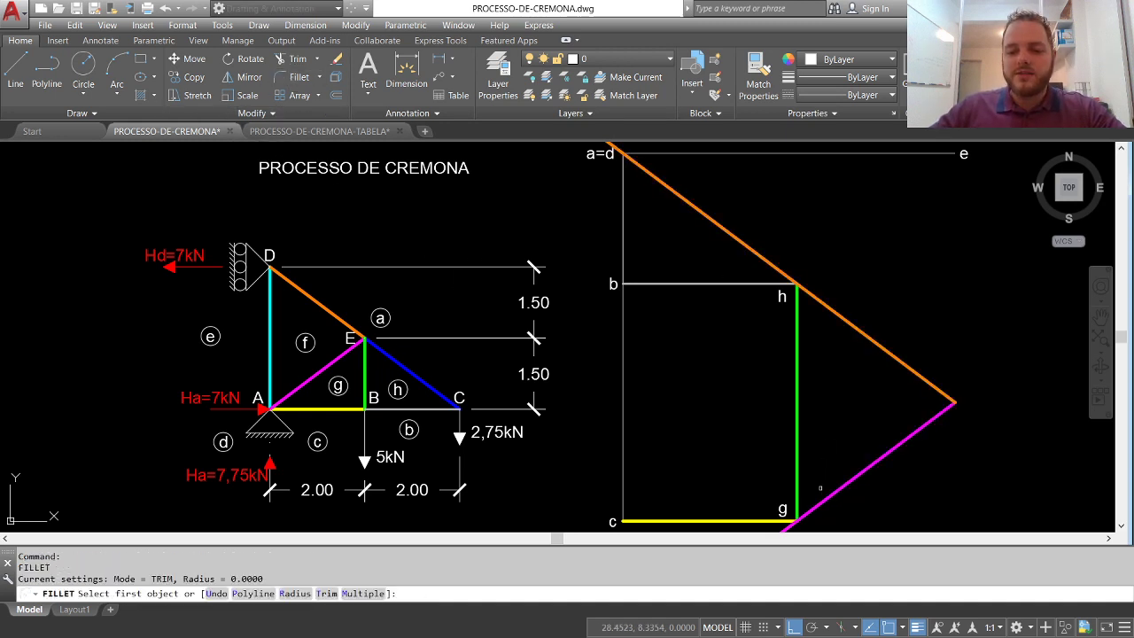
Fillet with radius 0 to cut the magenta line's surplus end at g and the orange line's at a=d
click(824, 498)
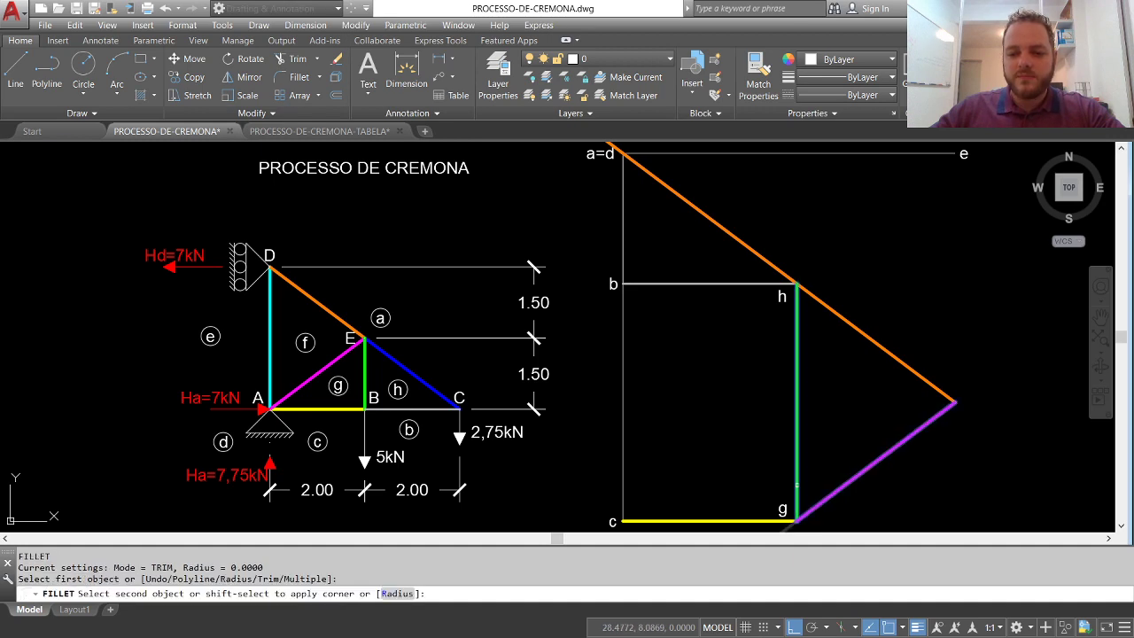
click(796, 485)
middle_drag(644, 195, 651, 245)
key(space)
click(666, 231)
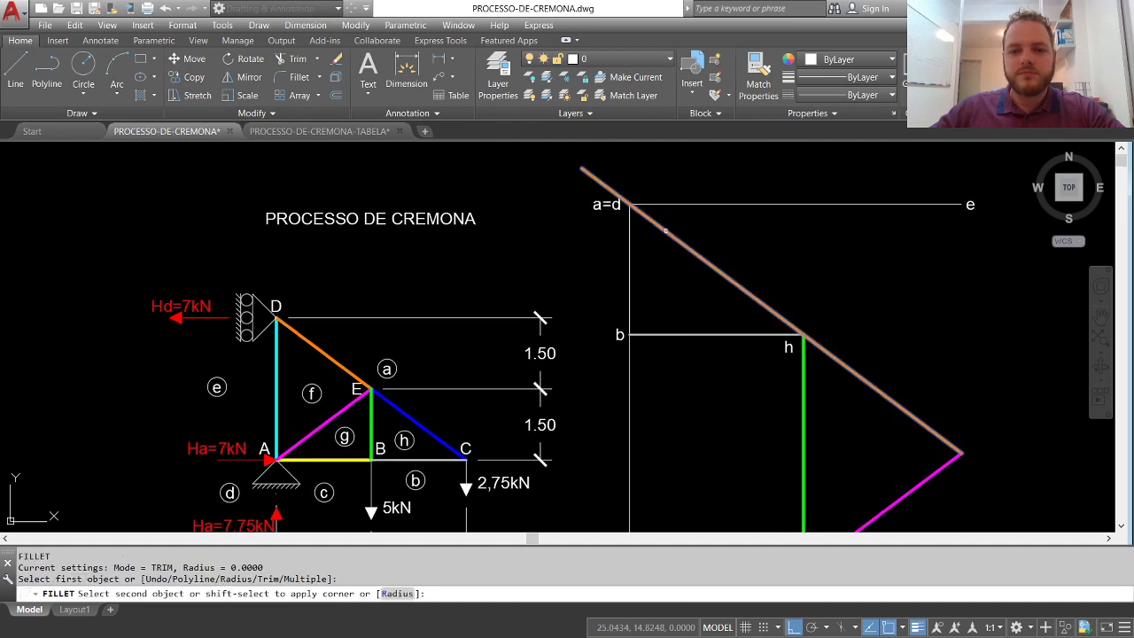
click(630, 237)
middle_drag(682, 329, 665, 286)
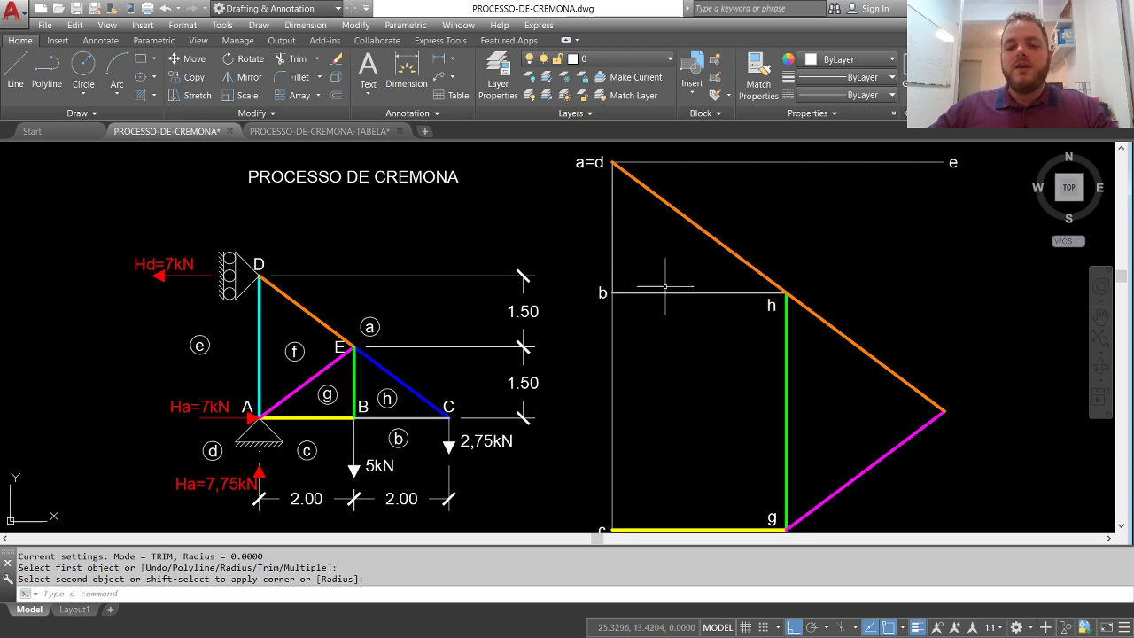
key(Escape)
middle_drag(653, 329, 644, 312)
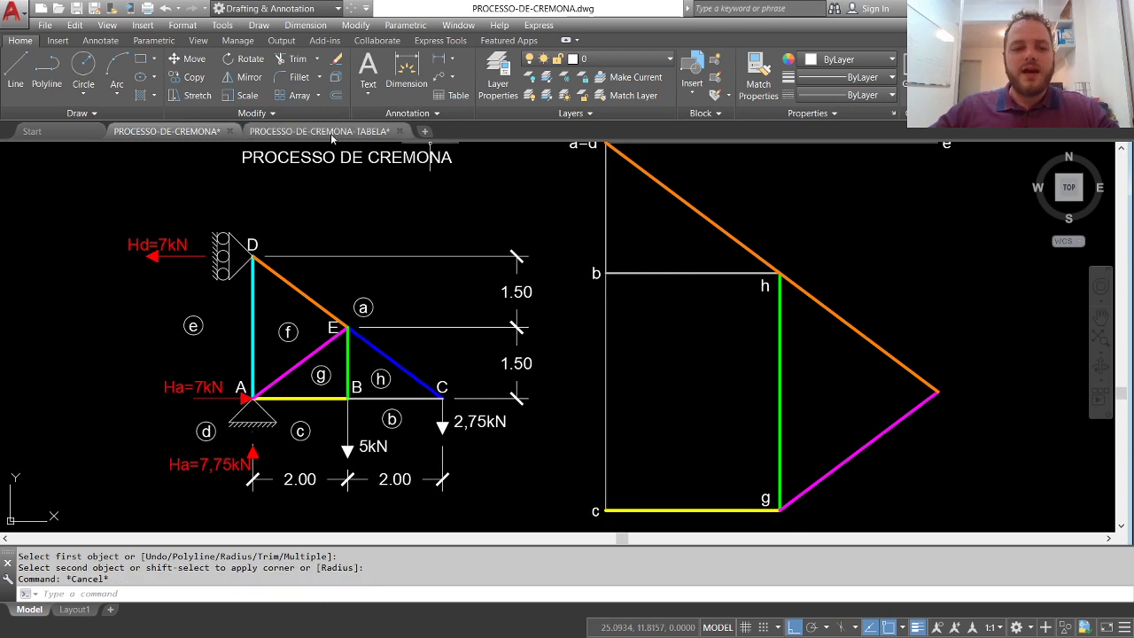
Copy the label b to the corner where the orange and magenta lines meet
click(194, 77)
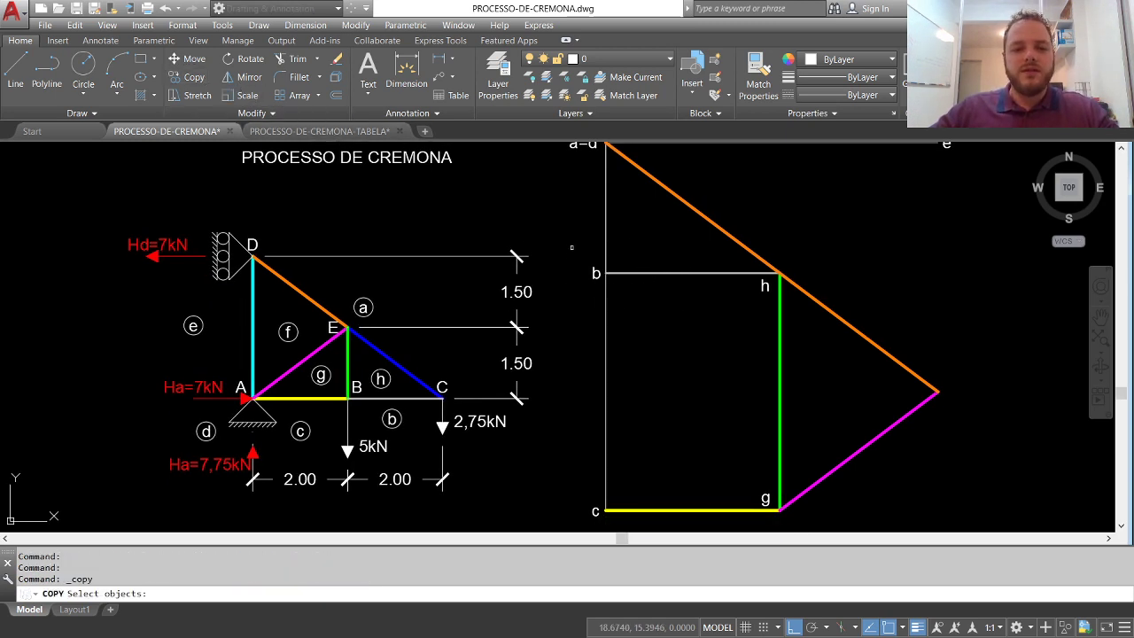
click(572, 241)
click(625, 294)
key(Return)
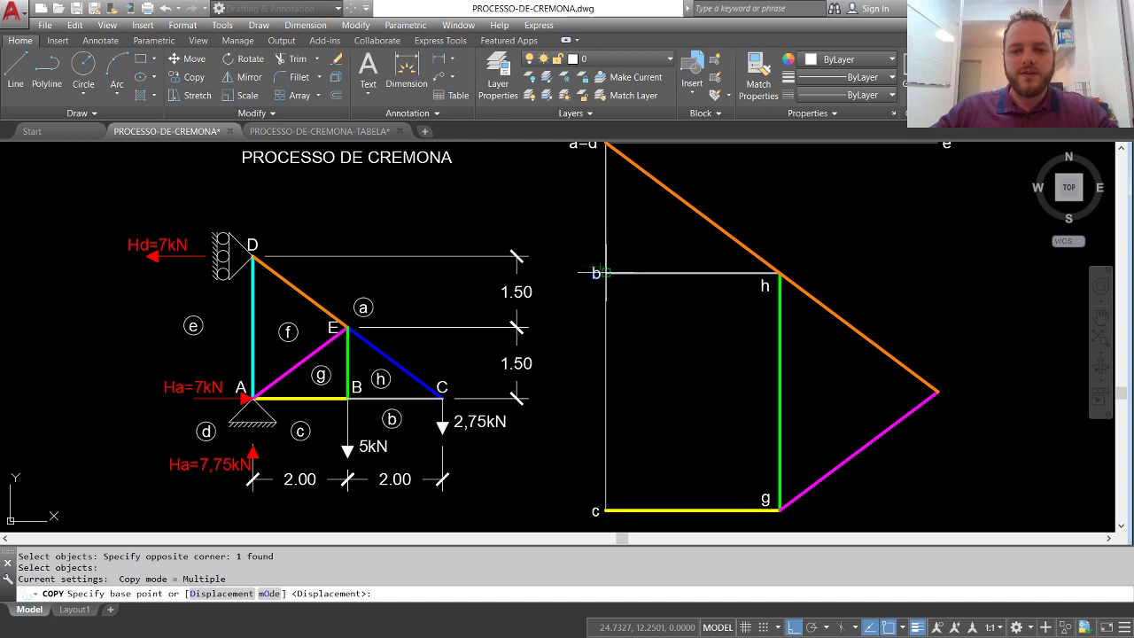
click(599, 267)
click(938, 390)
key(Escape)
key(Return)
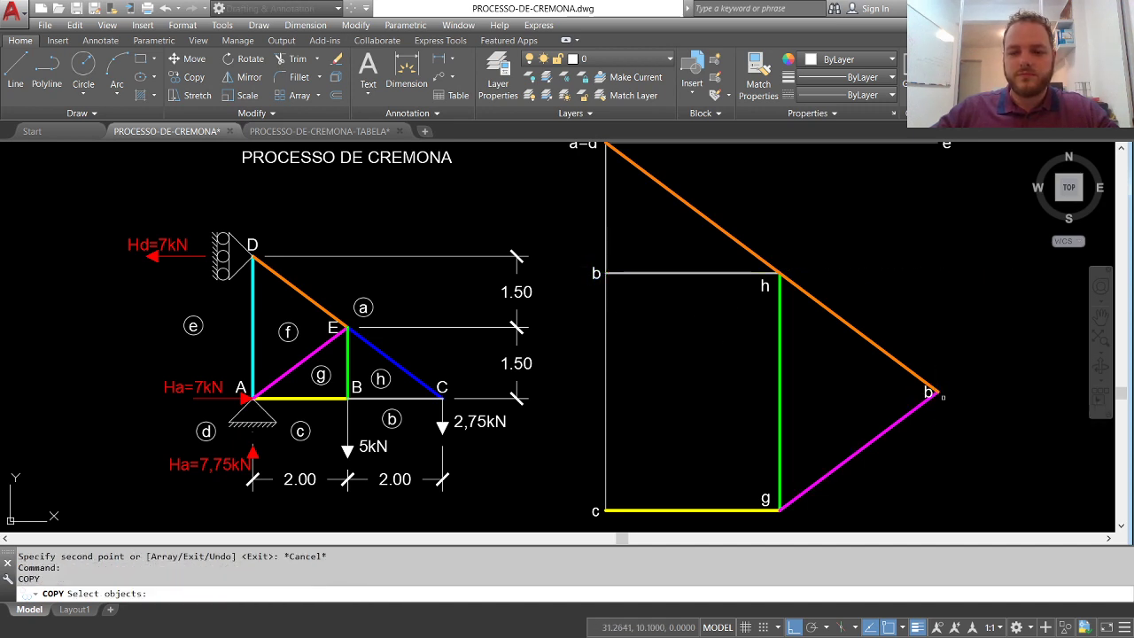
key(Escape)
Move the copied label horizontally to just right of the orange-magenta corner
click(929, 390)
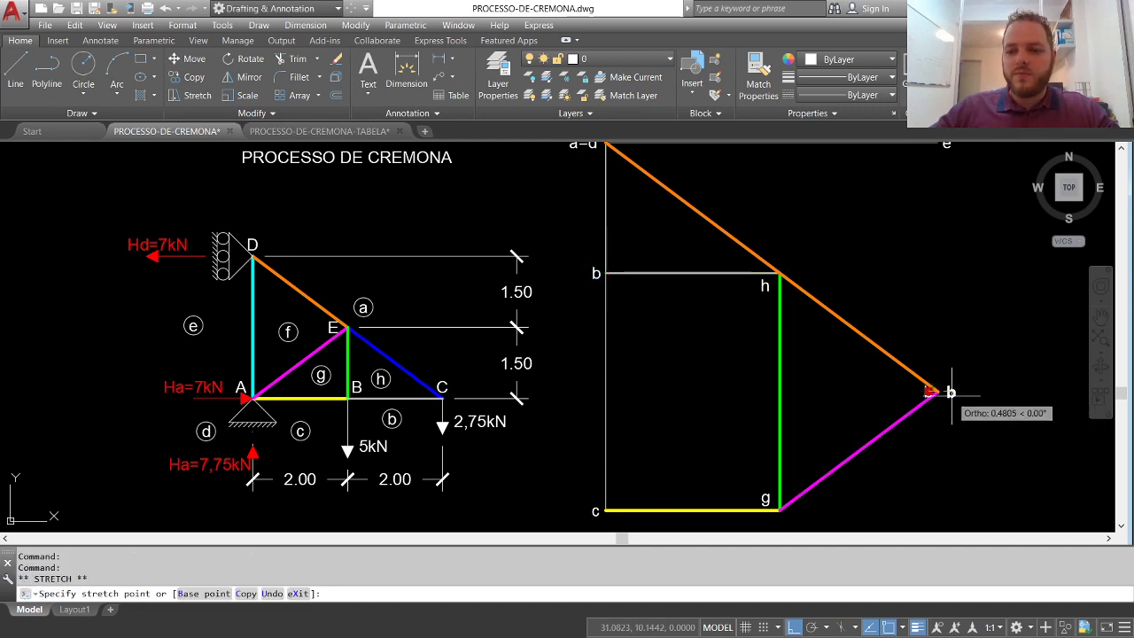
click(954, 395)
key(Escape)
middle_drag(863, 398, 869, 402)
middle_click(699, 451)
middle_click(699, 451)
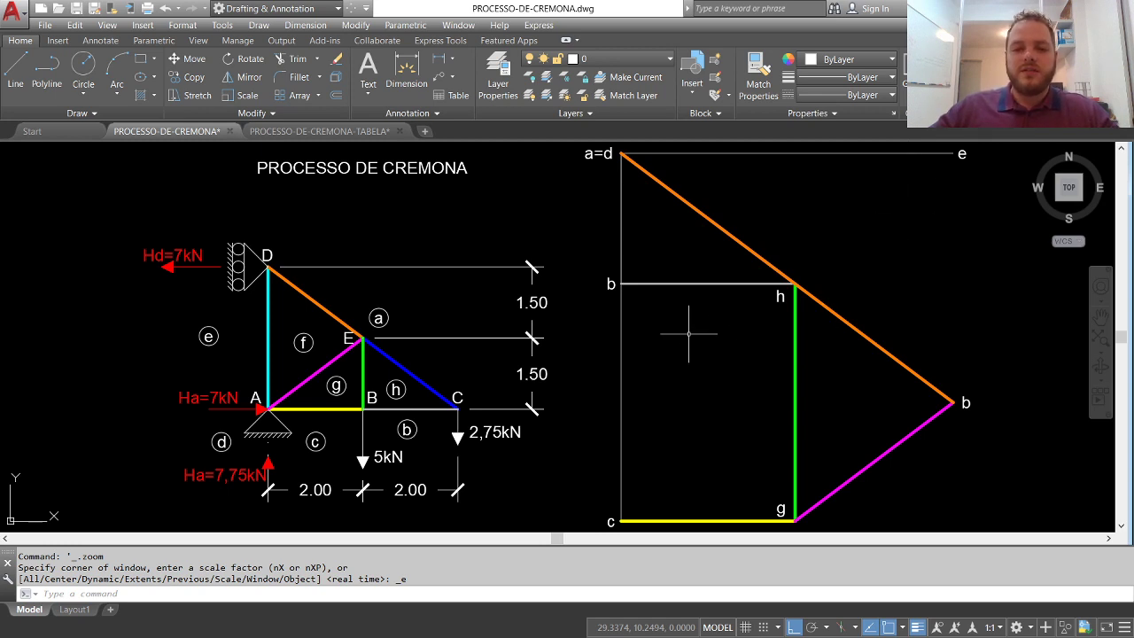
Send the orange line of the force diagram to the back, behind the blue line
click(836, 312)
click(252, 115)
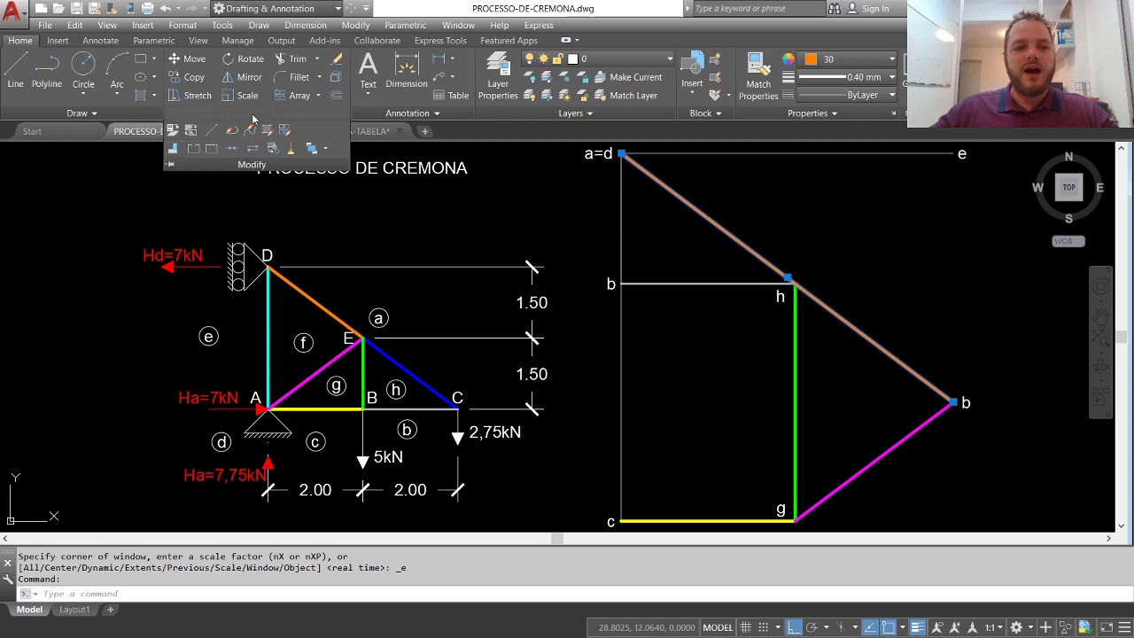
click(325, 152)
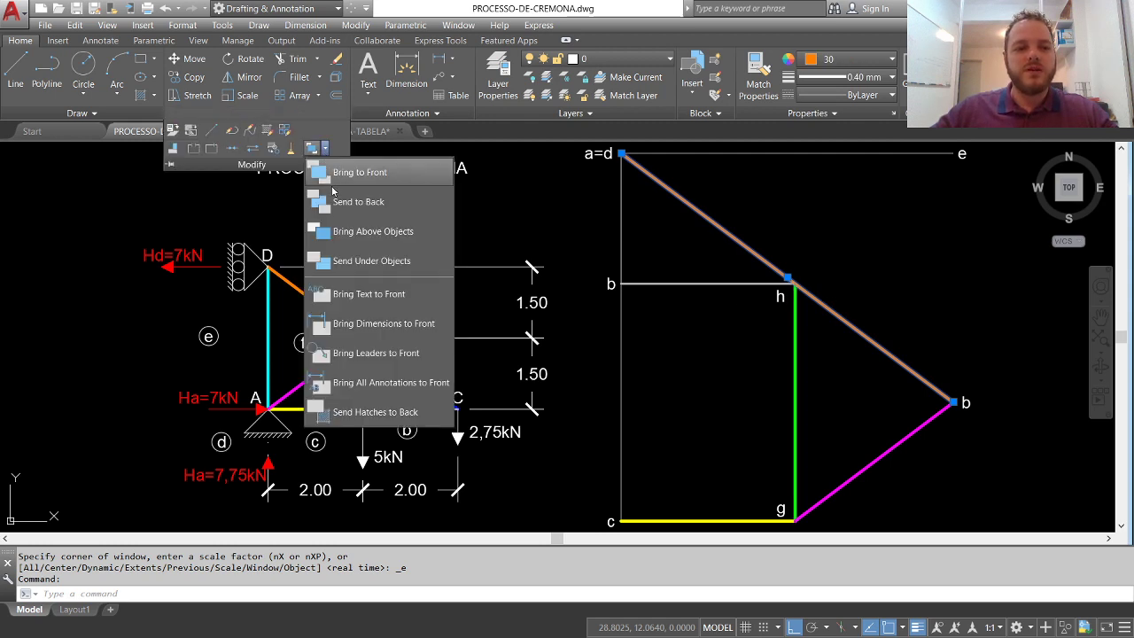
click(359, 206)
key(Escape)
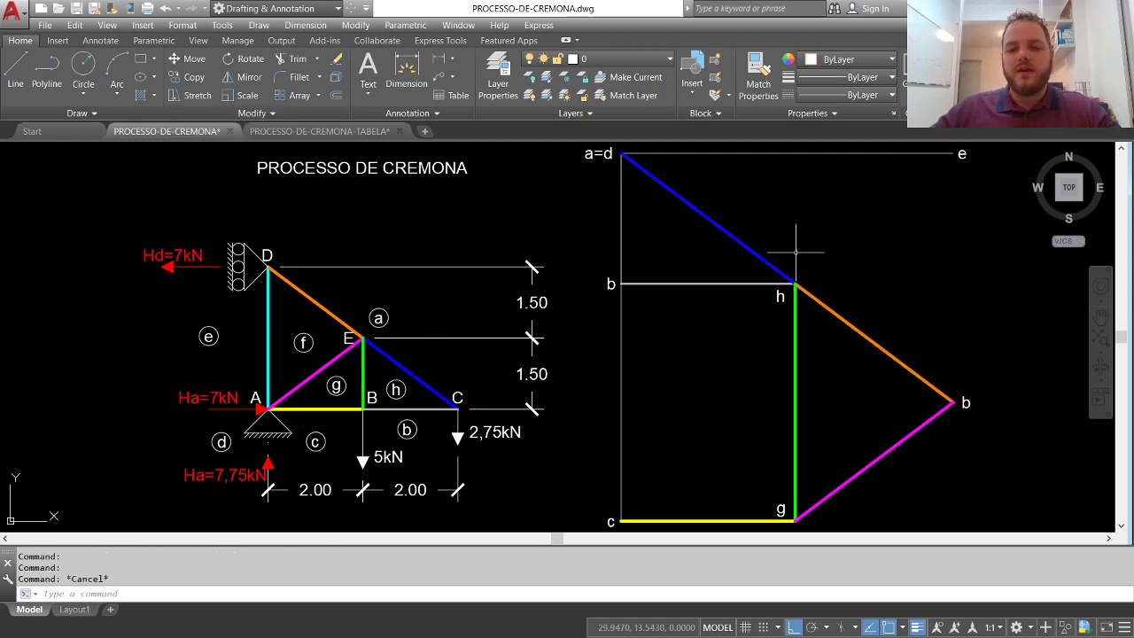
key(Escape)
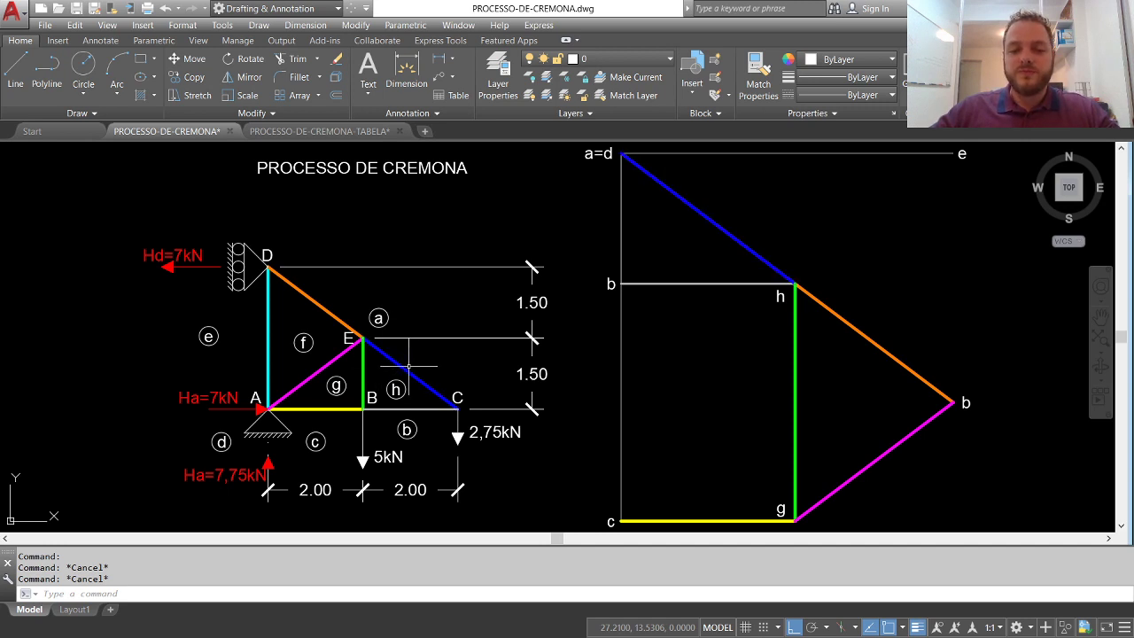
Highlight the orange line to check its endpoints, and change the label at the orange-magenta corner to f
click(858, 326)
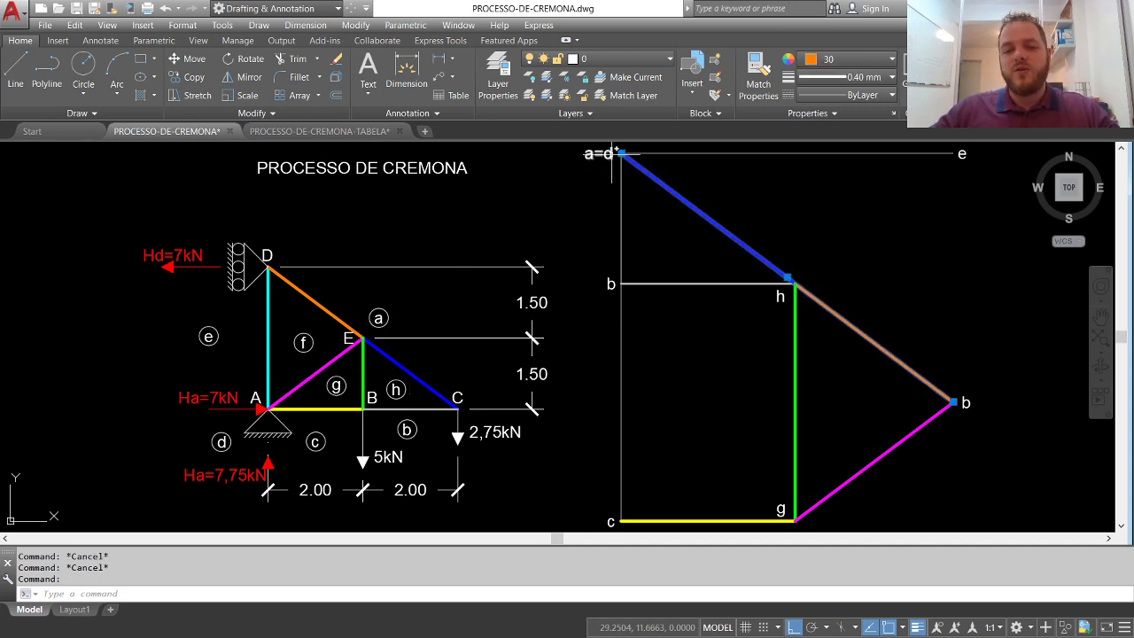
mouse_move(955, 403)
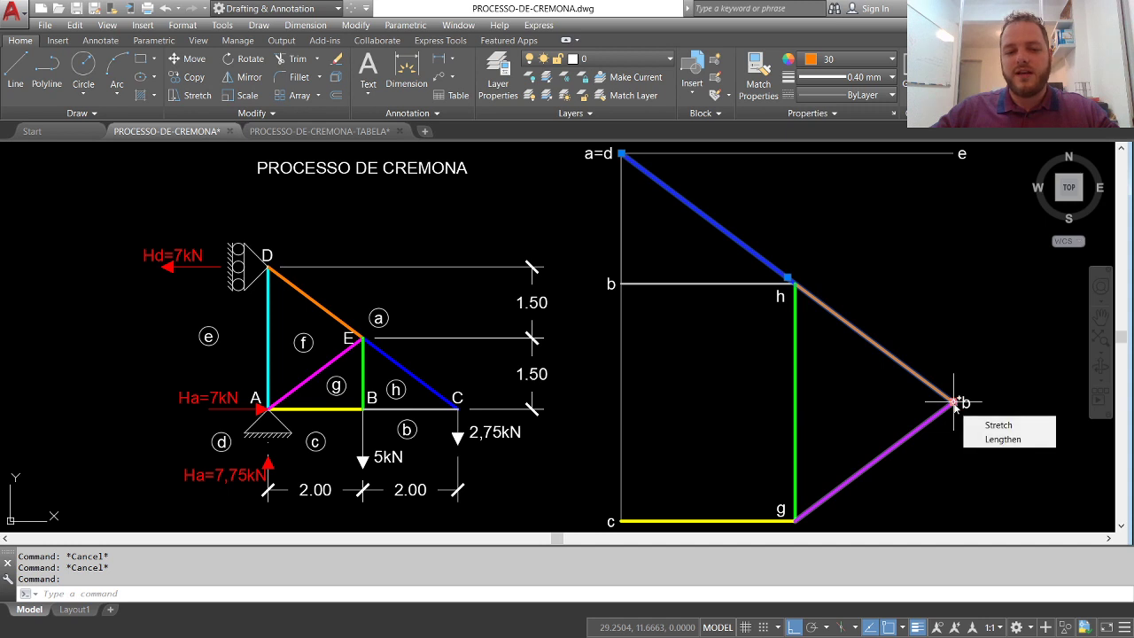
key(Escape)
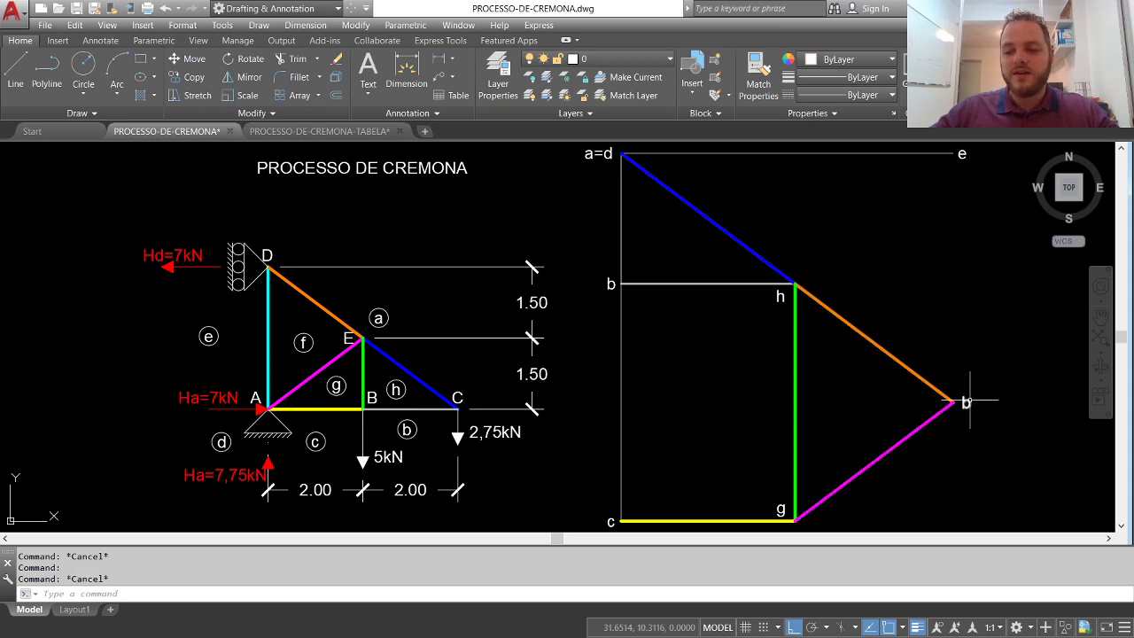
double_click(965, 403)
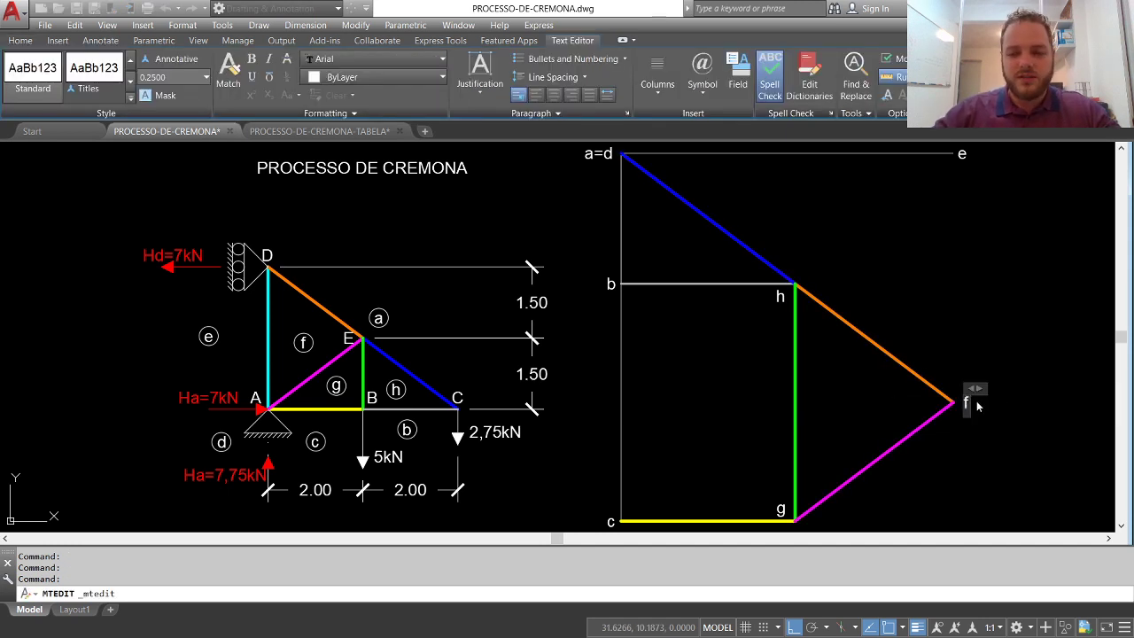
click(1012, 418)
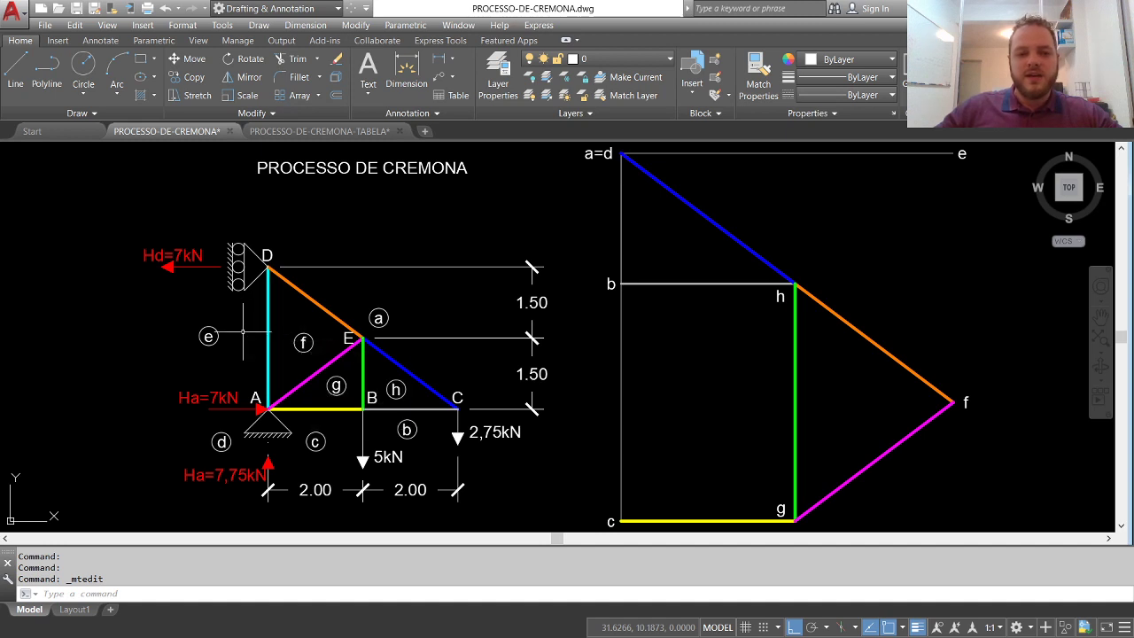
Copy the cyan bar AD from its midpoint onto point e of the force diagram
click(194, 77)
click(264, 338)
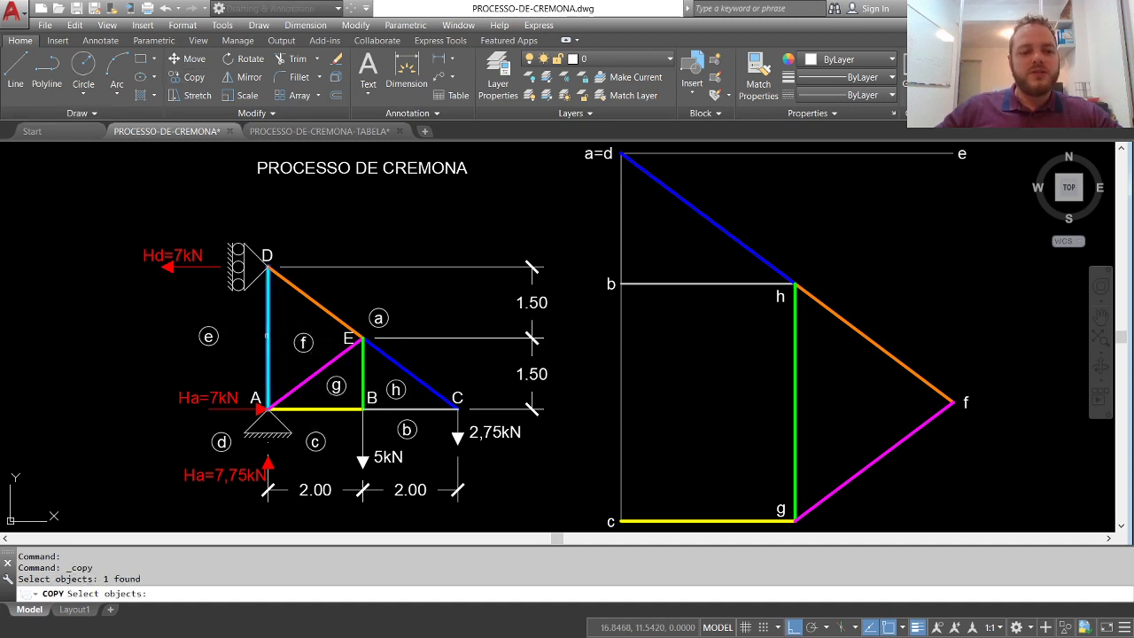
key(Return)
click(268, 338)
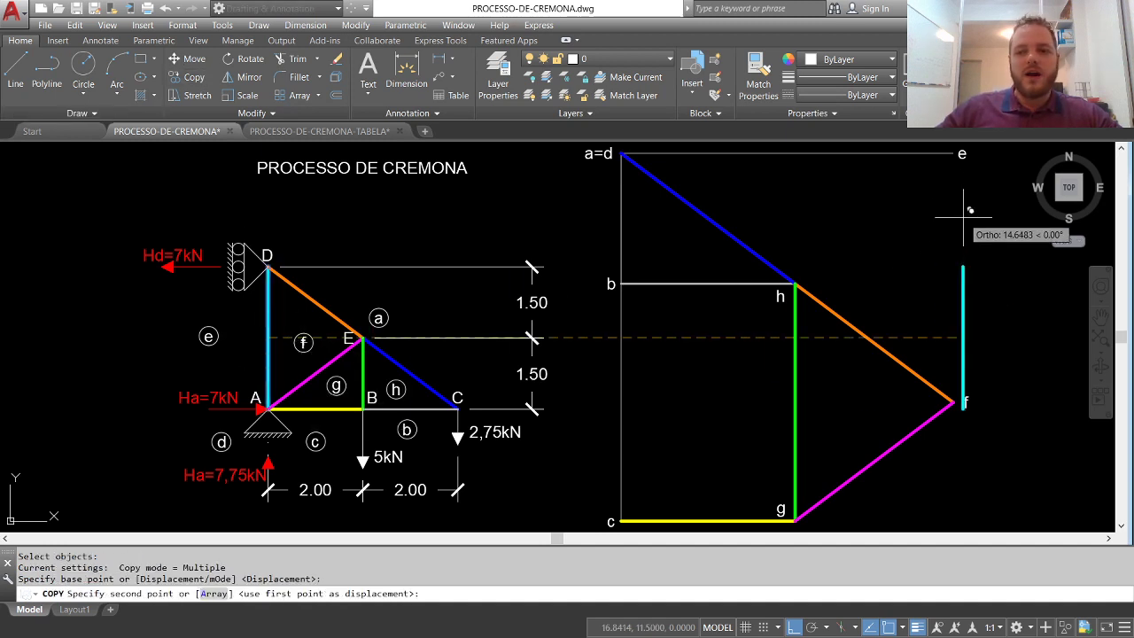
click(953, 154)
key(Return)
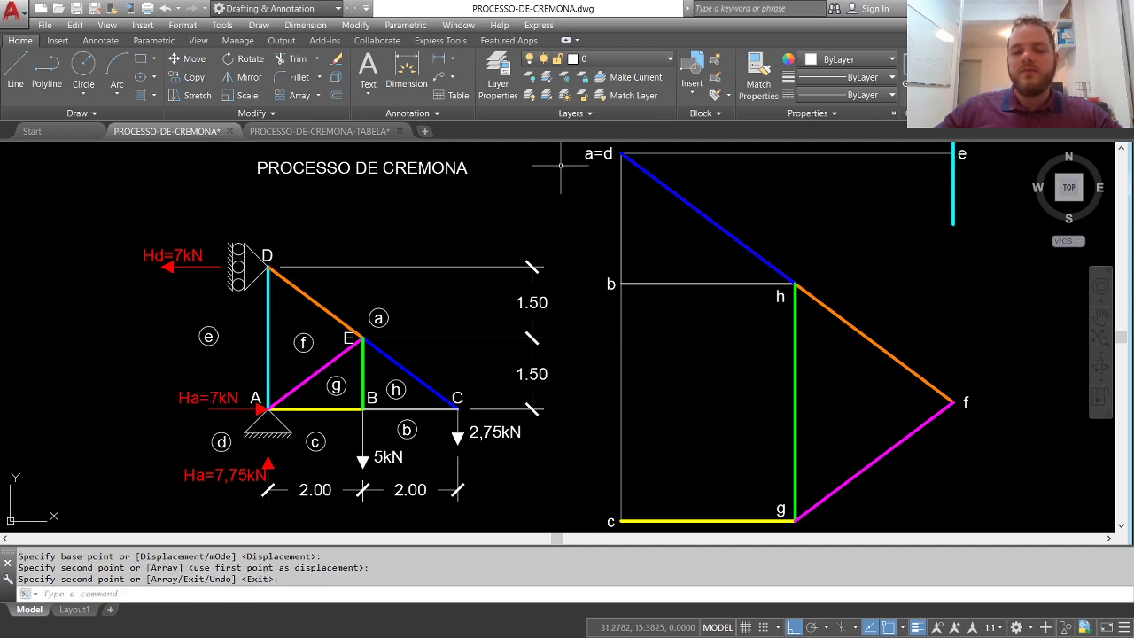
Extend the lower end of the copied cyan line down to corner f
click(316, 58)
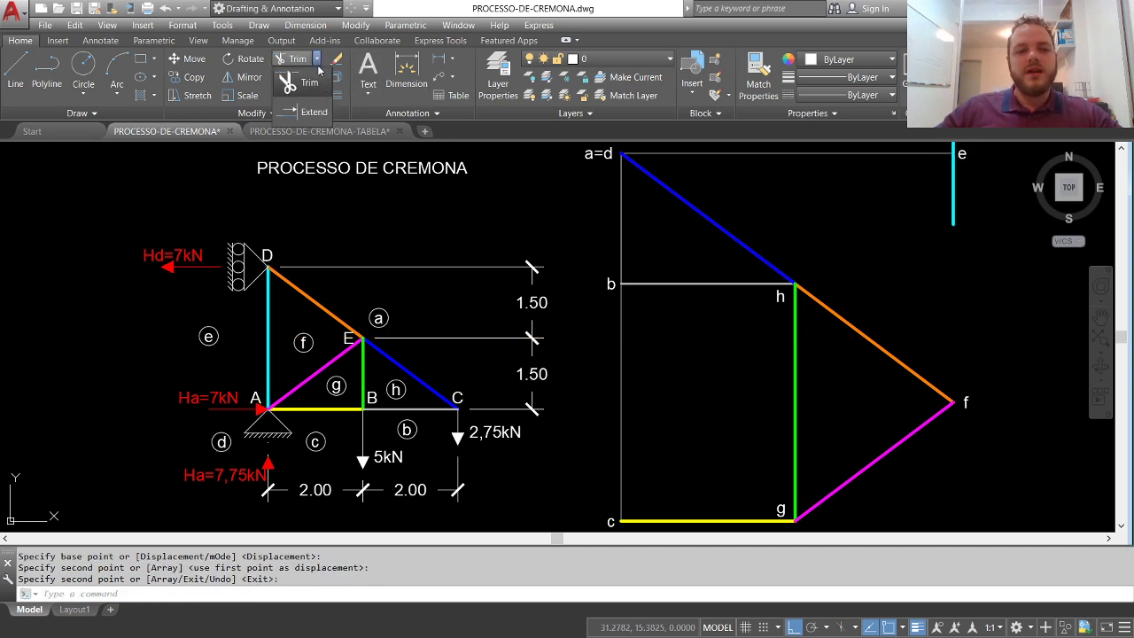
click(319, 111)
click(954, 223)
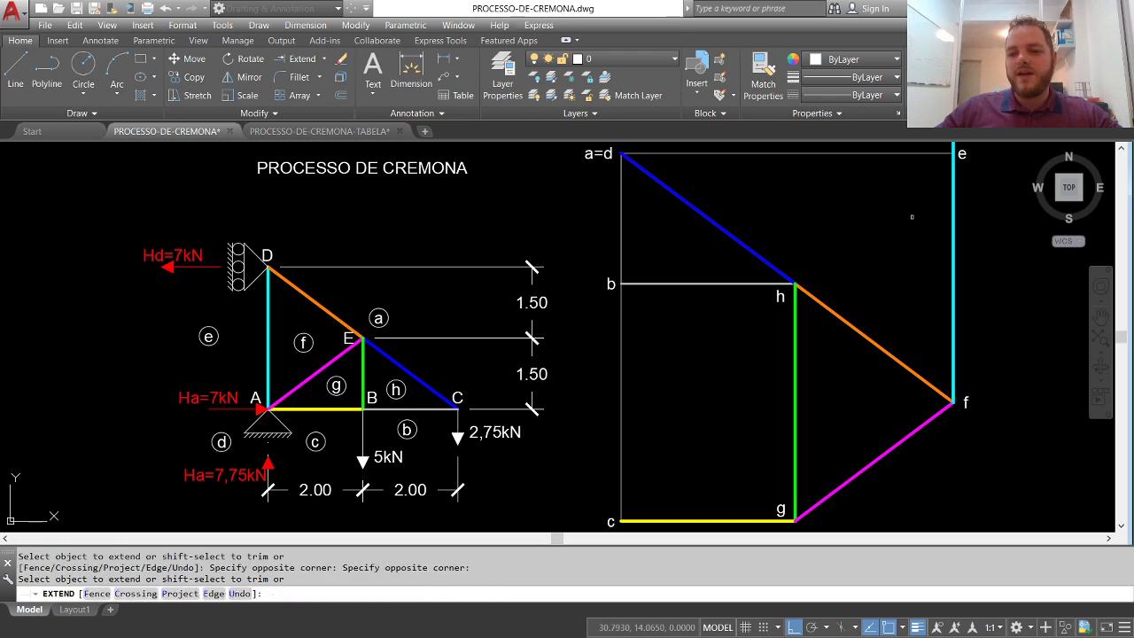
middle_drag(919, 235, 907, 250)
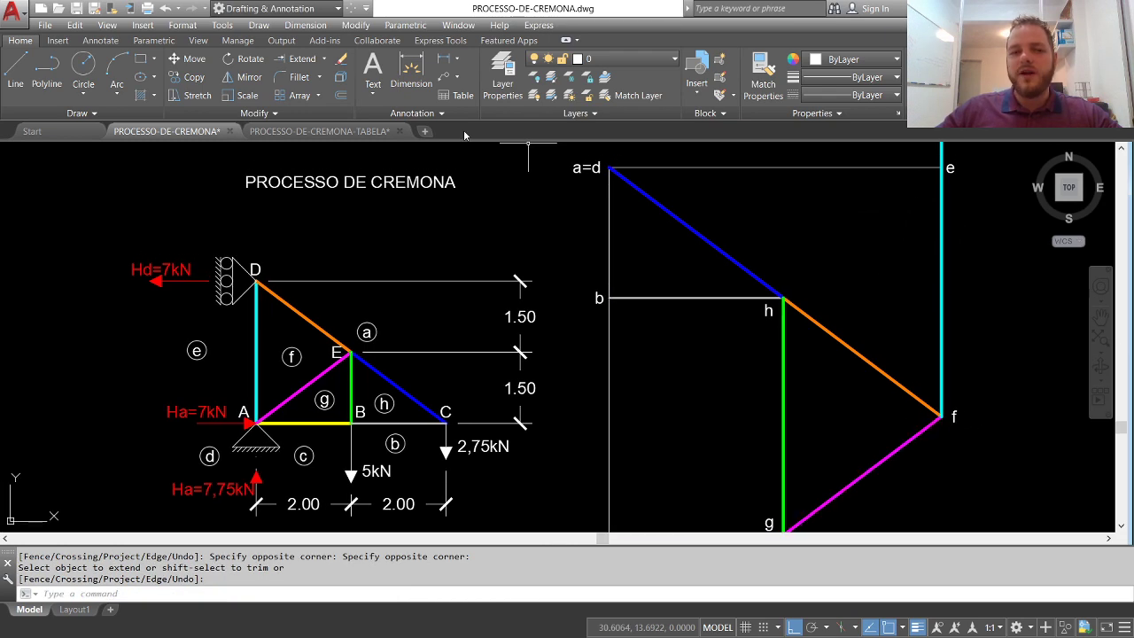
Join the cyan line and the horizontal line a-e with a zero-radius Fillet, trimming the excess above corner e
click(299, 77)
click(939, 188)
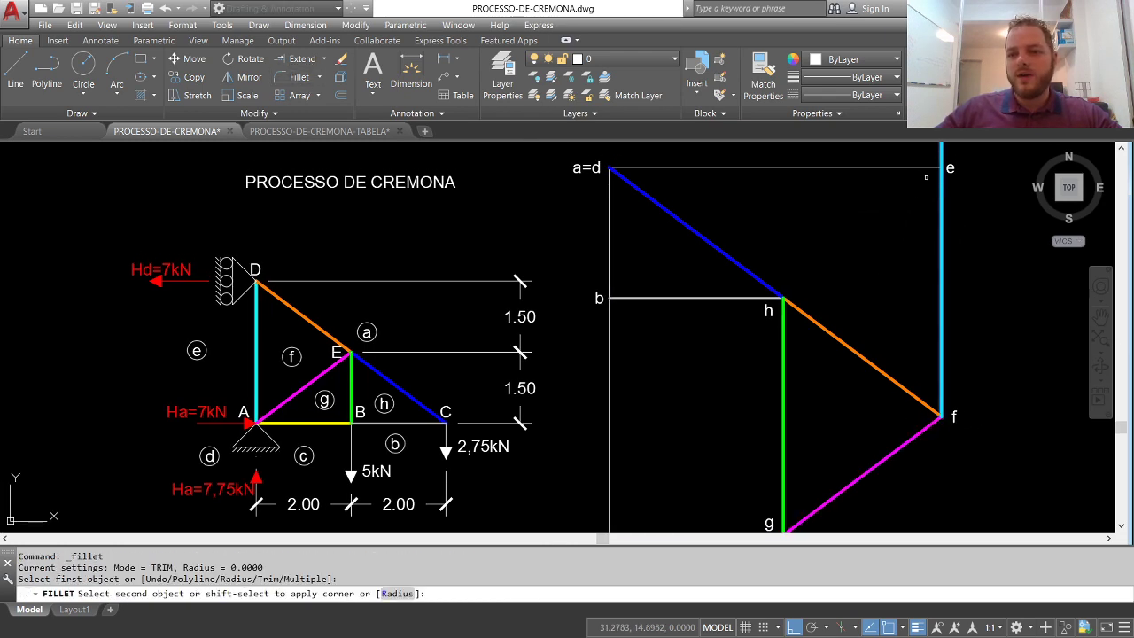
click(895, 167)
key(Escape)
key(Escape)
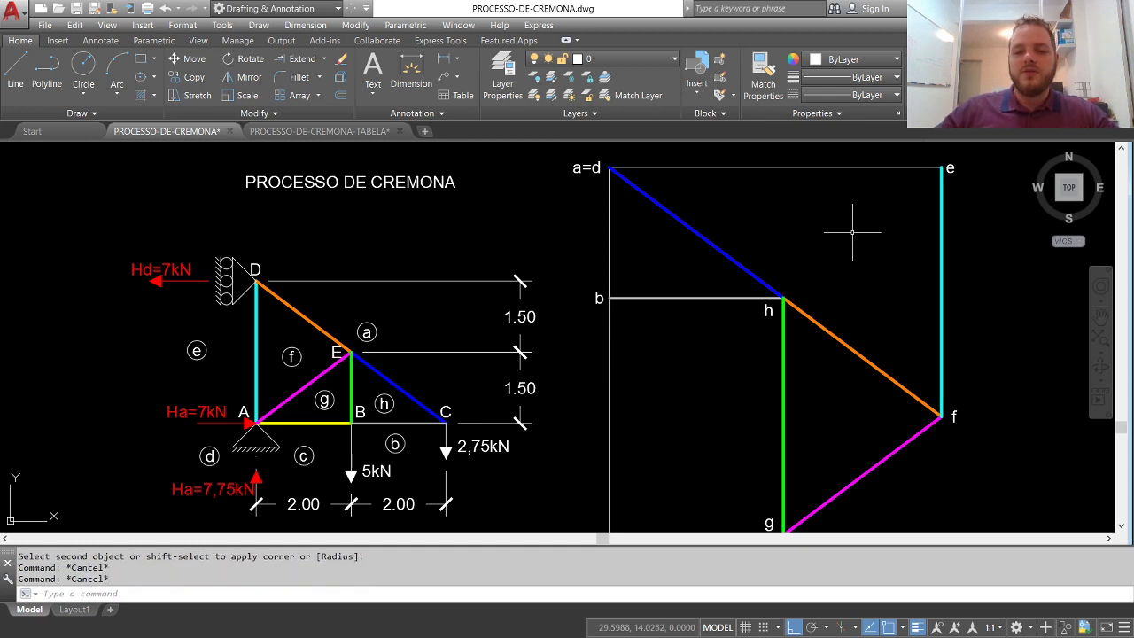
middle_drag(849, 249, 862, 263)
middle_click(849, 253)
middle_click(849, 252)
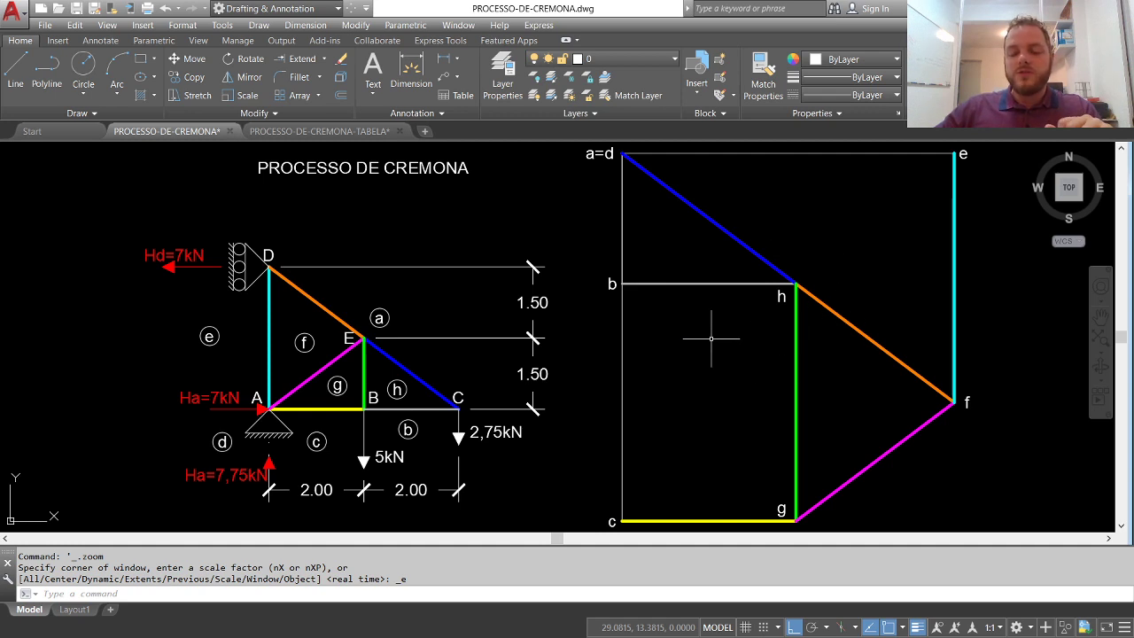
Switch to the PROCESSO-DE-CREMONA-TABELA drawing and copy the whole Tabela de Esforços to the clipboard
click(337, 133)
click(255, 199)
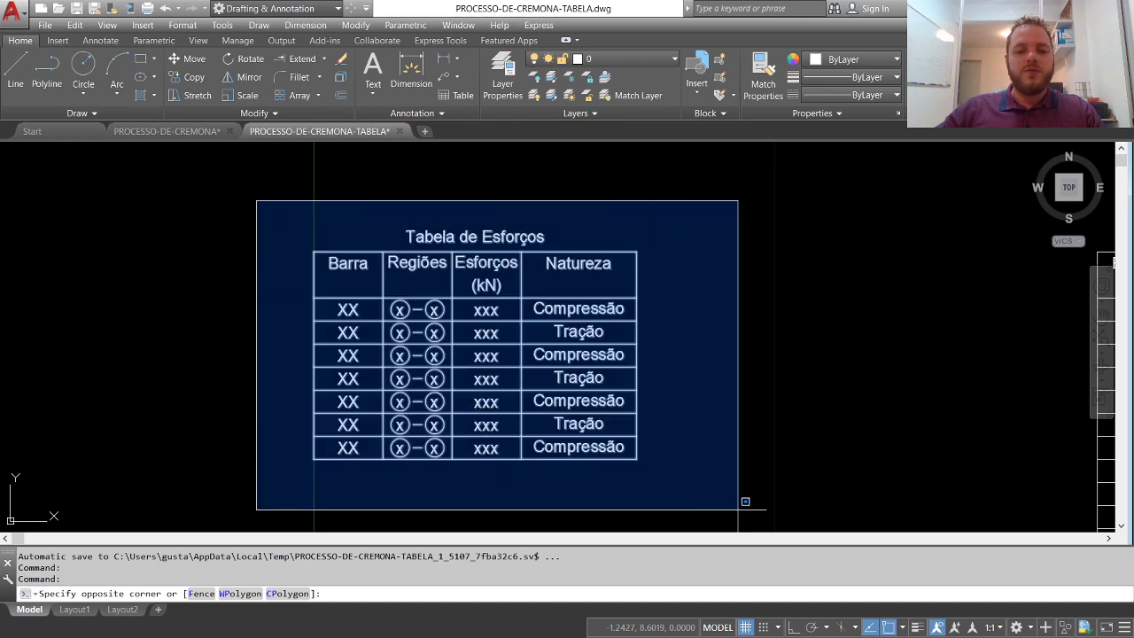
click(750, 512)
key(ctrl+c)
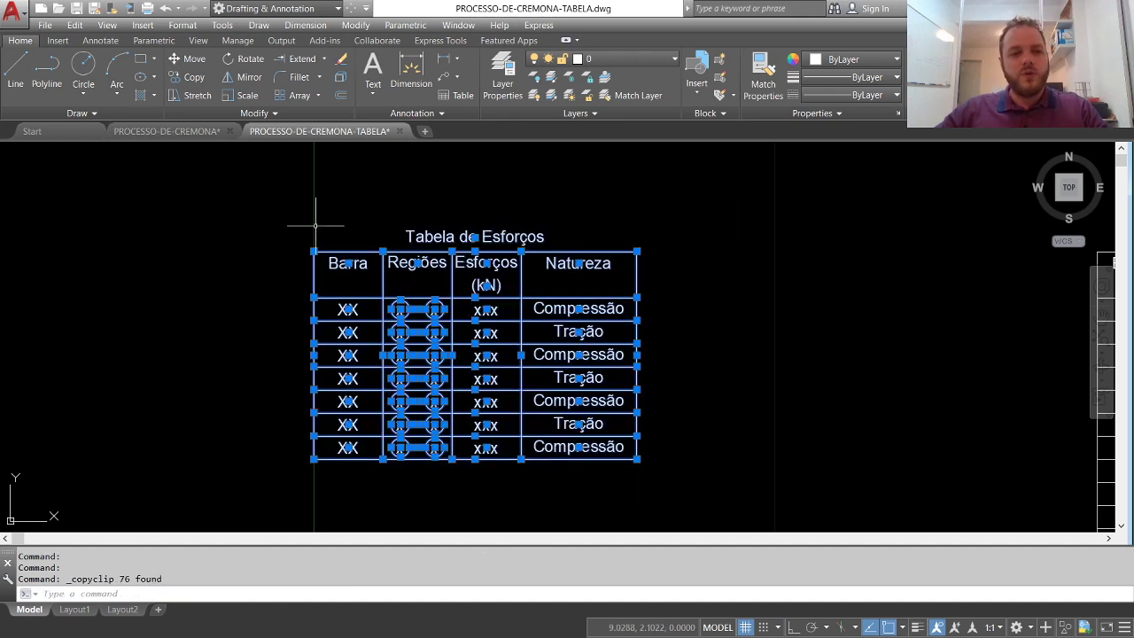
Return to the PROCESSO-DE-CREMONA drawing and paste the copied table beside the force diagram, past corners e and f
click(177, 132)
scroll(297, 279, down, 3)
middle_drag(871, 295, 754, 309)
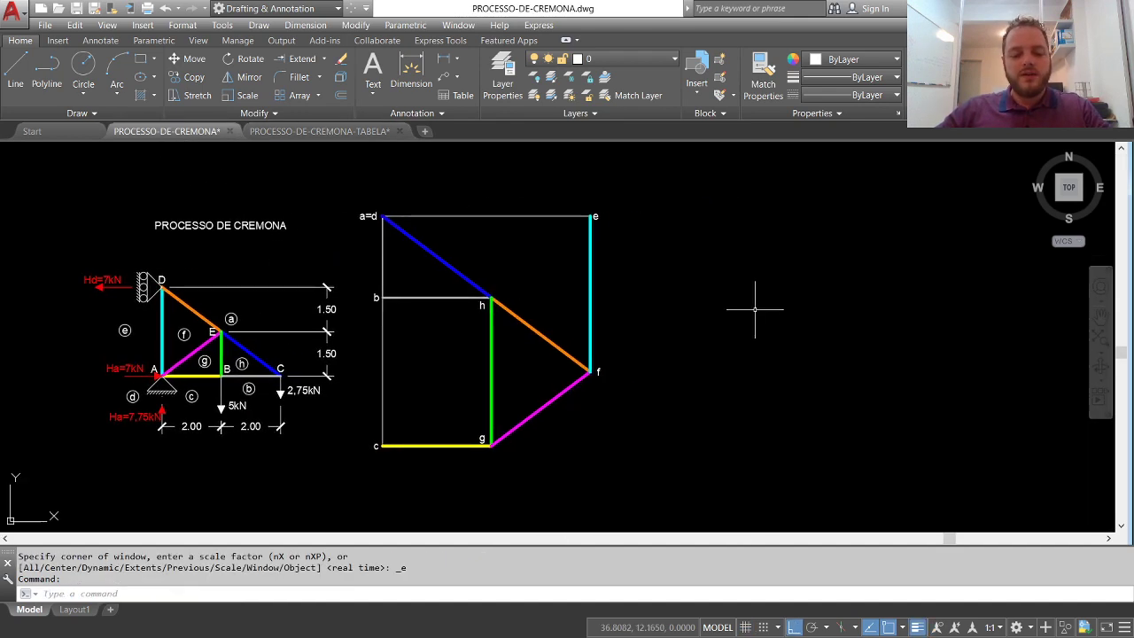
key(ctrl+v)
click(640, 351)
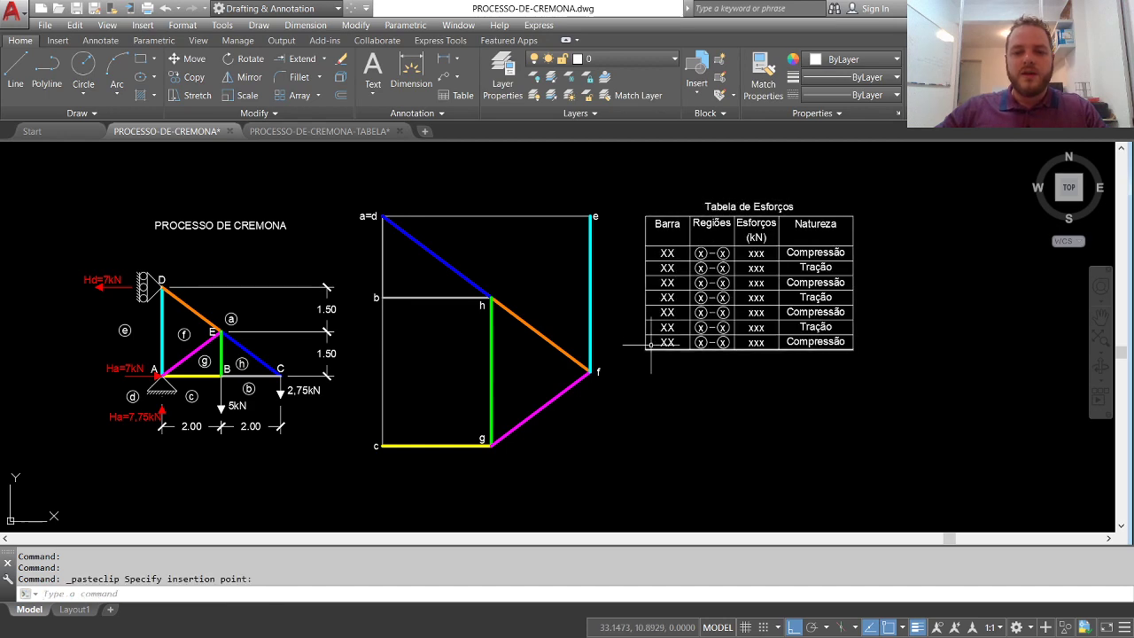
scroll(699, 262, up, 2)
scroll(699, 262, down, 2)
scroll(735, 264, up, 2)
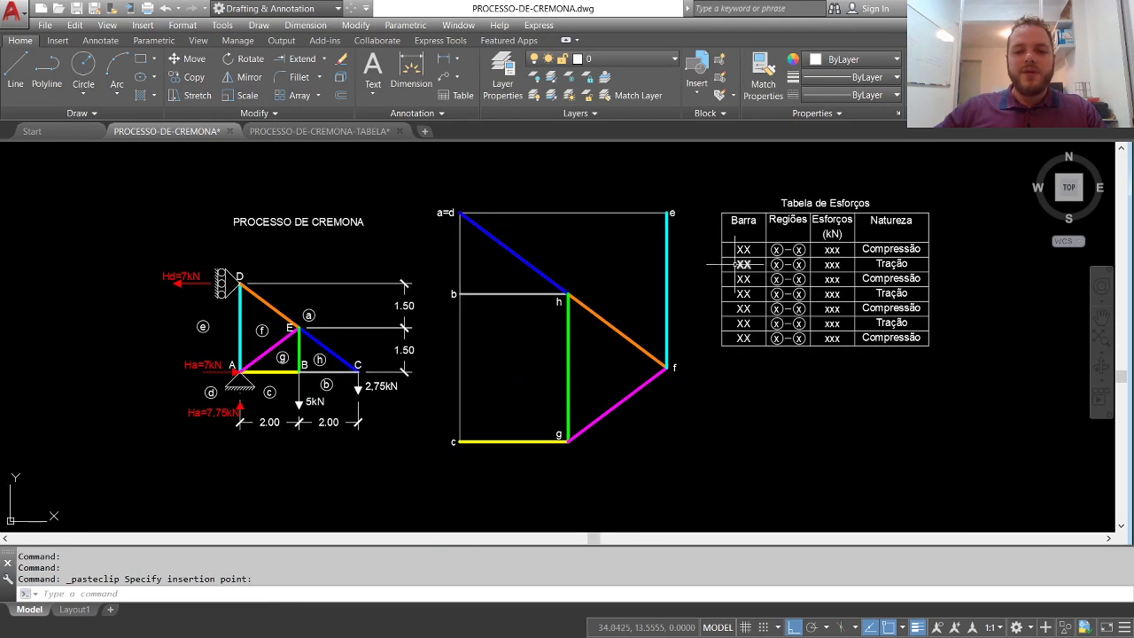
middle_drag(738, 264, 833, 254)
scroll(833, 236, down, 3)
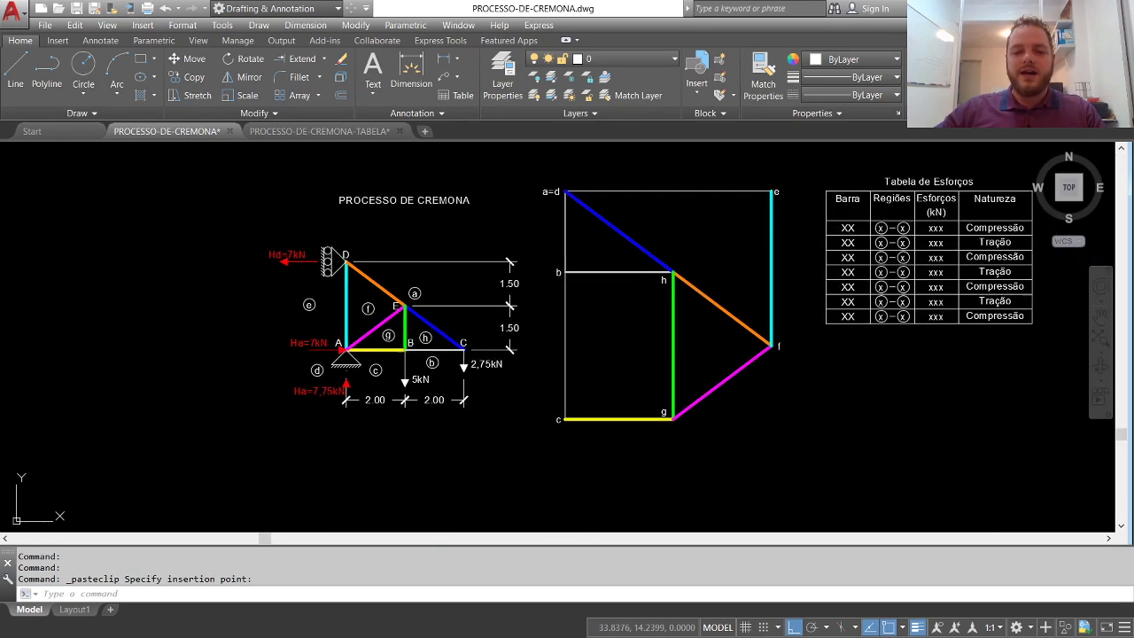
scroll(834, 234, up, 1)
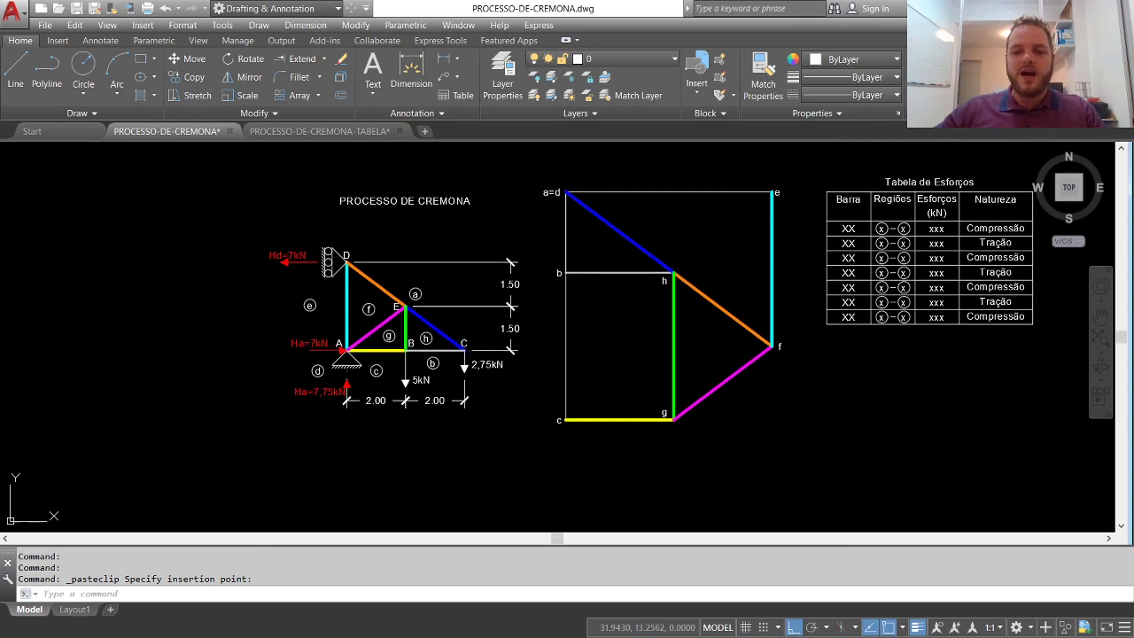
scroll(855, 221, up, 1)
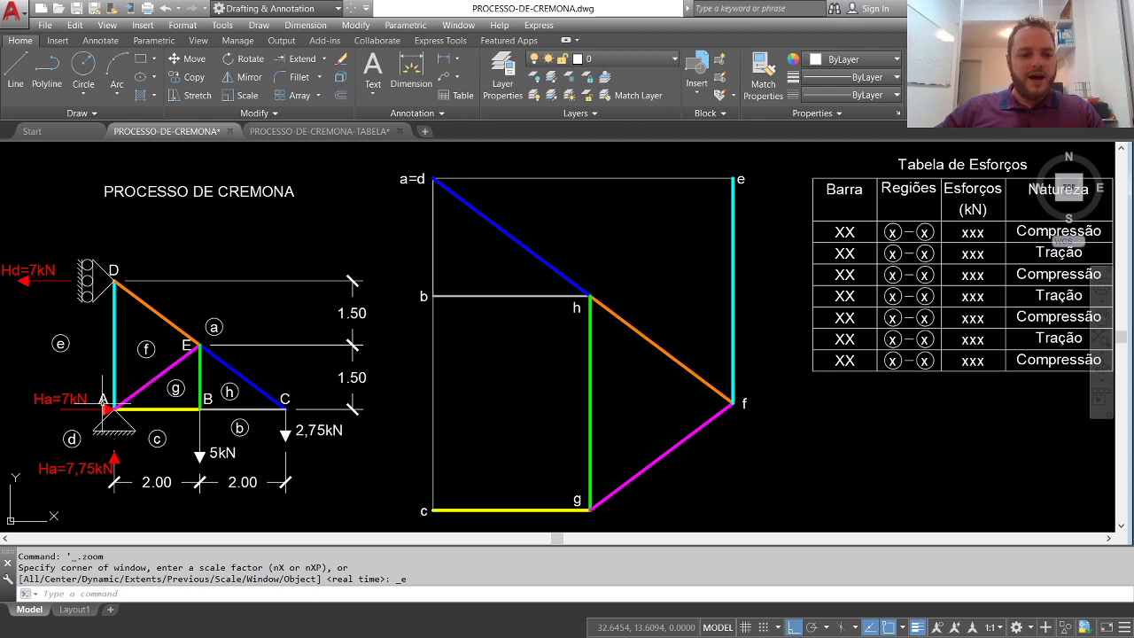
Replace the XX placeholders in the first three rows of the Barra column with AB, AD and AE
double_click(845, 231)
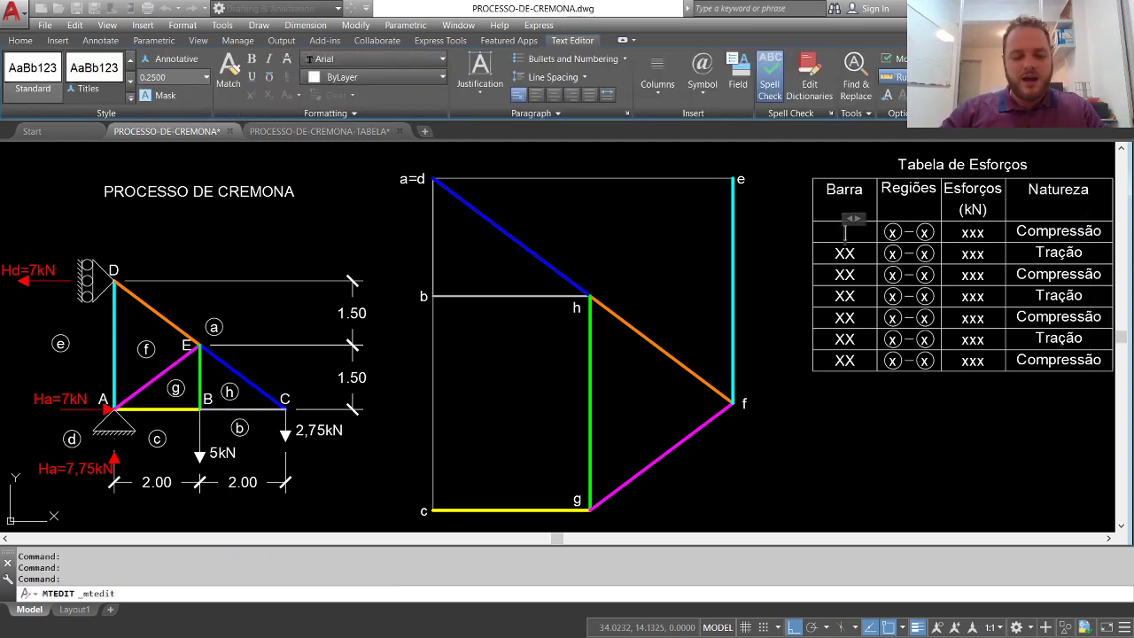
text(AB)
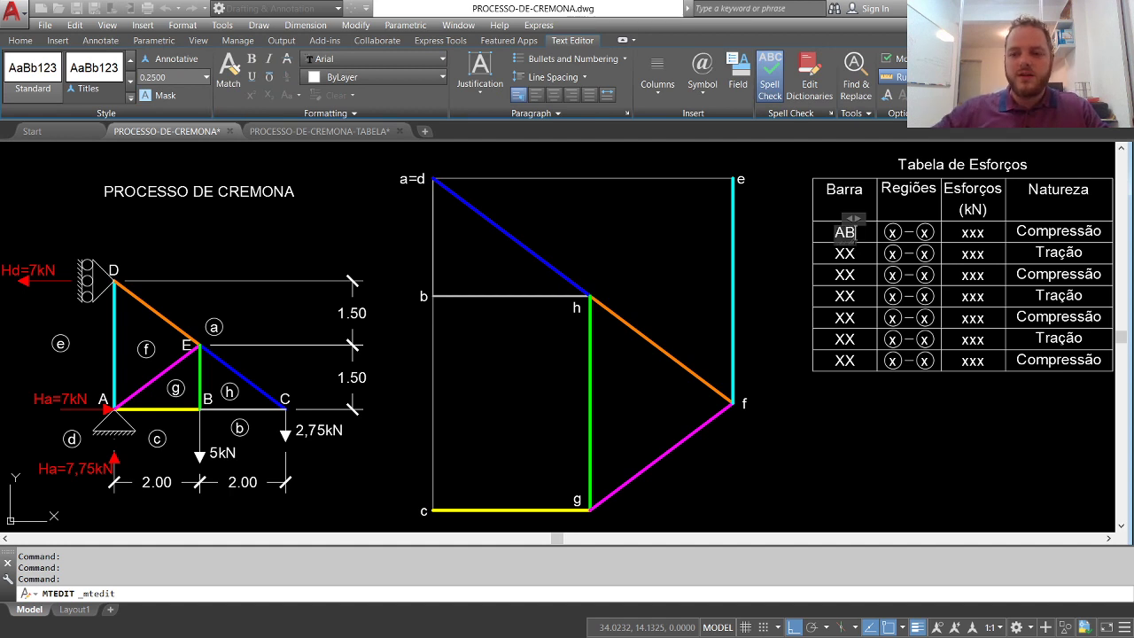
click(862, 246)
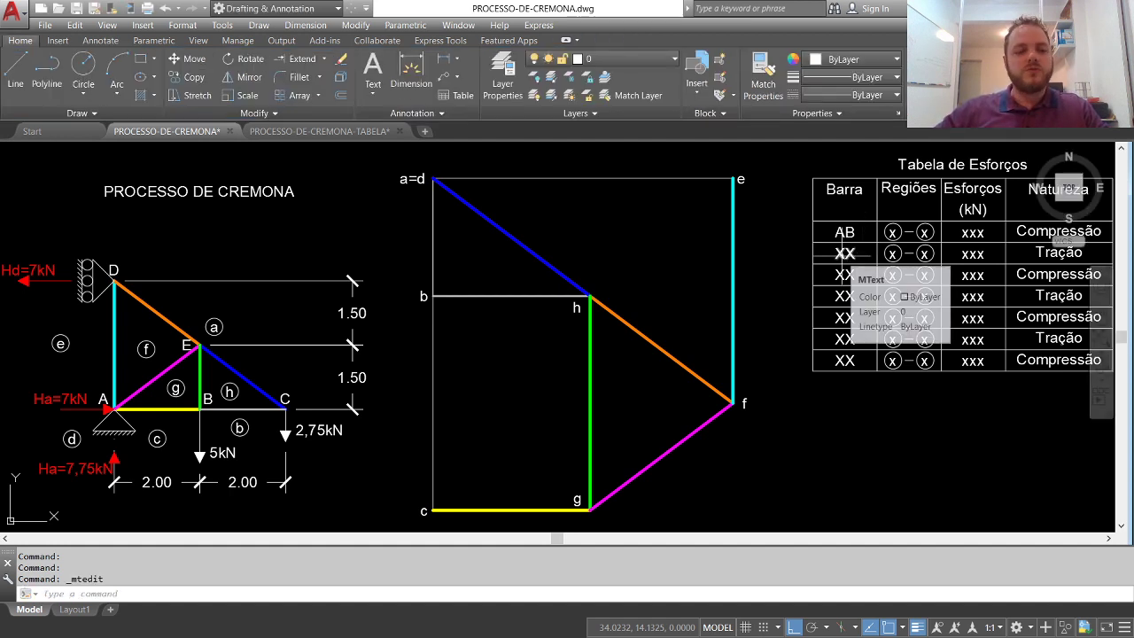
double_click(844, 253)
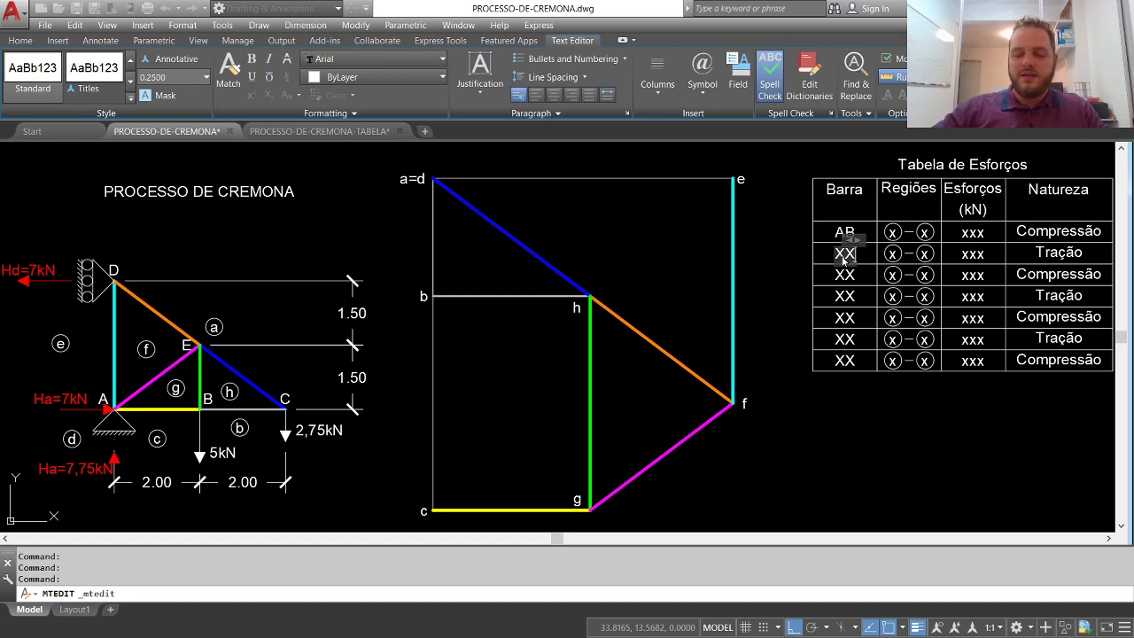
key(BackSpace)
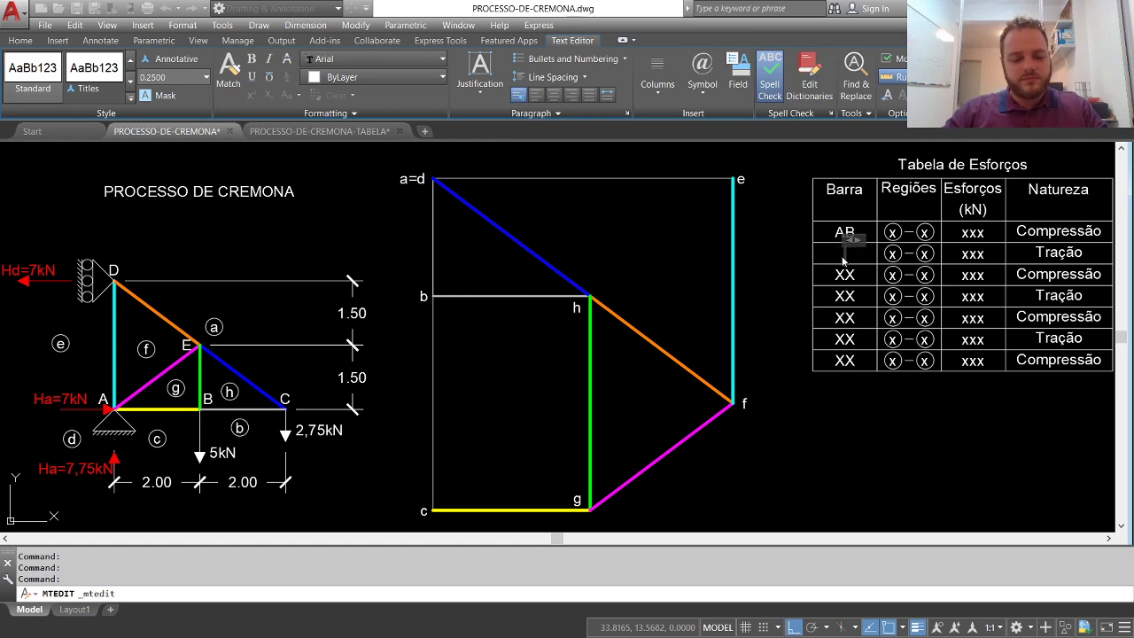
click(840, 275)
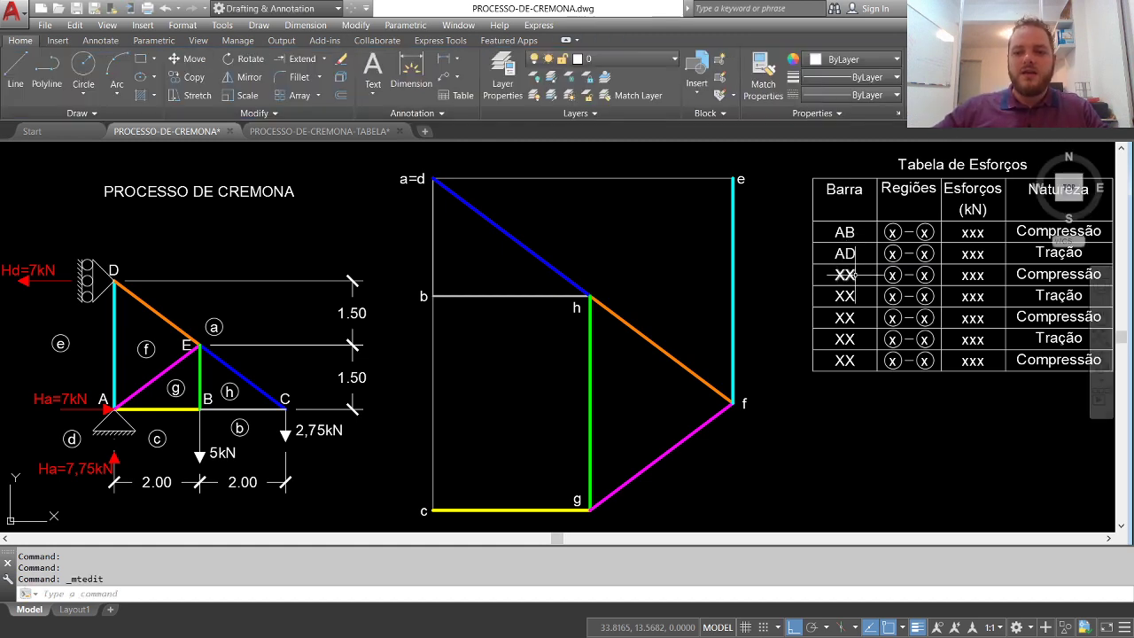
double_click(845, 275)
key(BackSpace)
key(BackSpace)
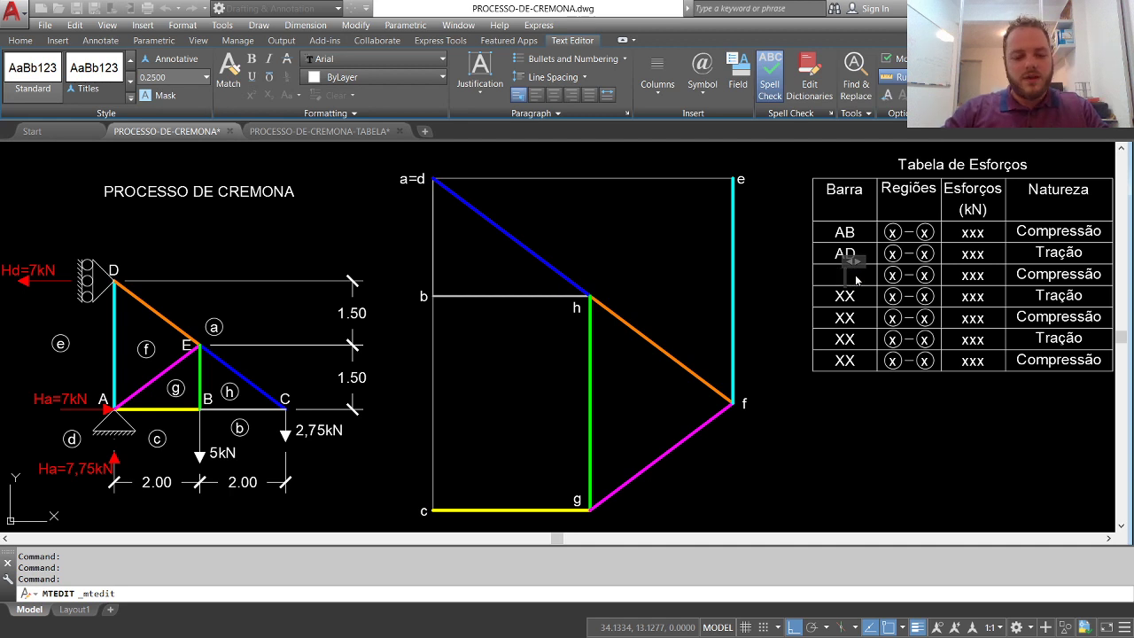
click(467, 348)
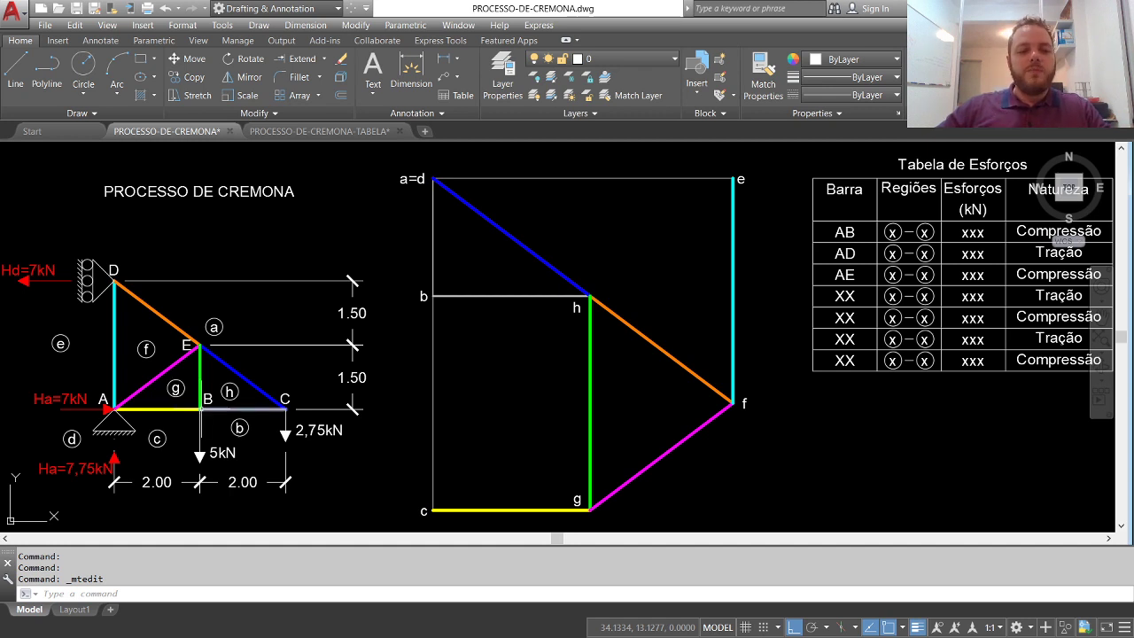
Enter the bar names BC and BE in the fourth and fifth rows of the Barra column
double_click(844, 296)
key(BackSpace)
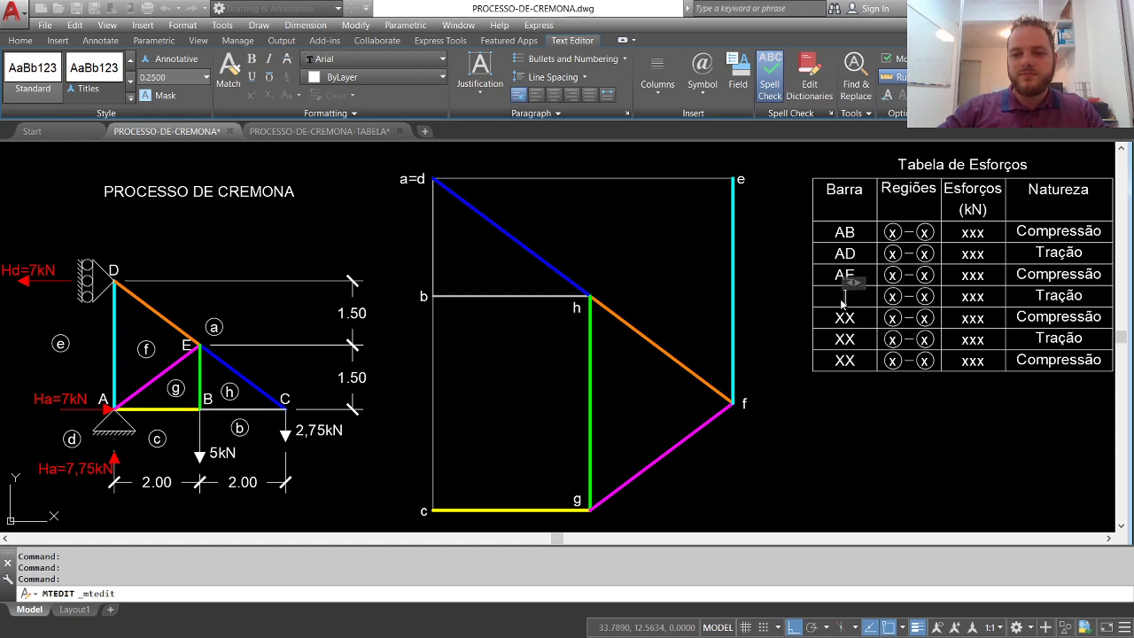
text(BC)
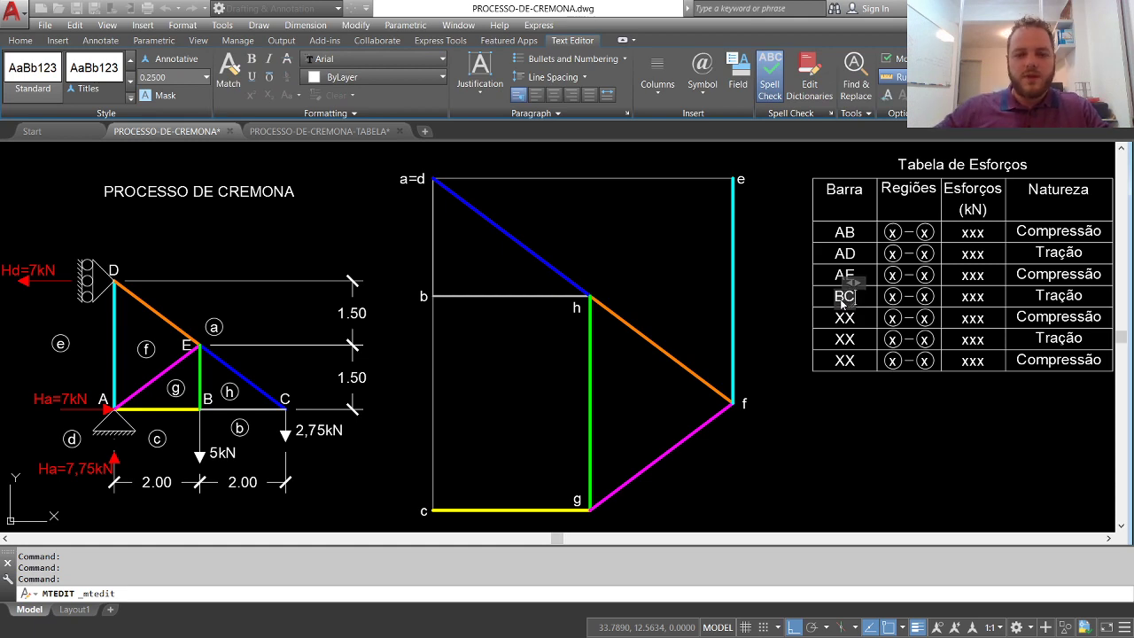
click(845, 319)
double_click(846, 319)
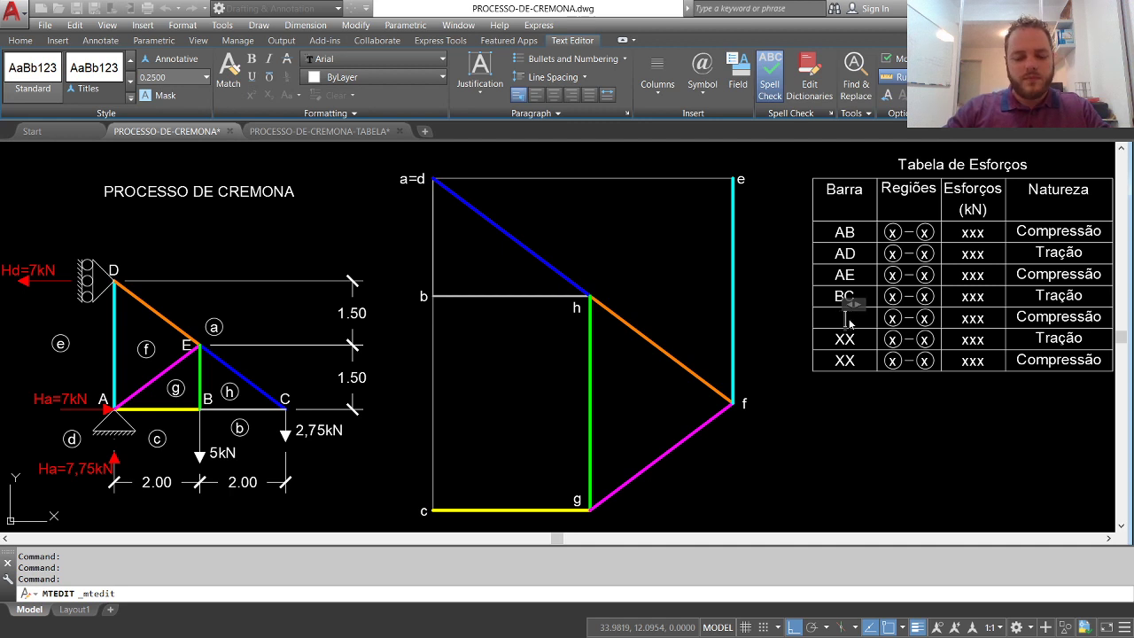
click(842, 343)
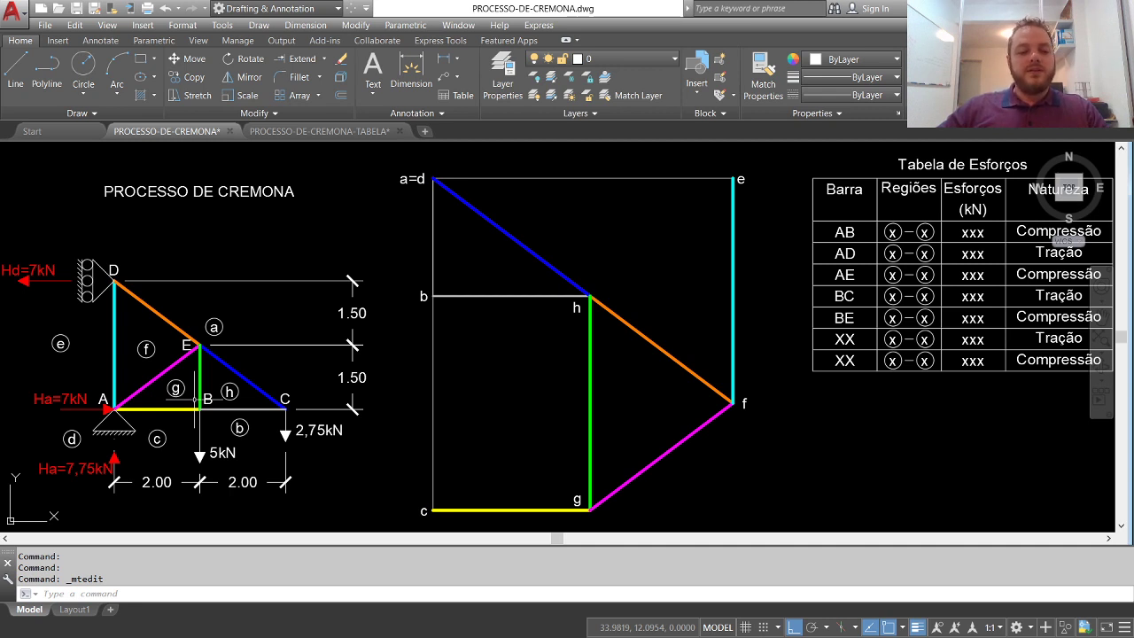
Fill the last two rows of the Barra column with the bar names CE and DE
double_click(858, 338)
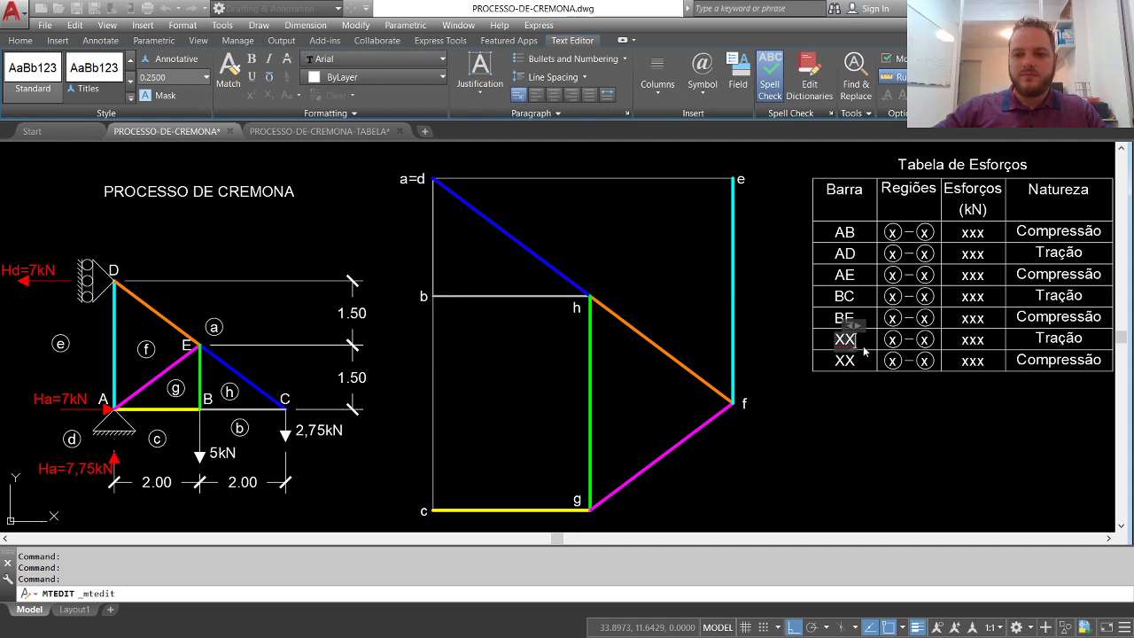
key(BackSpace)
text(CE)
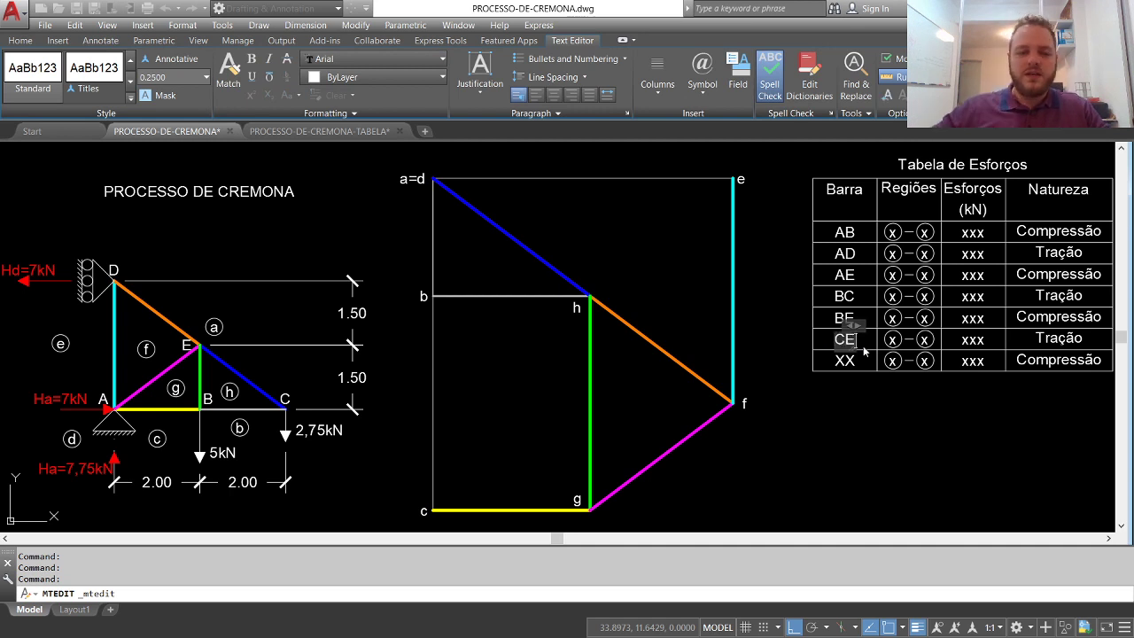
click(853, 391)
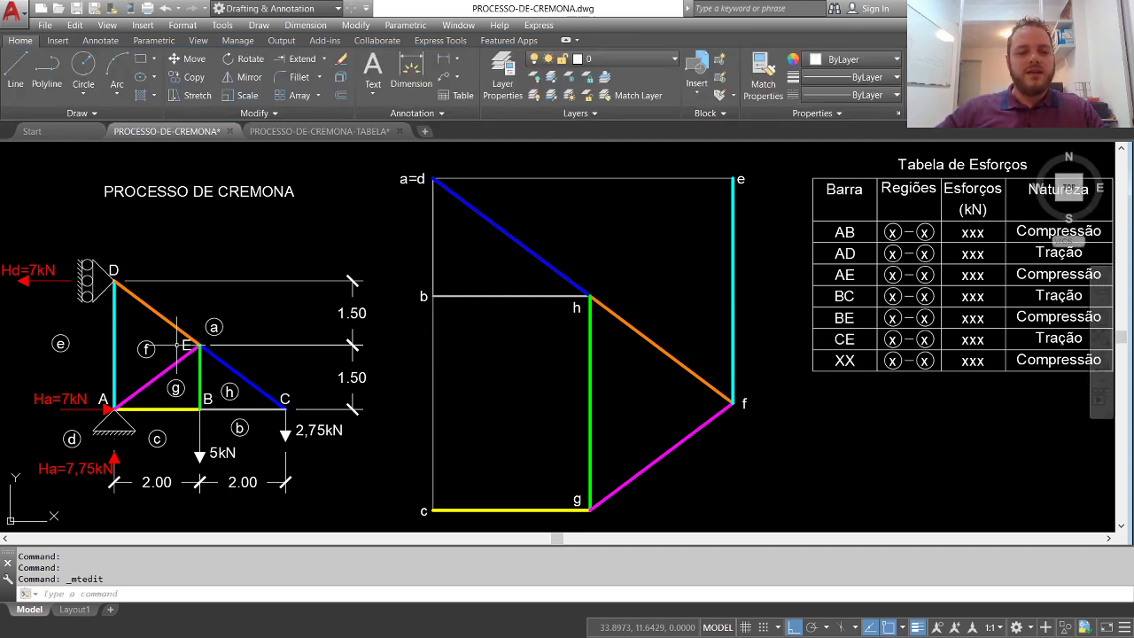
double_click(841, 361)
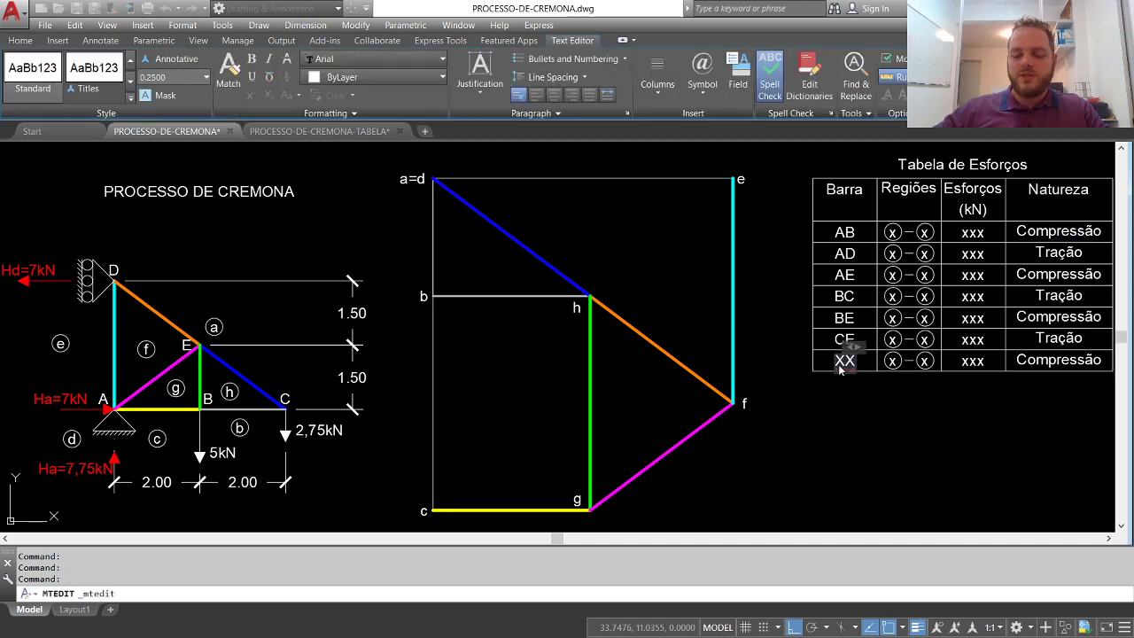
key(BackSpace)
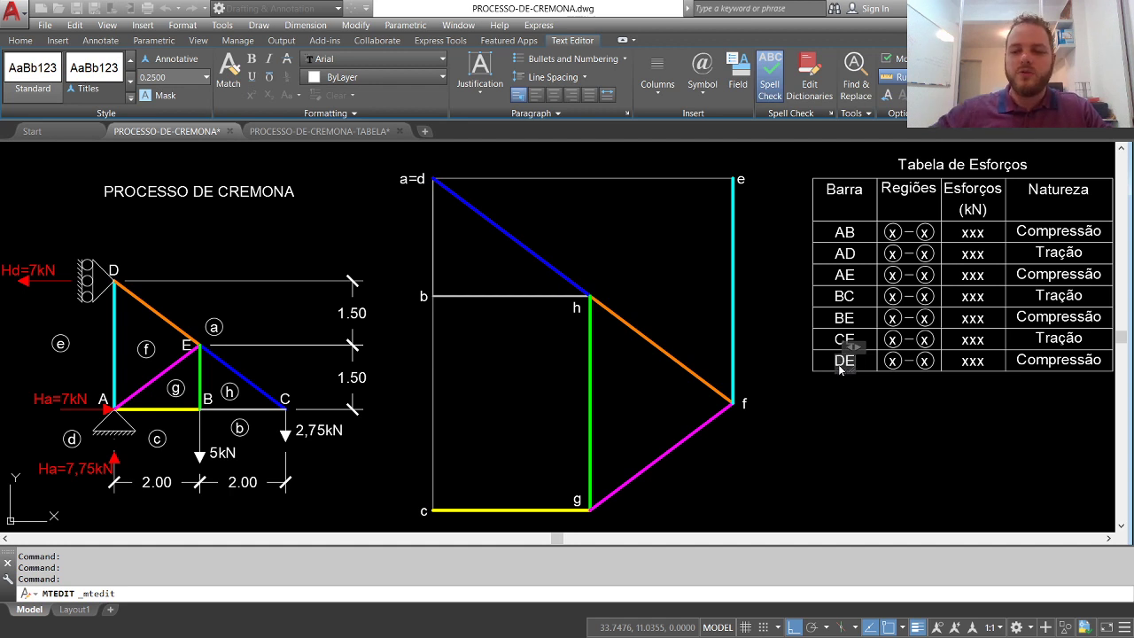
click(884, 423)
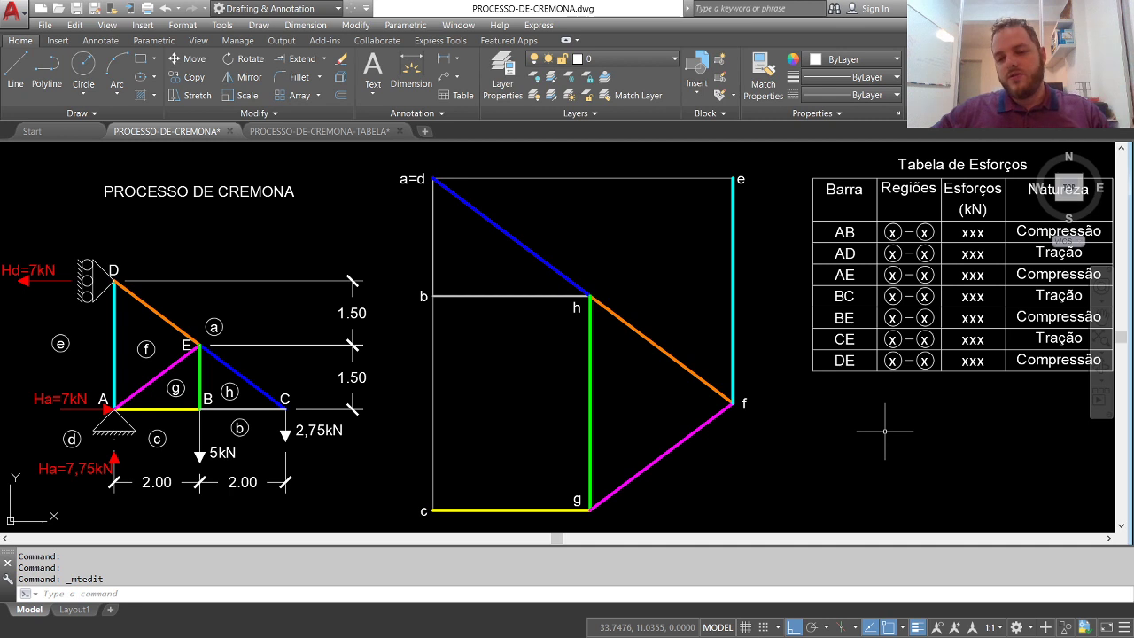
middle_drag(862, 431, 857, 431)
click(189, 58)
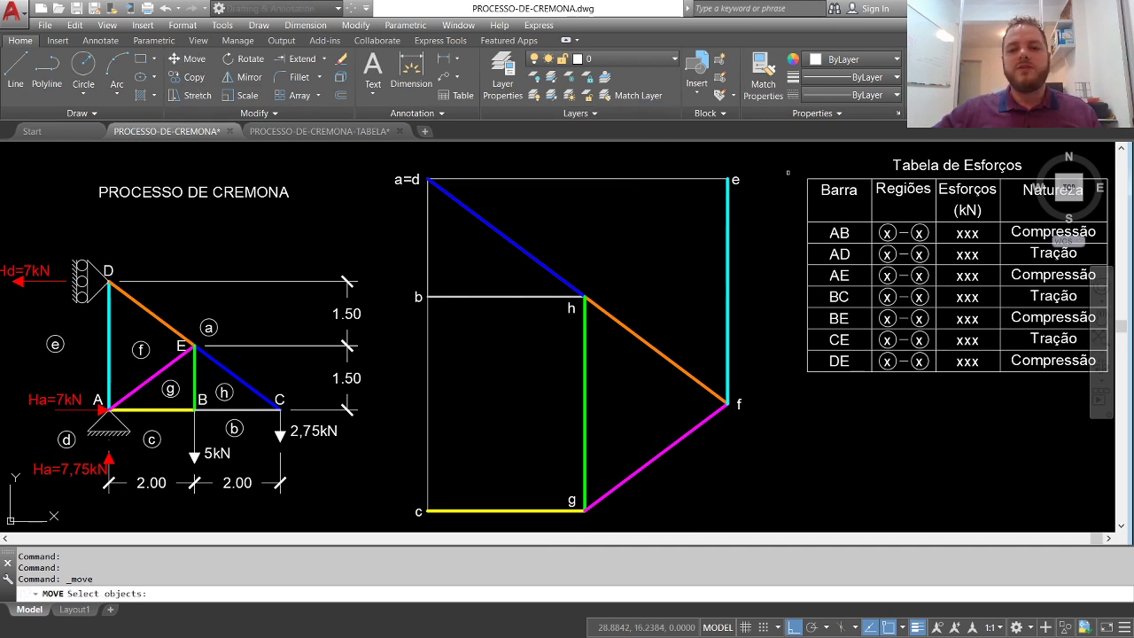
key(Escape)
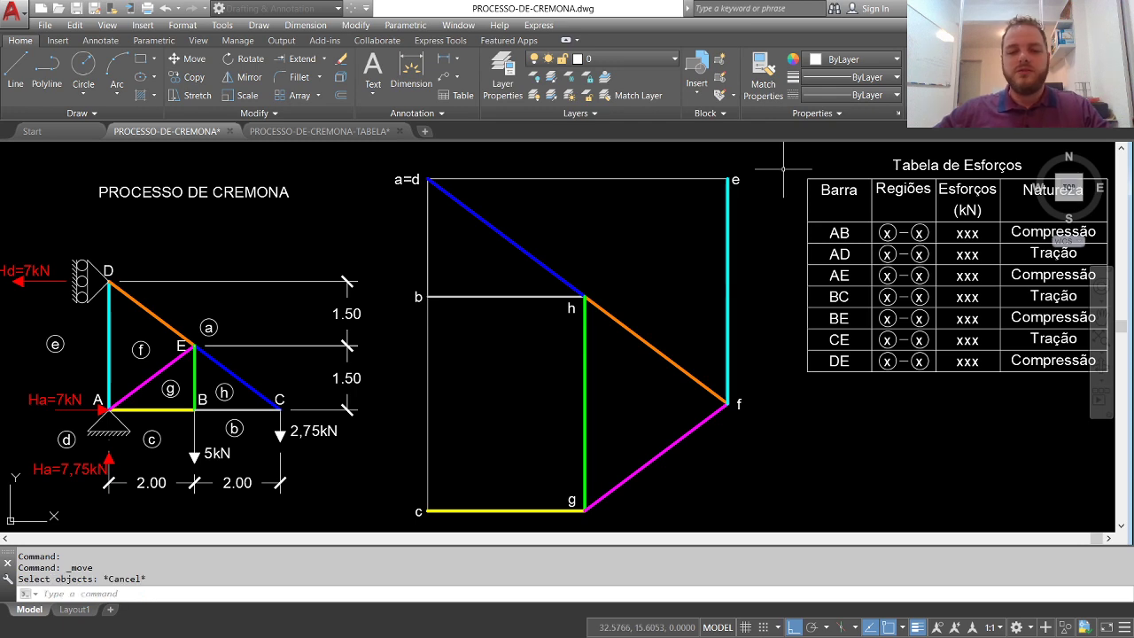
key(Escape)
middle_click(760, 220)
middle_click(759, 221)
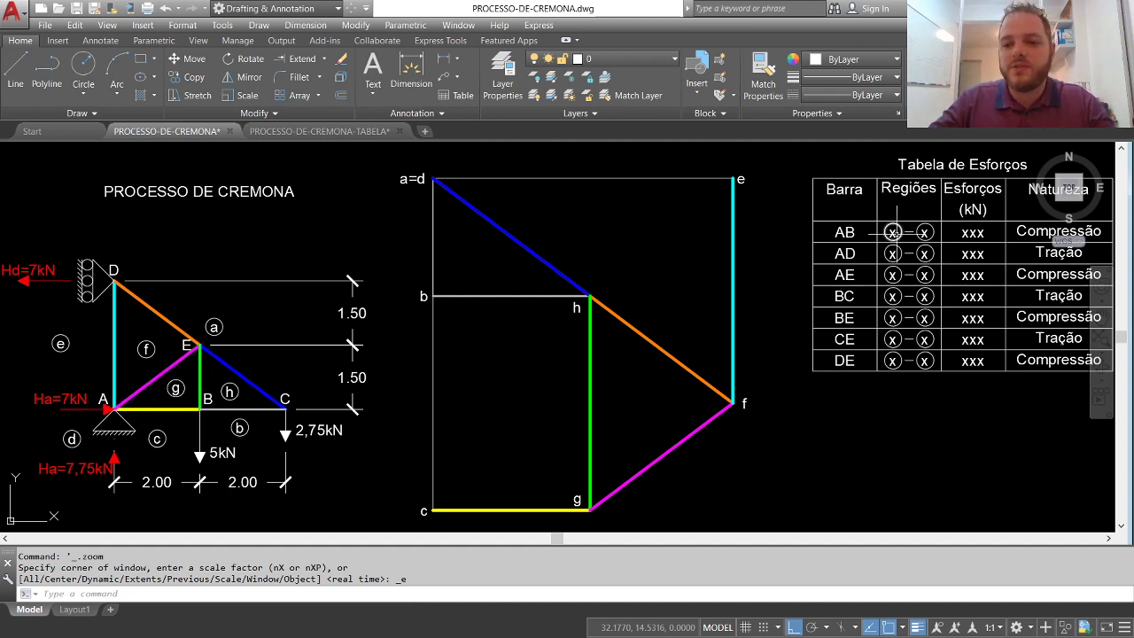
Set the two circled region letters in bar AB's row of the table to c and g
double_click(893, 231)
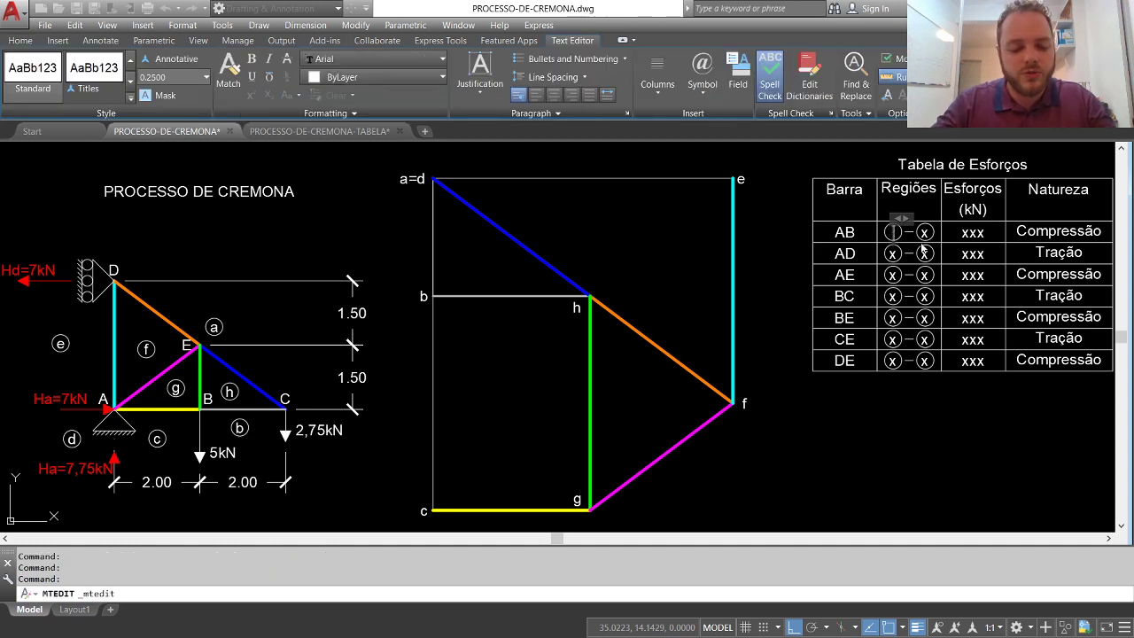
click(932, 247)
double_click(924, 232)
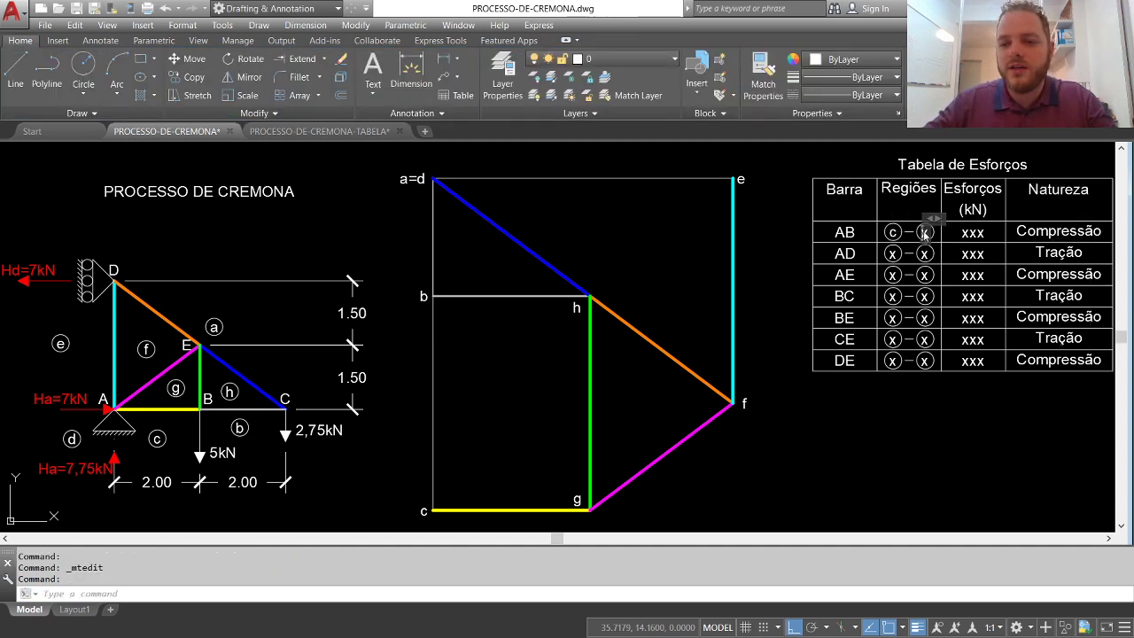
text(g)
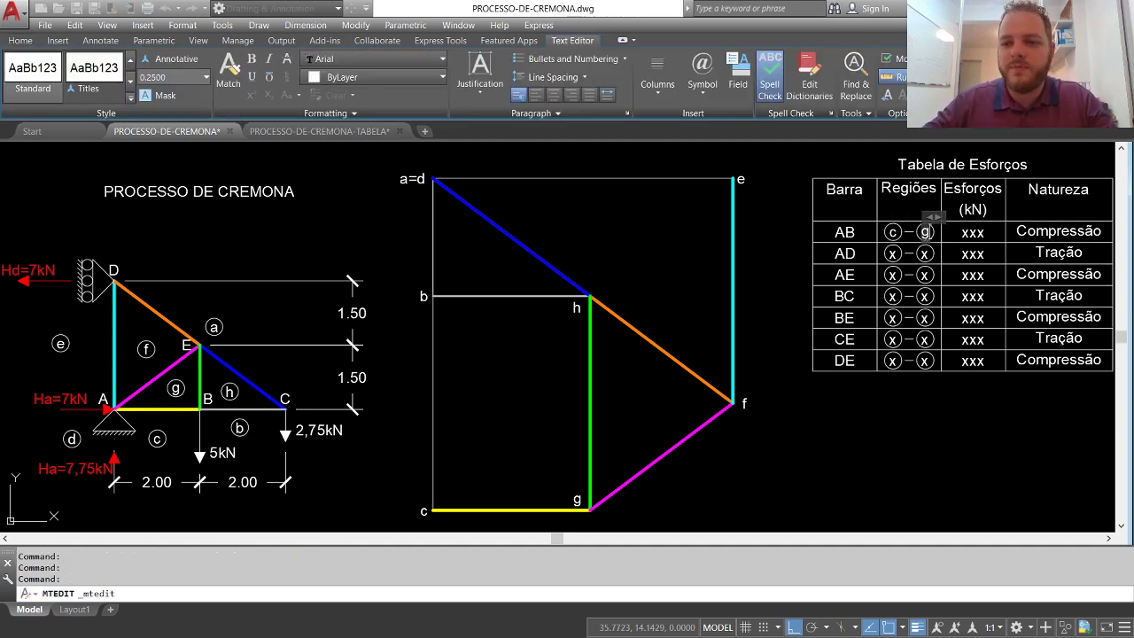
Set the two circled region letters in bar AD's row of the table to e and f
click(932, 217)
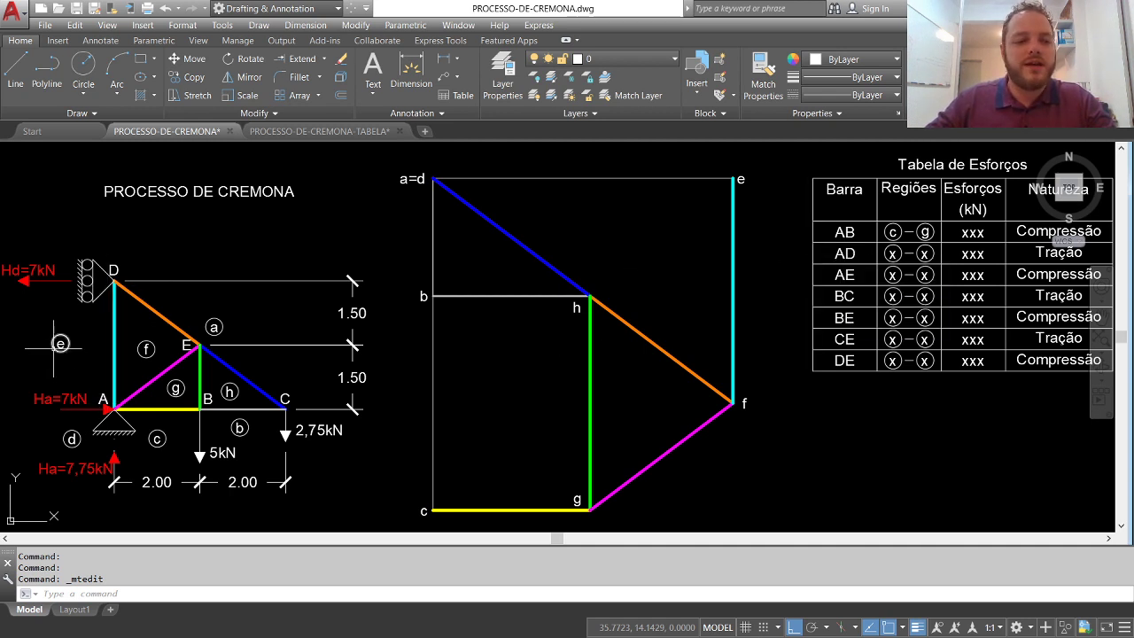
double_click(893, 253)
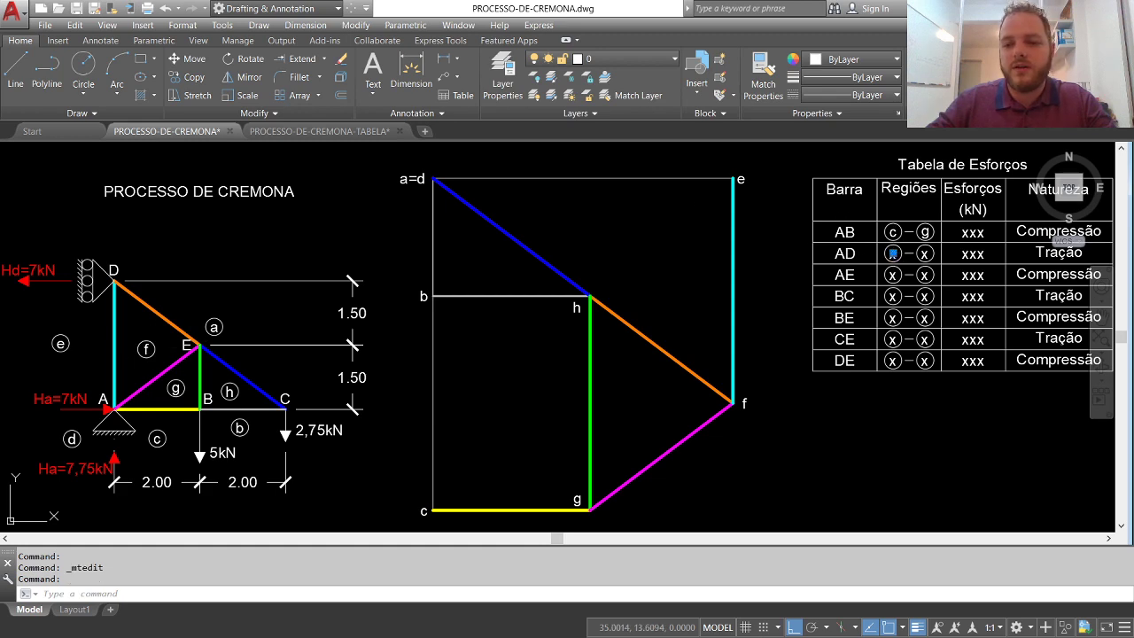
click(925, 254)
double_click(926, 256)
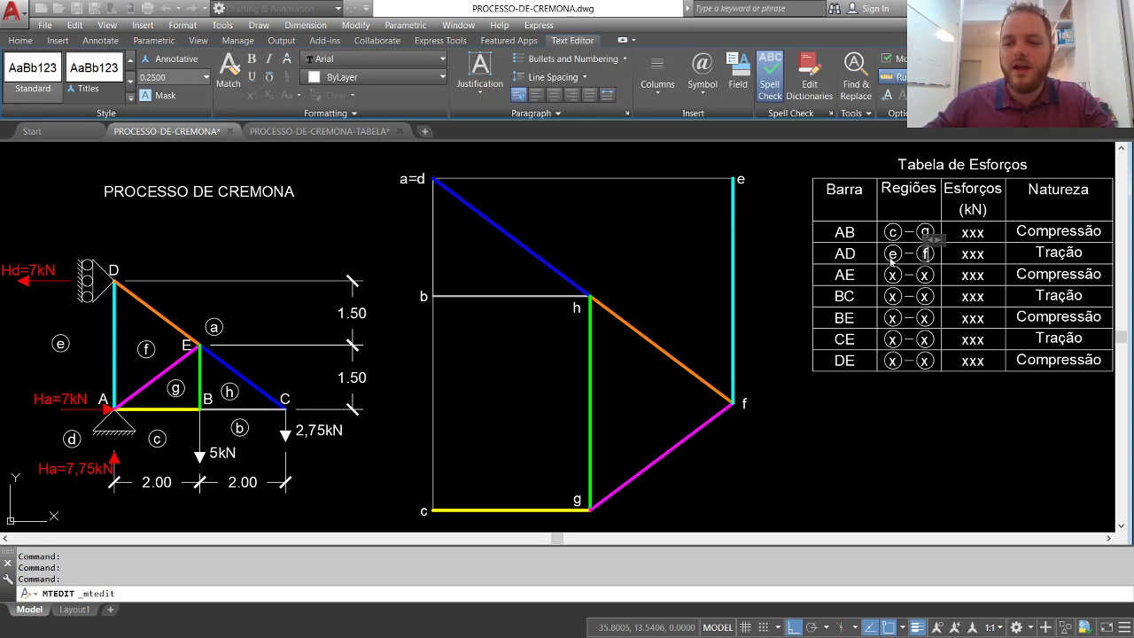
click(892, 273)
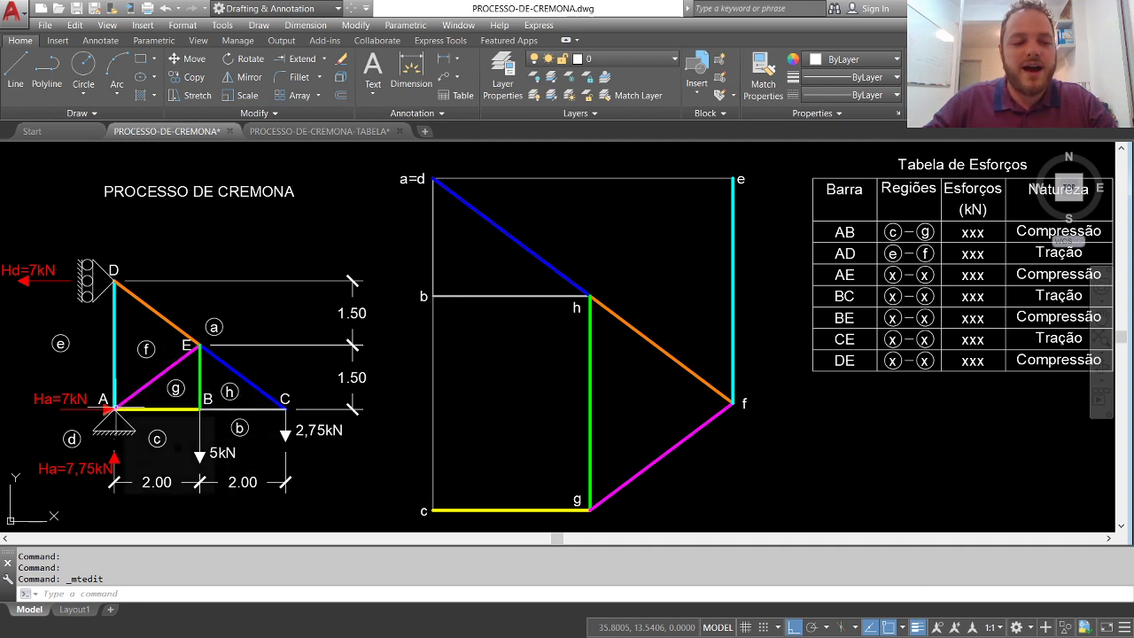
Set the two circled region letters in bar AE's row to f and g
double_click(893, 275)
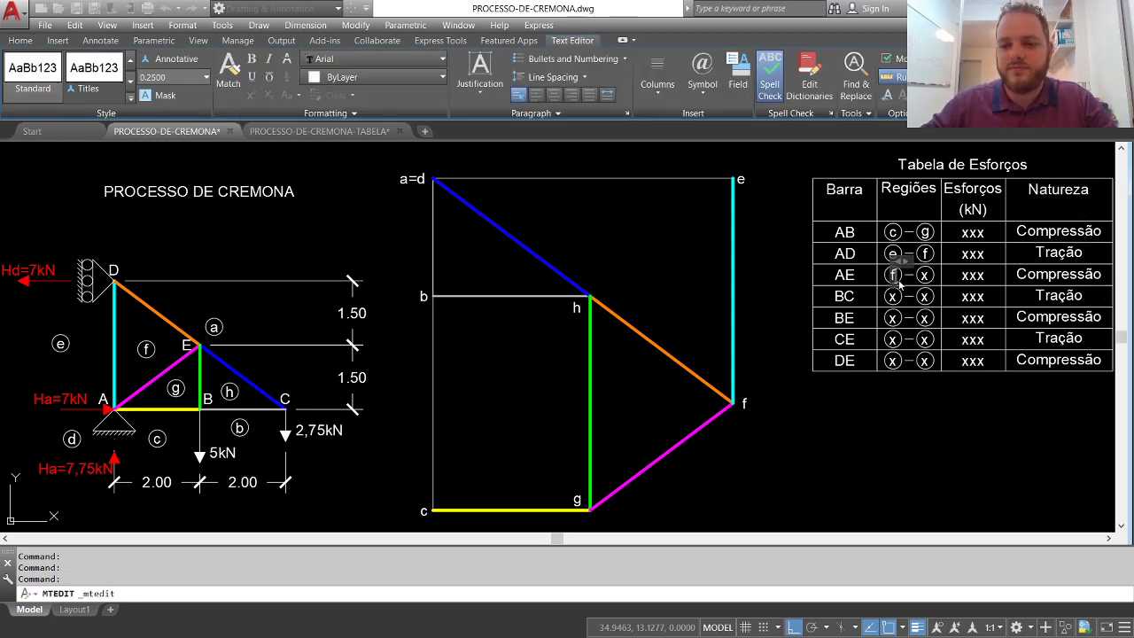
click(899, 282)
double_click(924, 276)
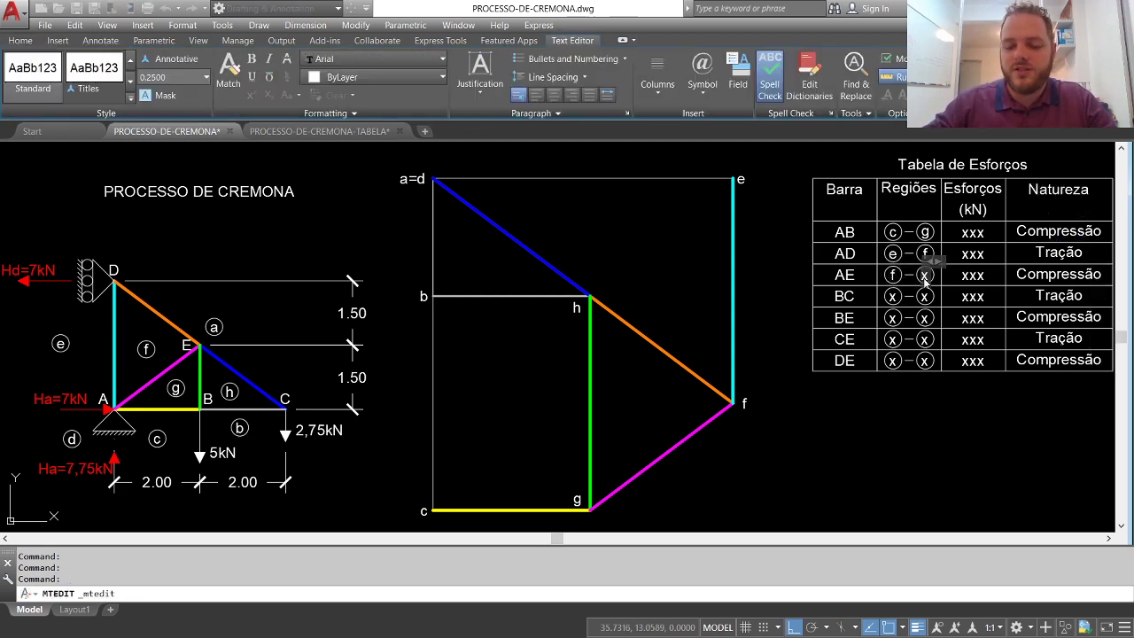
text(g)
click(926, 296)
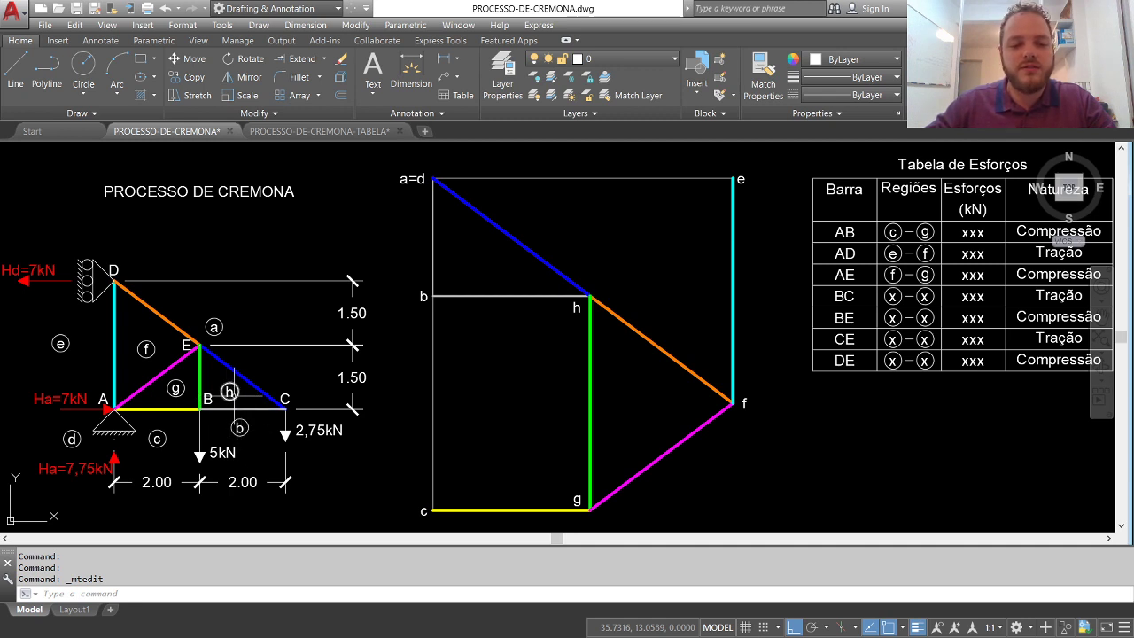
Replace the x placeholders in bar BC's Regiões cell with b and h
double_click(893, 296)
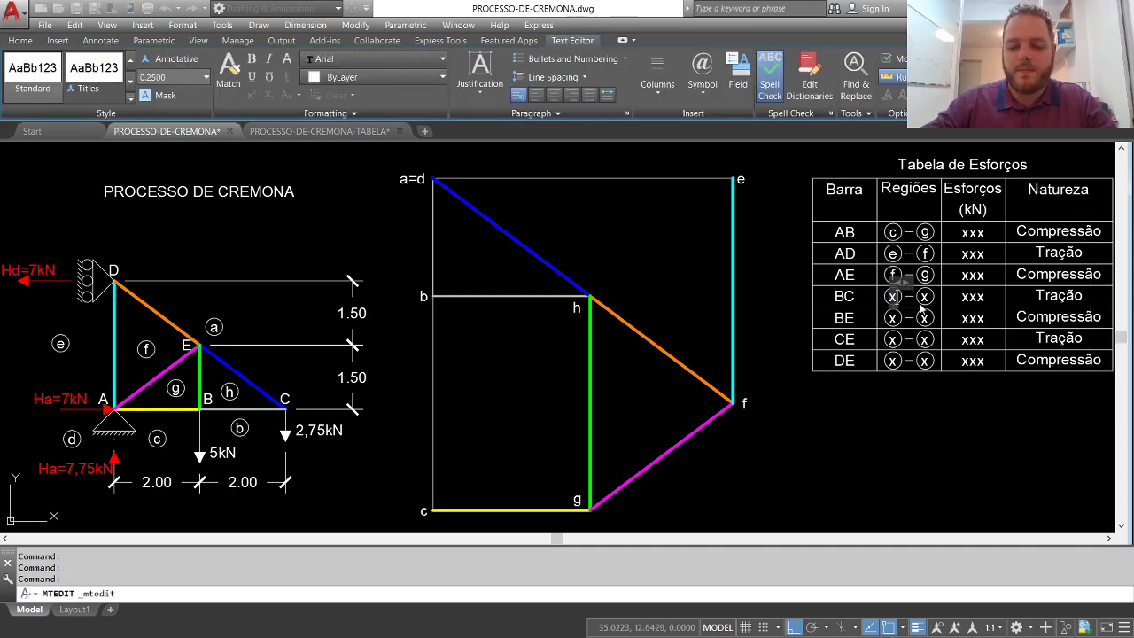
key(BackSpace)
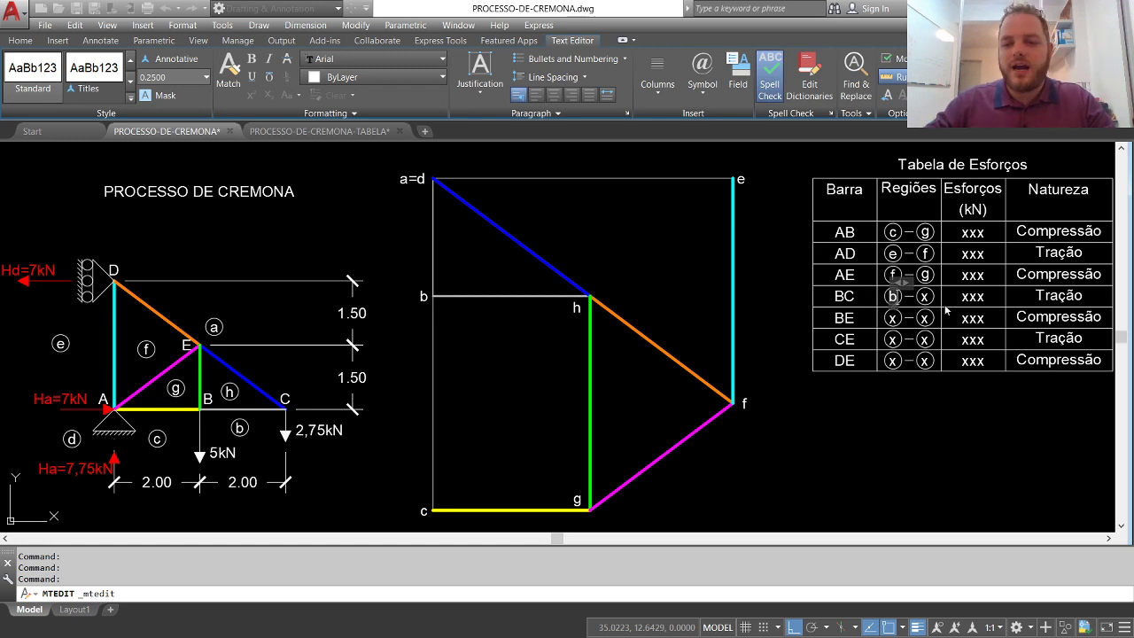
key(Escape)
double_click(925, 296)
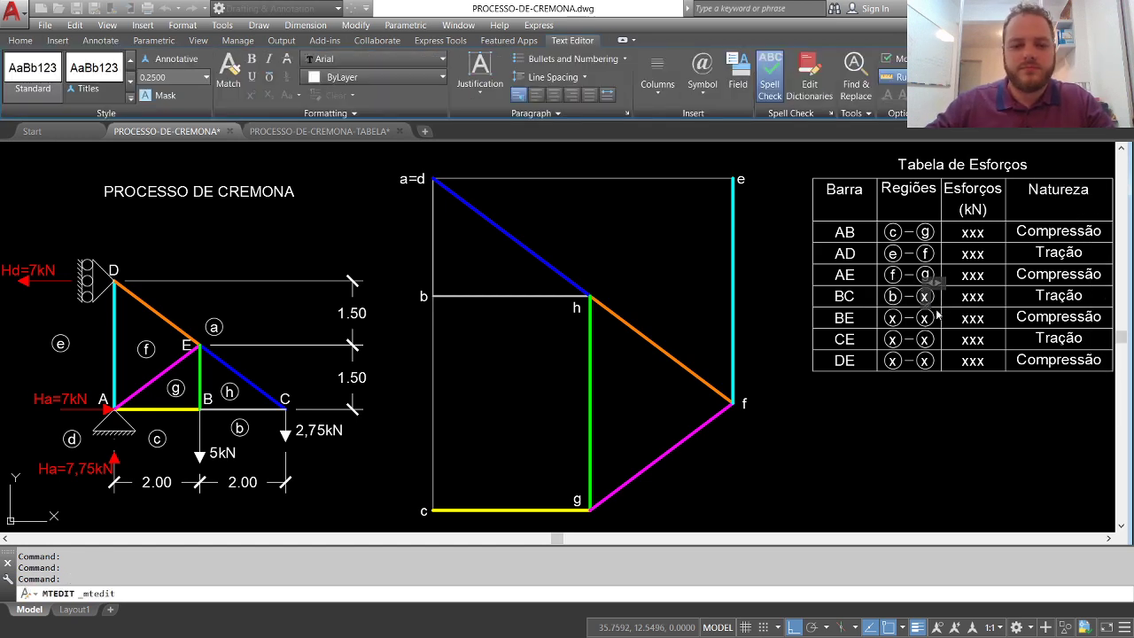
key(BackSpace)
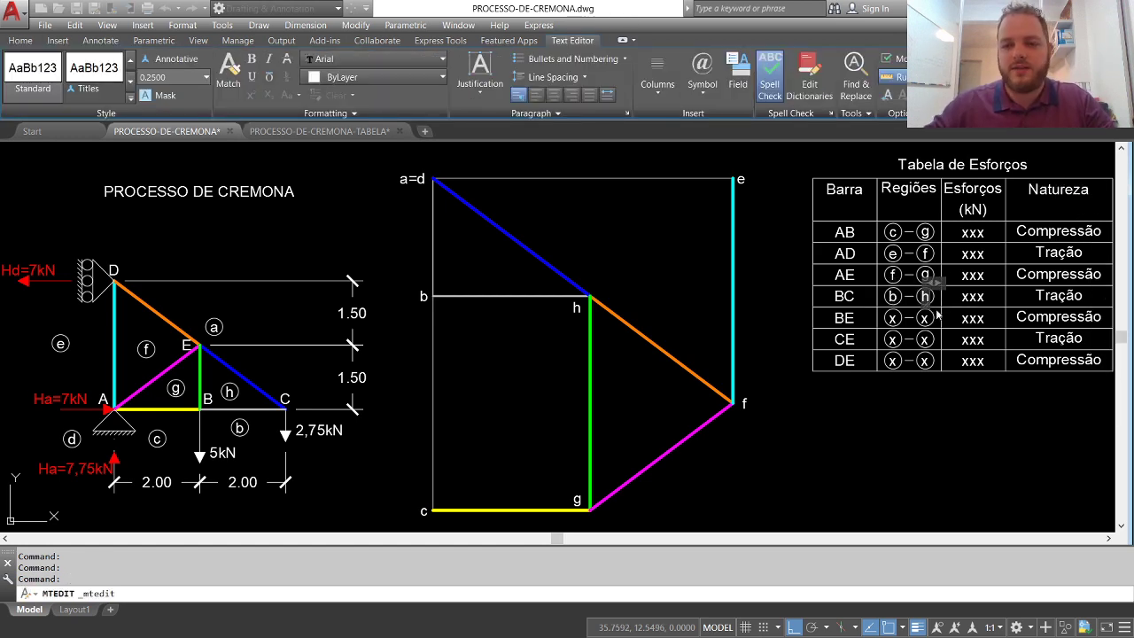
click(939, 316)
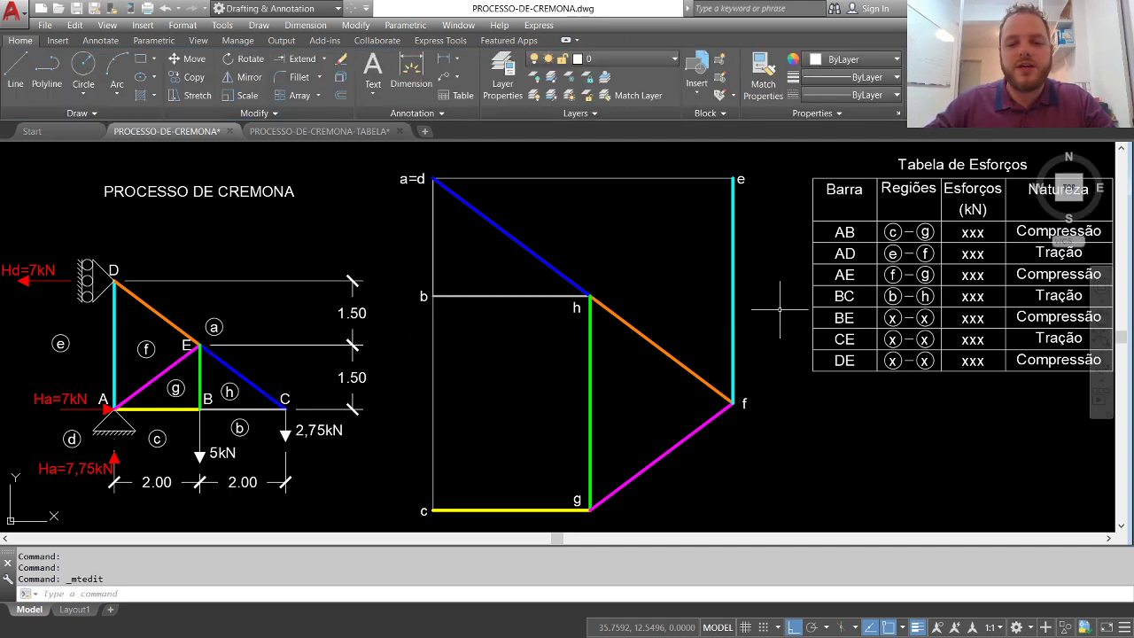
Replace the x placeholders in bar BE's Regiões cell with g and h
double_click(893, 317)
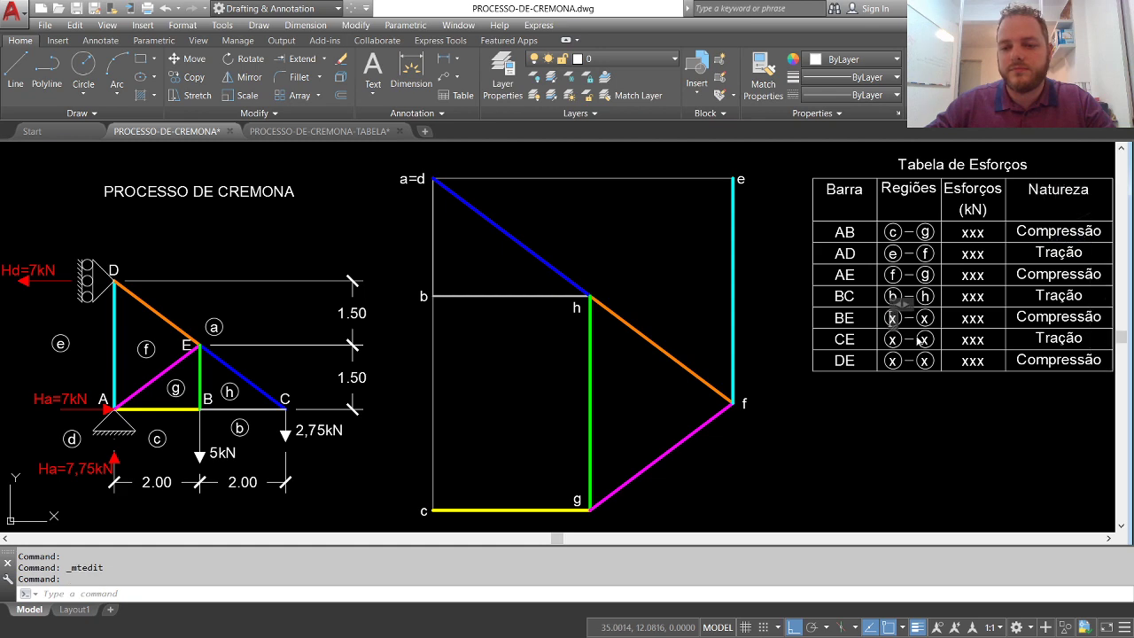
text(g)
click(924, 317)
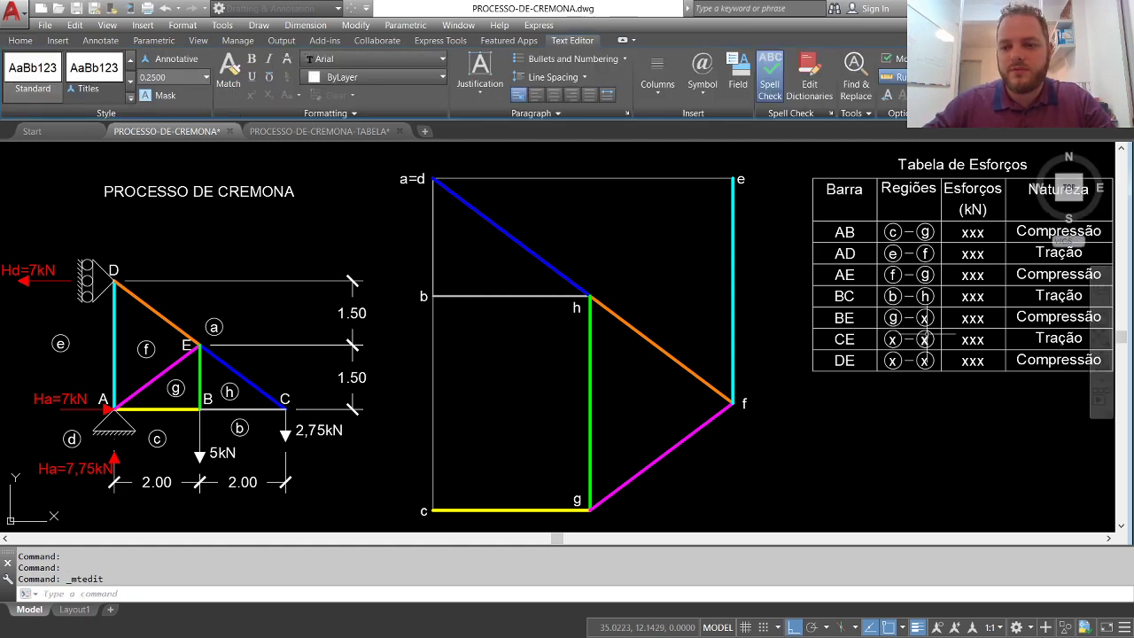
double_click(923, 318)
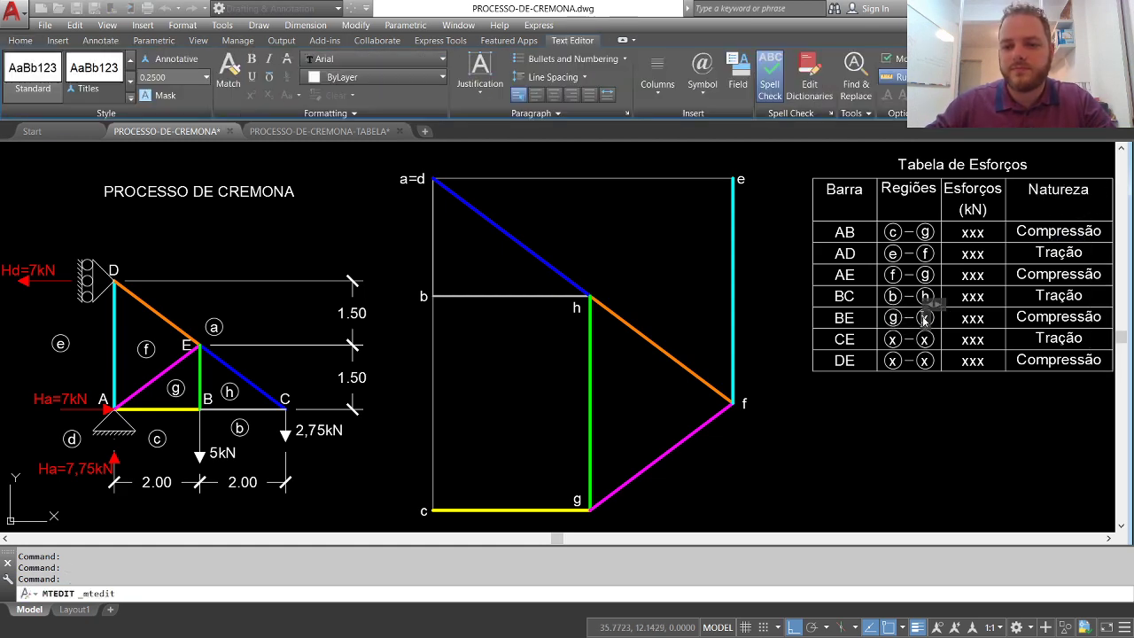
click(899, 340)
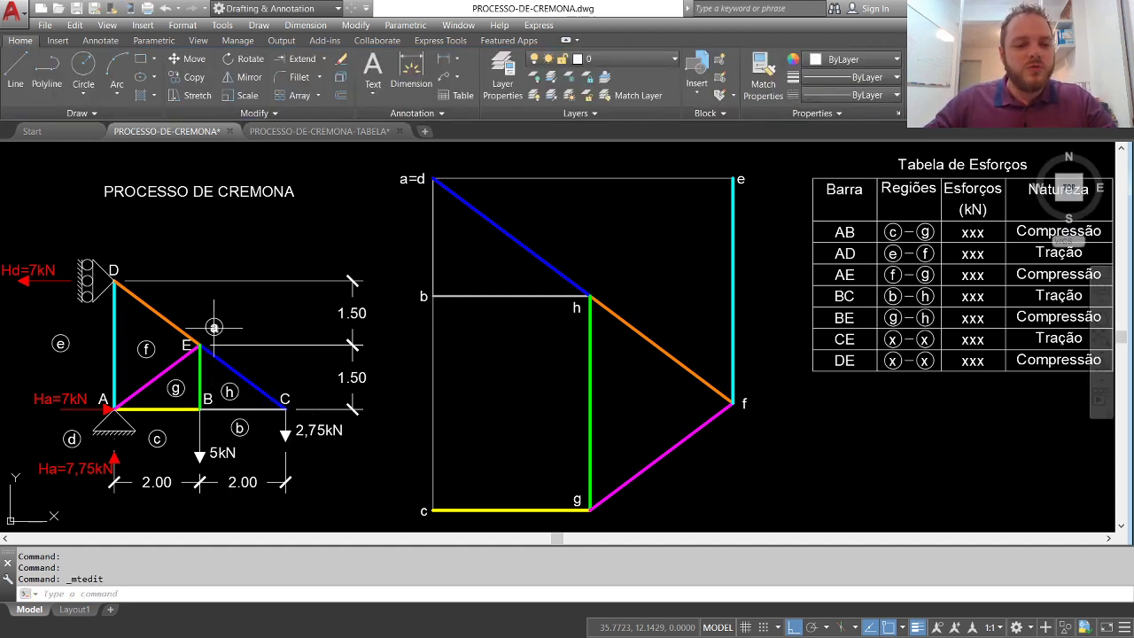
Enter the region letters a and h in the circles of bar CE's row
double_click(893, 340)
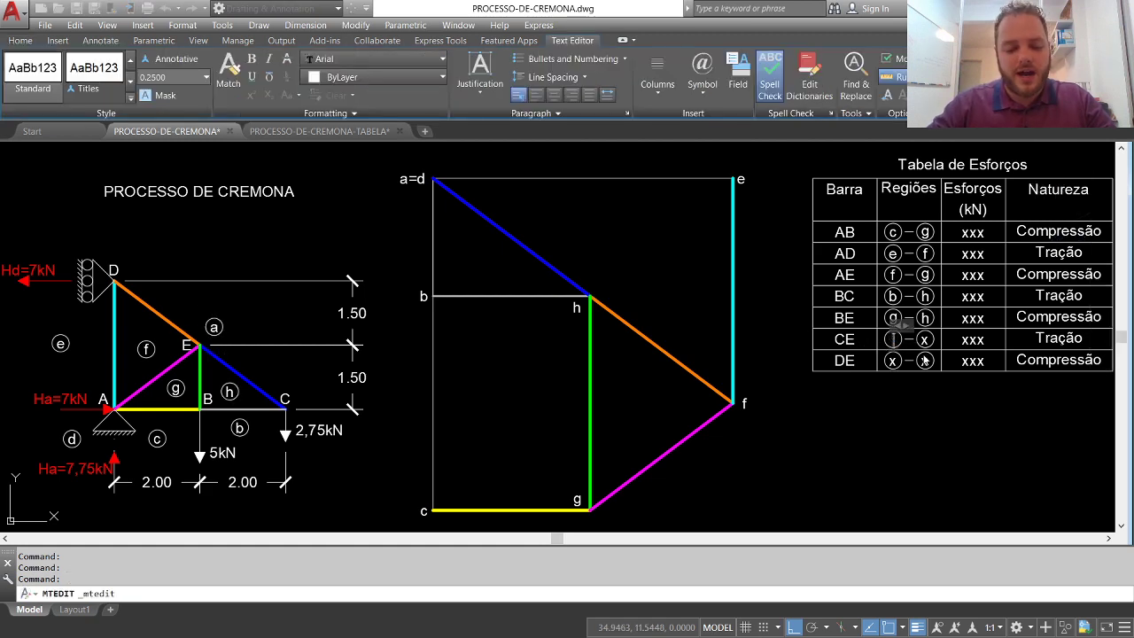
click(924, 358)
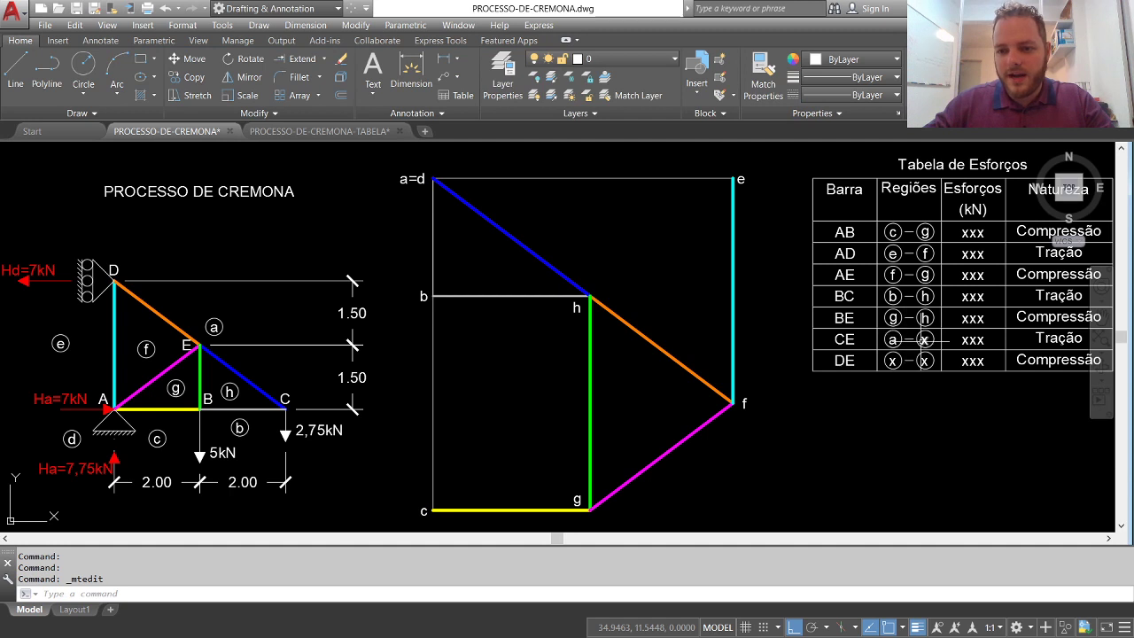
double_click(925, 339)
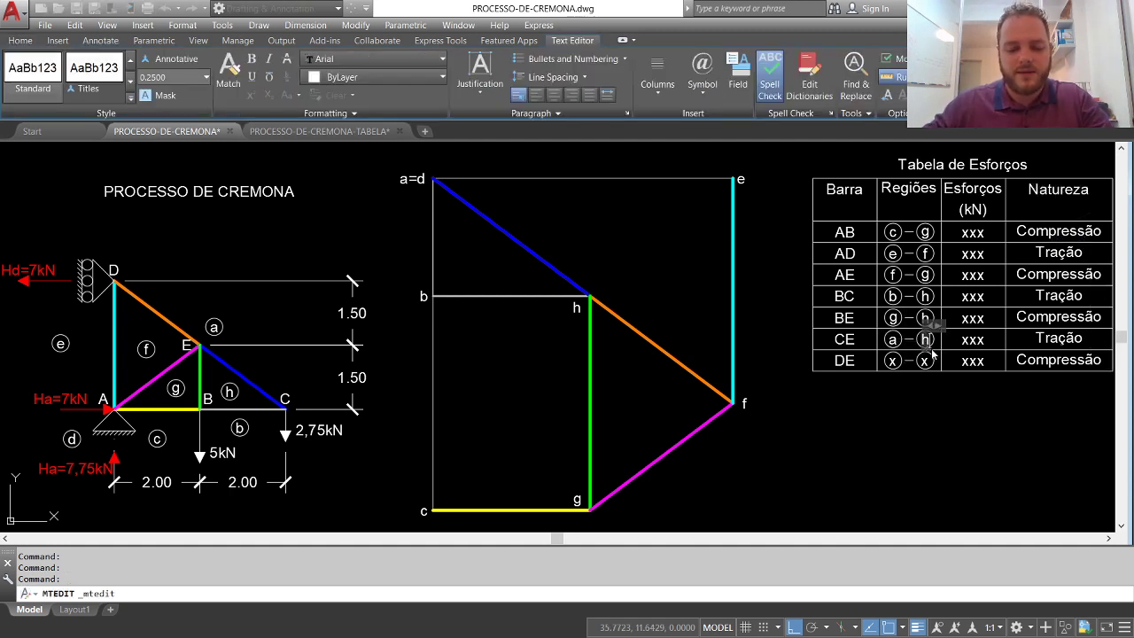
click(884, 397)
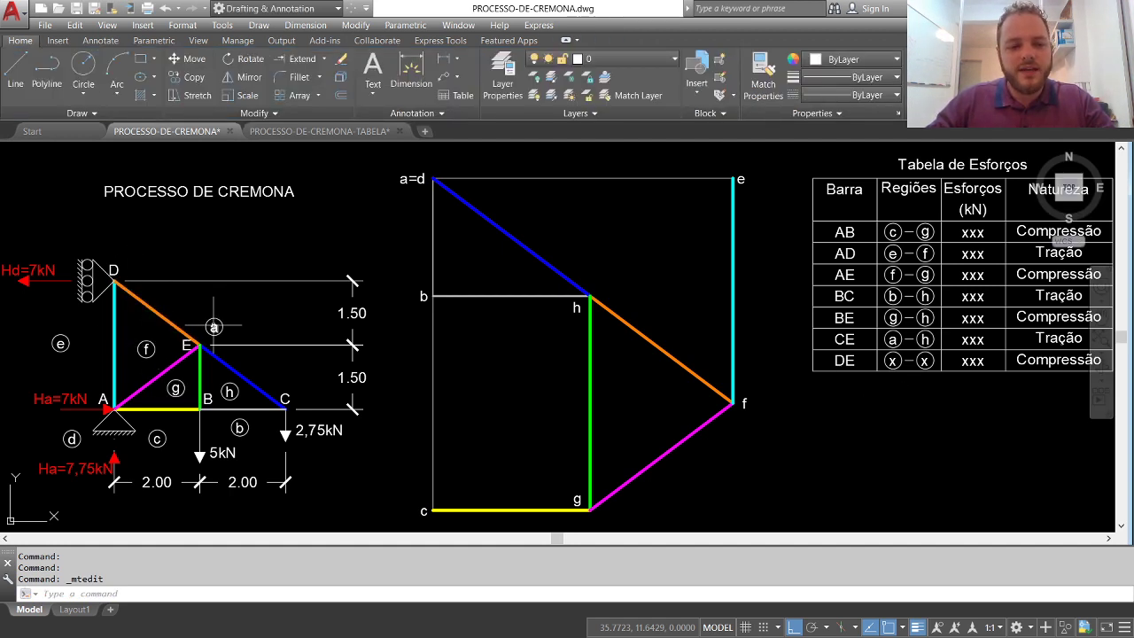
Enter the region letters a and f in the circles of bar DE's row
double_click(904, 374)
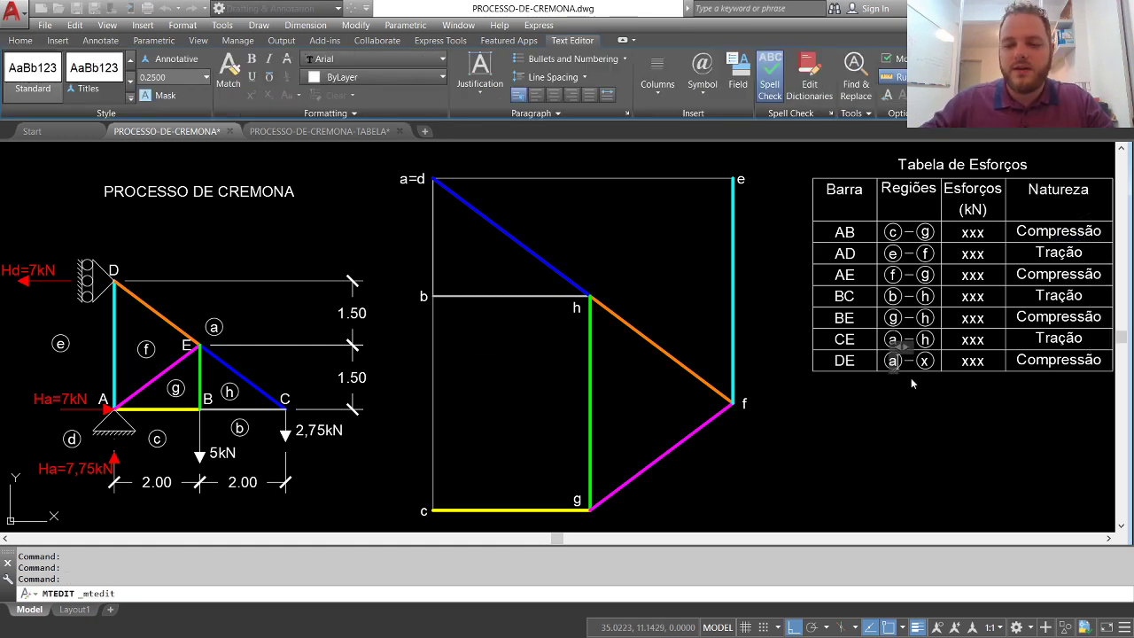
click(923, 361)
click(923, 361)
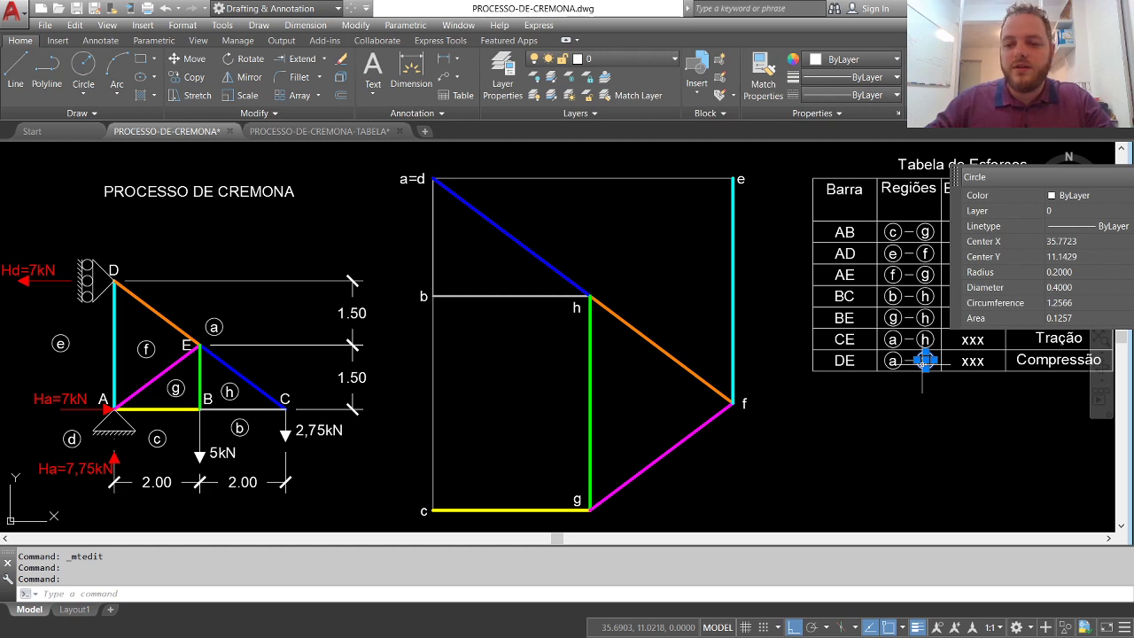
key(Escape)
key(Escape)
double_click(924, 361)
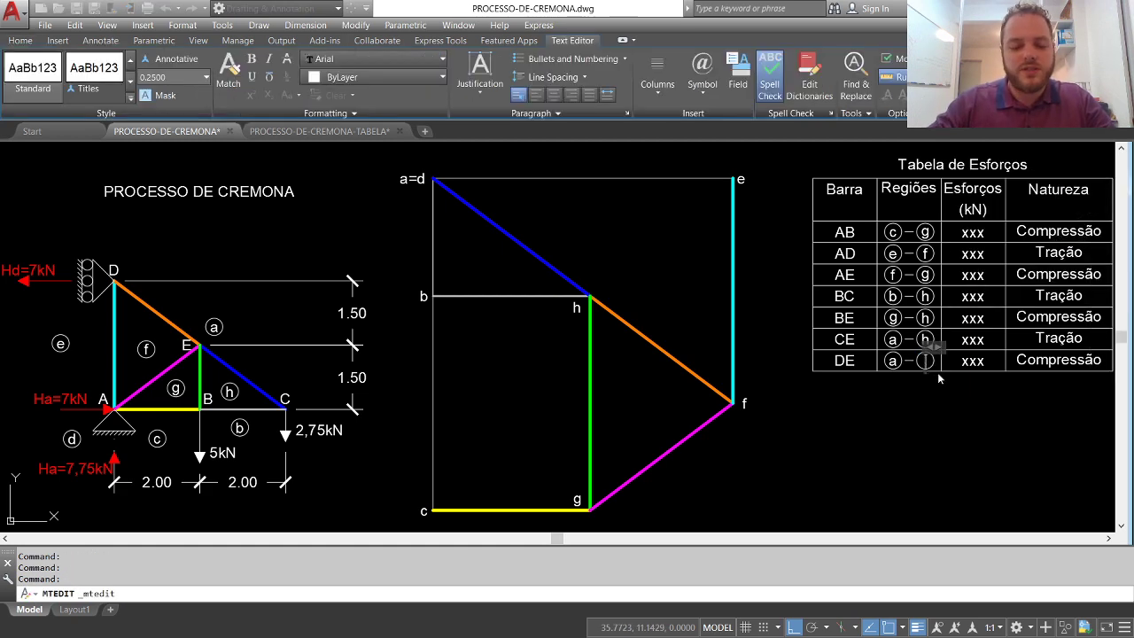
click(890, 400)
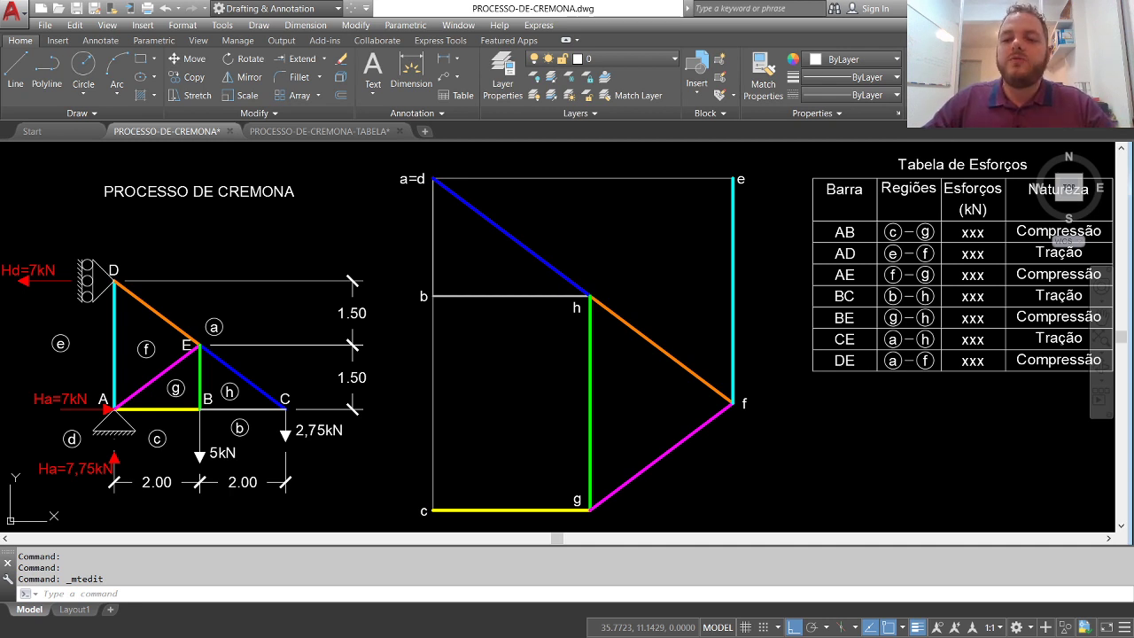
Add a horizontal linear dimension to the yellow c–g line of the force diagram, placed below the line
middle_click(1028, 243)
middle_click(1028, 243)
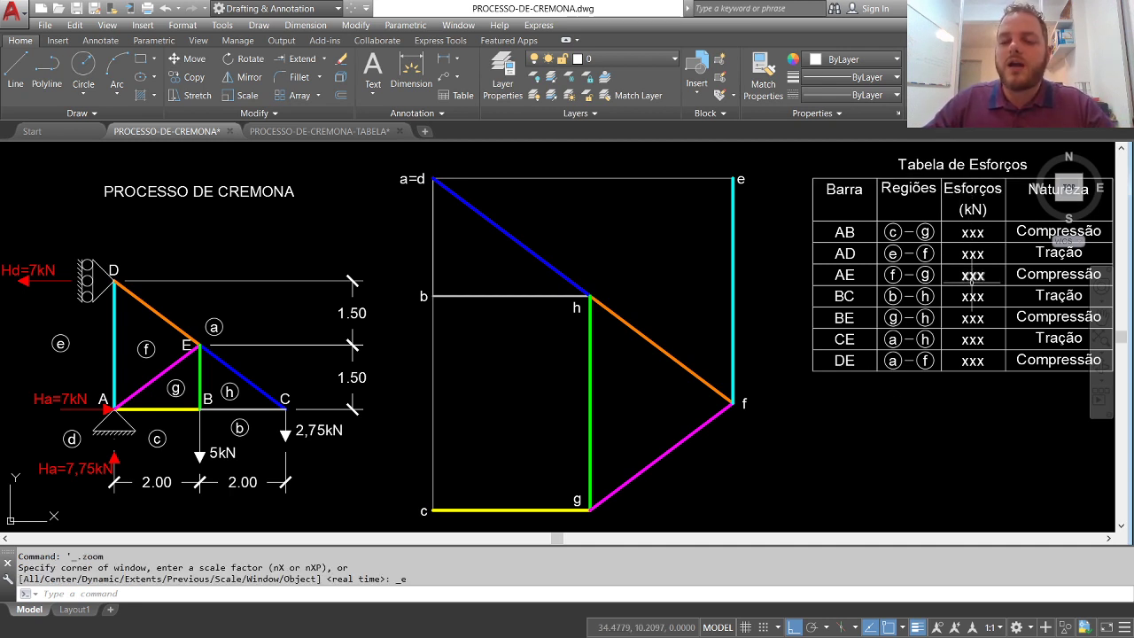
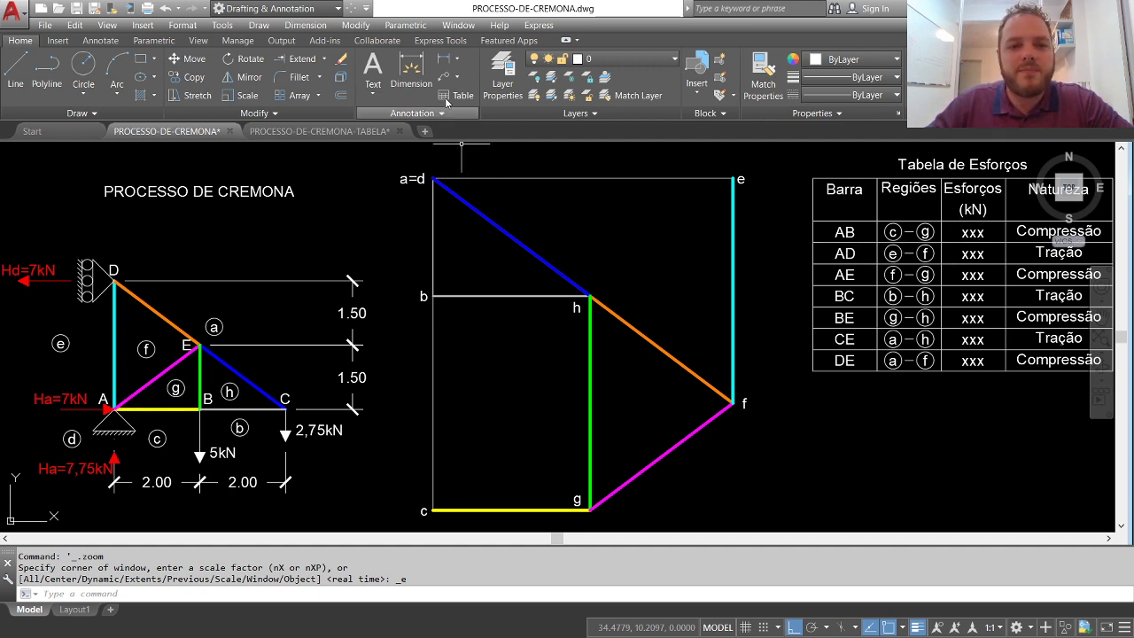
click(445, 59)
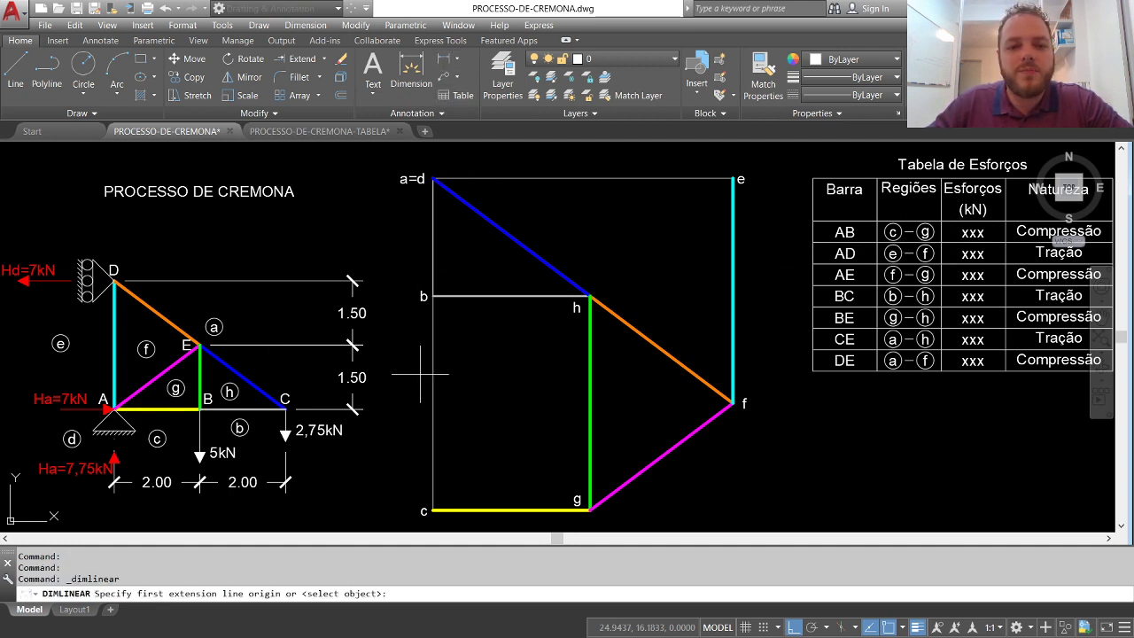
click(430, 509)
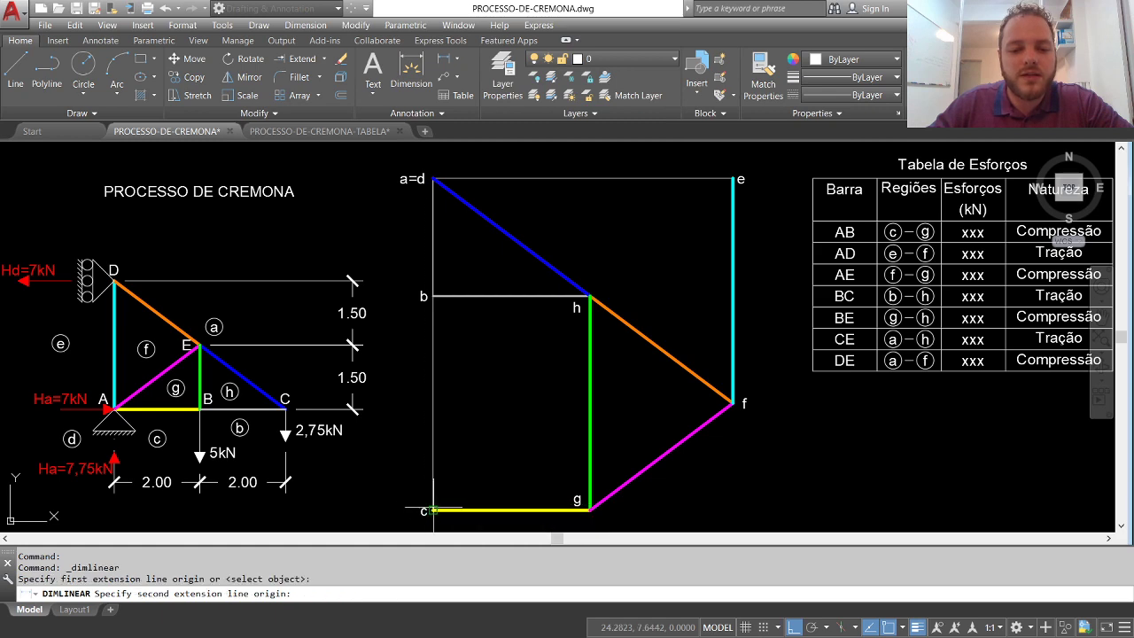
click(590, 510)
middle_drag(590, 512, 590, 444)
click(590, 476)
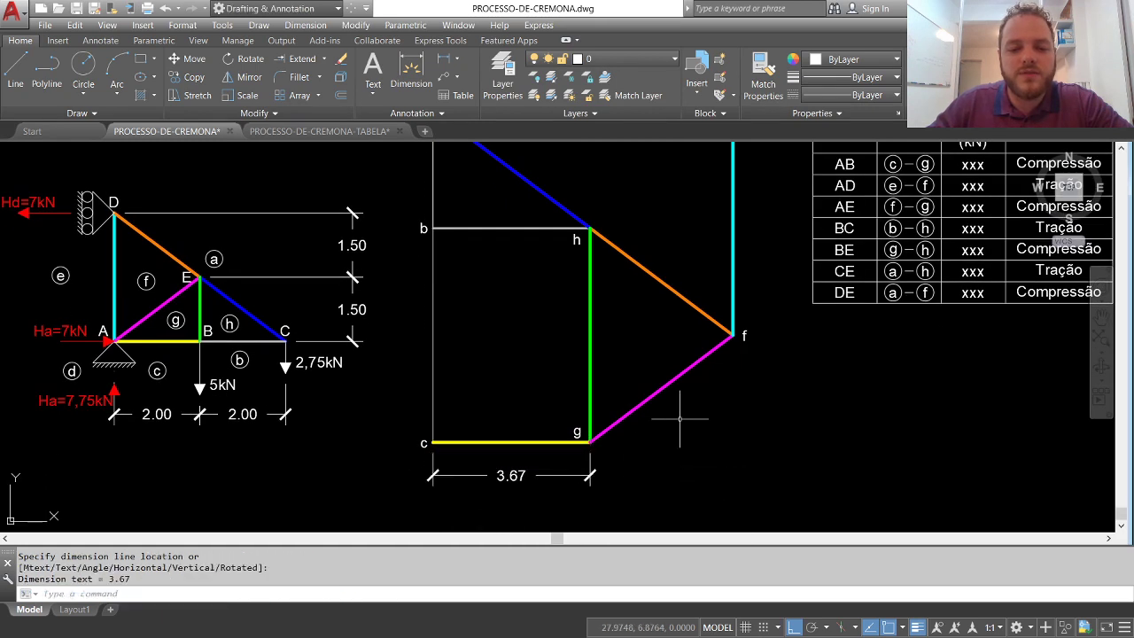
middle_click(683, 417)
middle_click(683, 417)
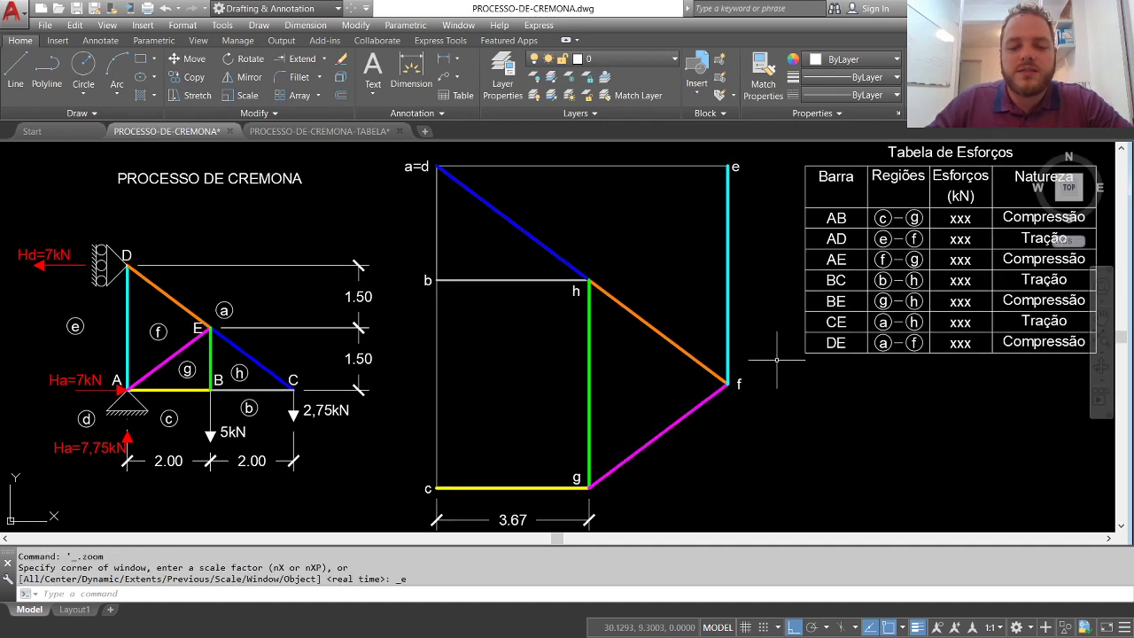
Replace the xxx placeholder in bar AB's Esforços (kN) cell with 3,76
double_click(961, 218)
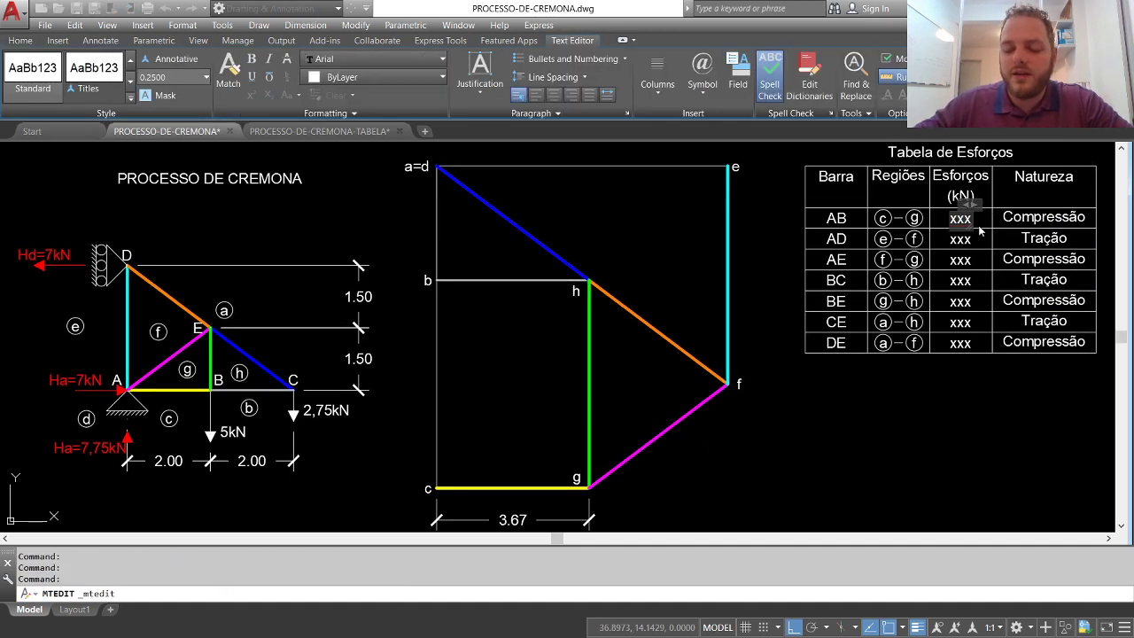
key(Delete)
text(3,7)
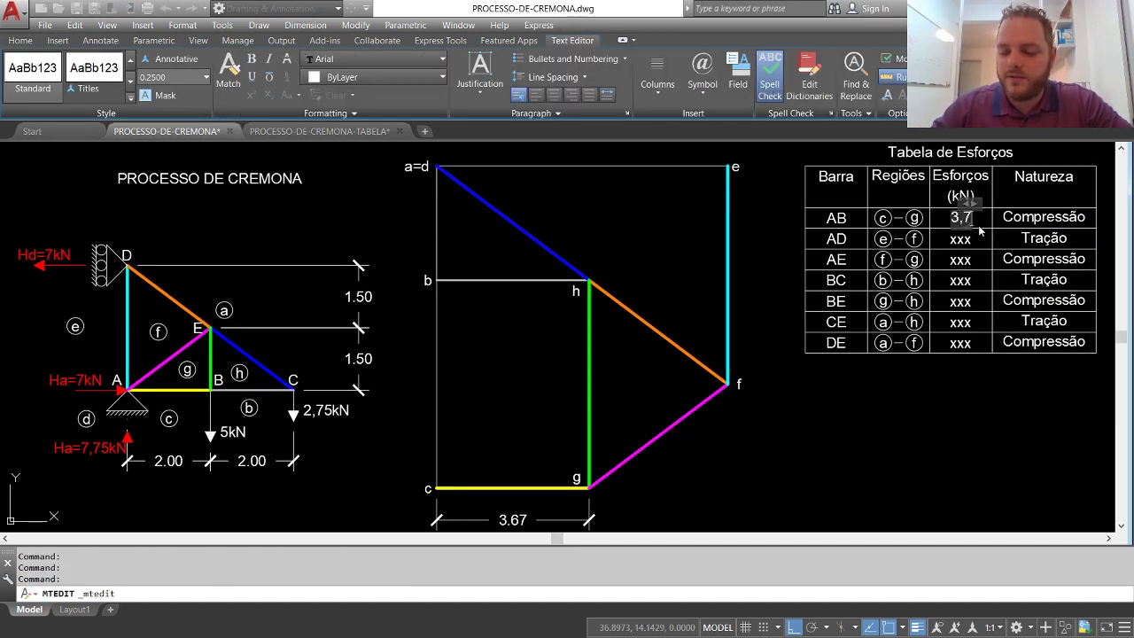
text(6)
click(978, 238)
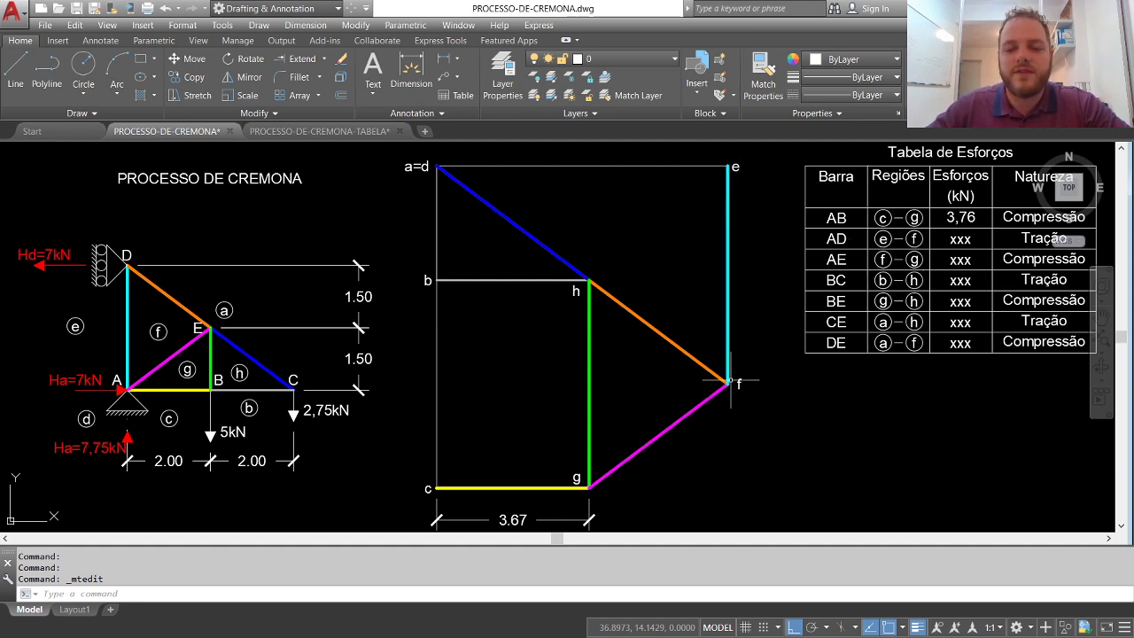
Add a vertical linear dimension to the cyan e–f line of the force diagram, placed to the right of the line
click(412, 71)
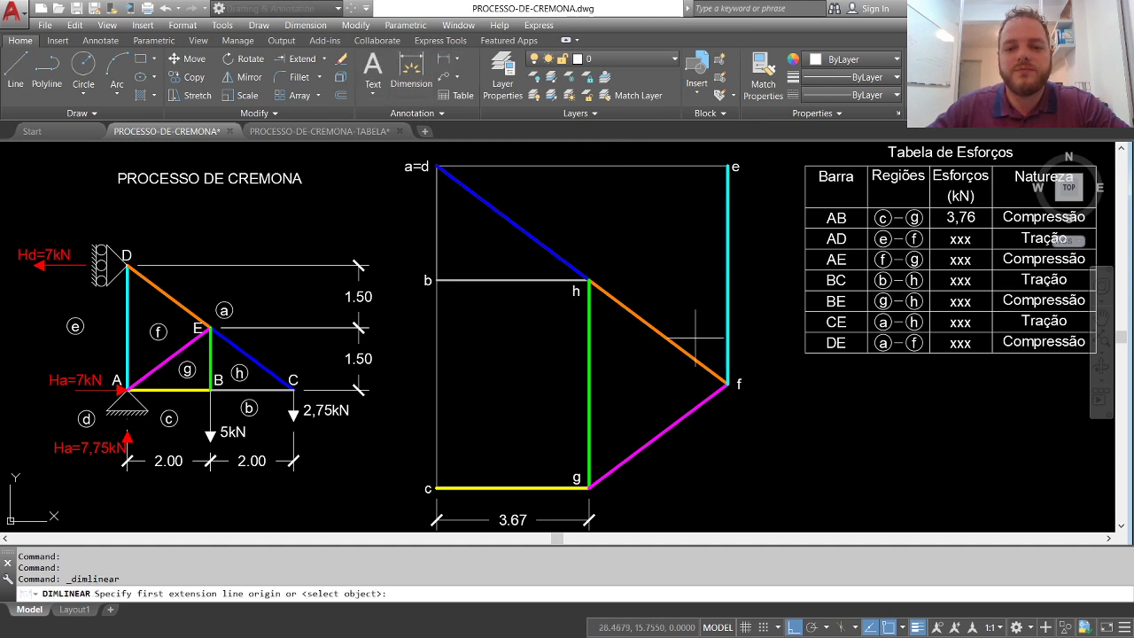
click(726, 384)
click(727, 166)
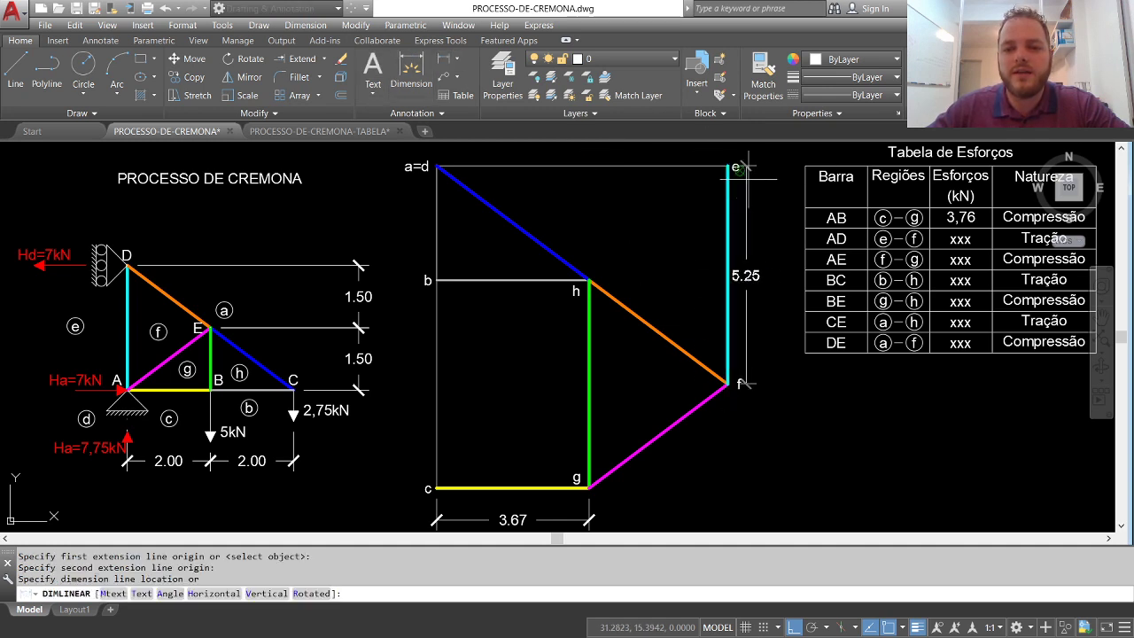
click(767, 274)
Replace the xxx placeholder in bar AD's Esforços (kN) cell with 5,25
double_click(956, 239)
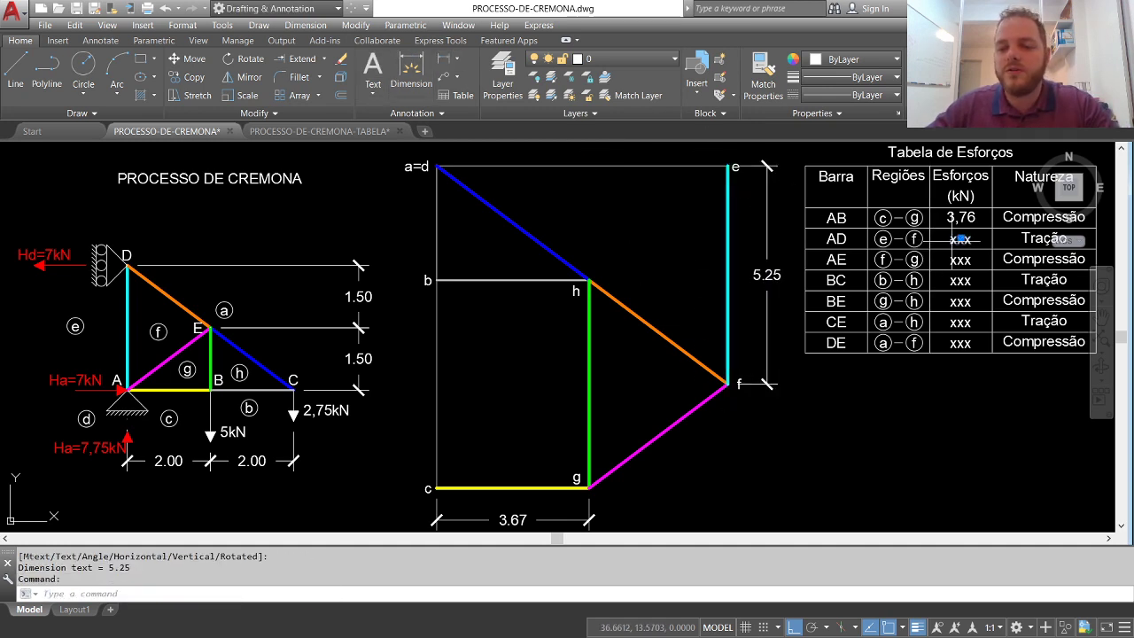
key(BackSpace)
key(BackSpace)
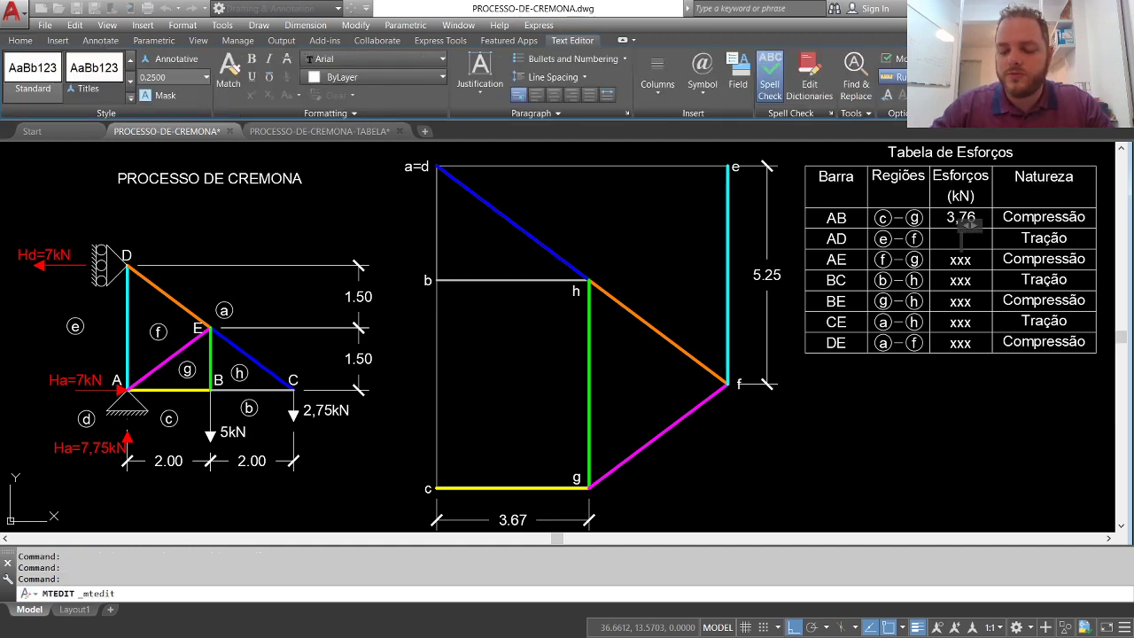
text(5,25)
click(932, 407)
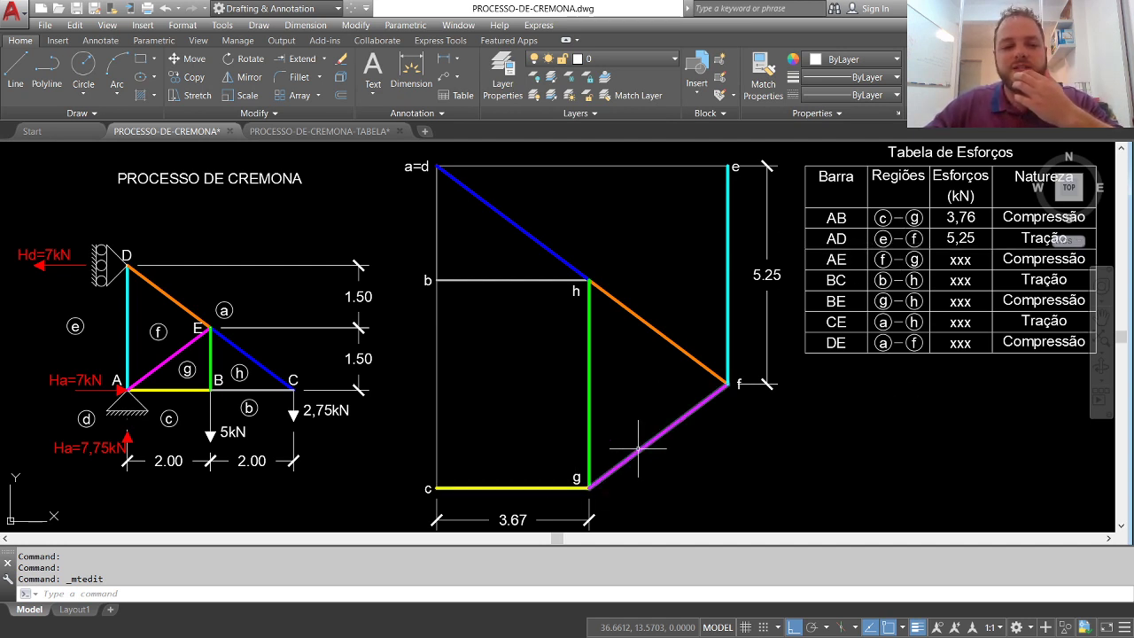
Add an aligned dimension to the magenta g–f line of the force diagram, placed below and parallel to the line
click(456, 59)
click(465, 113)
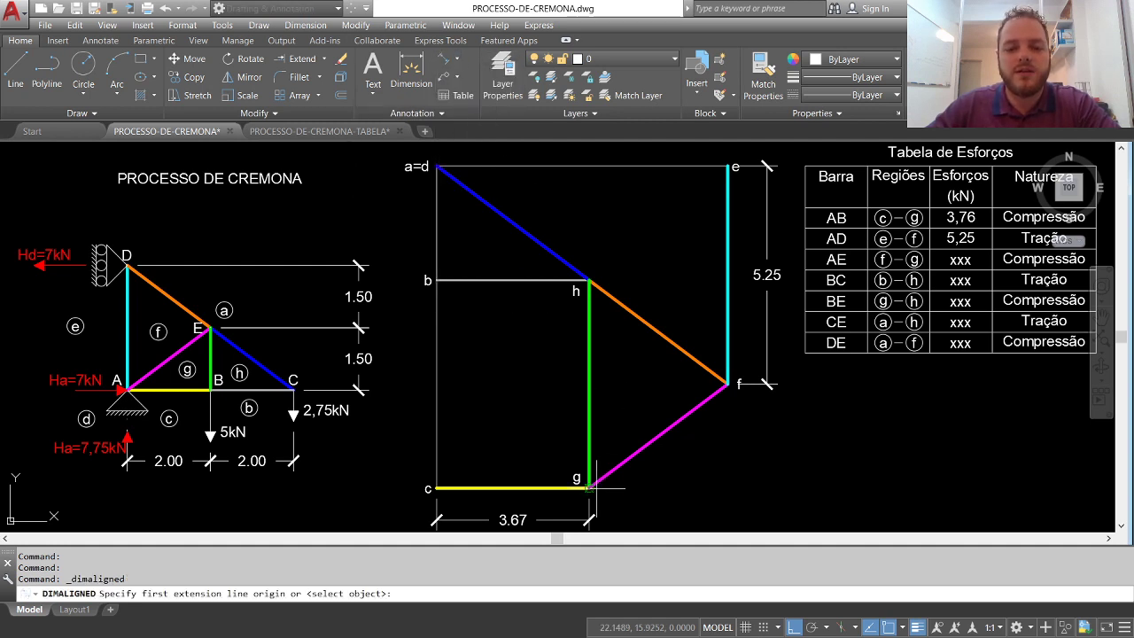
click(589, 486)
click(728, 384)
click(722, 438)
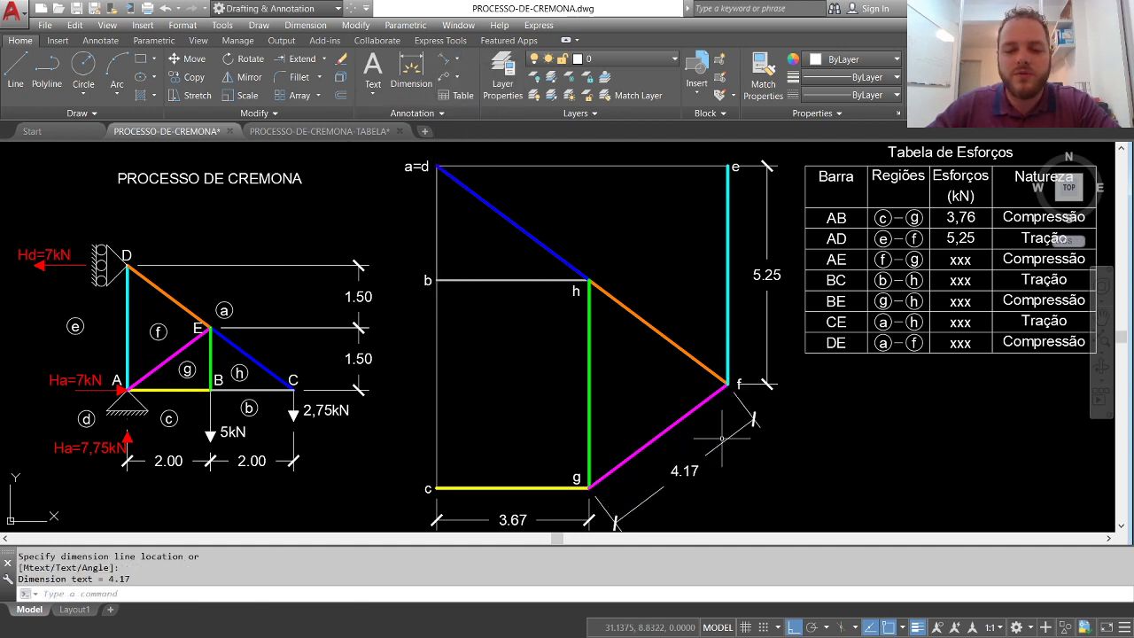
key(Return)
key(Escape)
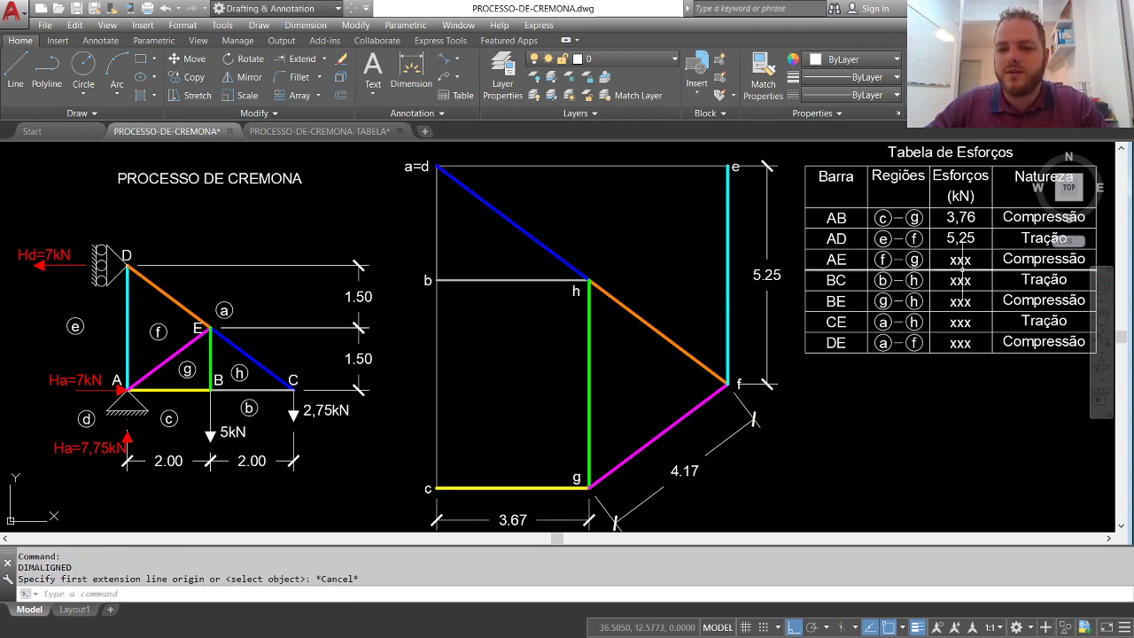
Replace the xxx placeholder in bar AE's Esforços (kN) cell with 4,17
double_click(962, 259)
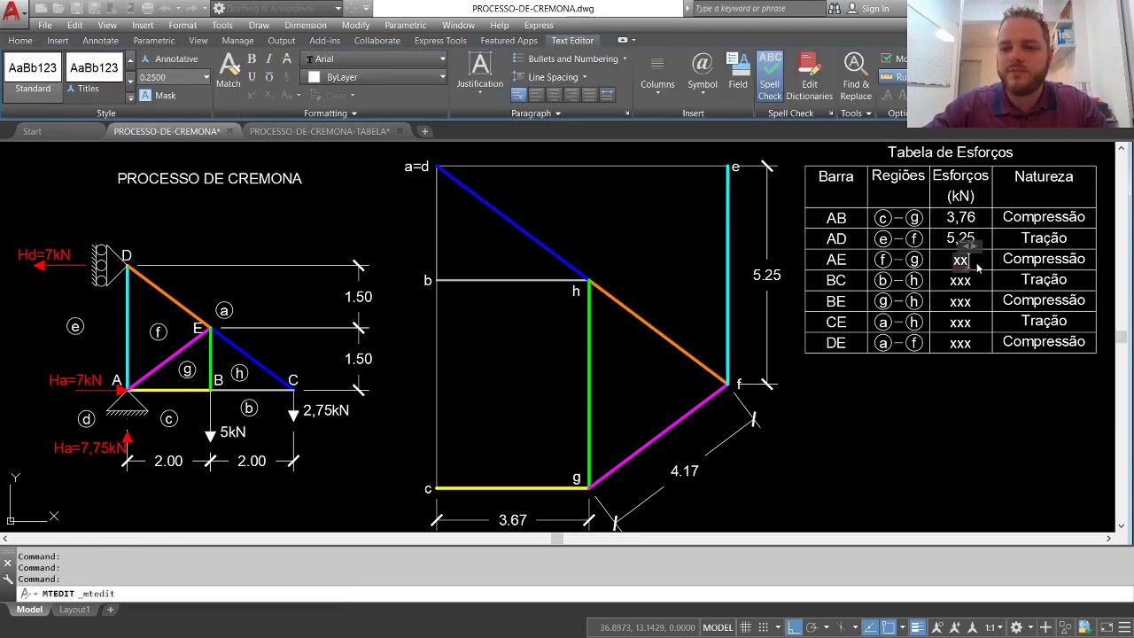
key(BackSpace)
text(4,17)
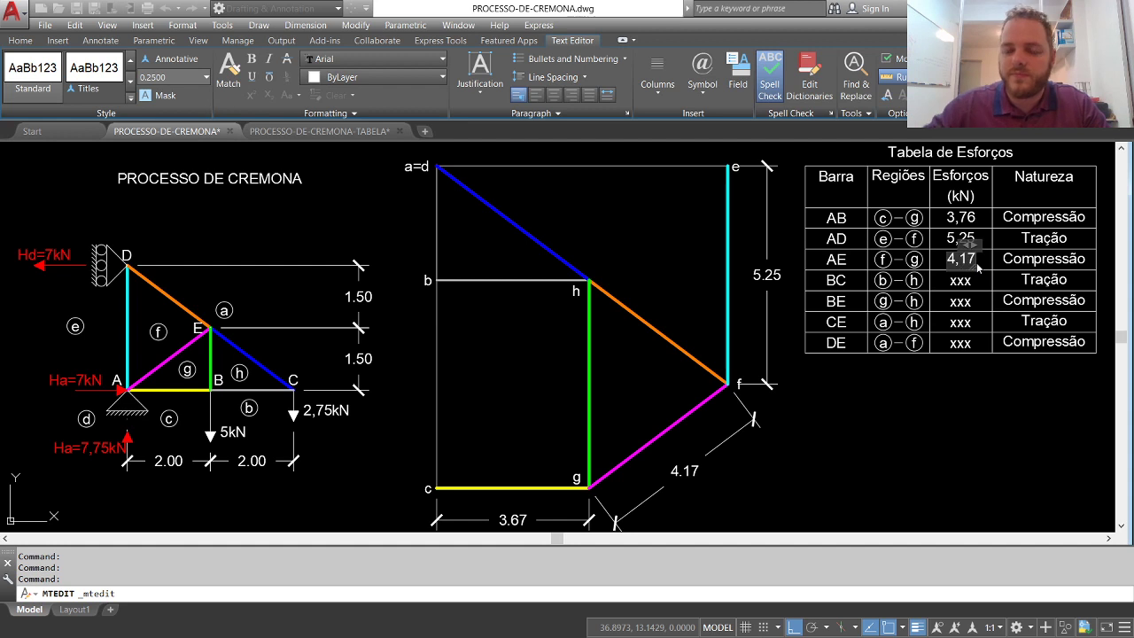
click(930, 402)
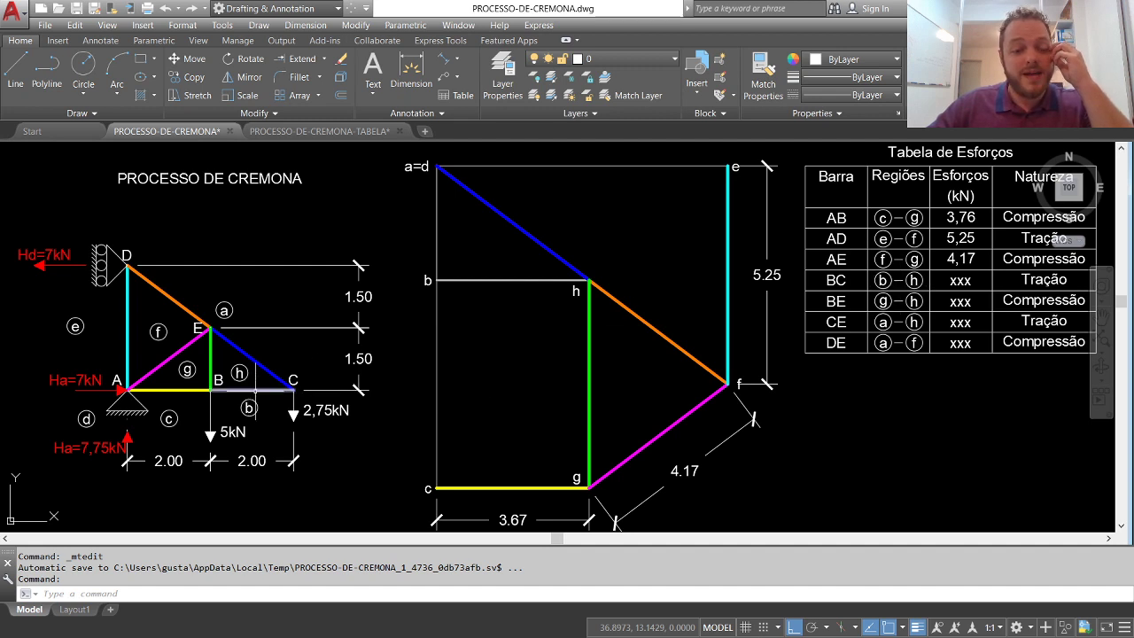
Add a horizontal linear dimension to the white b–h line of the force diagram, placed just below the line
click(463, 59)
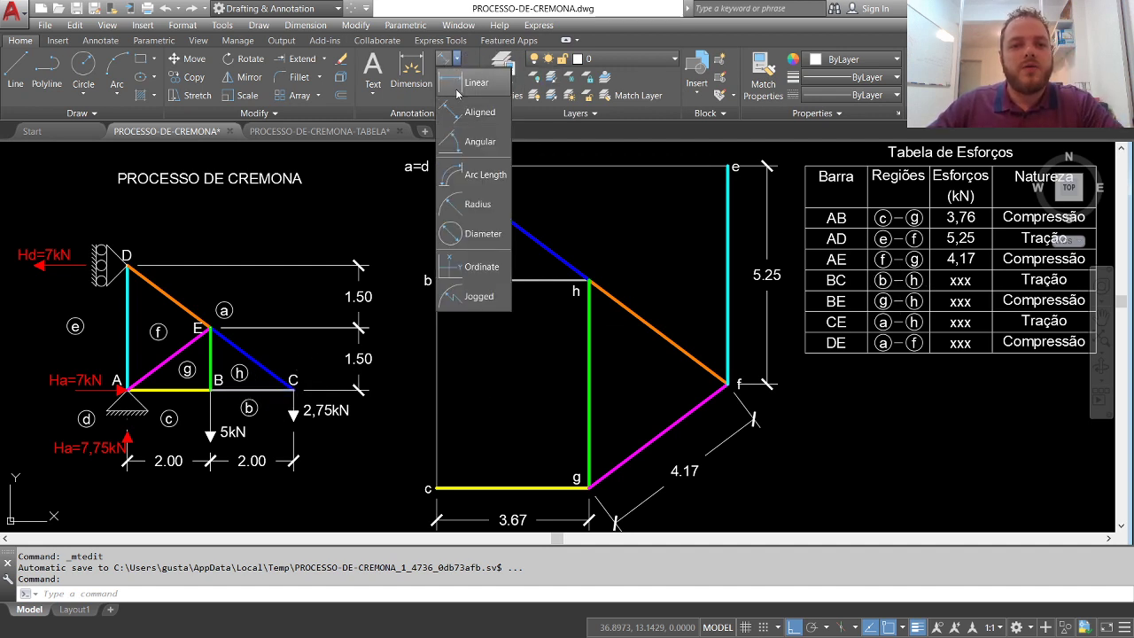
click(468, 78)
click(436, 280)
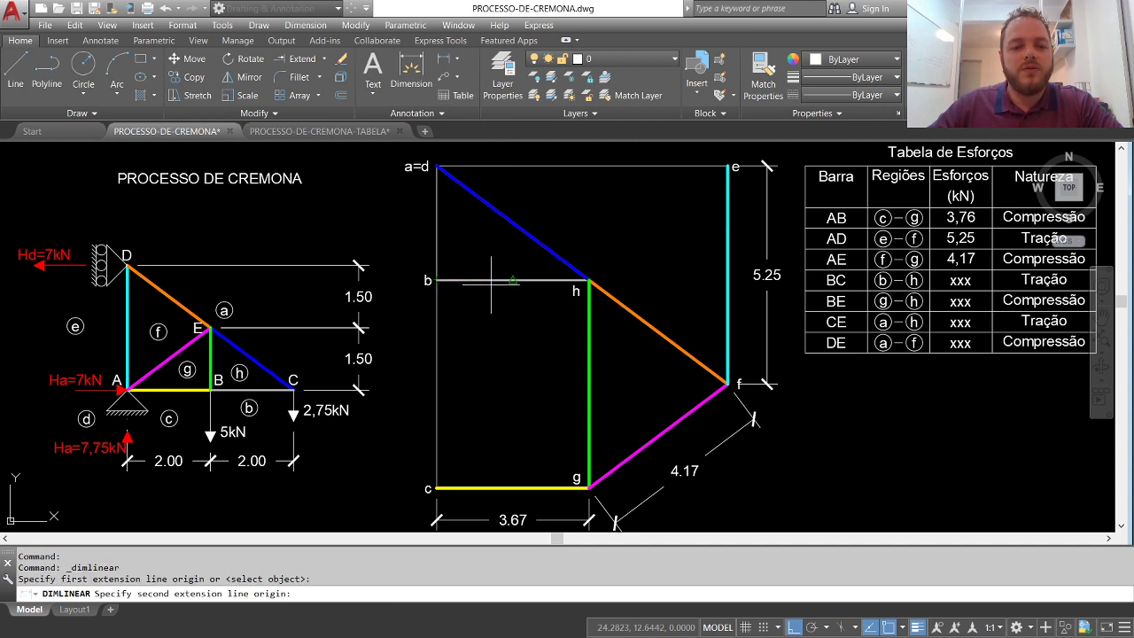
click(588, 280)
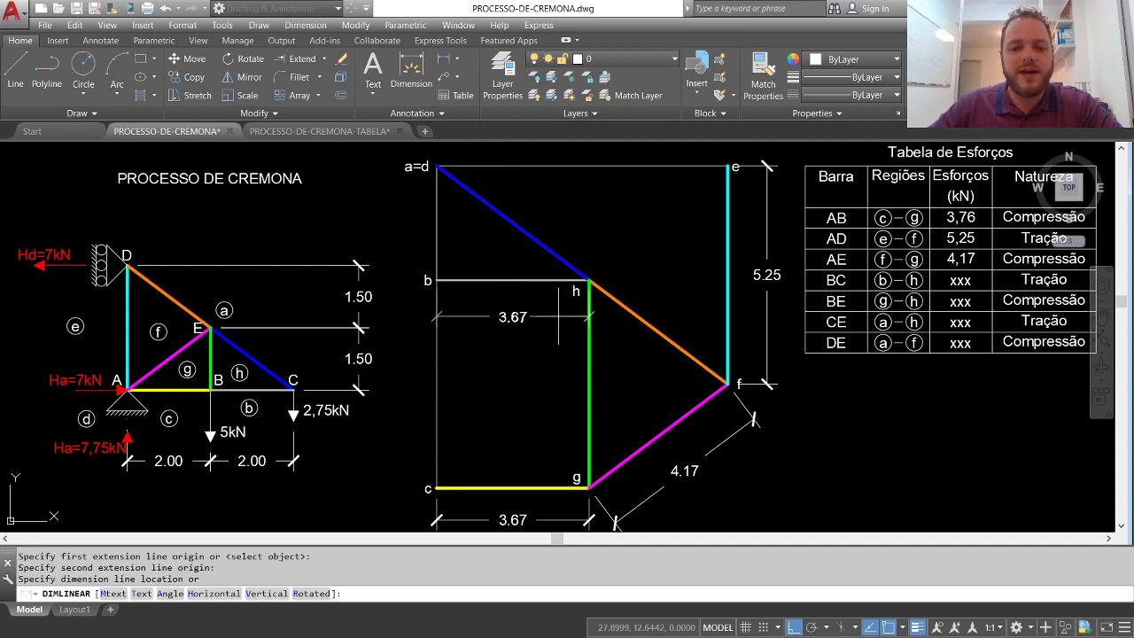
click(550, 321)
Replace the xxx placeholder in bar BC's Esforços (kN) cell with 3,67
double_click(962, 281)
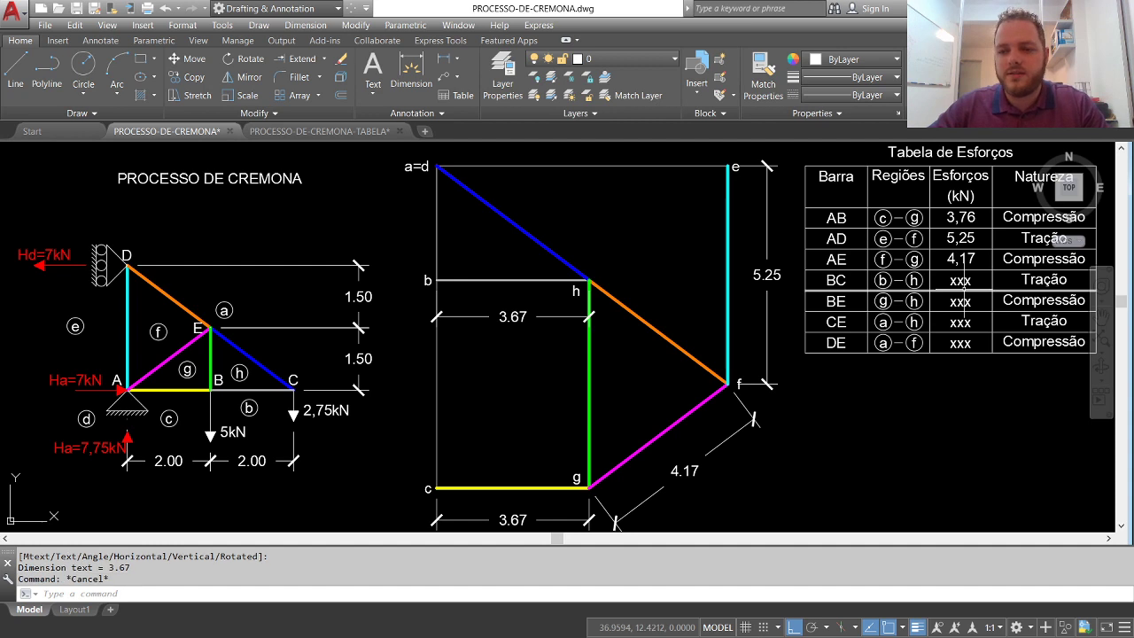
key(BackSpace)
key(BackSpace)
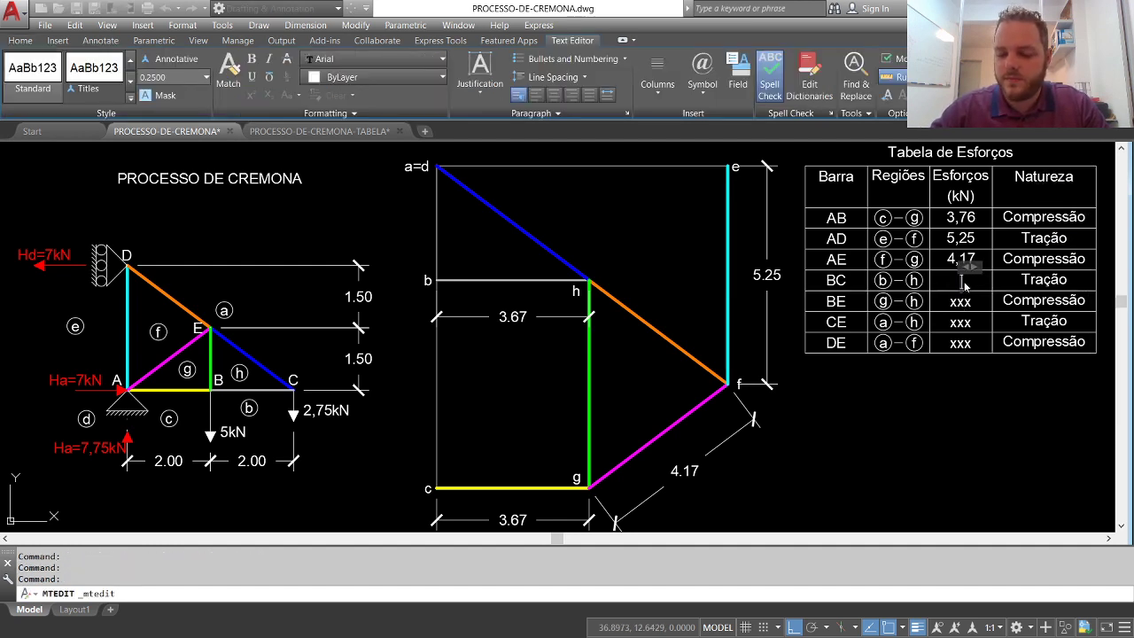
text(3,67)
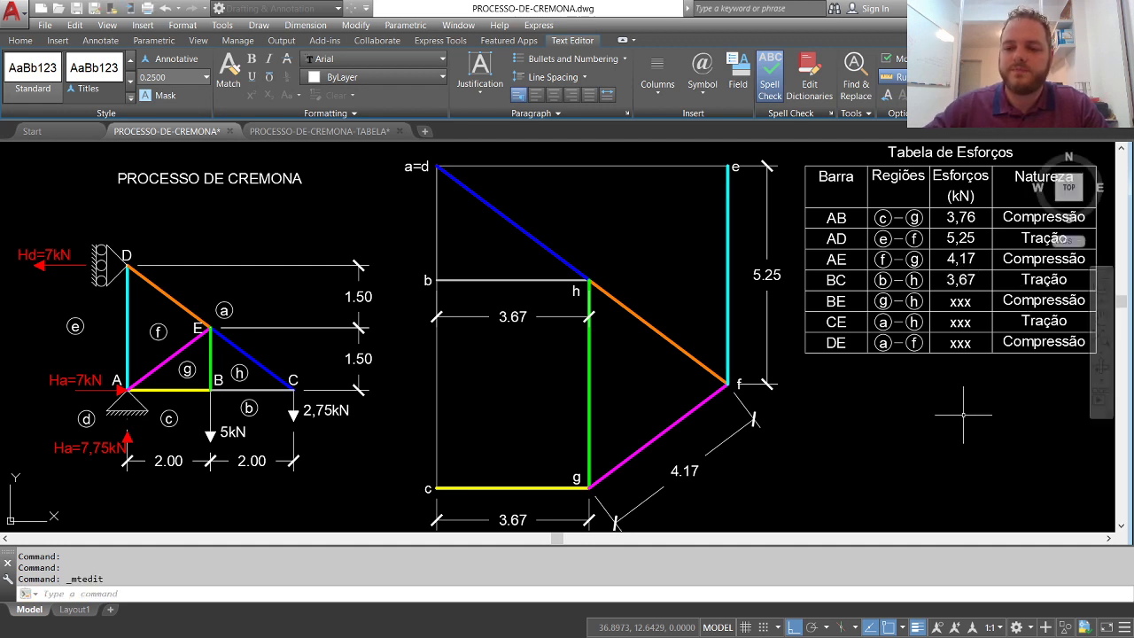
click(962, 399)
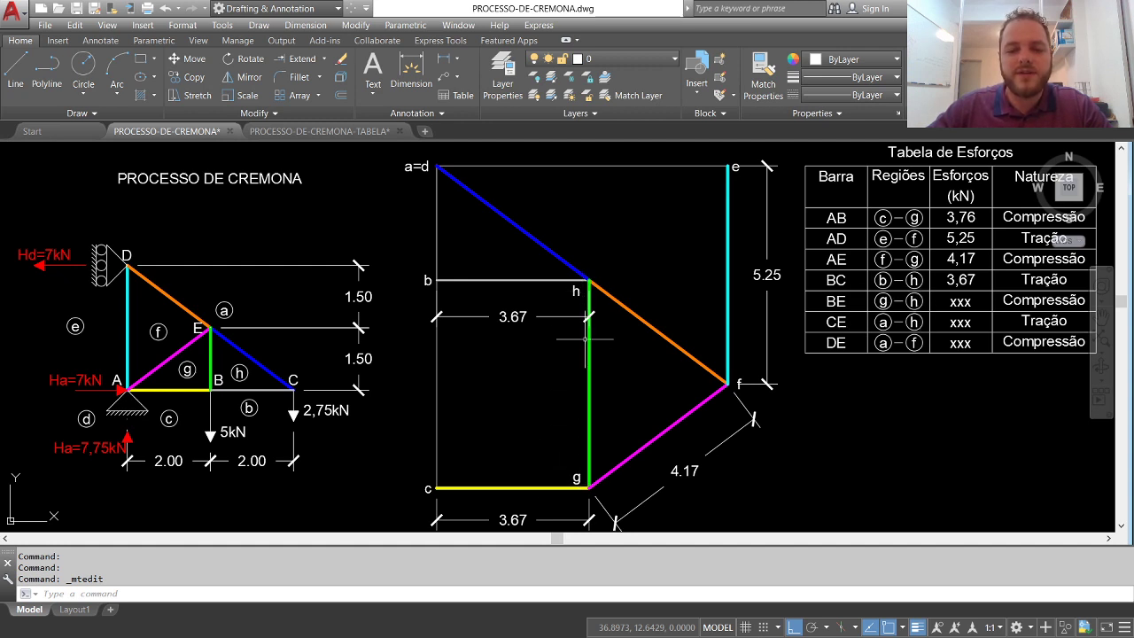
Add a vertical linear dimension to the green h–g line of the force diagram, placed just right of the line
click(446, 60)
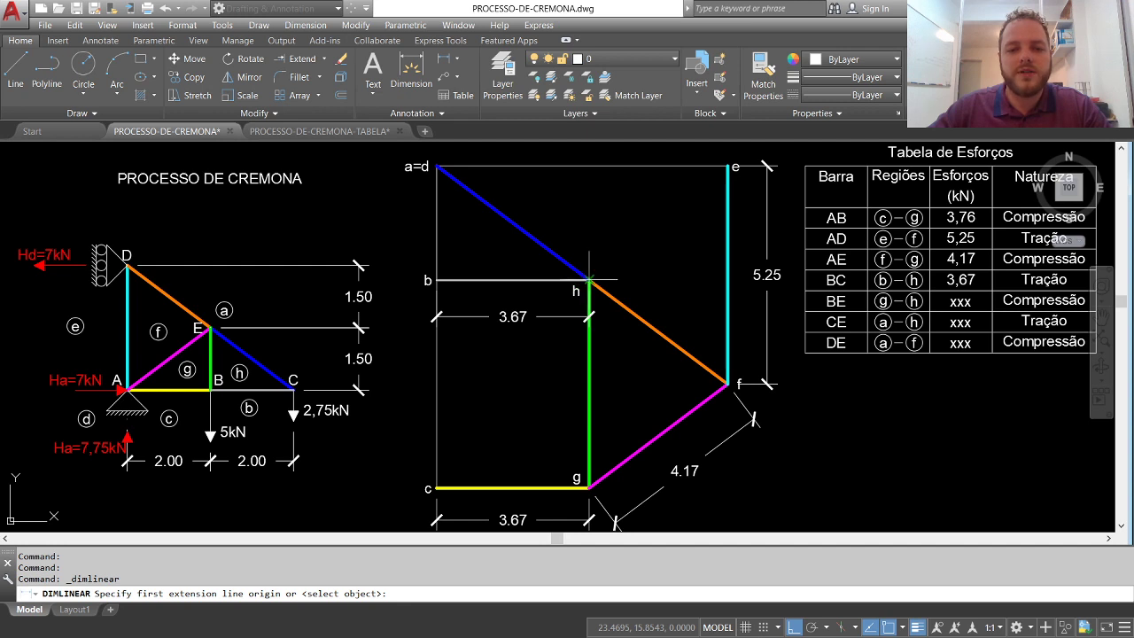
click(590, 280)
click(590, 486)
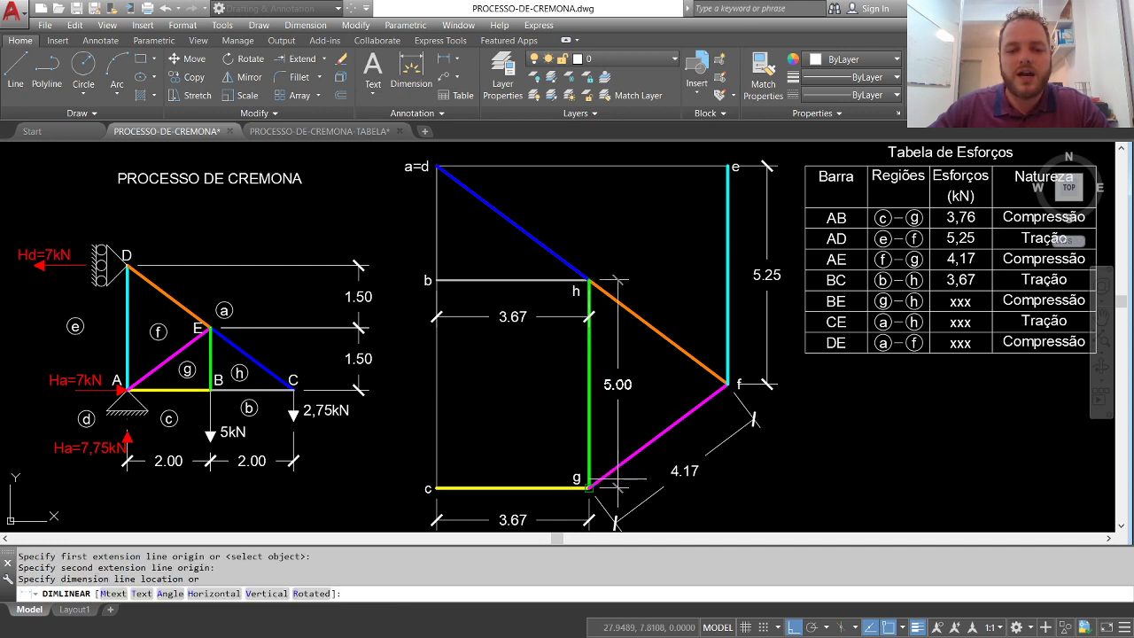
click(617, 483)
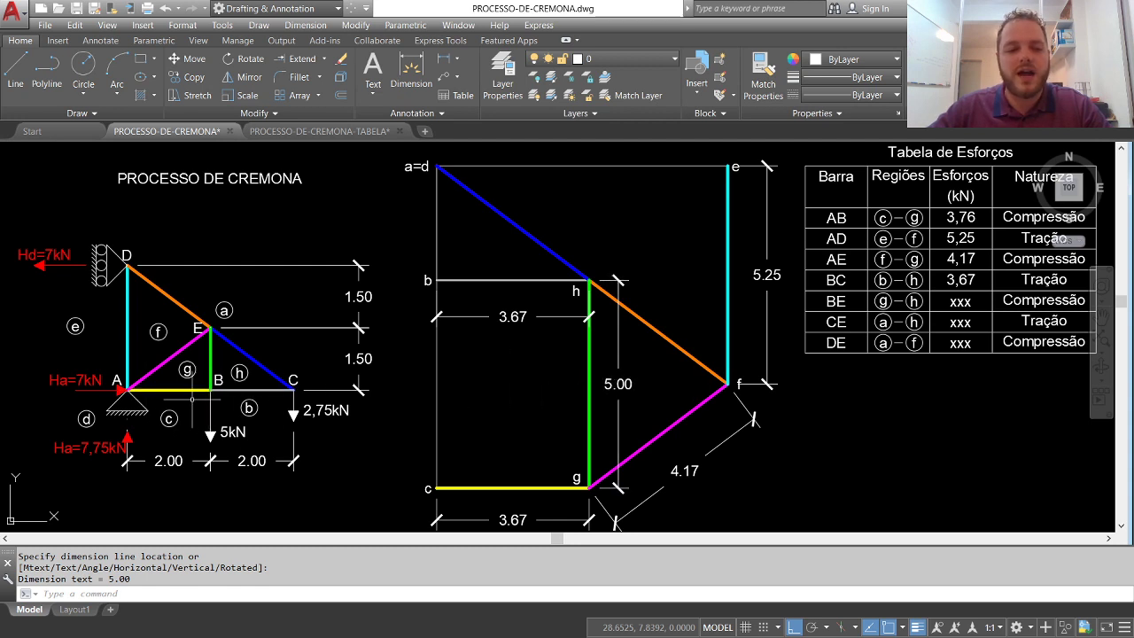
Replace the xxx placeholder in bar BE's Esforços (kN) cell with 5,00
double_click(961, 301)
key(BackSpace)
key(BackSpace)
key(BackSpace)
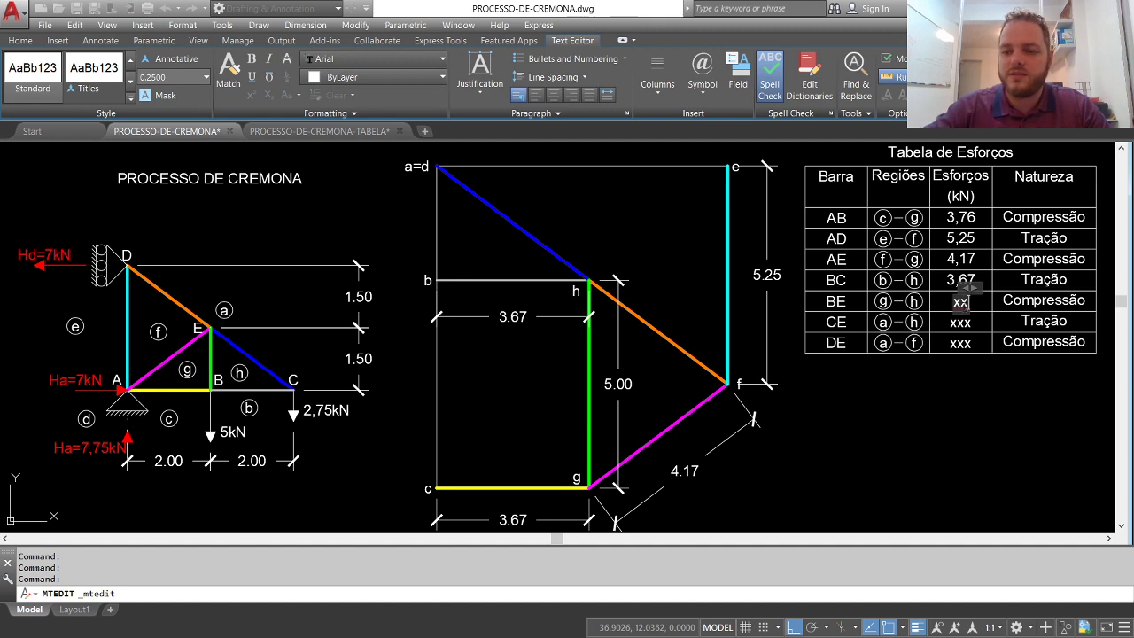
text(5,00)
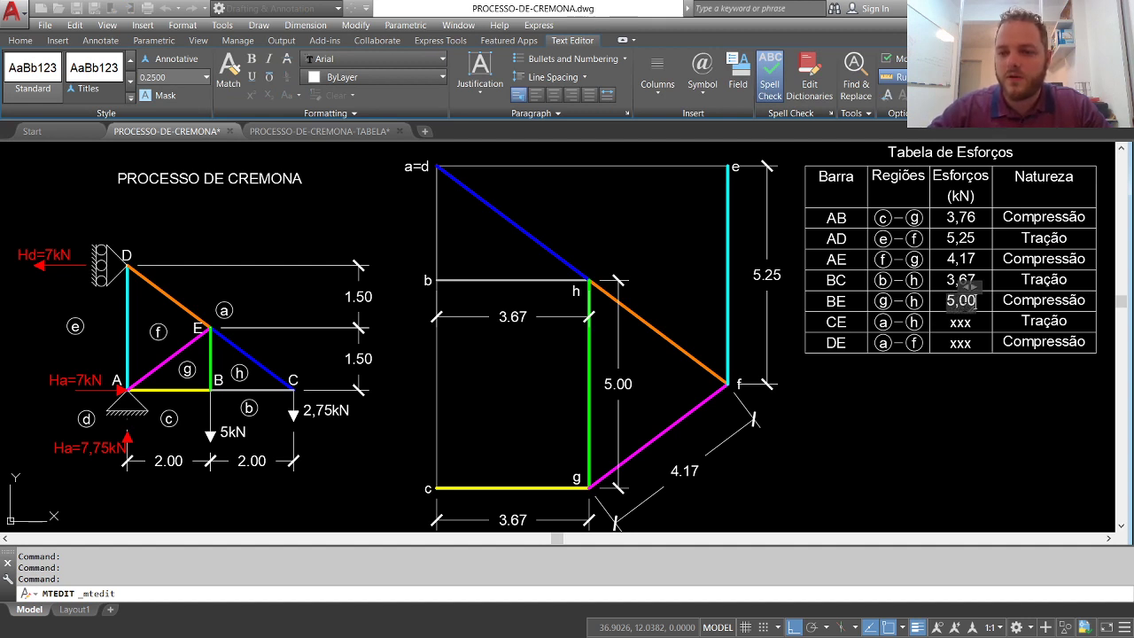
click(943, 431)
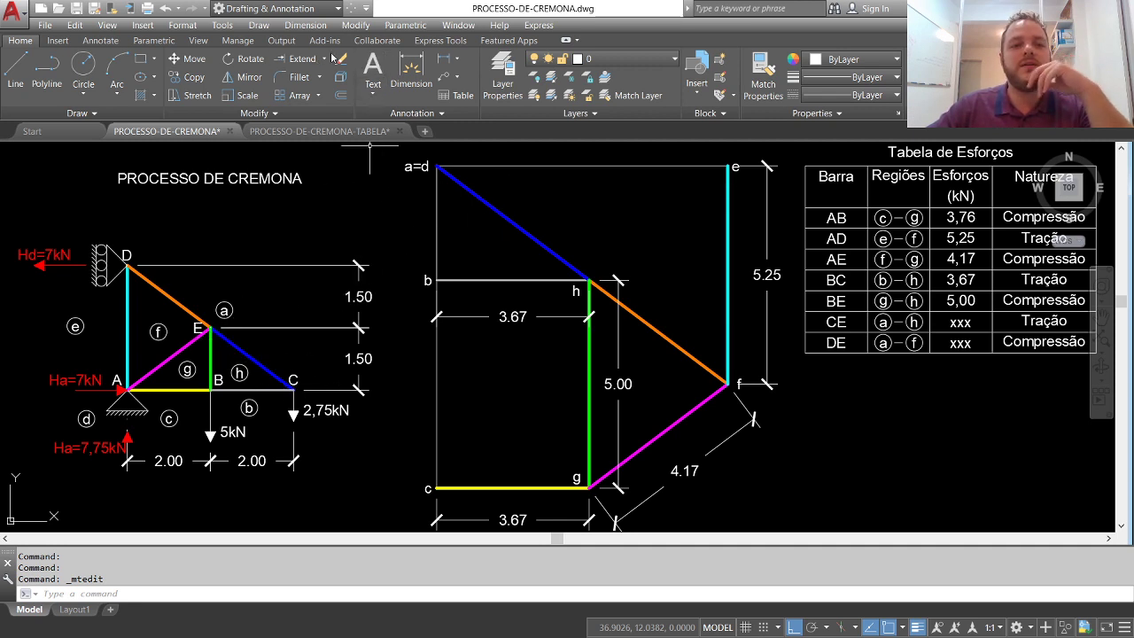
Add an aligned dimension to the blue a–h line of the force diagram, placed above and parallel to the line
click(463, 112)
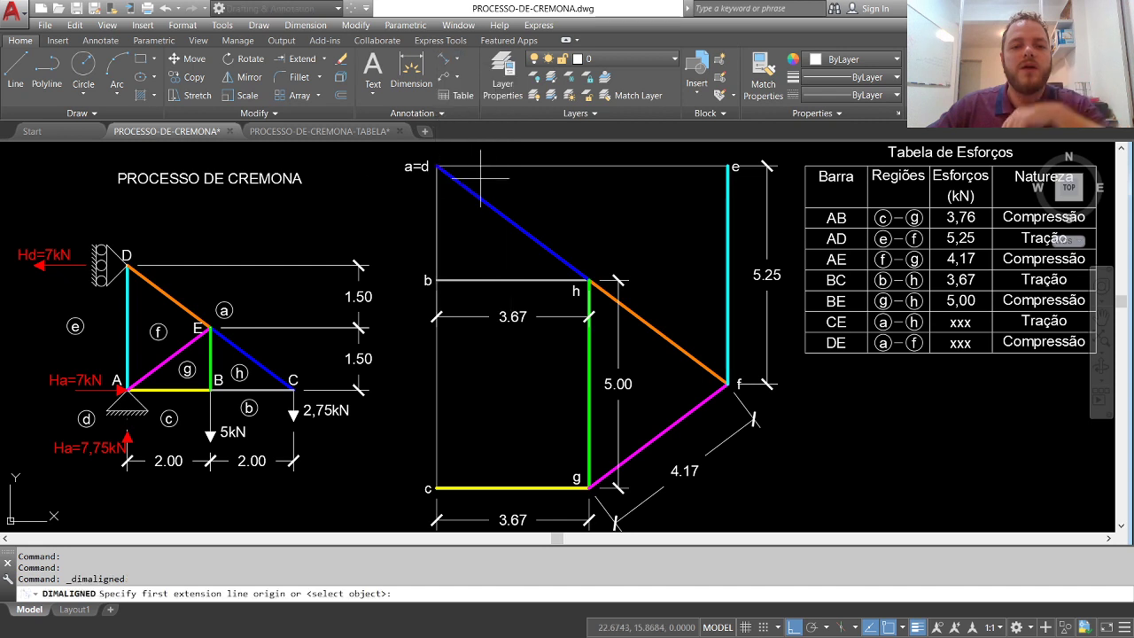
click(436, 166)
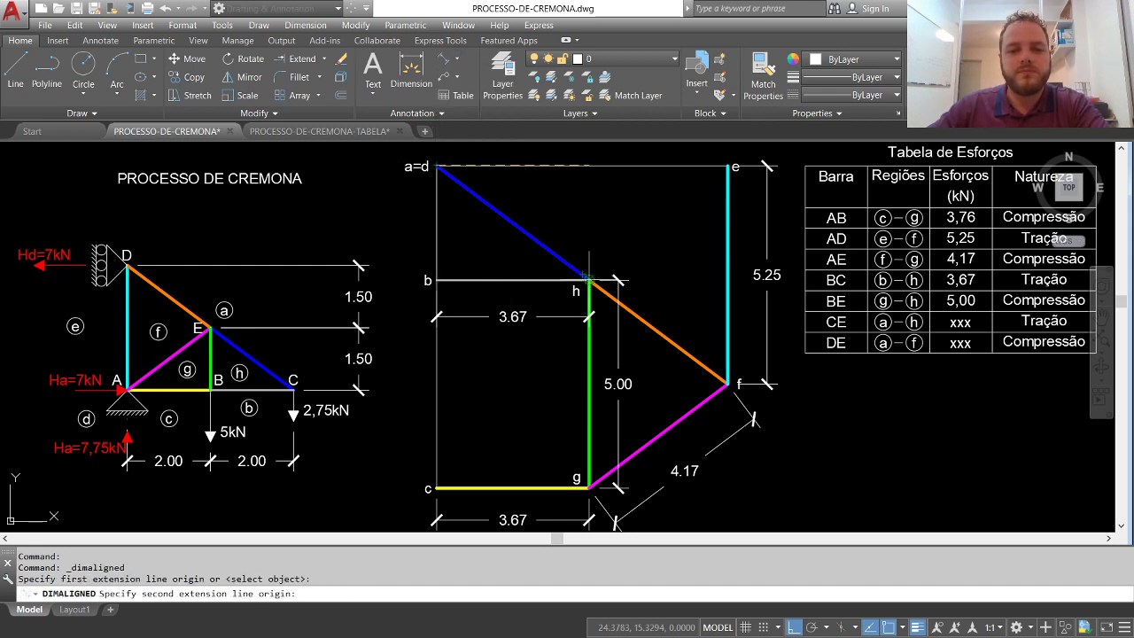
click(588, 279)
click(606, 259)
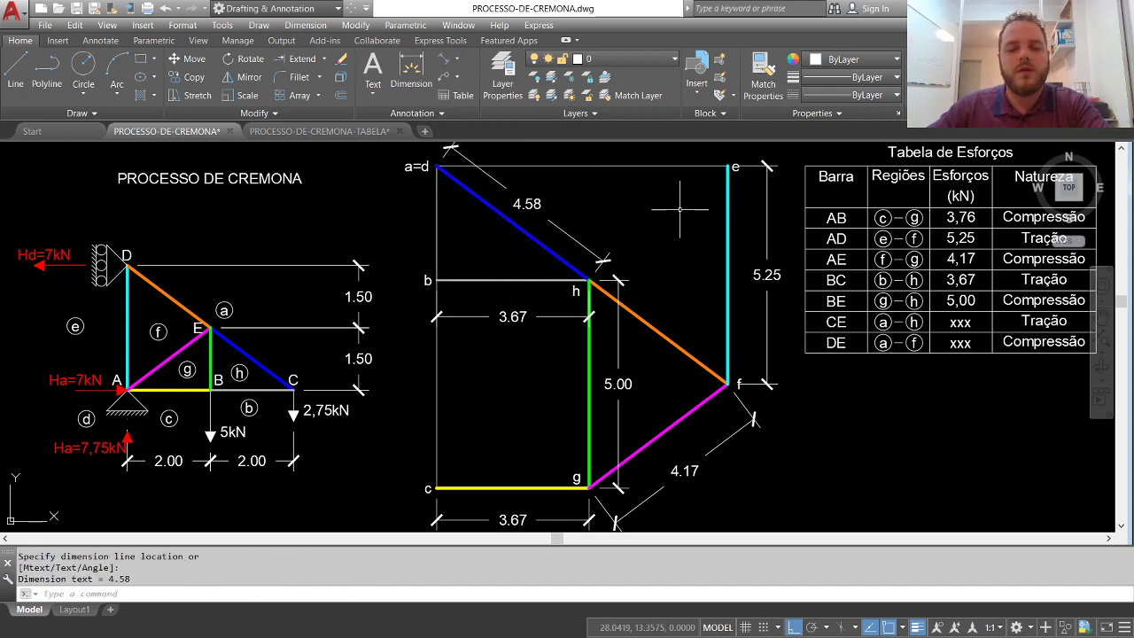
Replace the xxx placeholder in bar CE's Esforços (kN) cell with 4,58
double_click(961, 325)
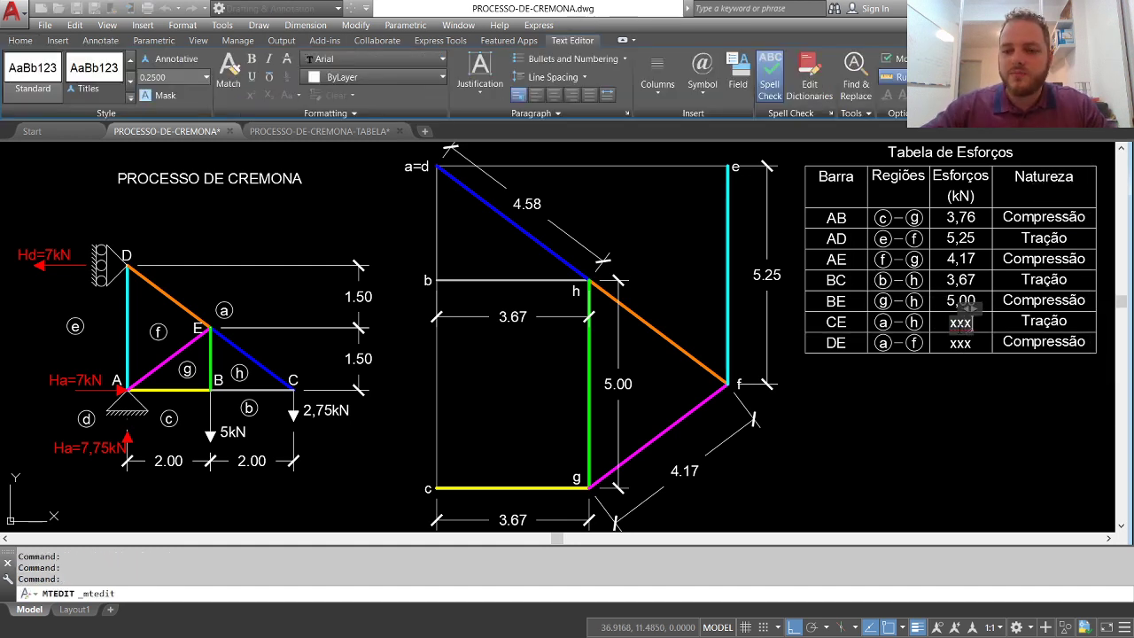
key(BackSpace)
text(4,58)
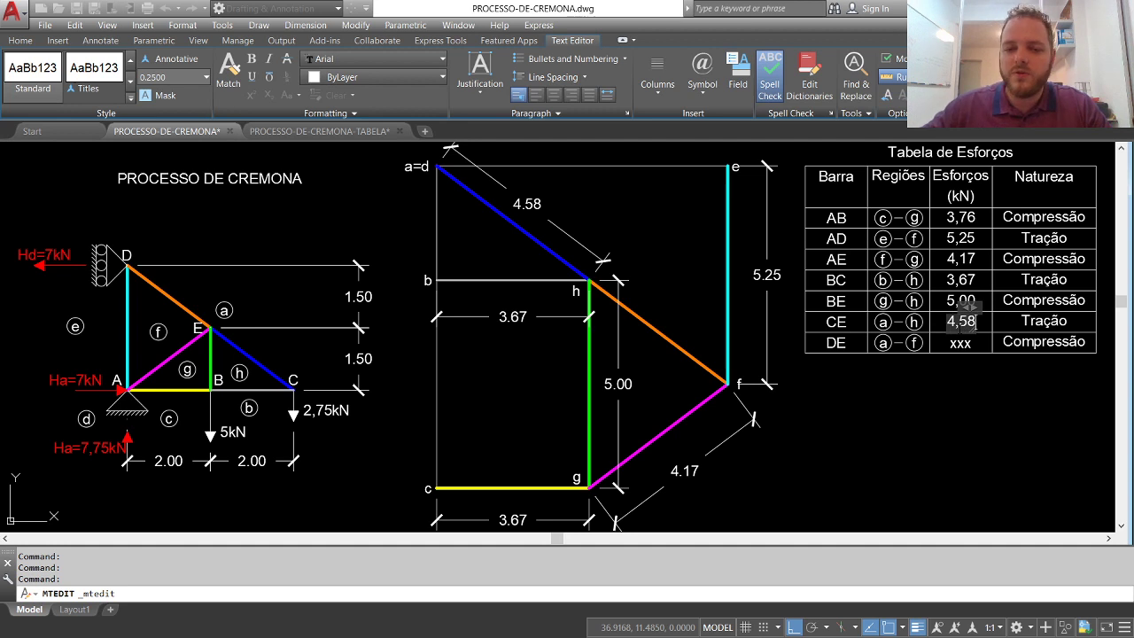
click(904, 432)
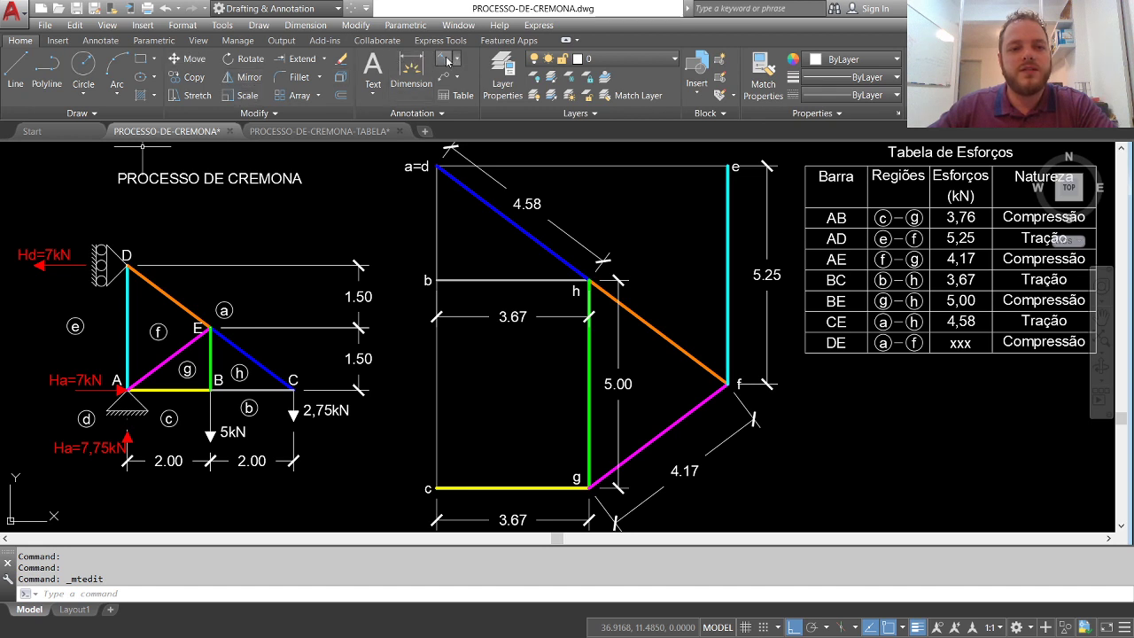
Add an aligned dimension from point a to point f of the force diagram, placed beyond the a–h dimension, and leave nothing selected
click(411, 66)
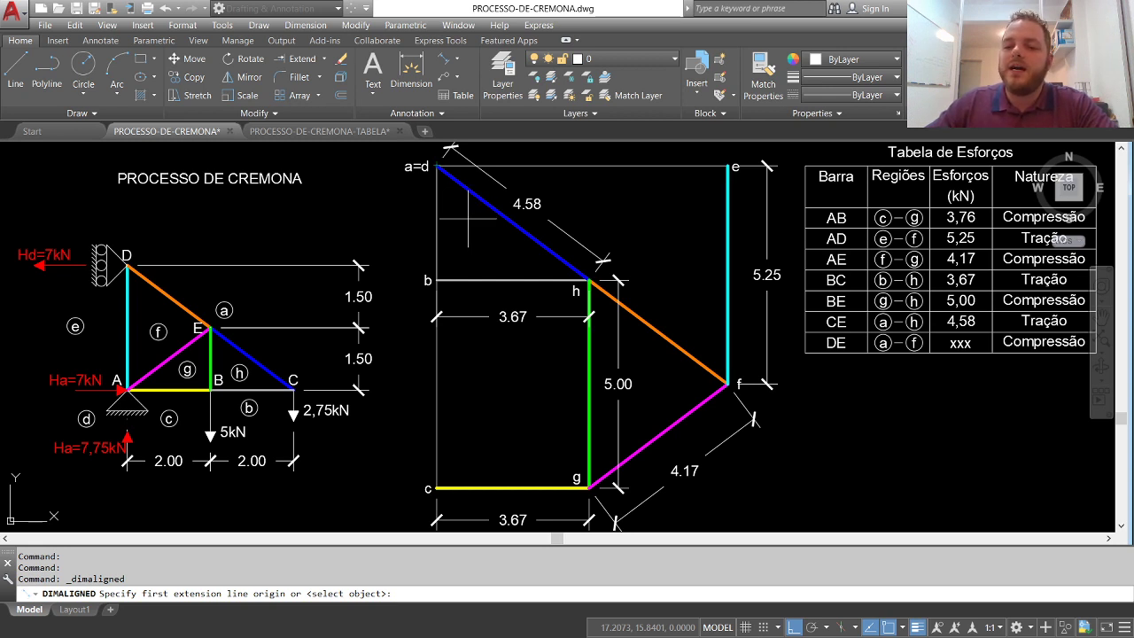
click(437, 166)
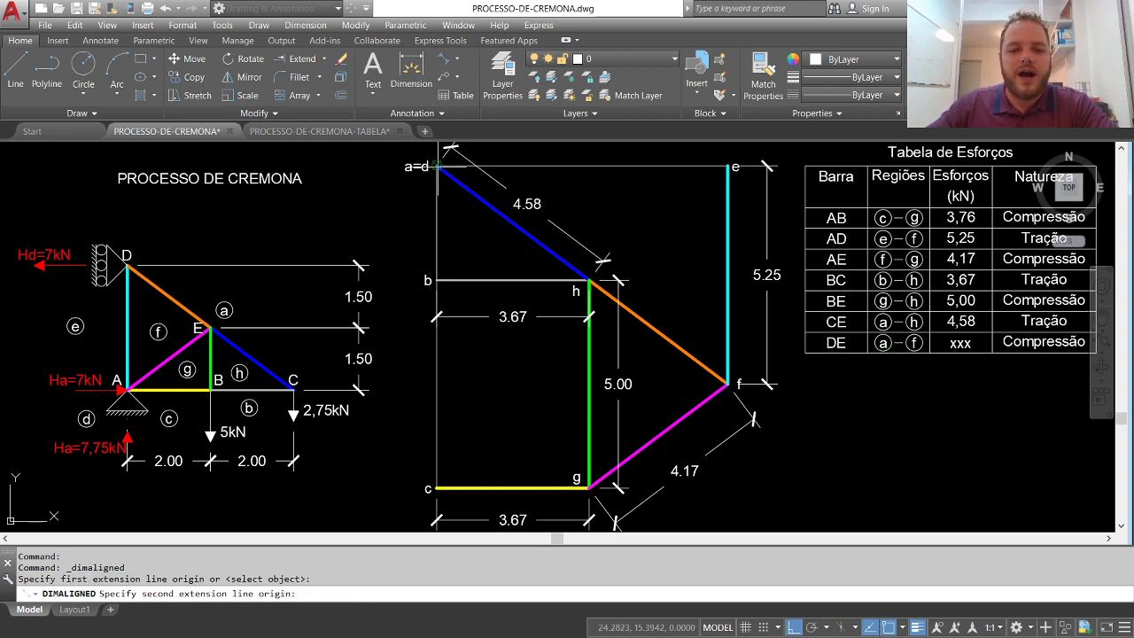
click(726, 382)
click(655, 271)
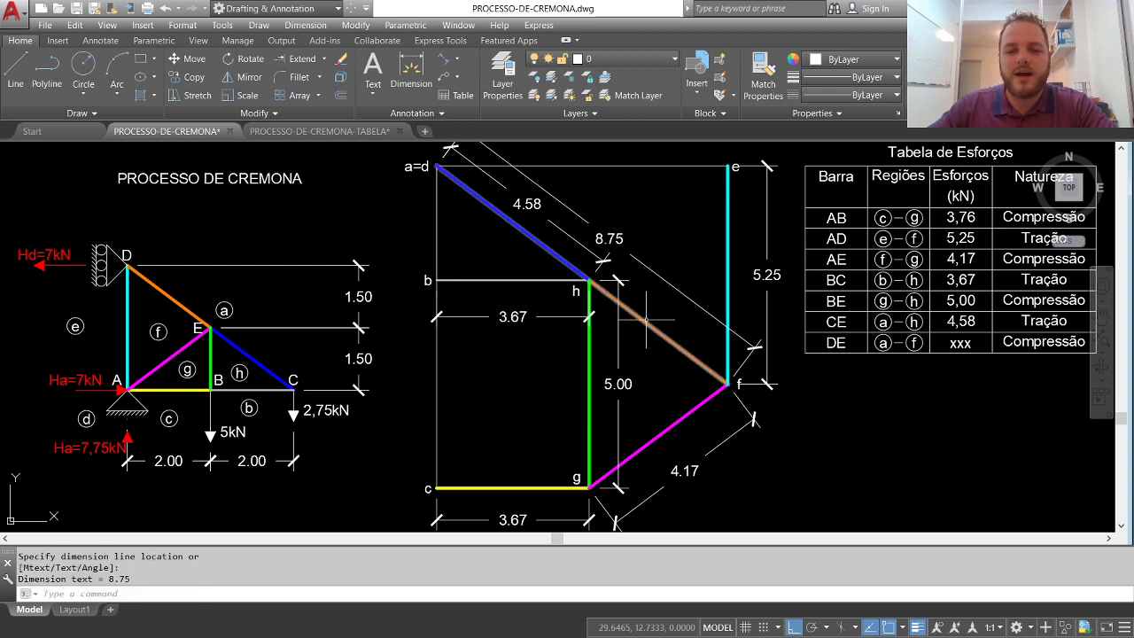
click(646, 318)
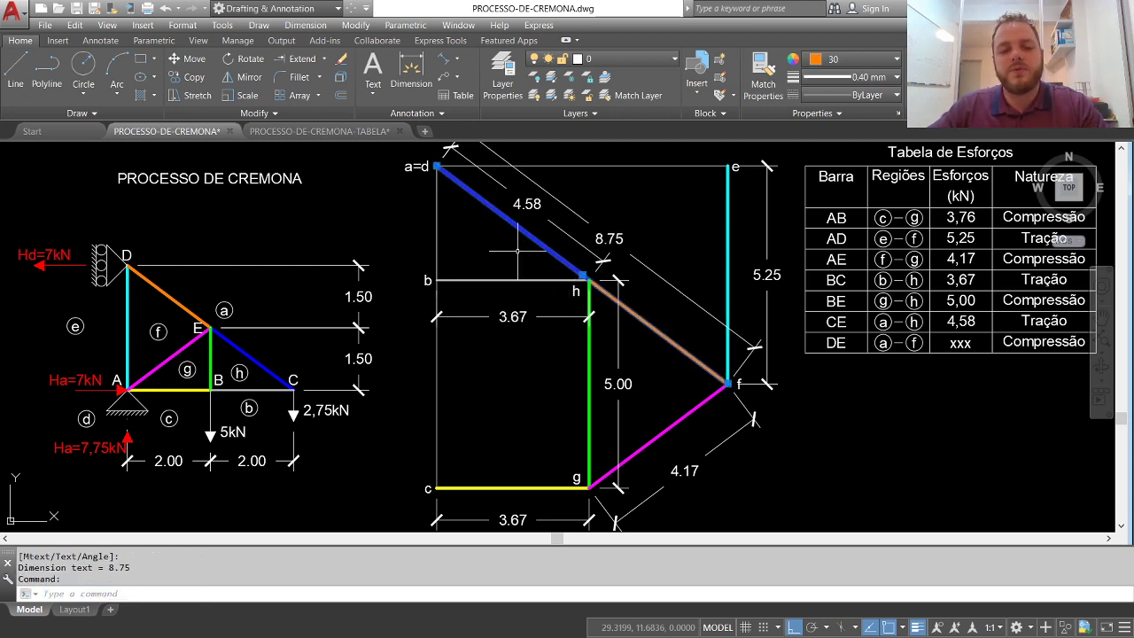
key(Escape)
key(Escape)
Replace the xxx placeholder in bar DE's Esforços (kN) cell with 8,75
double_click(957, 345)
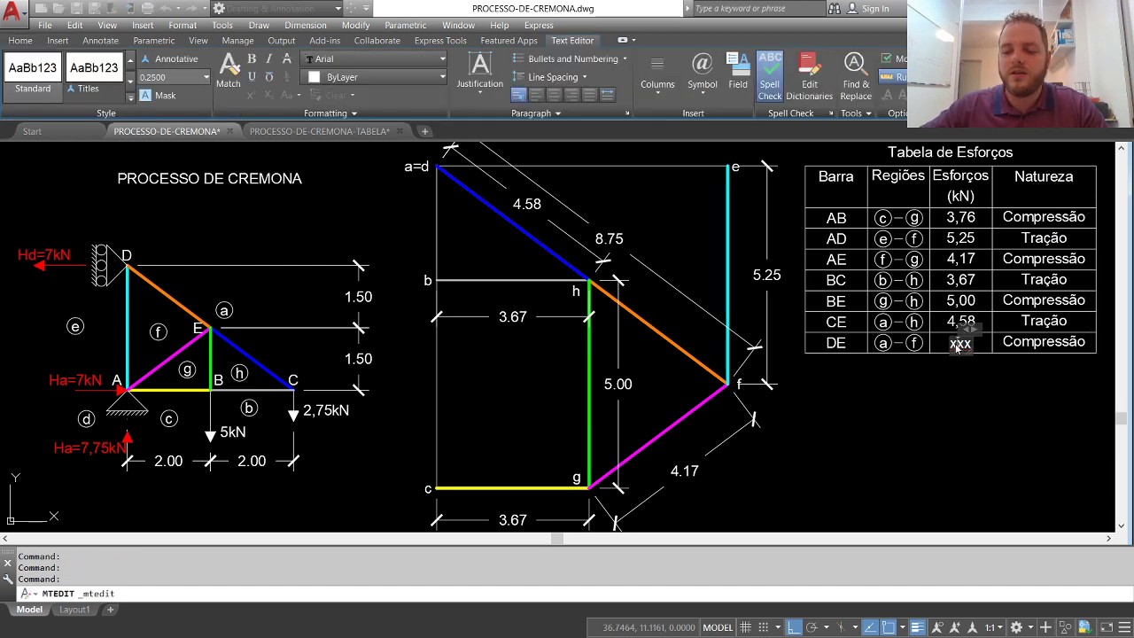
key(BackSpace)
key(BackSpace)
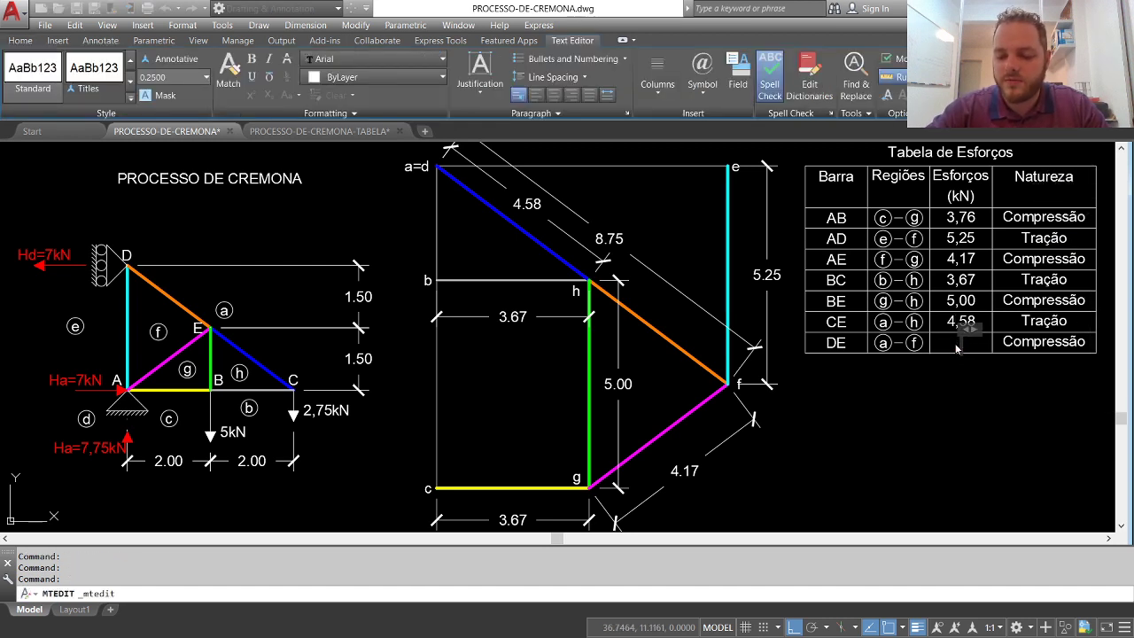
text(8,75)
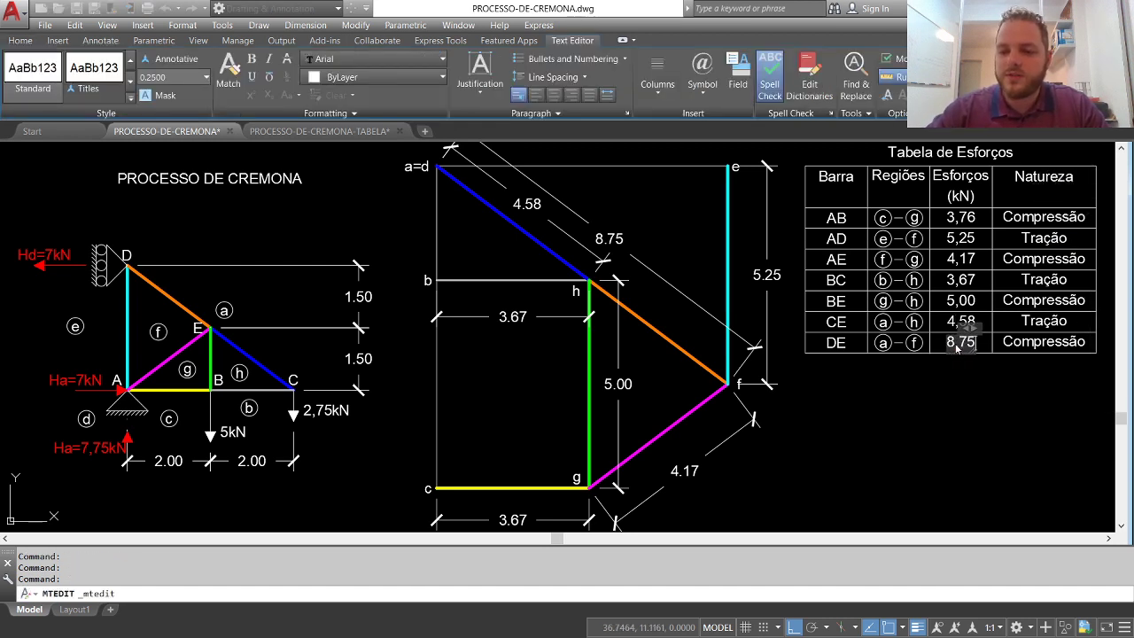
click(898, 393)
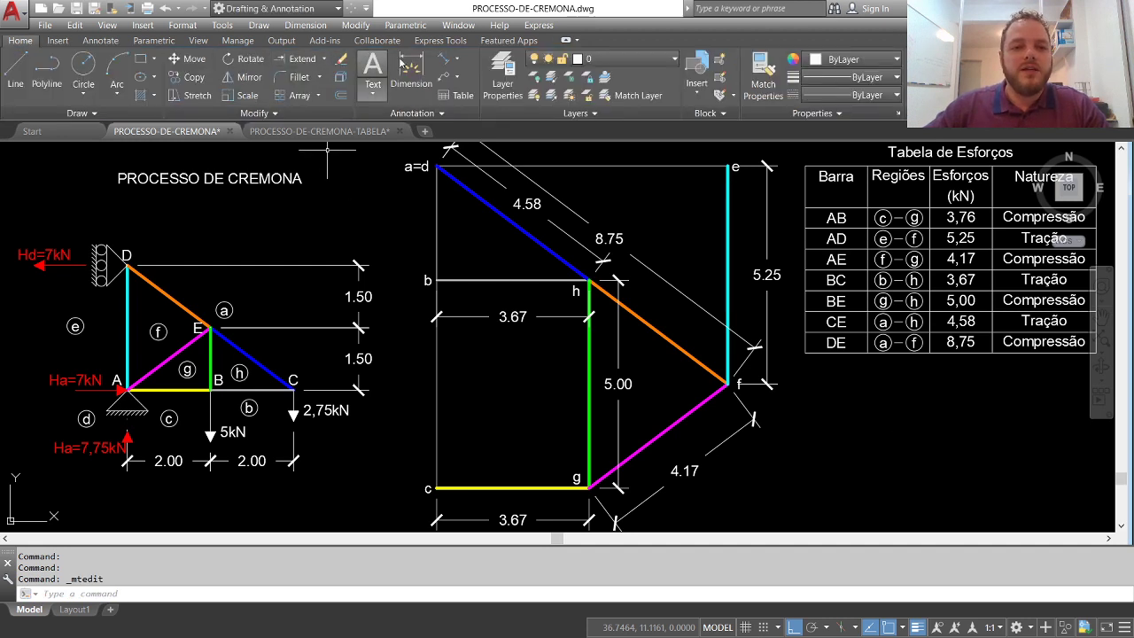
Add a vertical linear dimension from point c to point b of the force diagram, placed just left of the load line
click(459, 61)
click(470, 80)
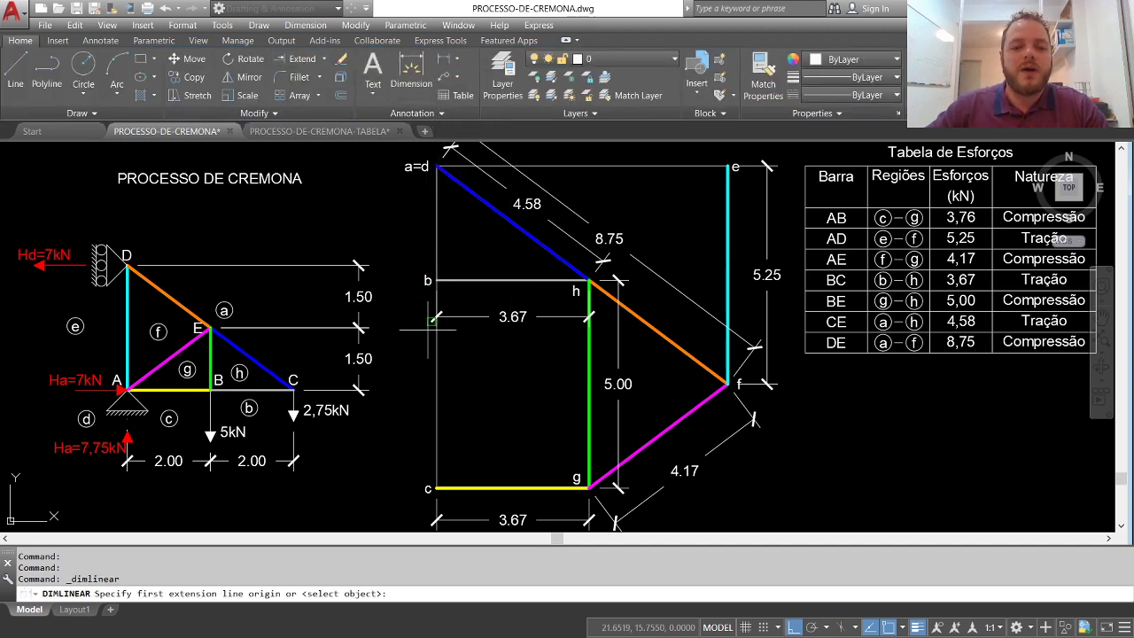
click(436, 488)
click(436, 280)
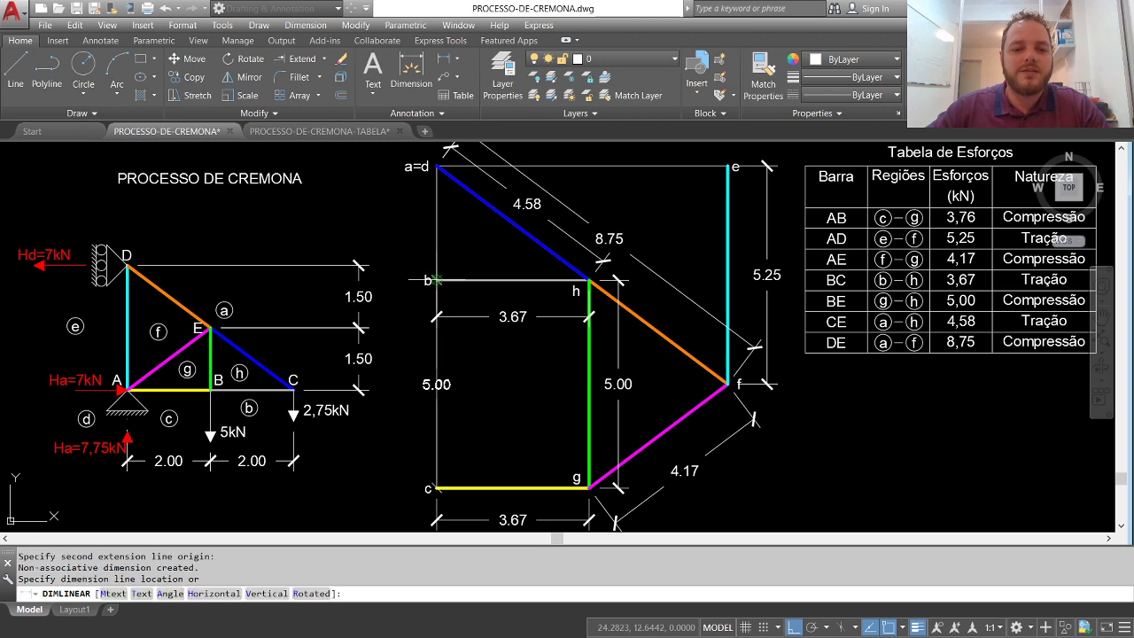
click(412, 280)
Add a vertical linear dimension from point b to point a of the force diagram, in line with the c–b dimension
key(Return)
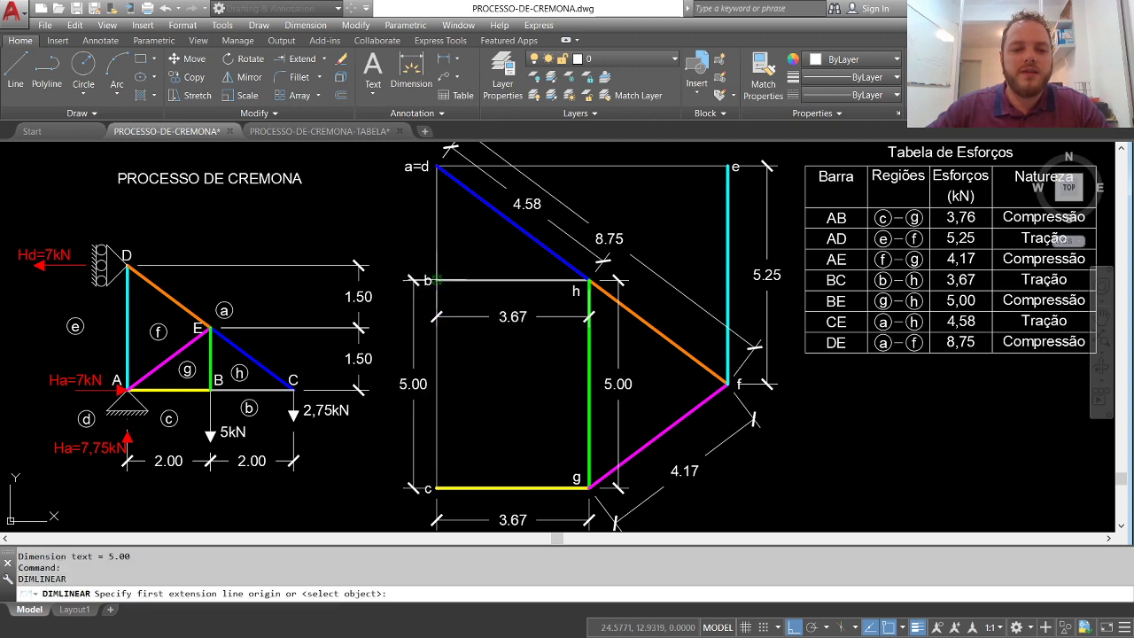
click(436, 280)
click(436, 167)
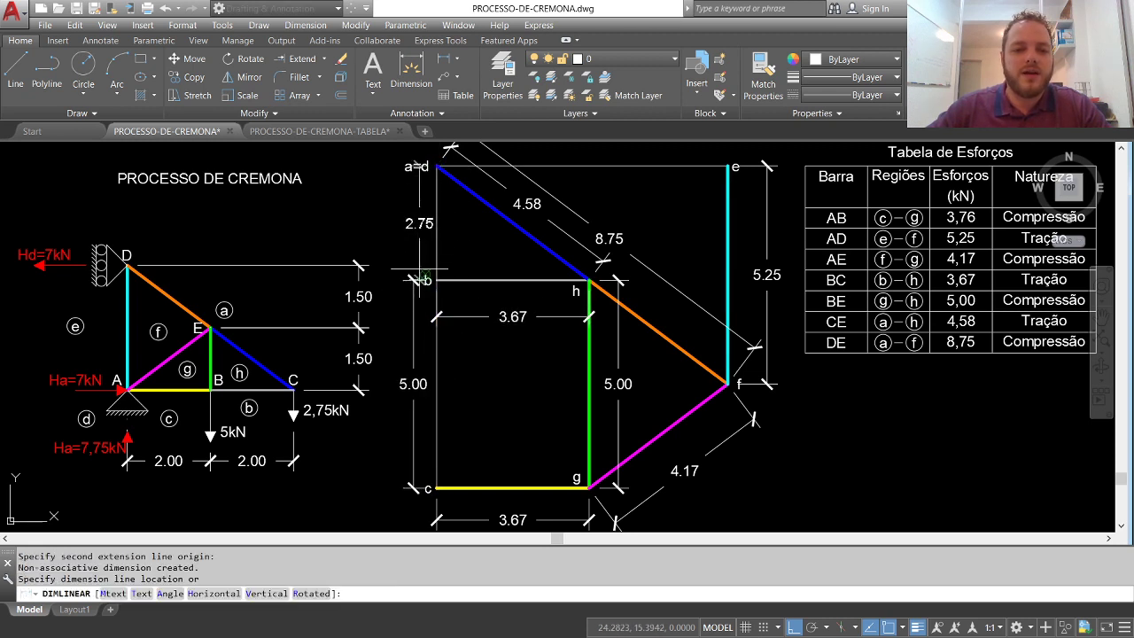
click(414, 266)
Add an overall vertical linear dimension from point c to point a, placed left of the two partial dimensions
key(Return)
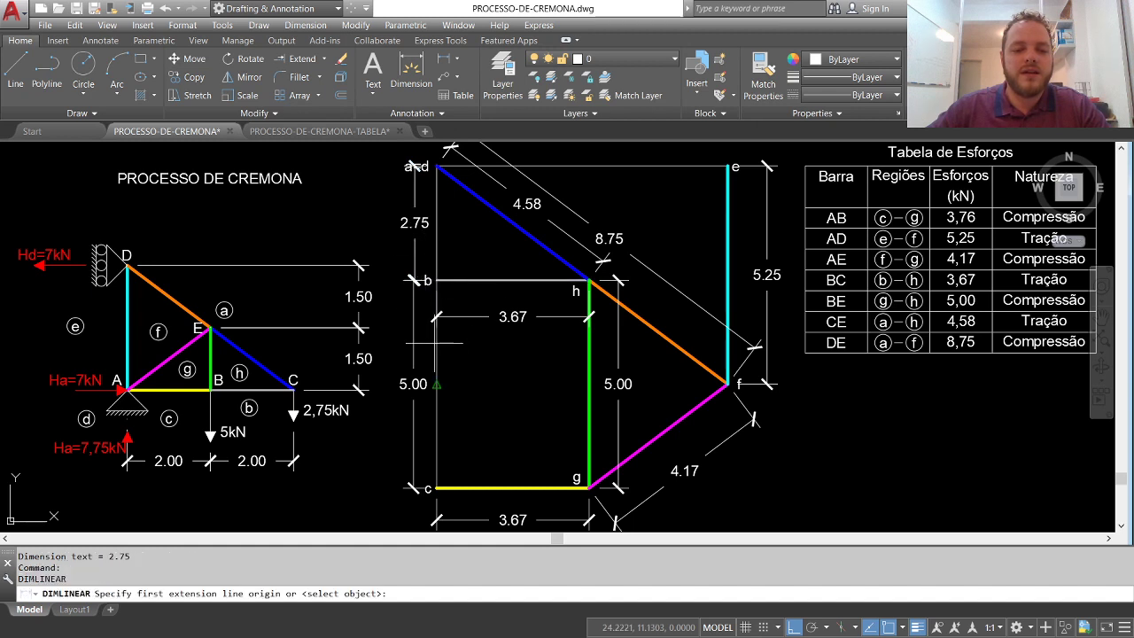
click(436, 487)
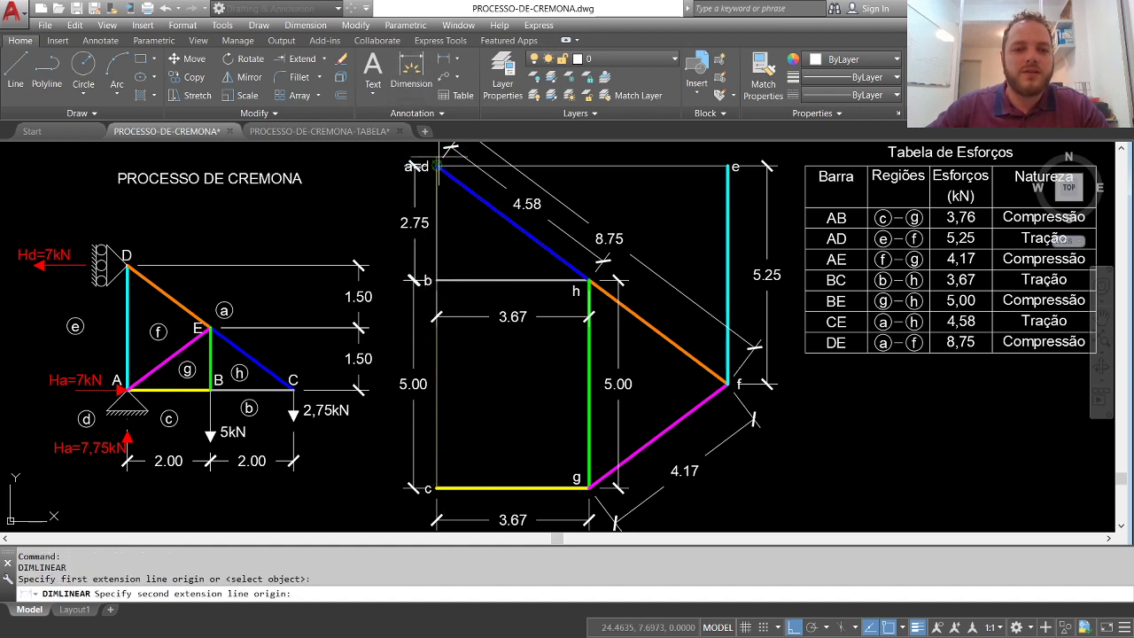
click(438, 167)
click(393, 222)
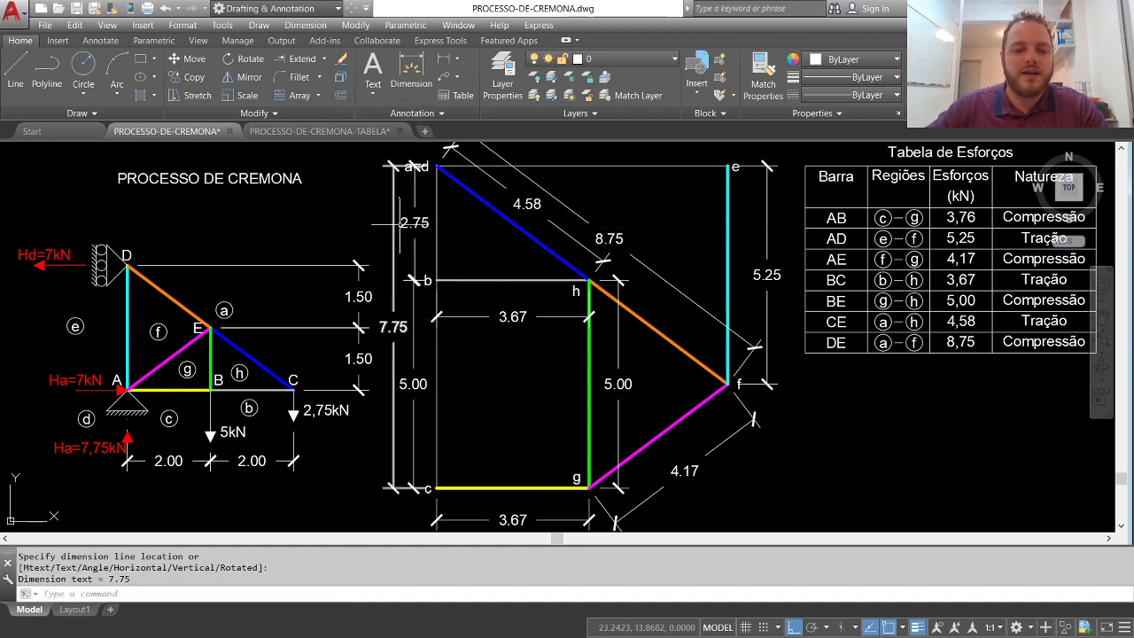
key(Escape)
Add a horizontal linear dimension from point a to point e of the force diagram, placed above the a–e line
key(Return)
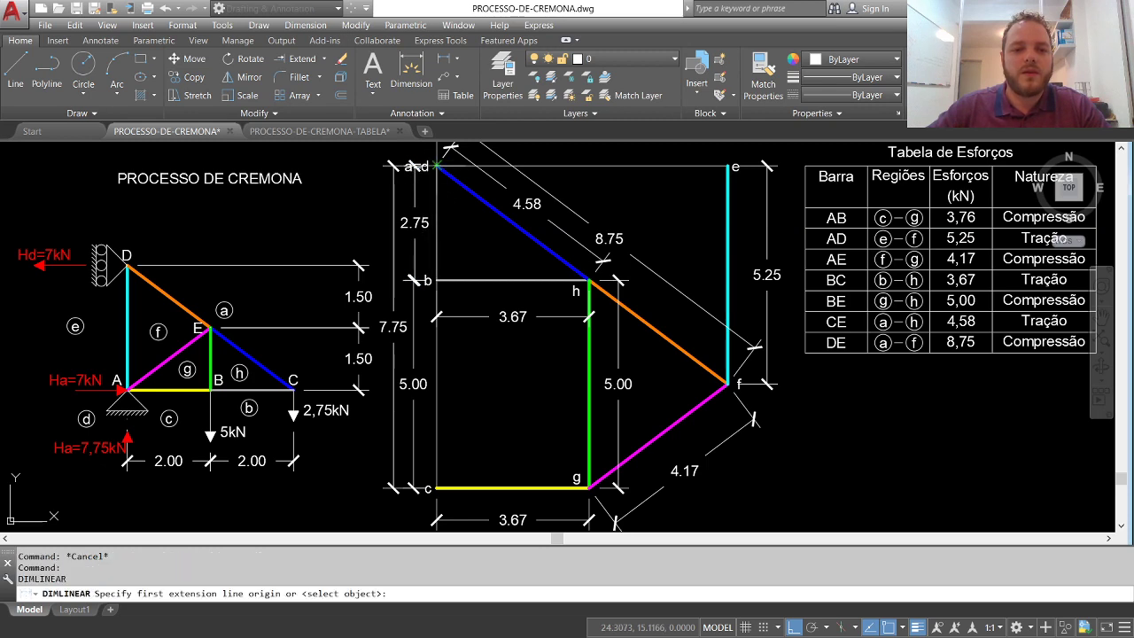
click(438, 166)
click(729, 166)
middle_drag(700, 147, 691, 196)
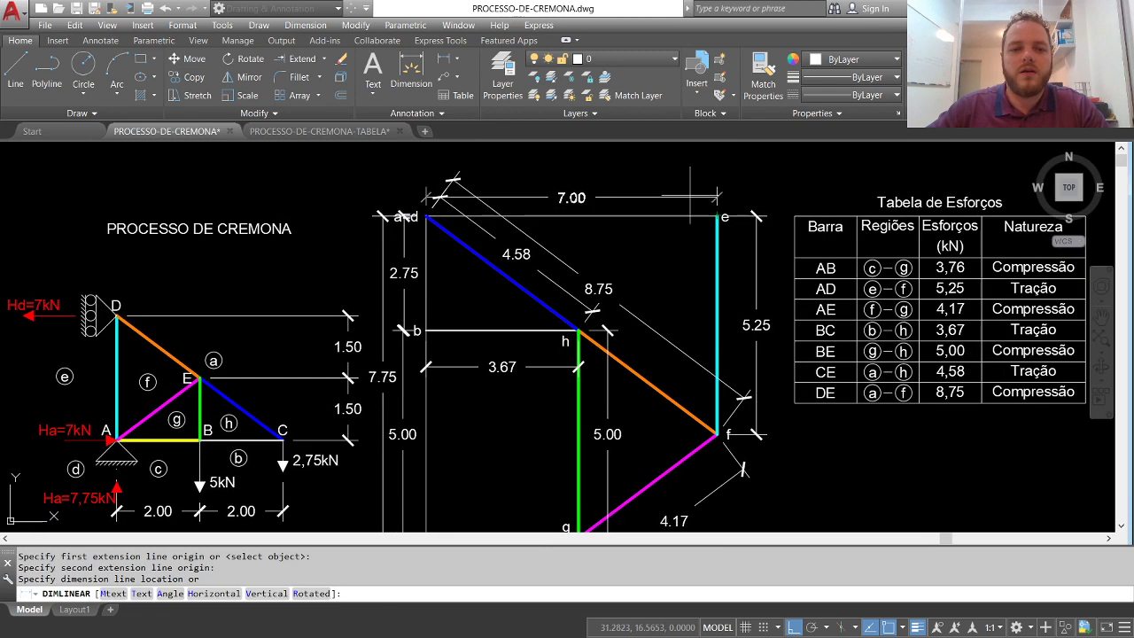
click(660, 172)
key(Escape)
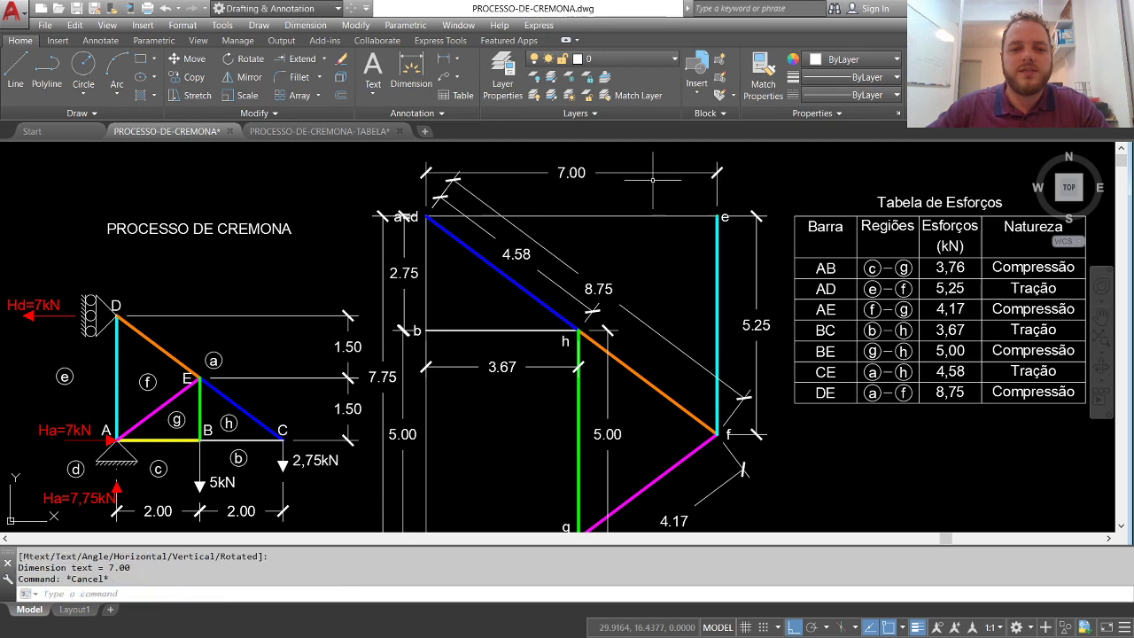
key(Escape)
Move the a=d label up and slightly left so it clears the vertical dimensions
scroll(386, 204, up, 4)
click(374, 187)
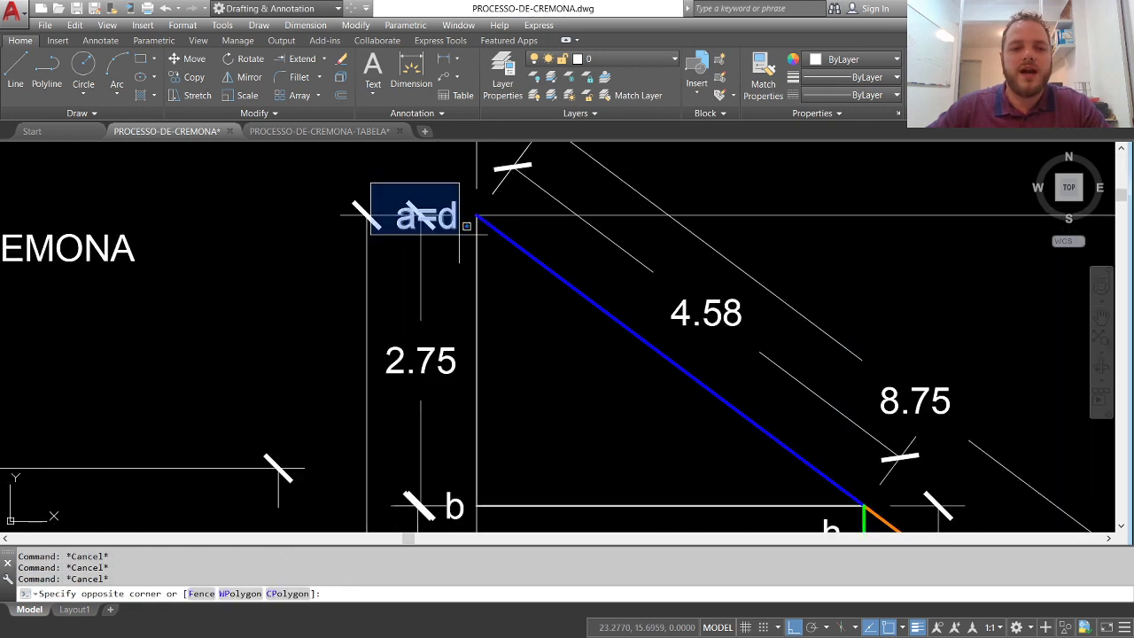
click(470, 243)
click(426, 214)
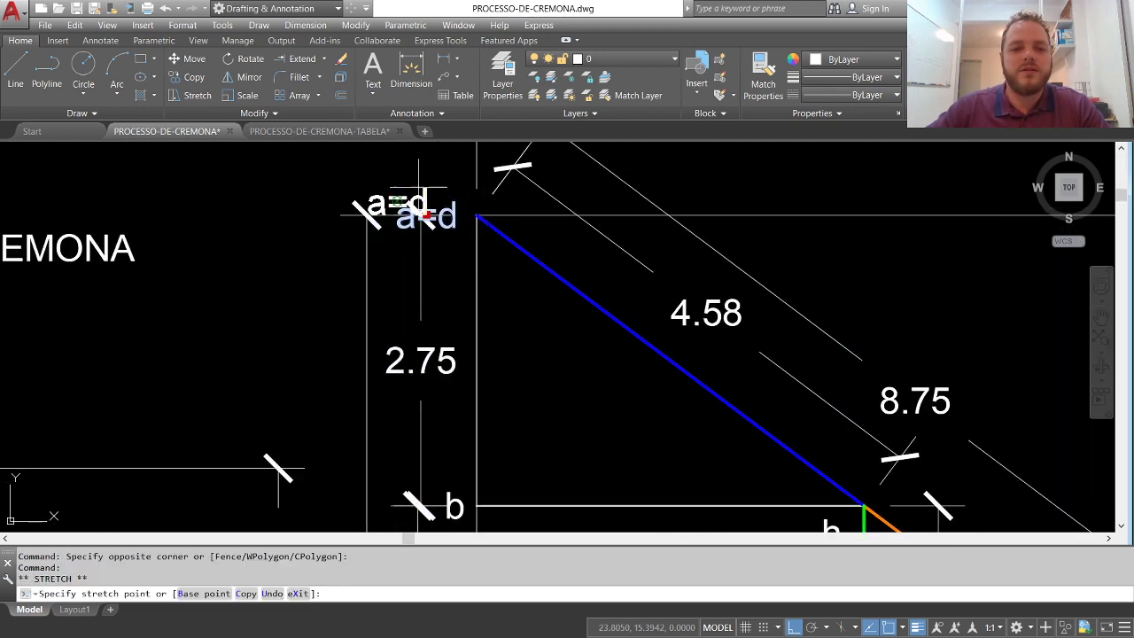
key(Escape)
scroll(422, 185, down, 1)
scroll(493, 299, down, 5)
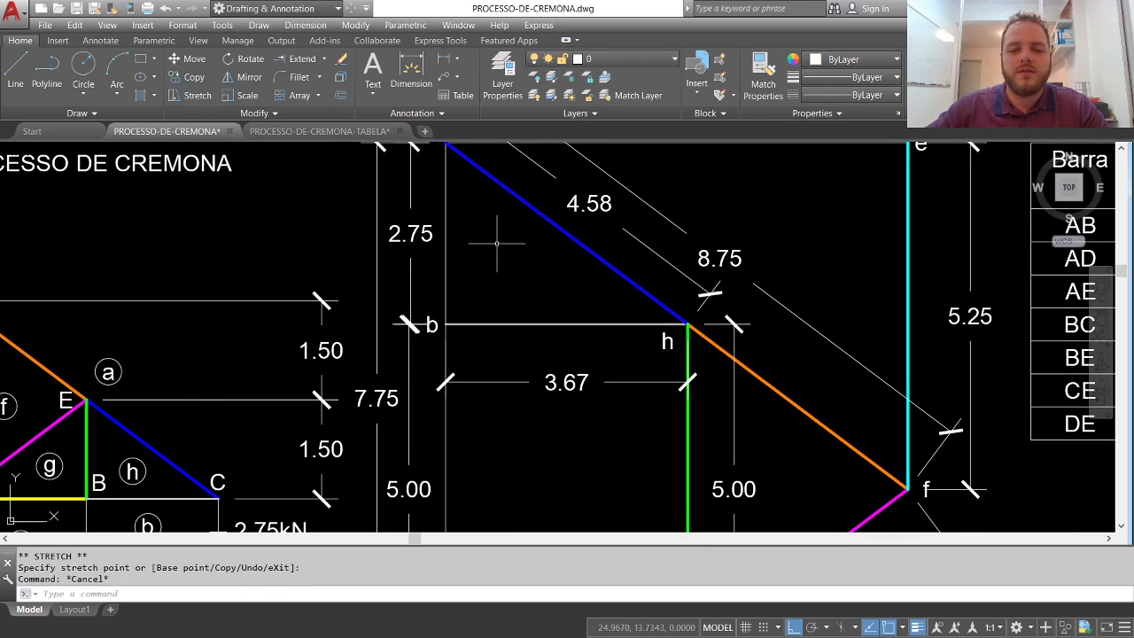
middle_click(586, 308)
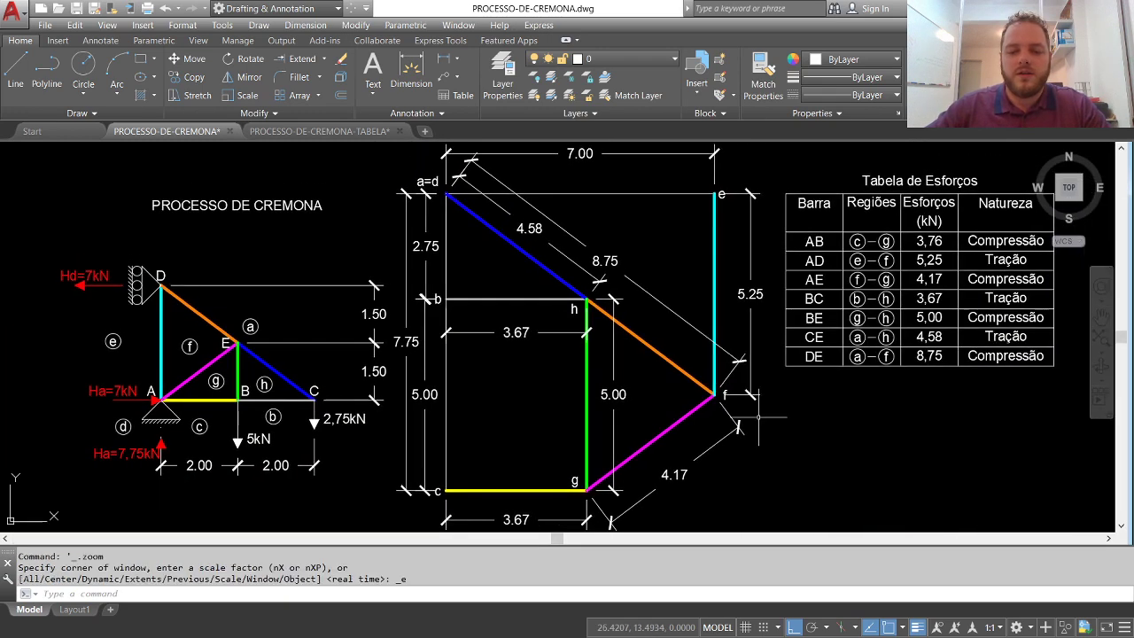
Move the f label to the left side of point f, clear of the dimension extension line
click(725, 394)
click(725, 394)
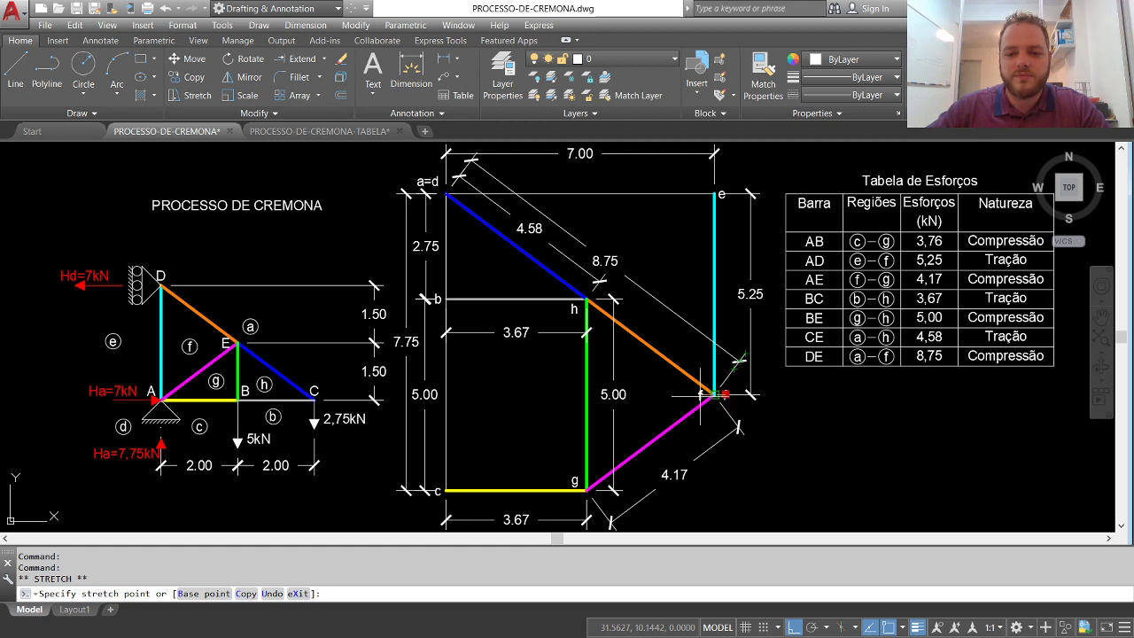
key(Escape)
key(Escape)
key(Escape)
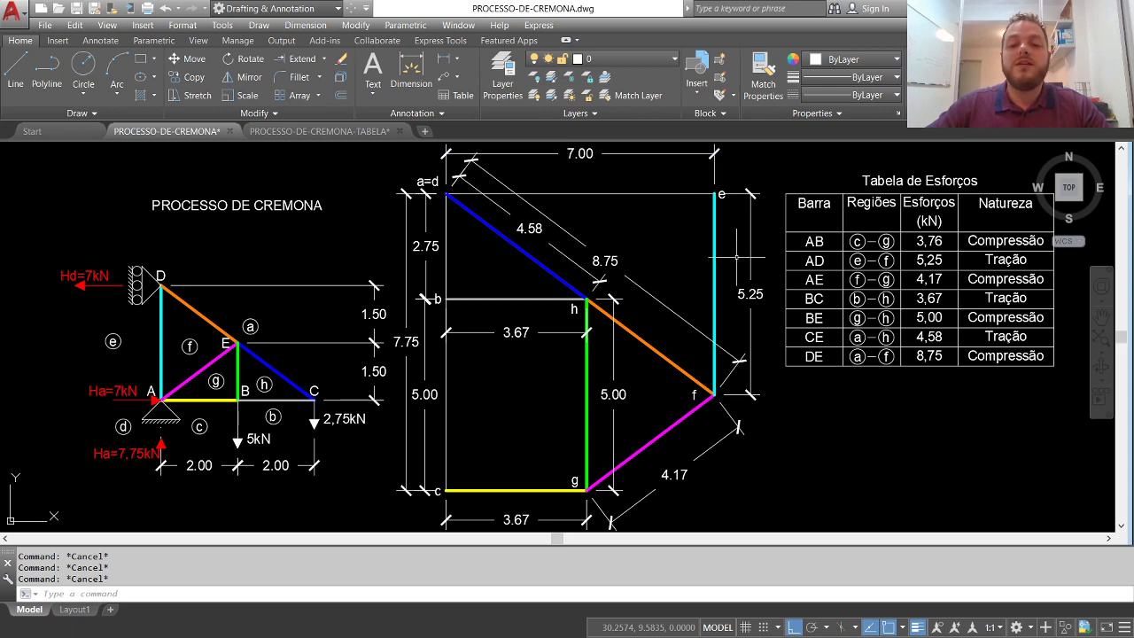
Move the e label straight down below the a–e line, clear of the dimension extension line
click(687, 181)
click(743, 217)
click(722, 194)
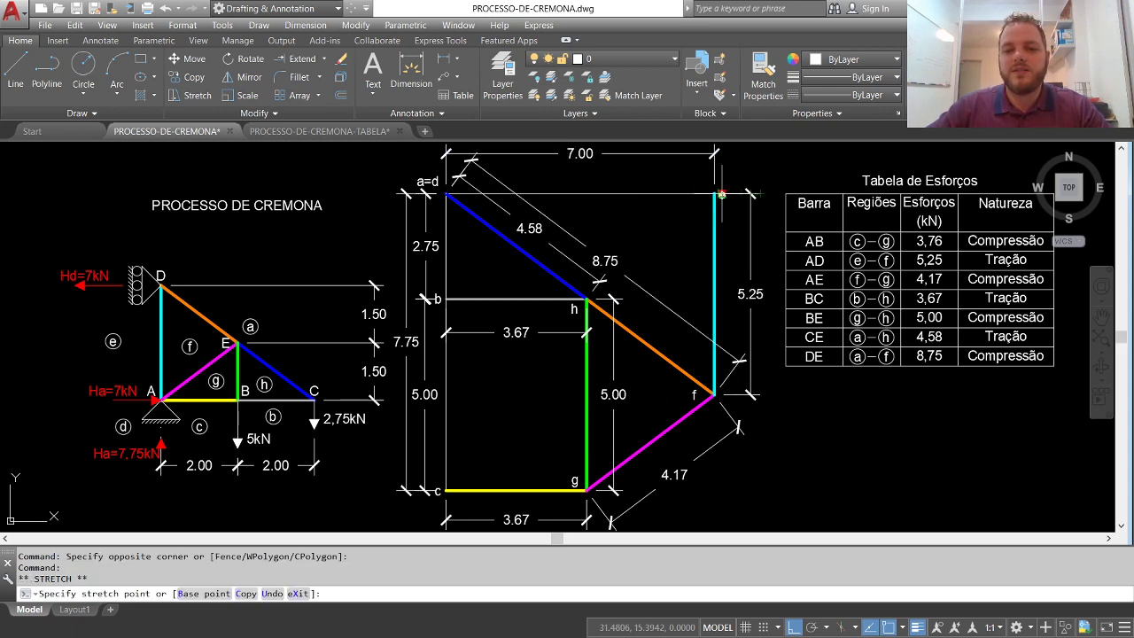
scroll(722, 194, up, 2)
scroll(728, 199, up, 4)
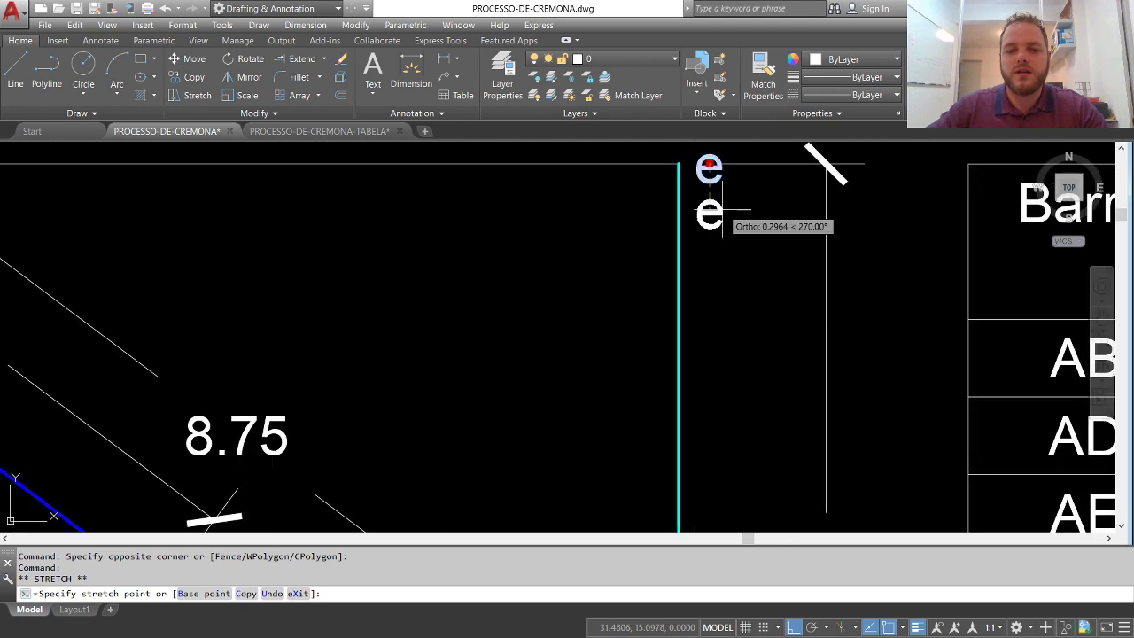
key(Escape)
scroll(709, 204, down, 4)
key(Escape)
scroll(568, 235, down, 2)
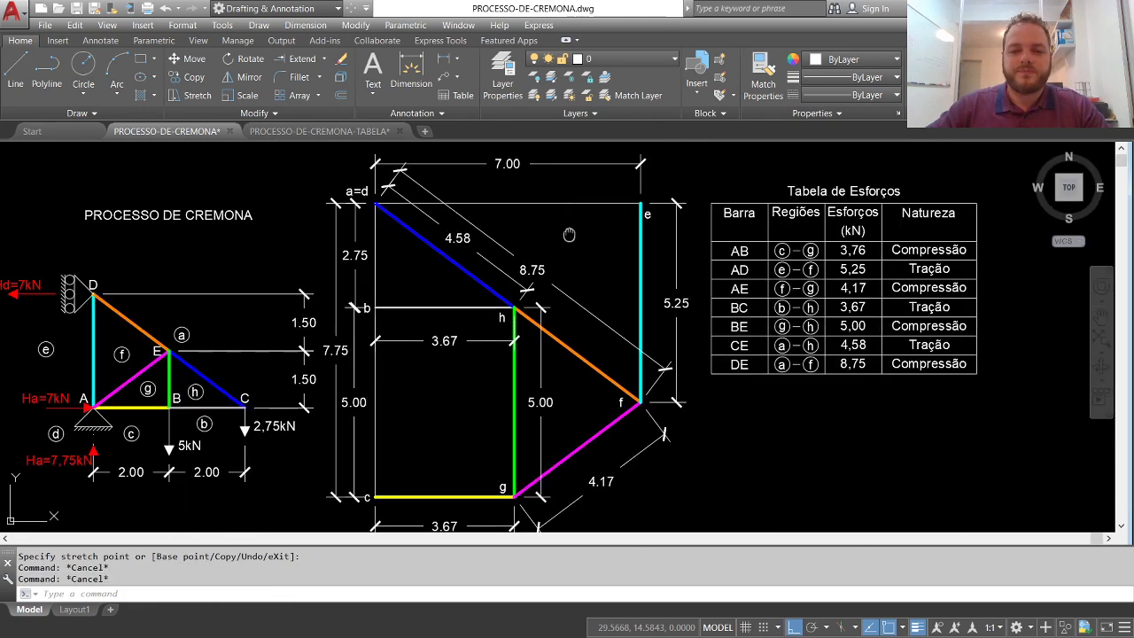
middle_click(569, 235)
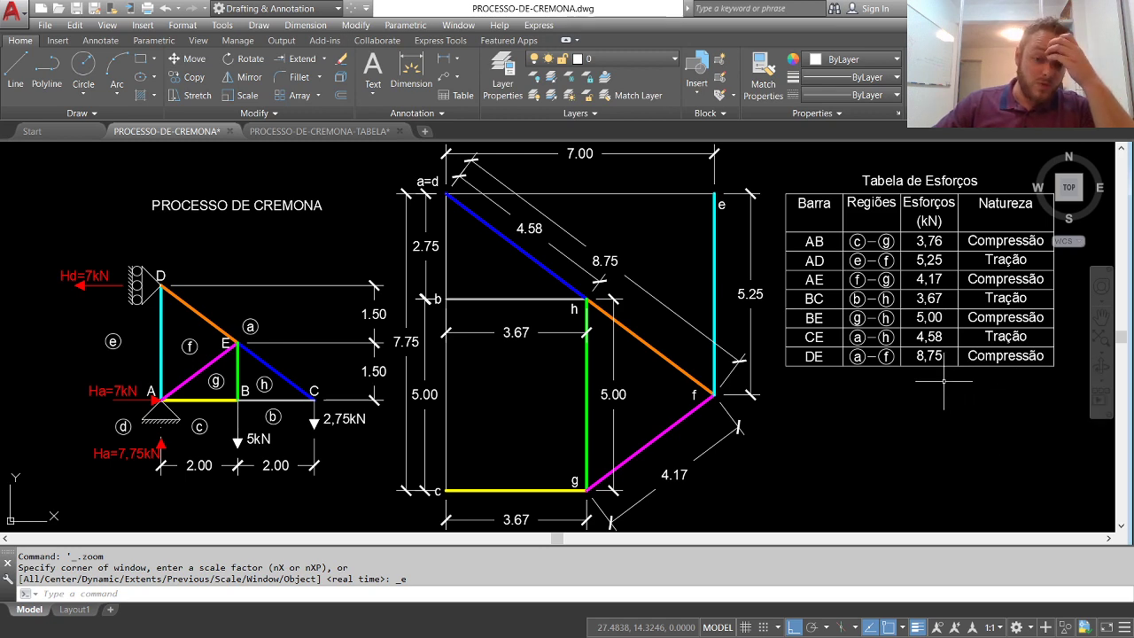
middle_drag(649, 449, 631, 416)
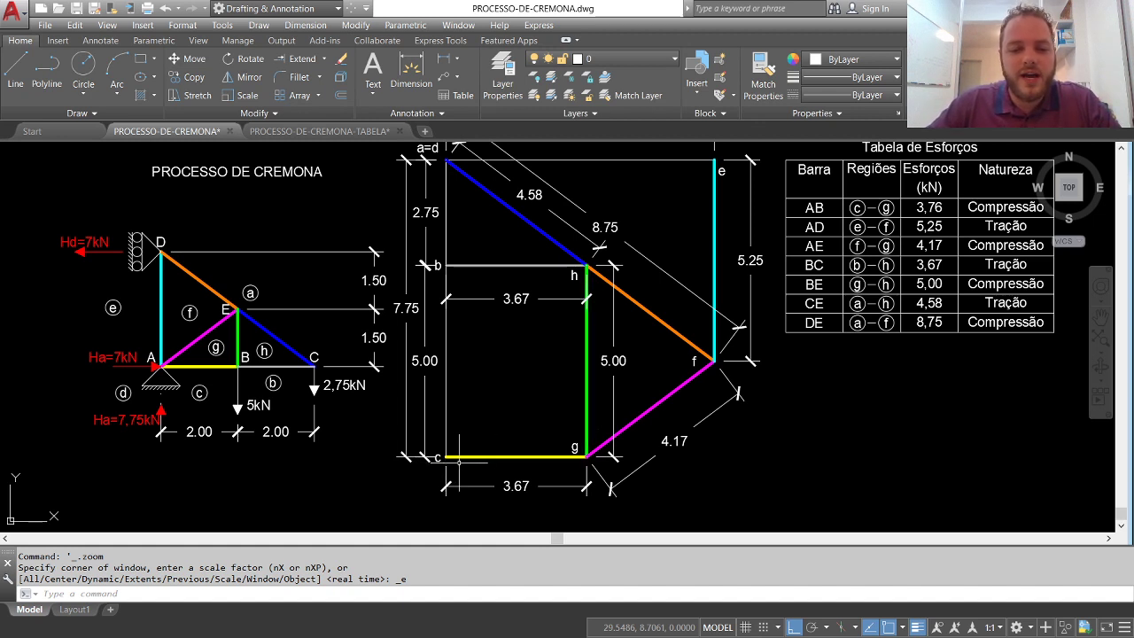
click(490, 457)
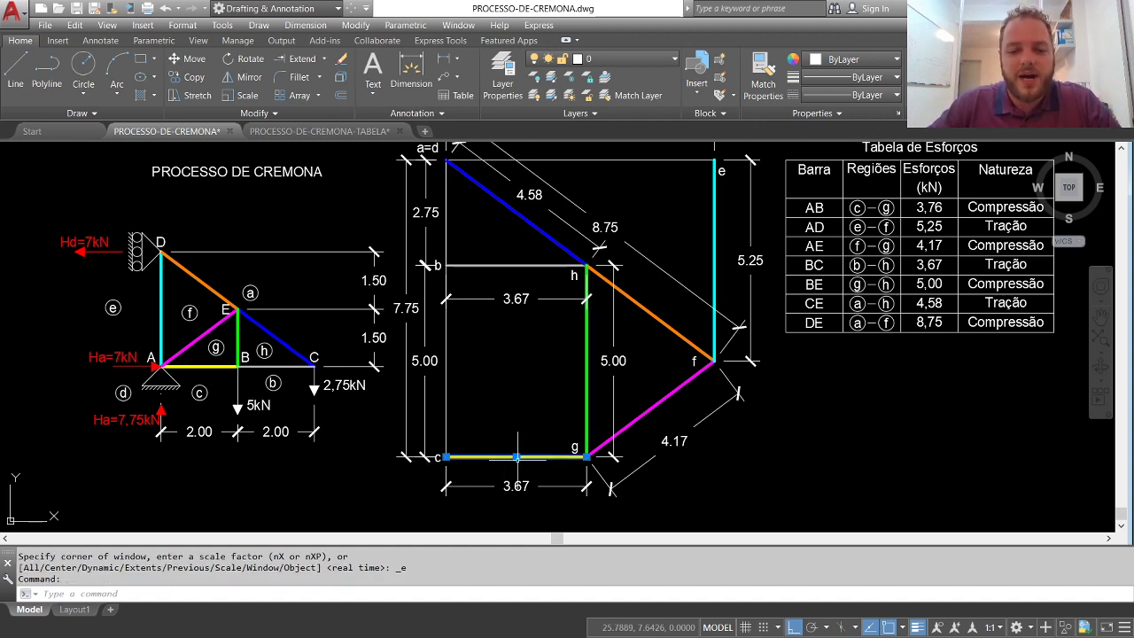
click(192, 78)
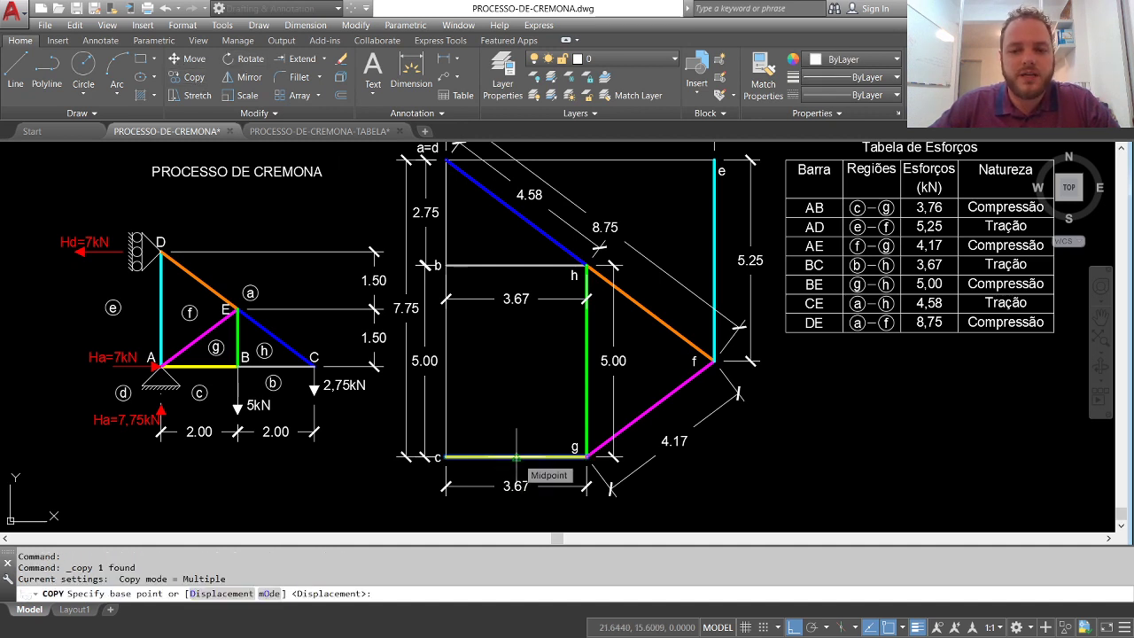
key(Escape)
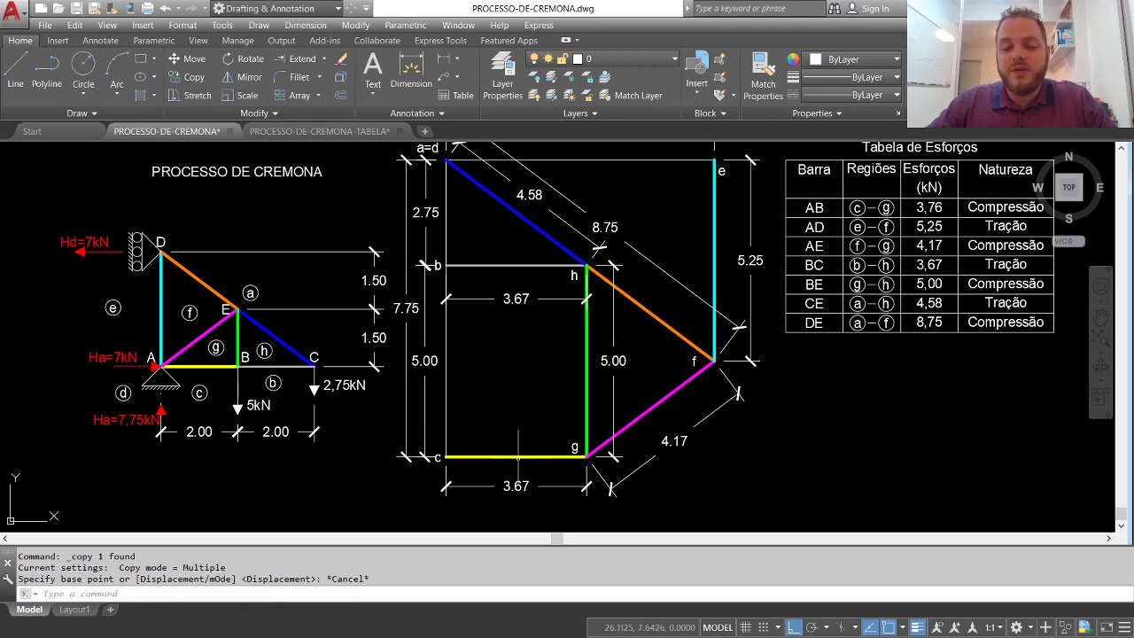
middle_click(524, 419)
middle_click(525, 419)
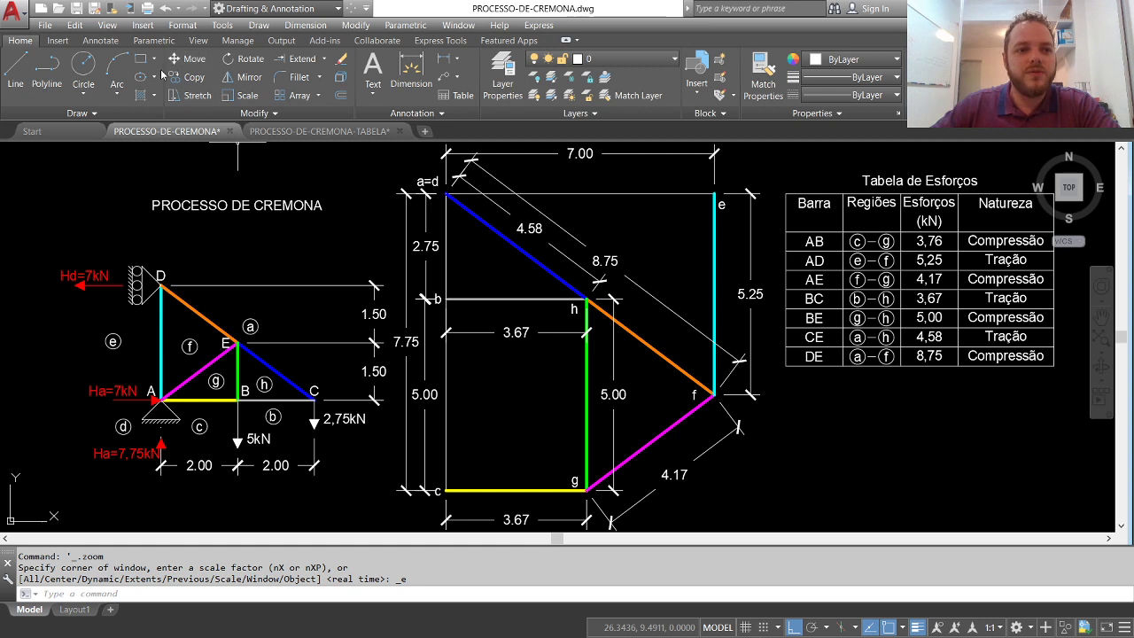
Copy the yellow c–g line by its midpoint onto the midpoint of bar AB in the truss
click(194, 77)
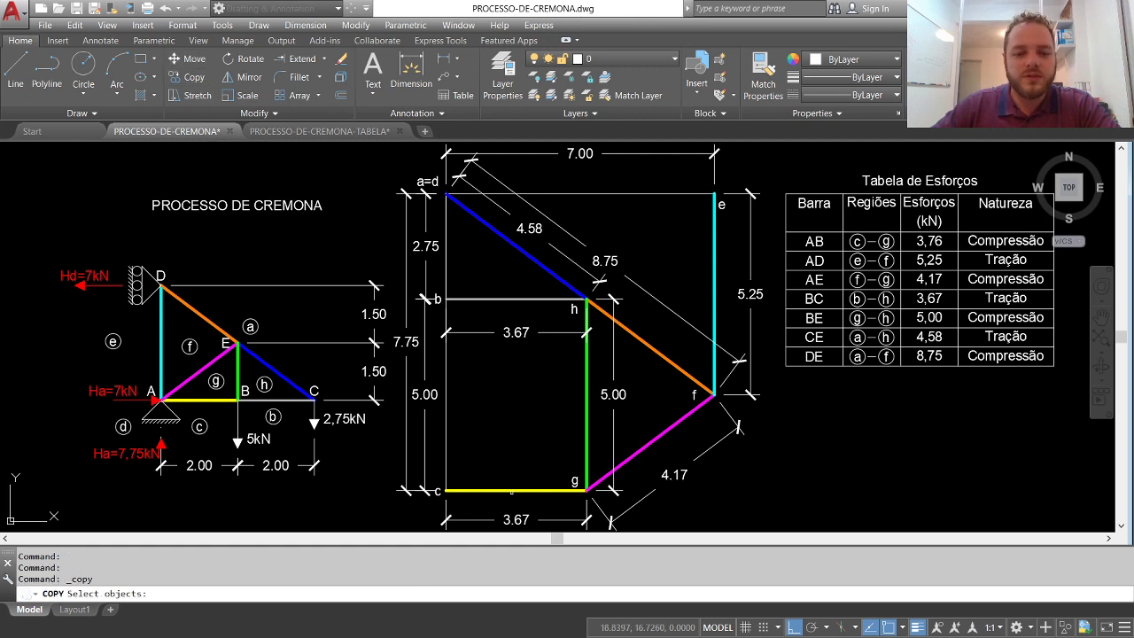
click(511, 489)
key(Return)
click(516, 490)
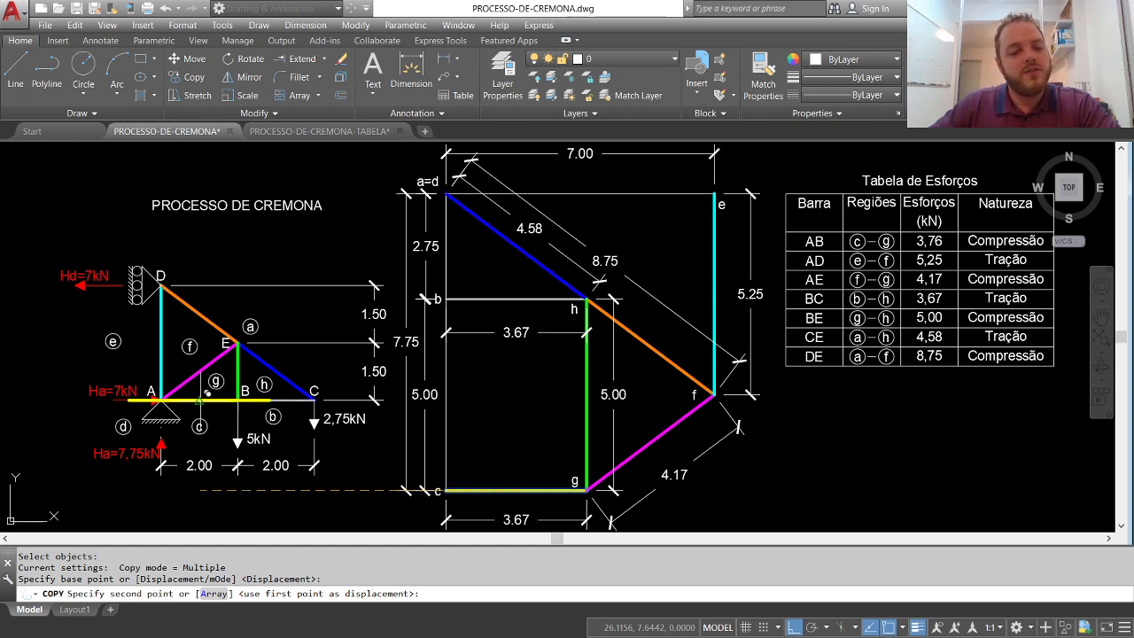
click(212, 382)
key(Return)
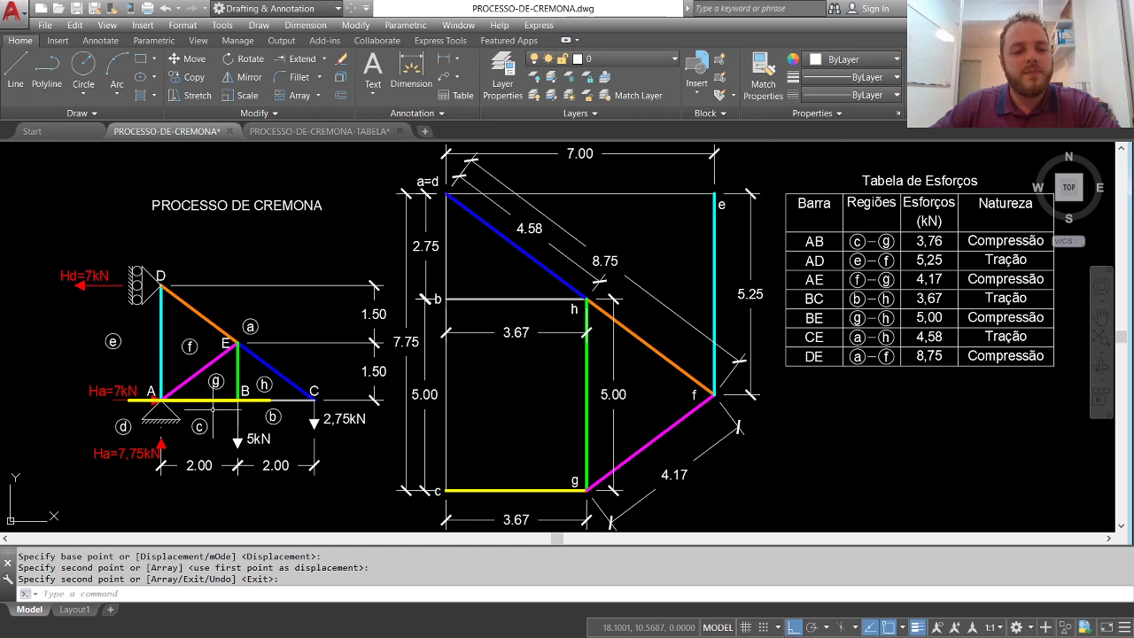
click(245, 58)
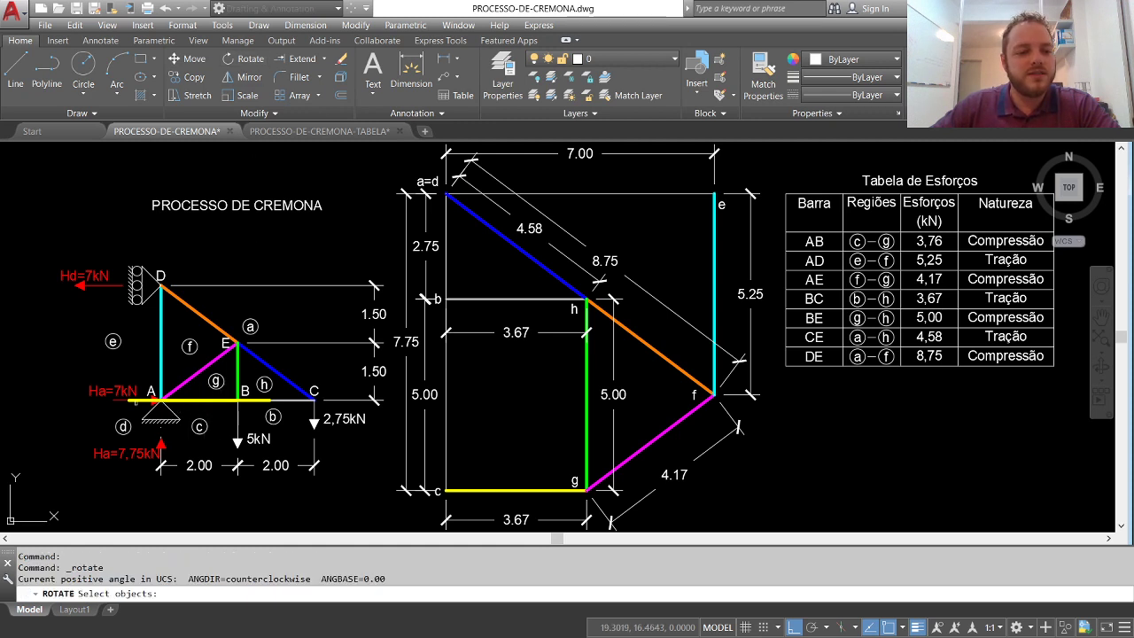
click(199, 400)
key(Return)
click(199, 401)
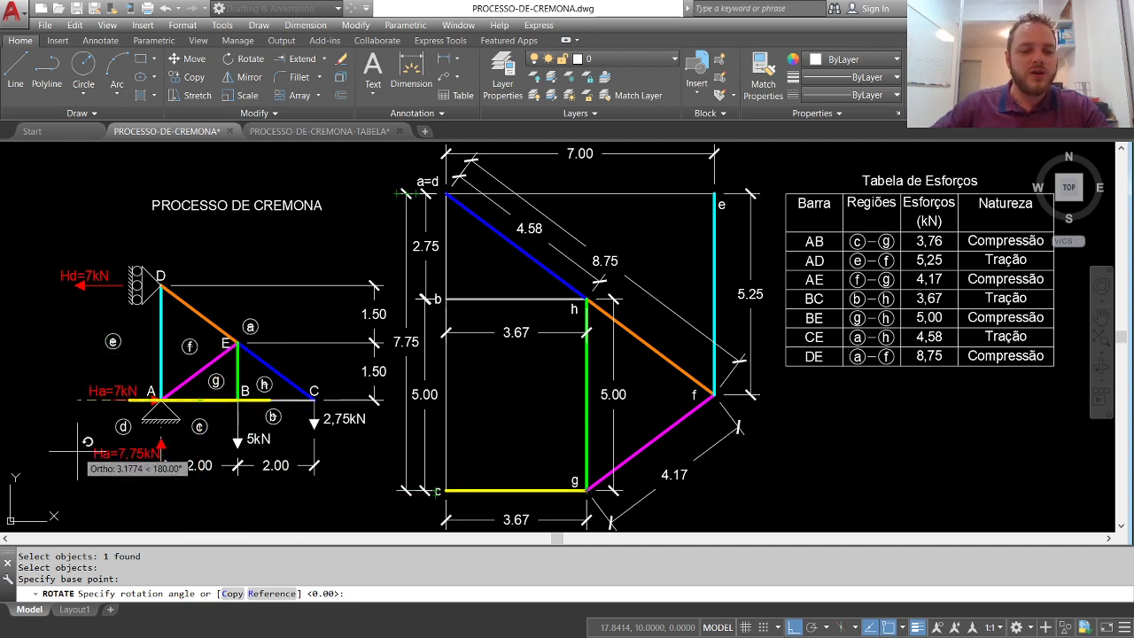
key(Escape)
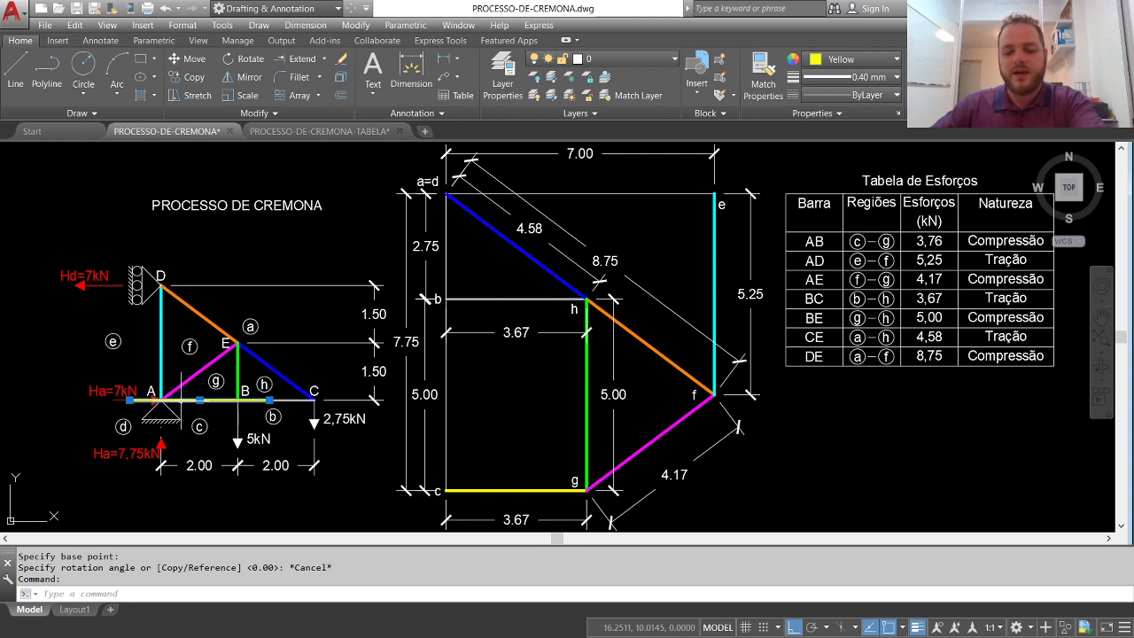
Erase the yellow line copy over bar AB and copy the cyan e–f line by its midpoint onto the midpoint of bar AD
key(Delete)
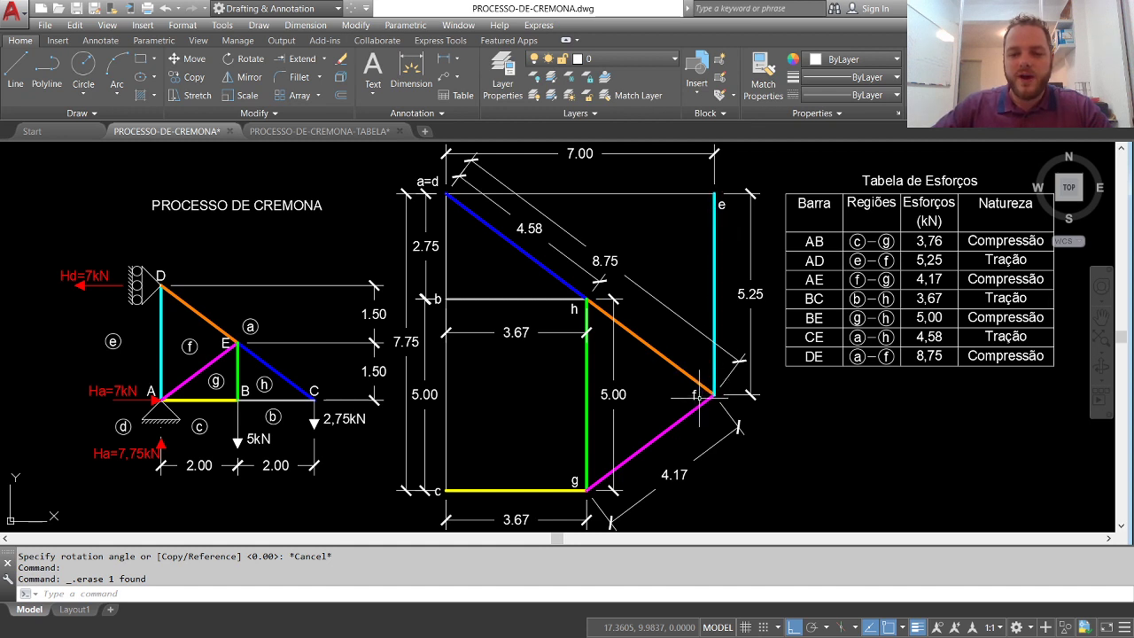
click(714, 283)
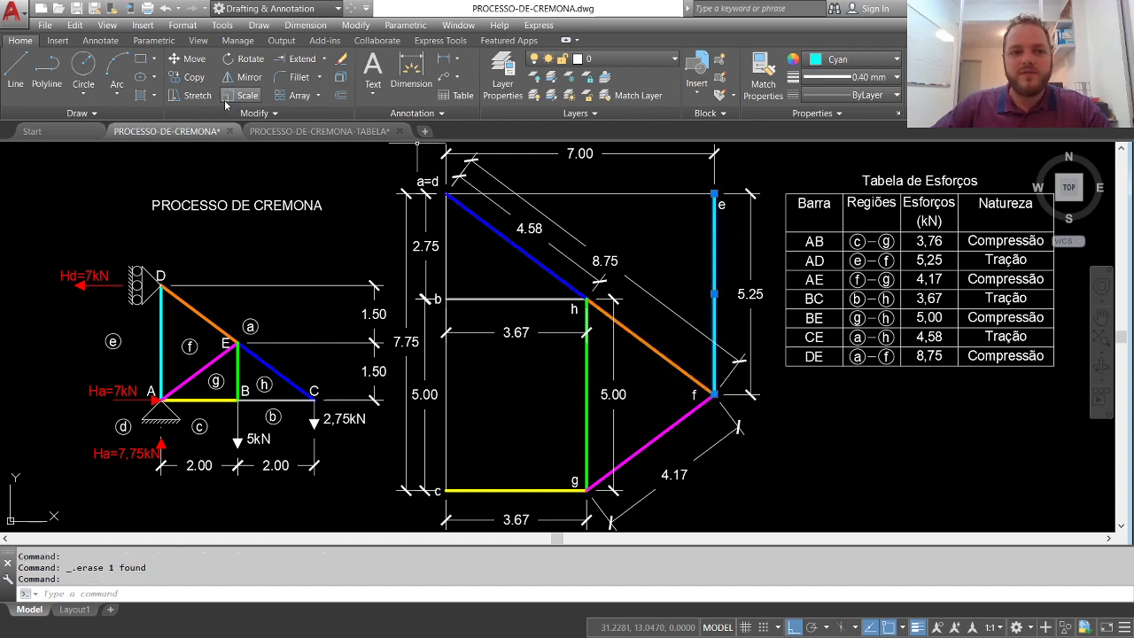
click(191, 81)
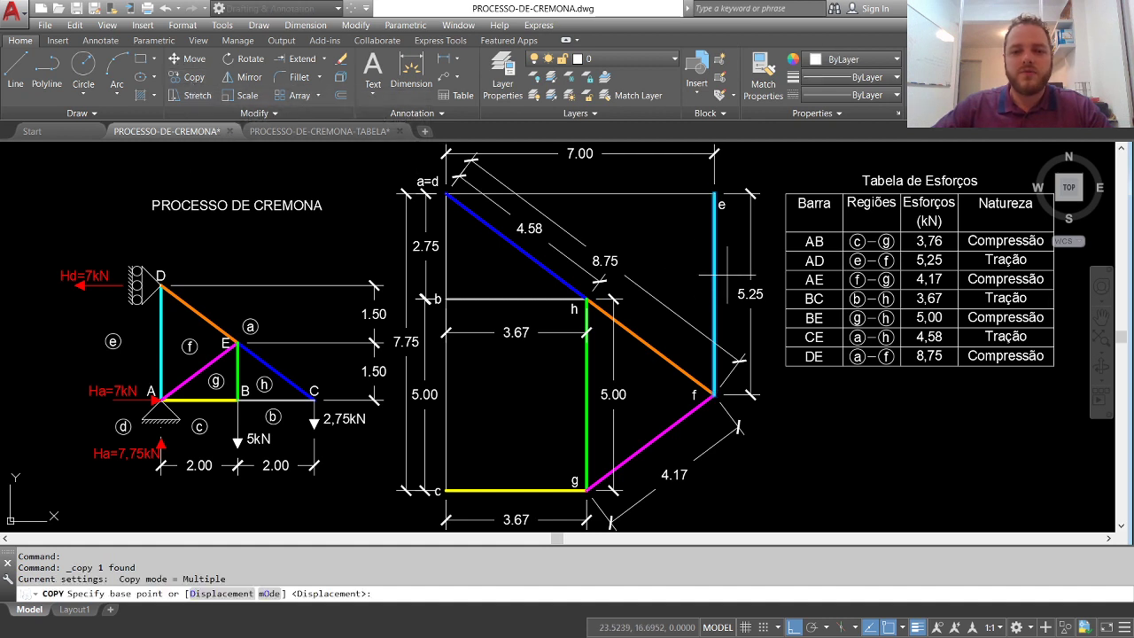
click(714, 293)
click(162, 341)
key(Return)
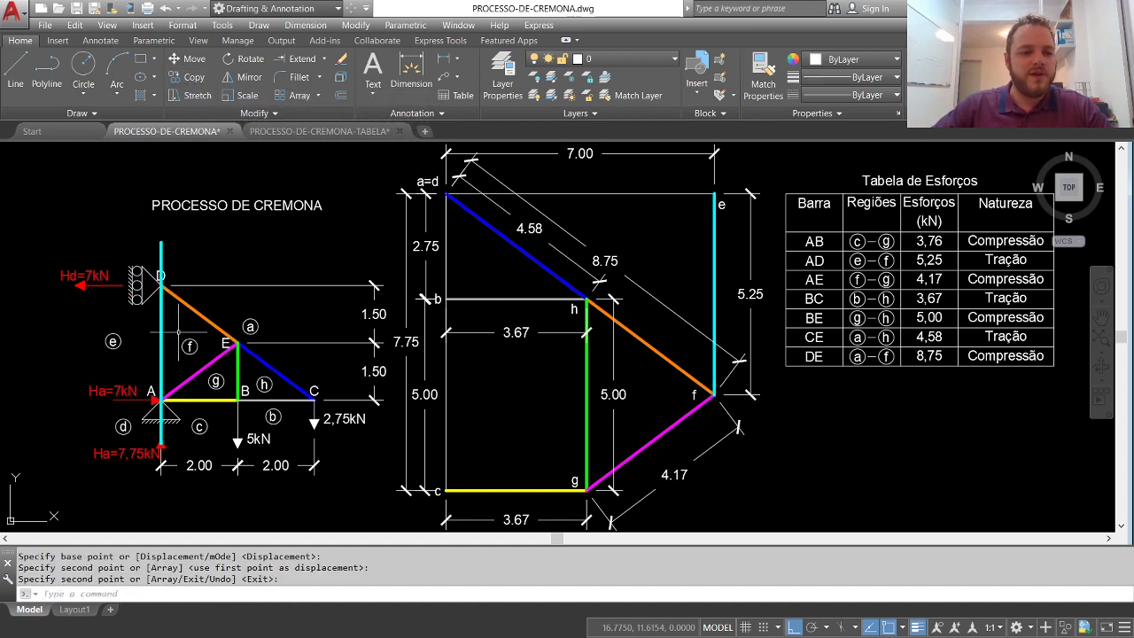
click(250, 59)
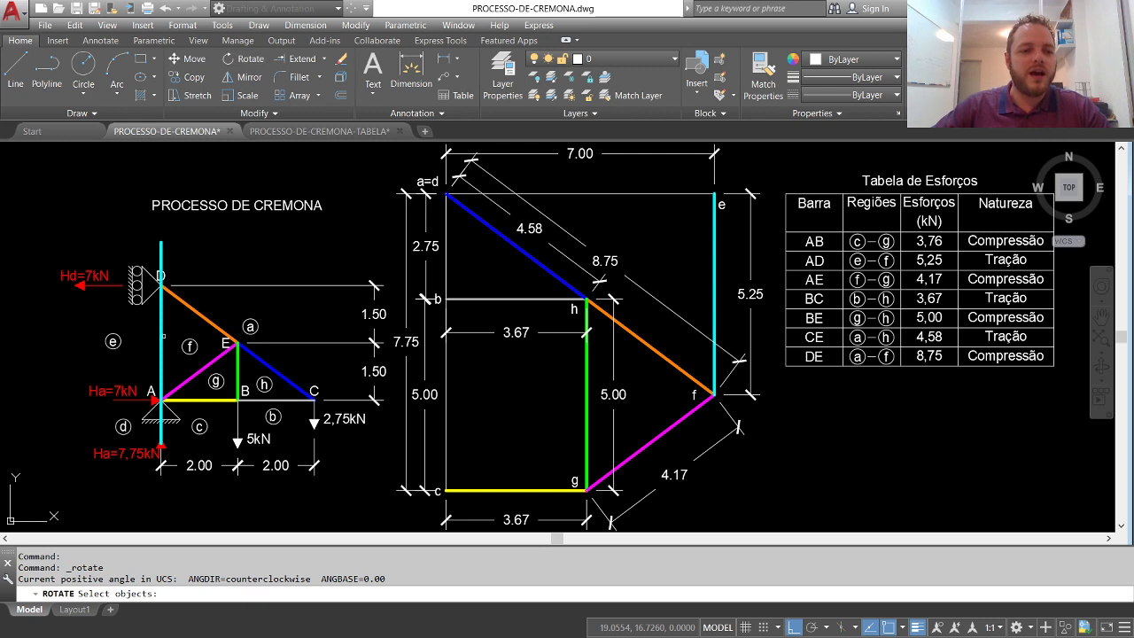
click(161, 334)
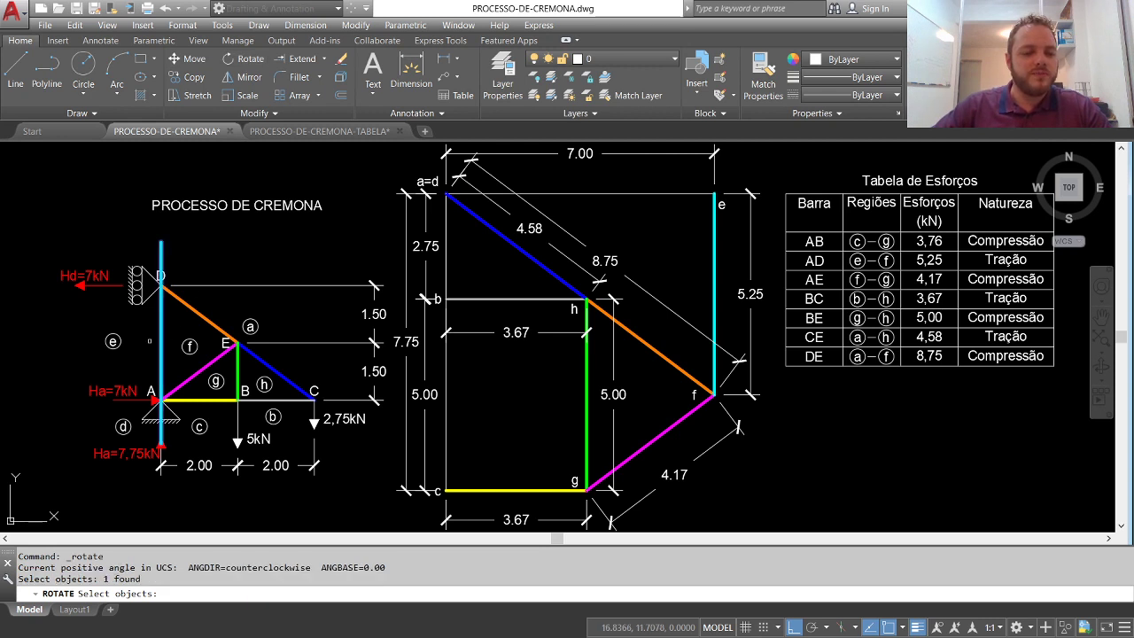
key(Return)
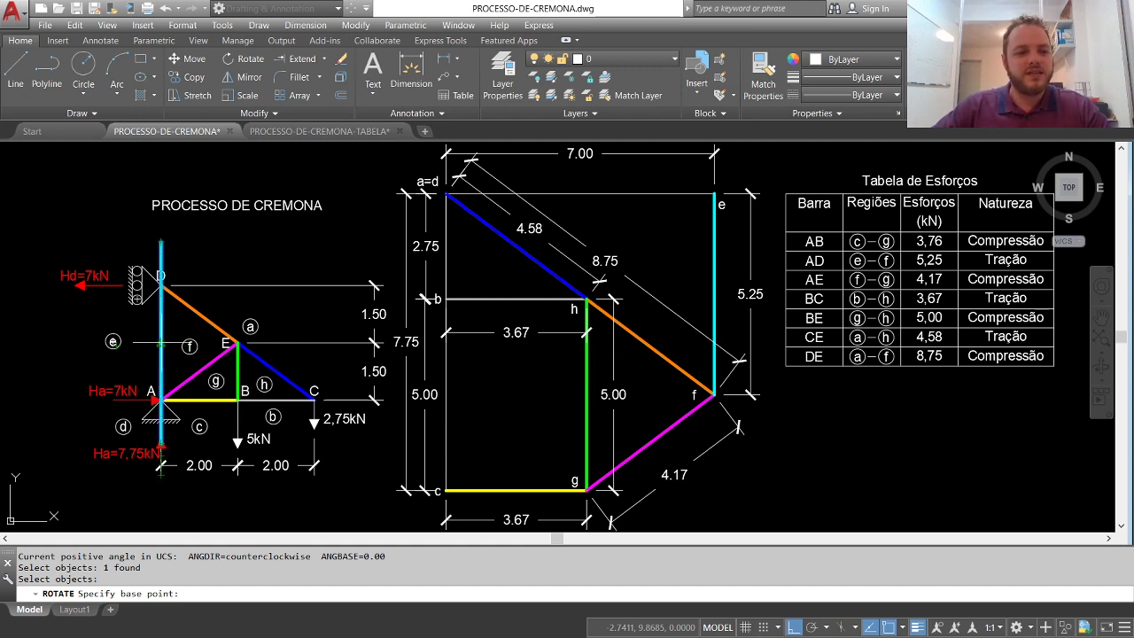
click(160, 341)
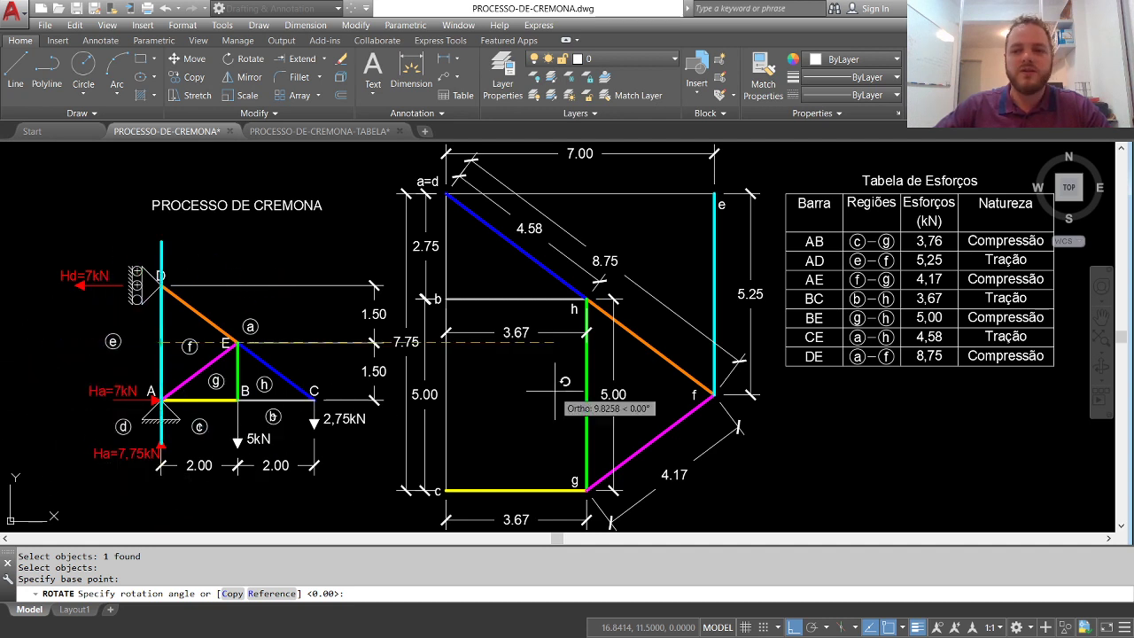
key(Escape)
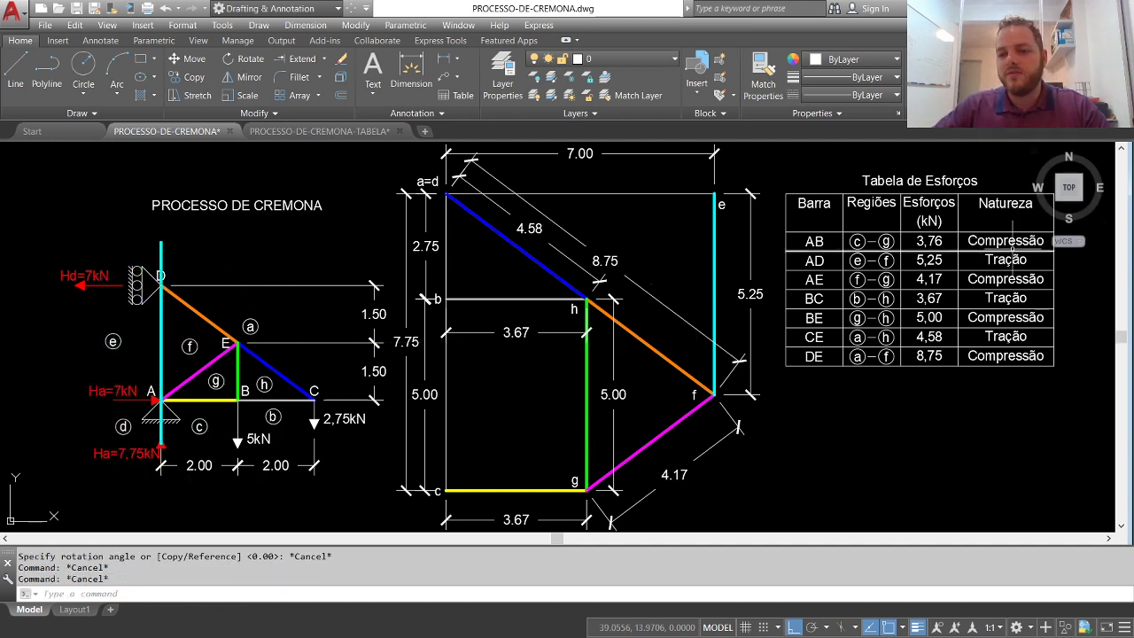
Replace bar AD's Natureza entry with a copy of AB's Compressão, and erase the cyan line copy over bar AD
click(1008, 260)
key(Delete)
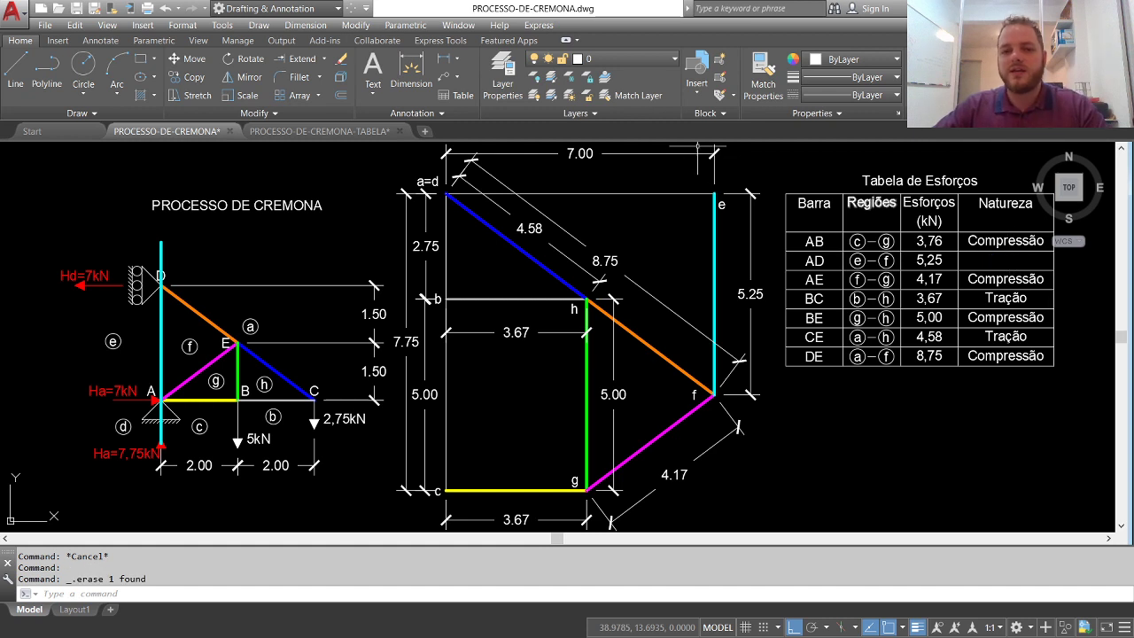
click(187, 77)
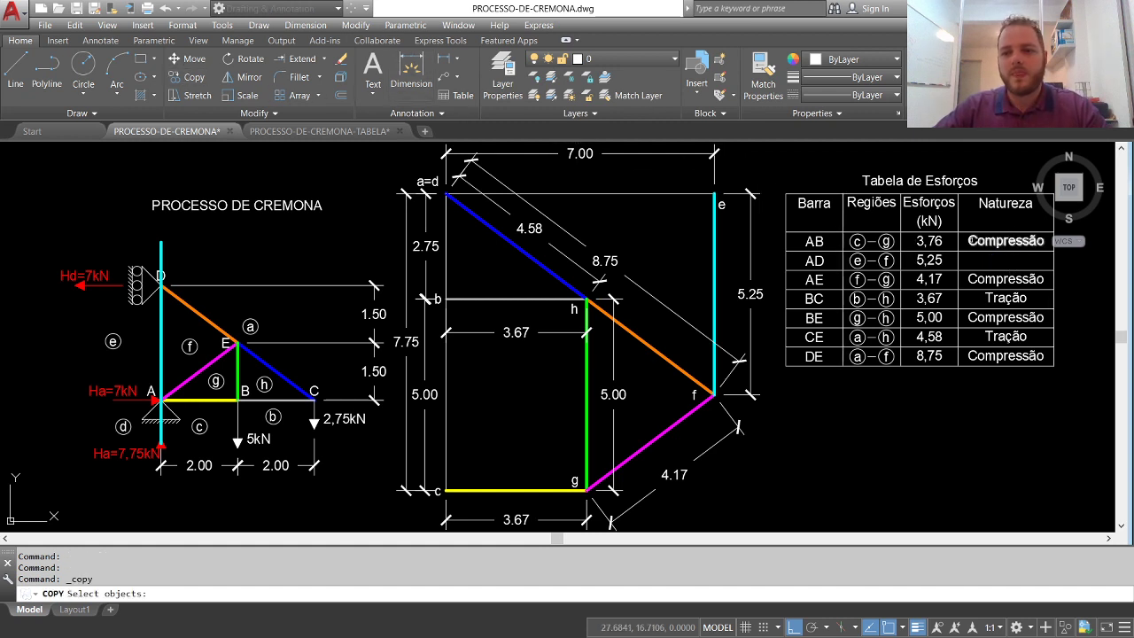
click(1003, 241)
key(Return)
click(959, 232)
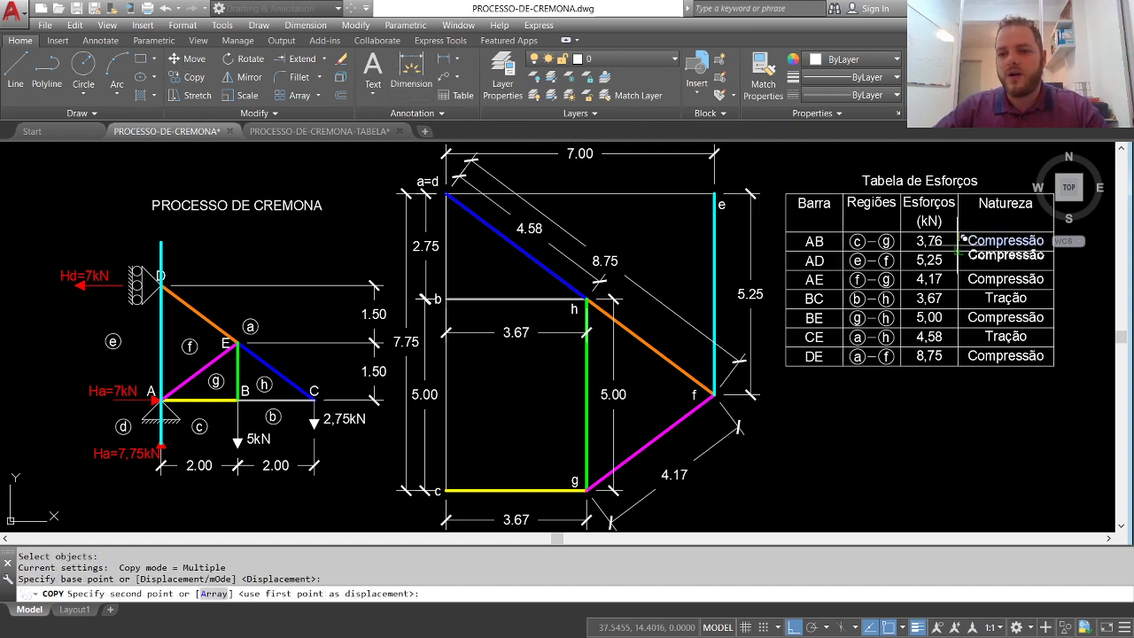
click(959, 252)
key(Return)
key(Escape)
key(Escape)
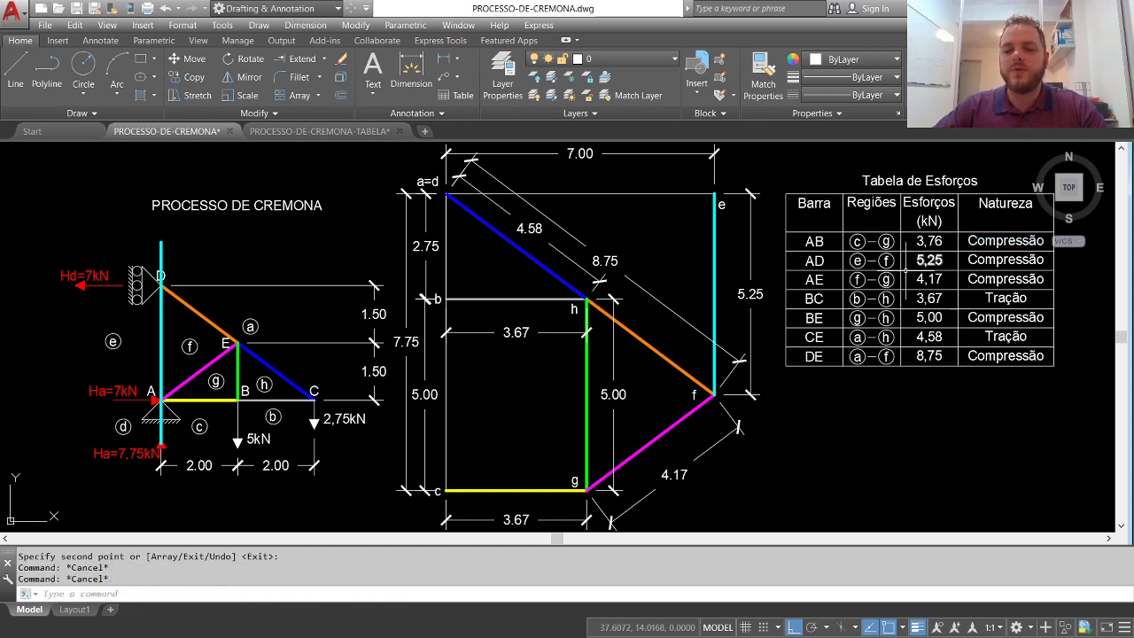
click(160, 244)
key(Delete)
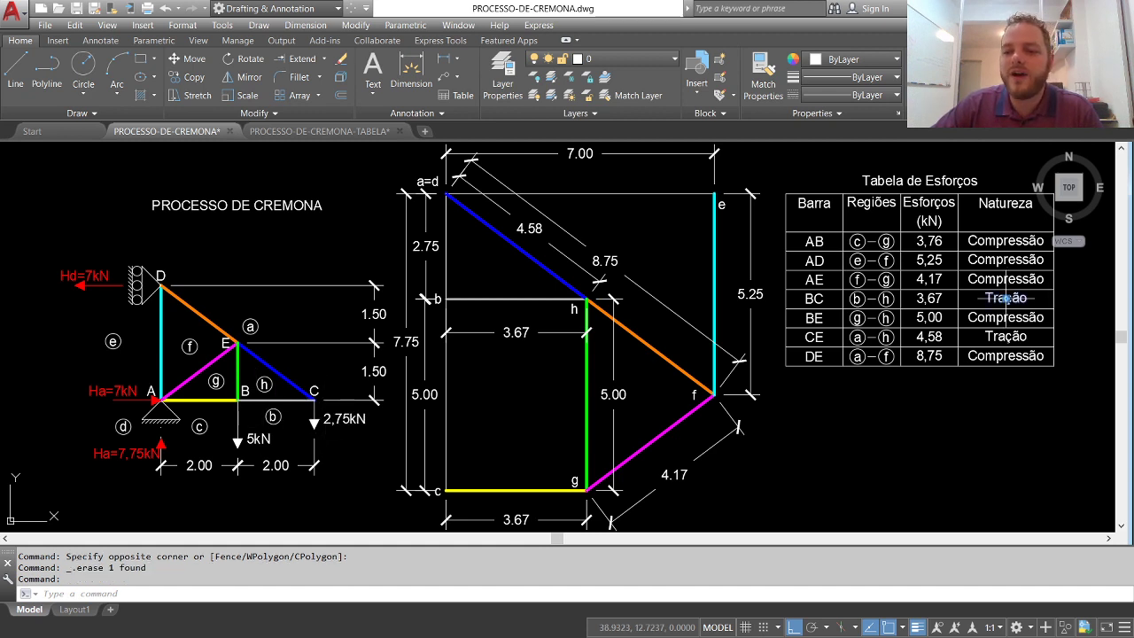
Replace bar BC's Natureza entry in the force table with a copy of the Compressão text from row AE
click(1061, 298)
key(Delete)
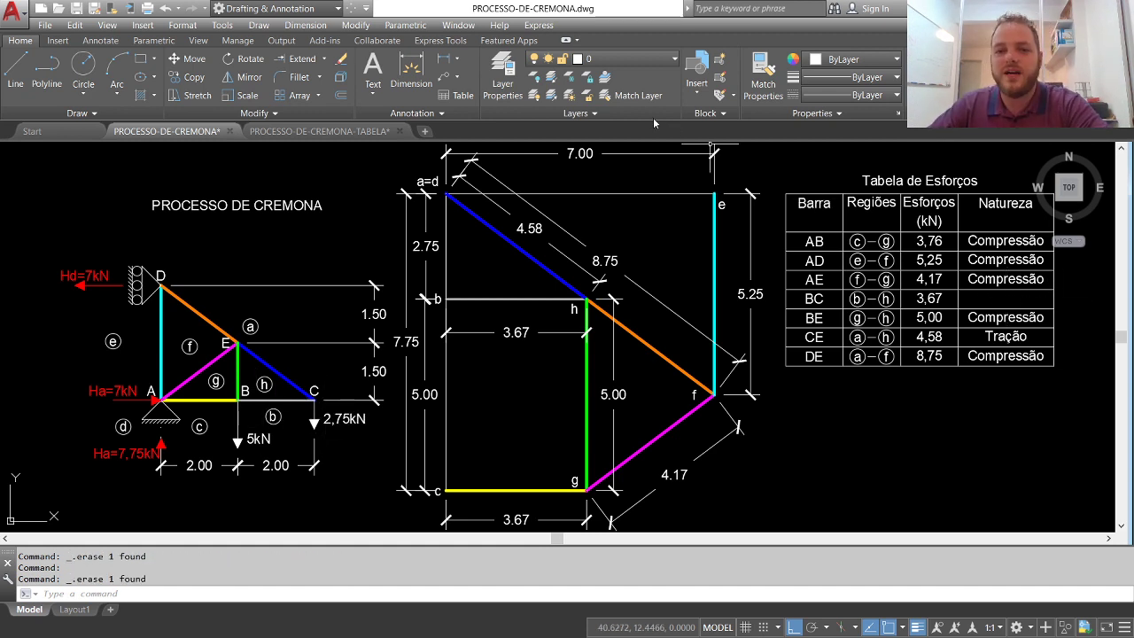
click(182, 77)
click(1040, 278)
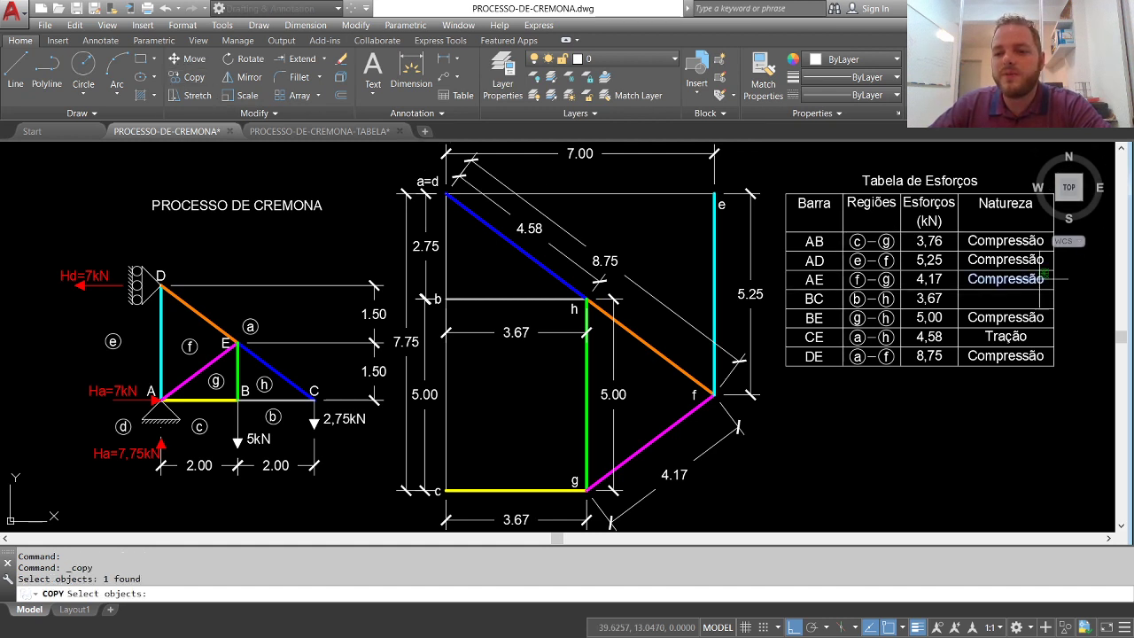
key(Return)
click(1053, 270)
click(1056, 289)
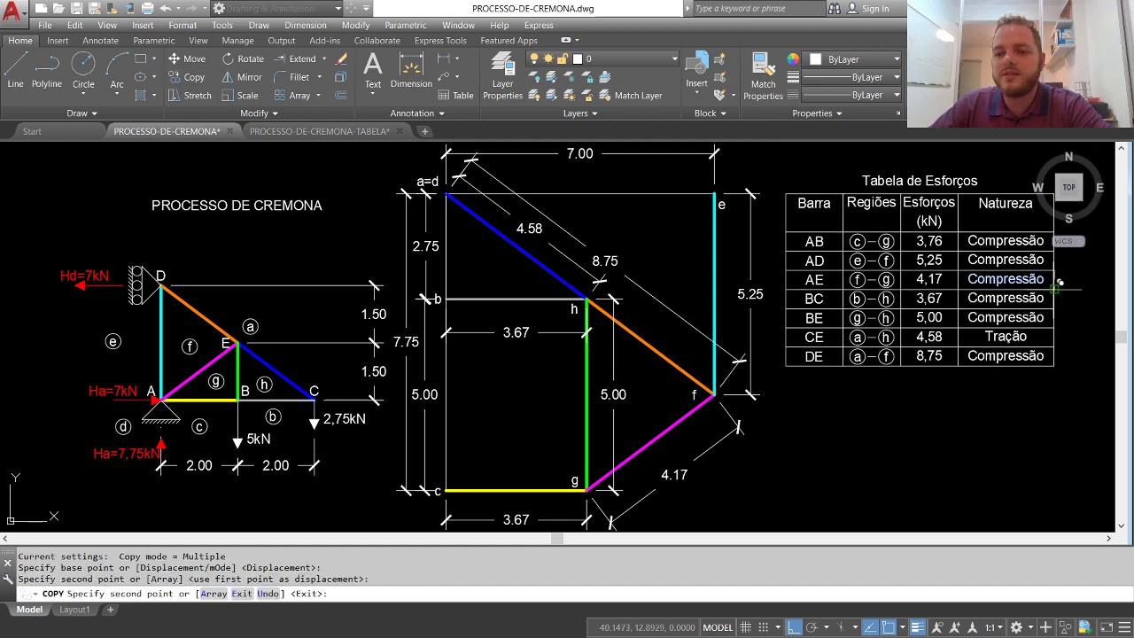
key(Return)
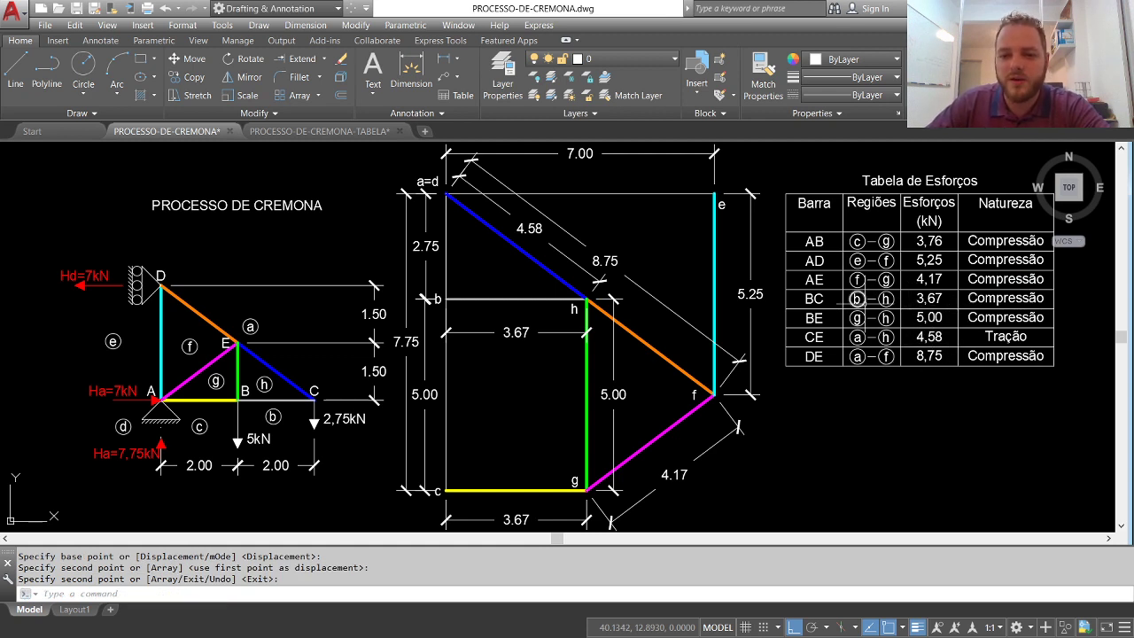
Replace bar BE's Natureza entry in the force table with a copy of the Tração text from row CE
click(1005, 317)
key(Delete)
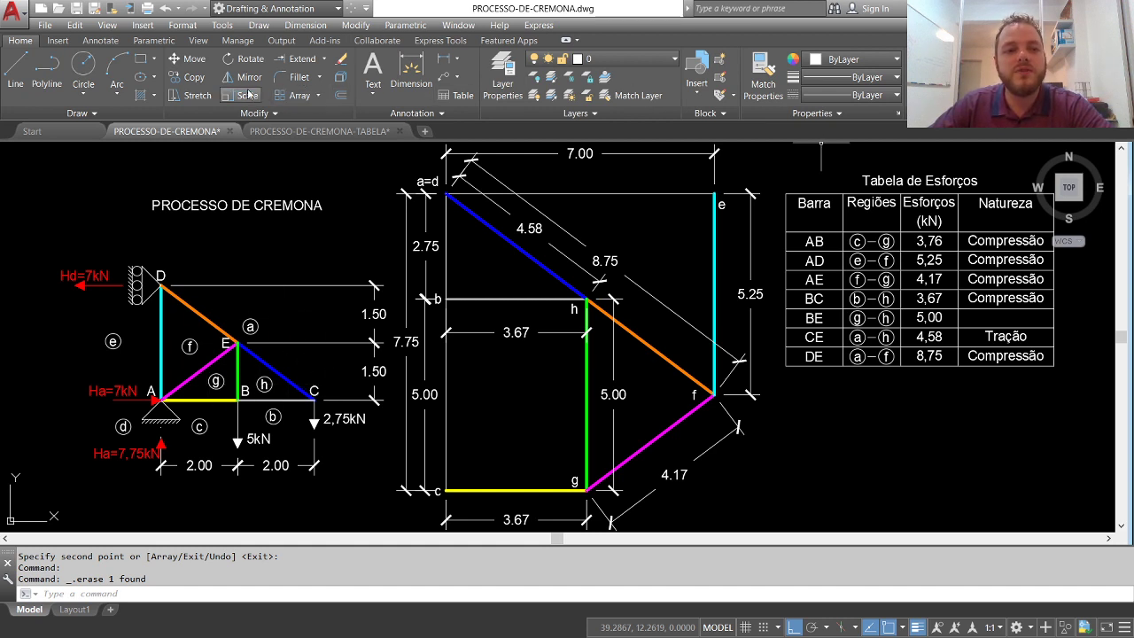
click(186, 77)
click(1023, 335)
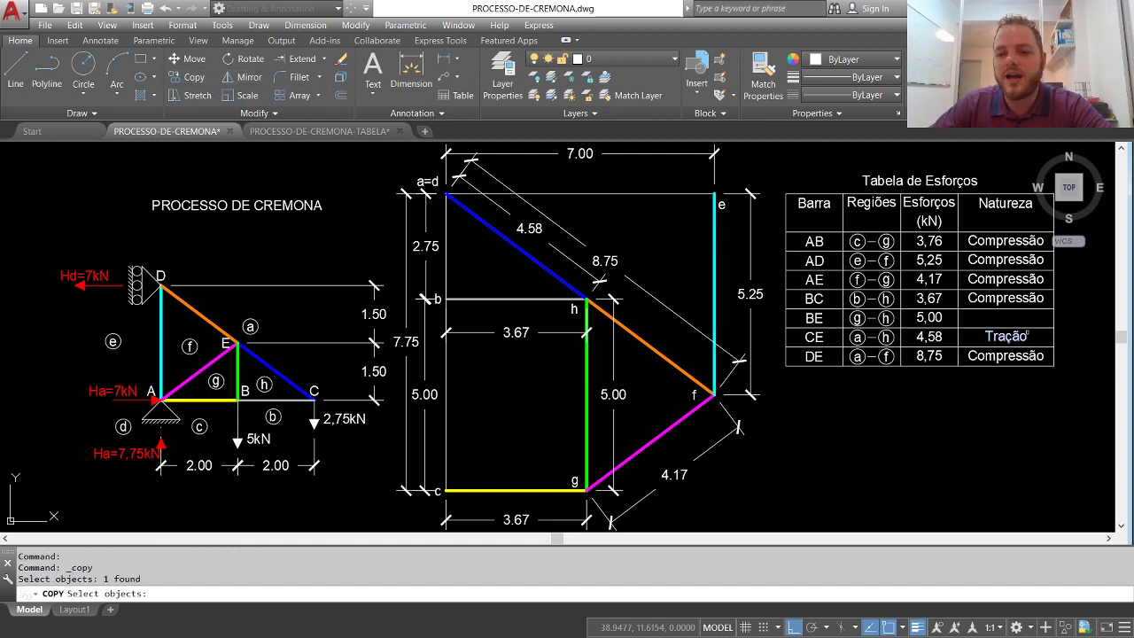
key(Return)
click(1055, 336)
click(1054, 318)
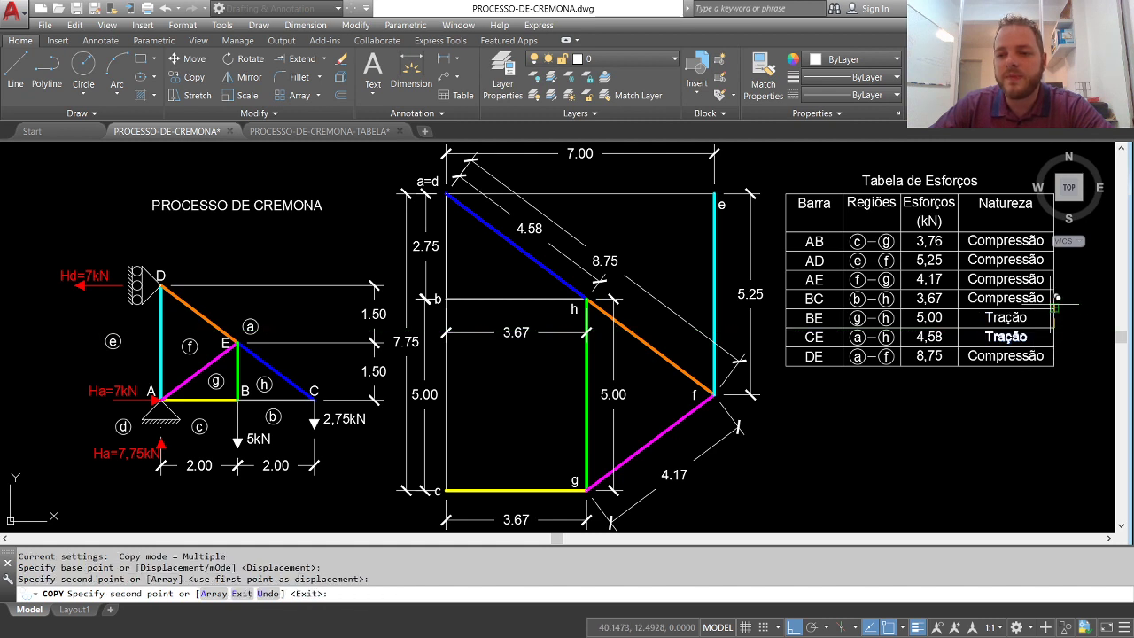
key(Return)
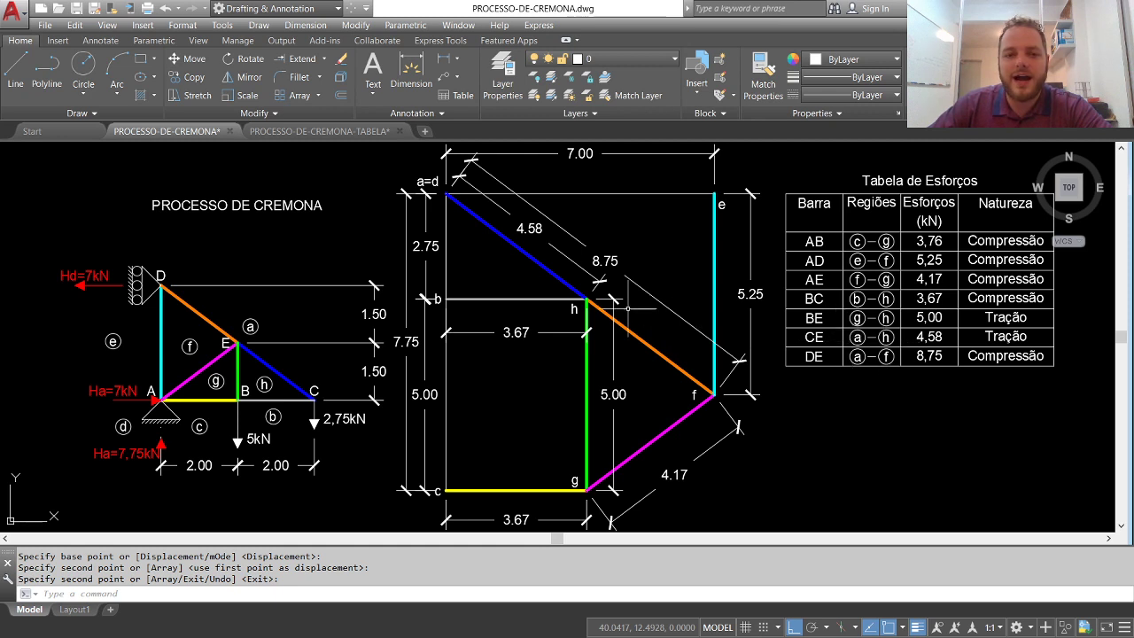
key(Return)
Erase bar DE's Natureza entry and fill the cell with a copy of the Tração text from row CE
click(525, 254)
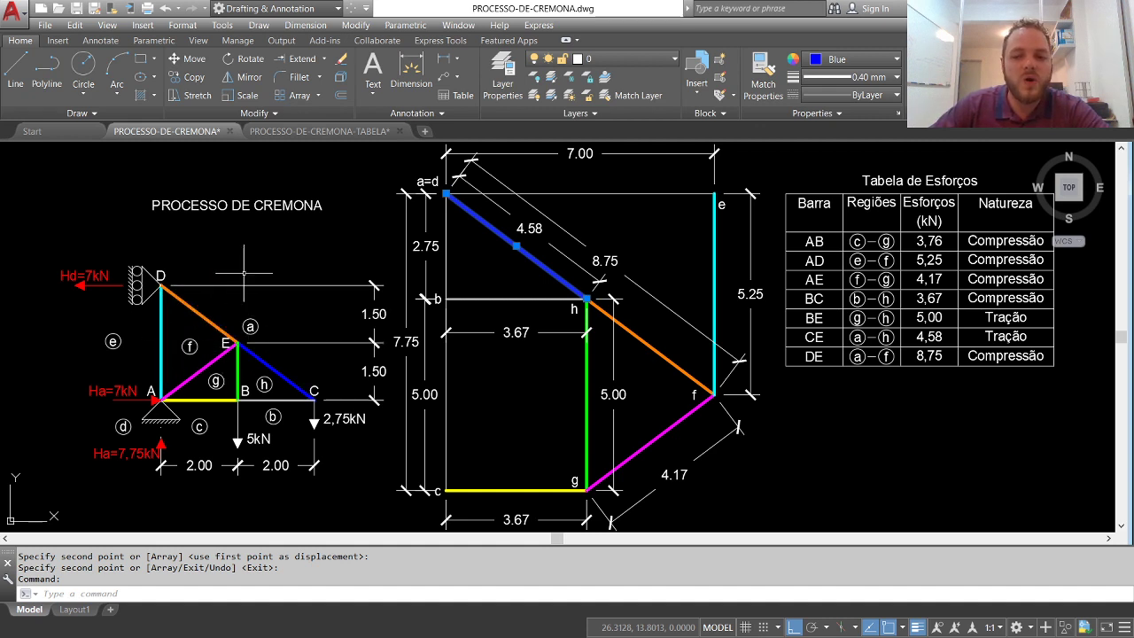
click(987, 356)
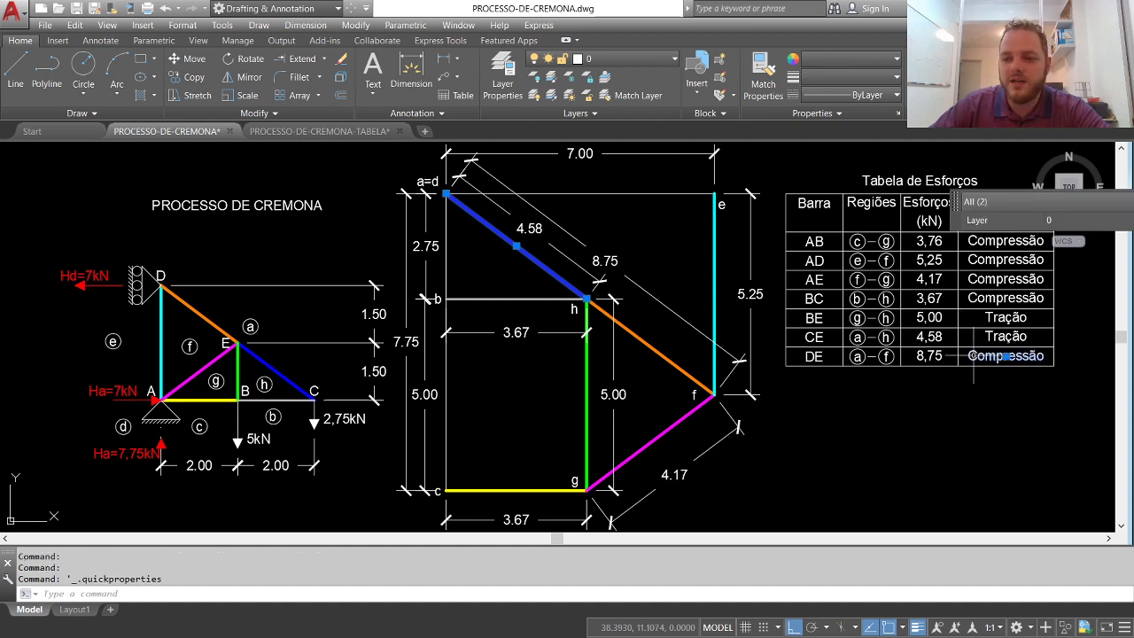
key(Escape)
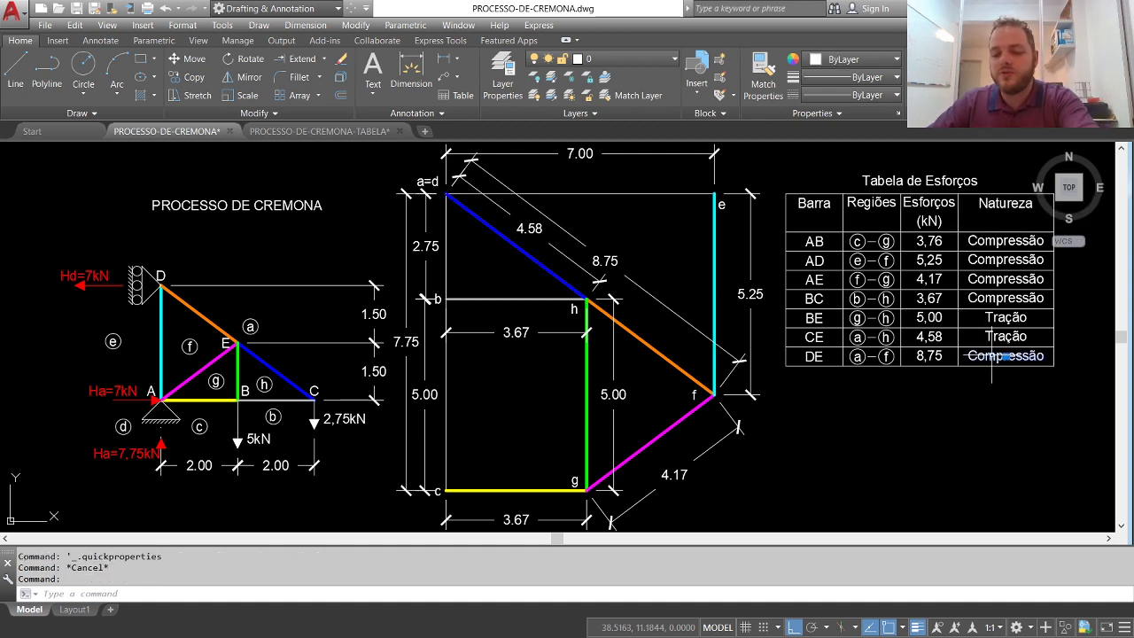
key(Delete)
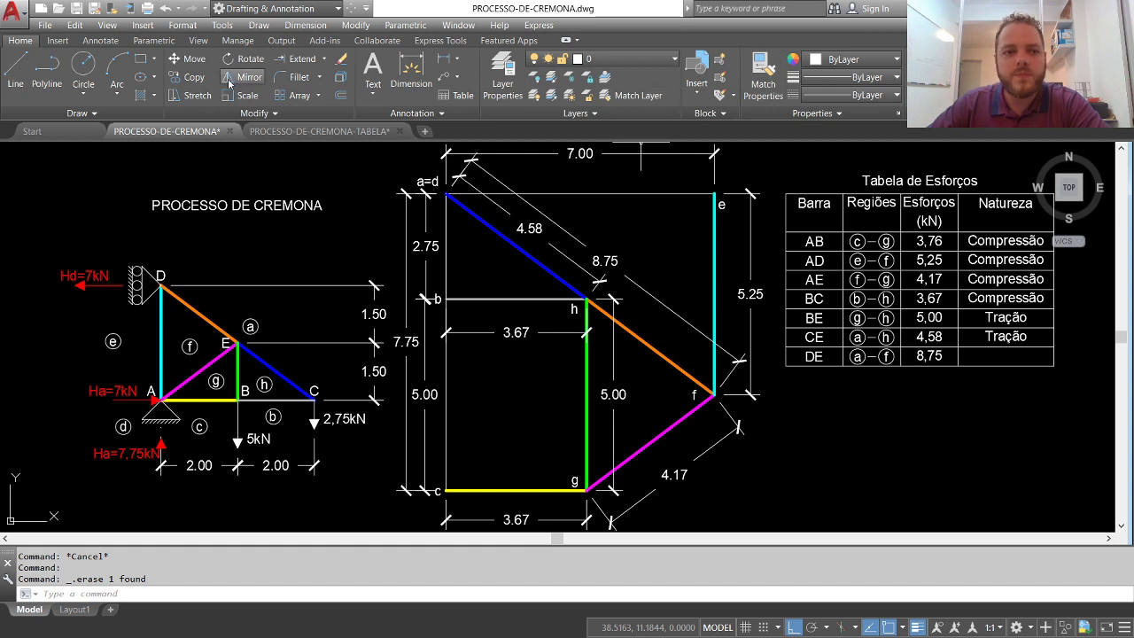
click(194, 77)
click(1006, 337)
key(Return)
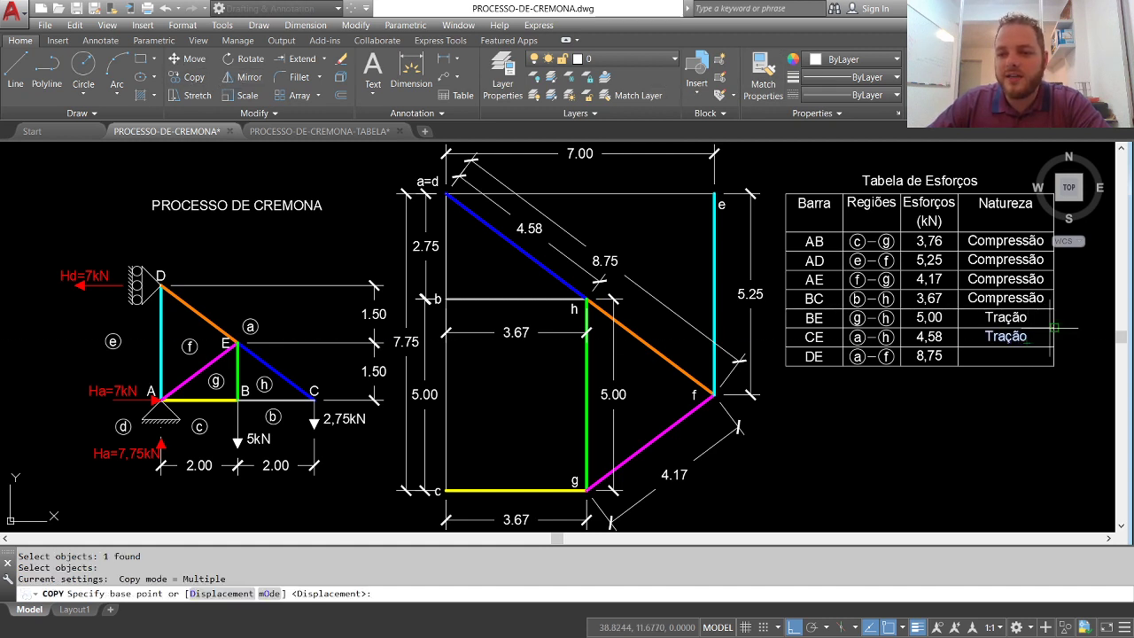
click(1052, 328)
click(1053, 346)
key(Return)
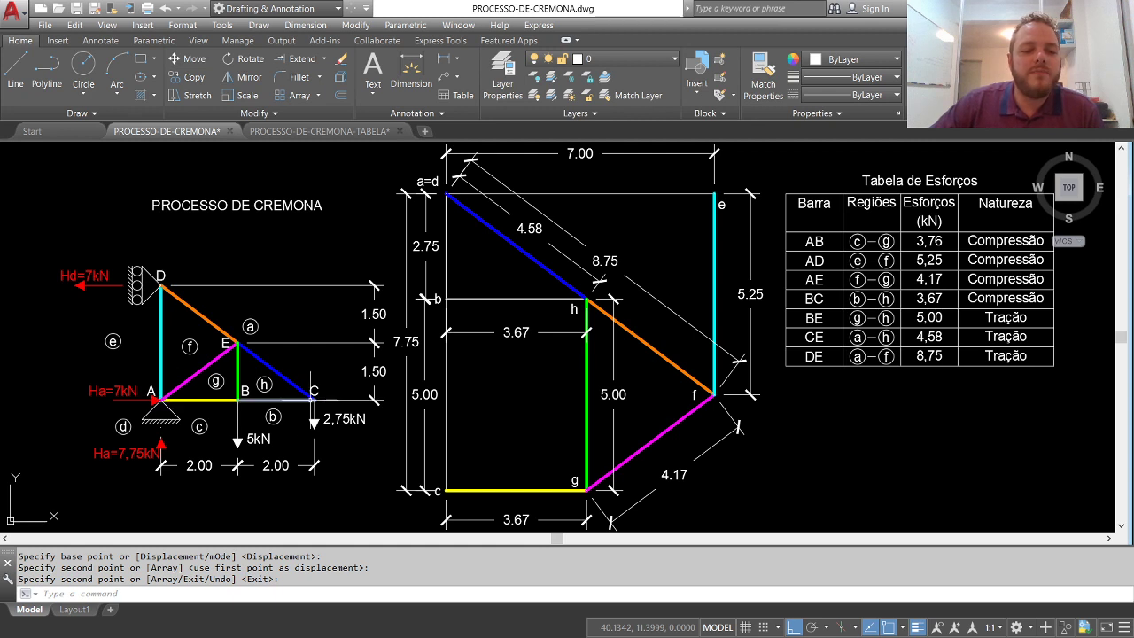
mouse_move(312, 400)
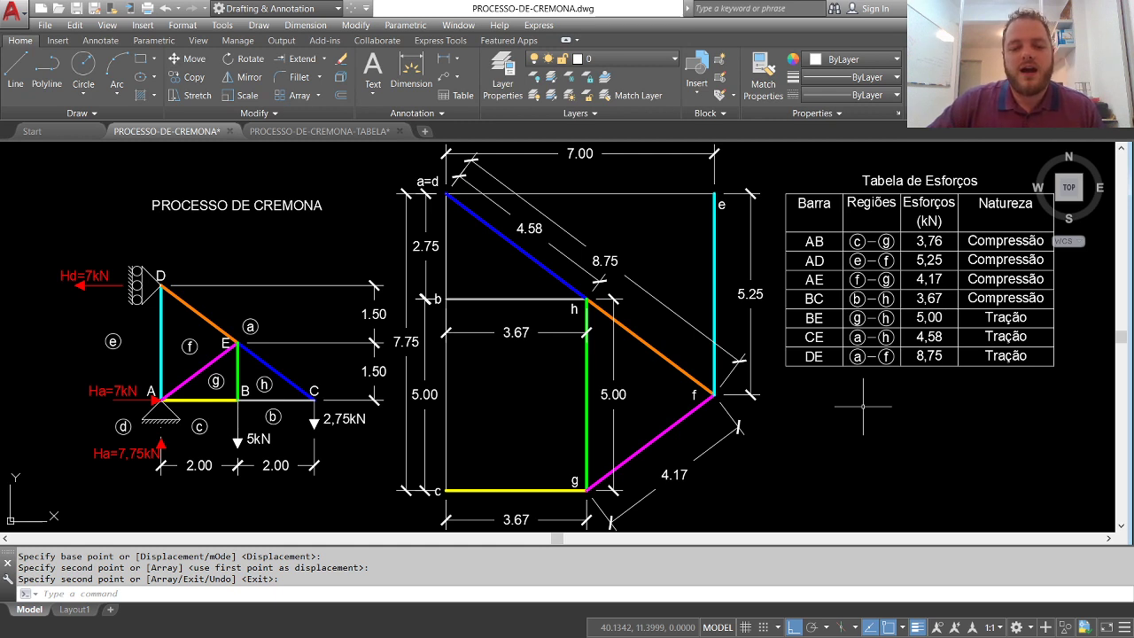
key(Return)
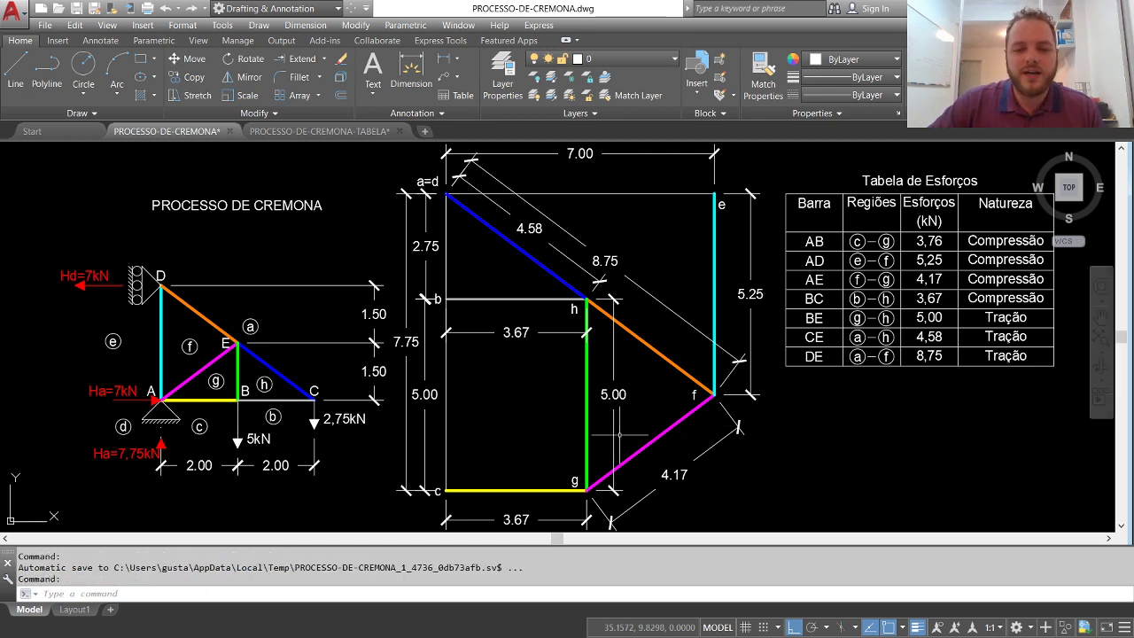